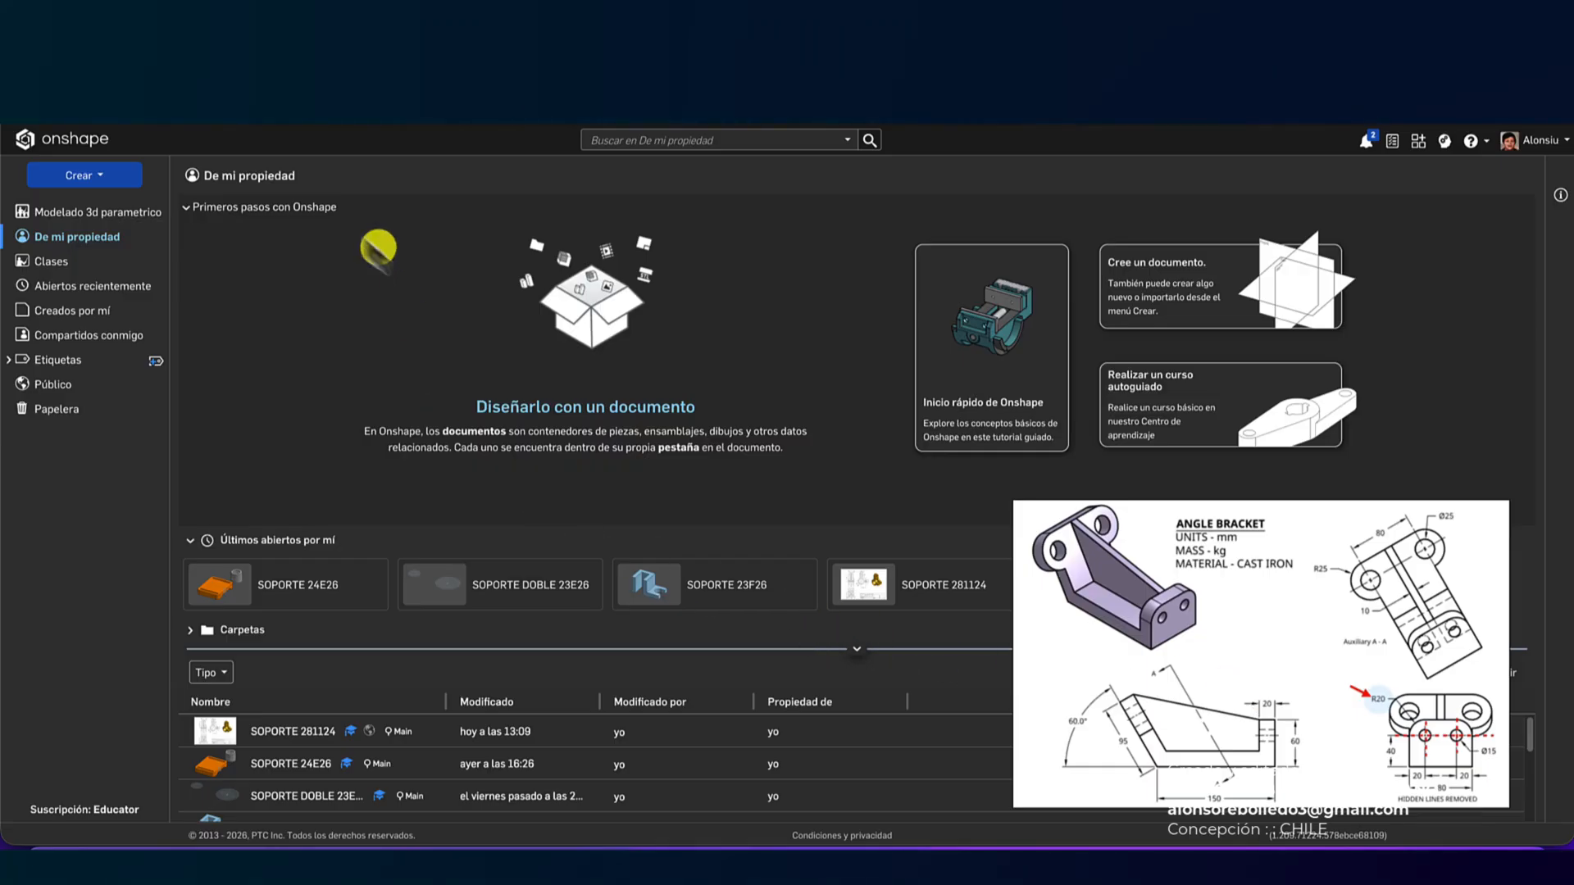
- Create a new document named SOPOPRTE 25E26 with the label mecanica
click(81, 176)
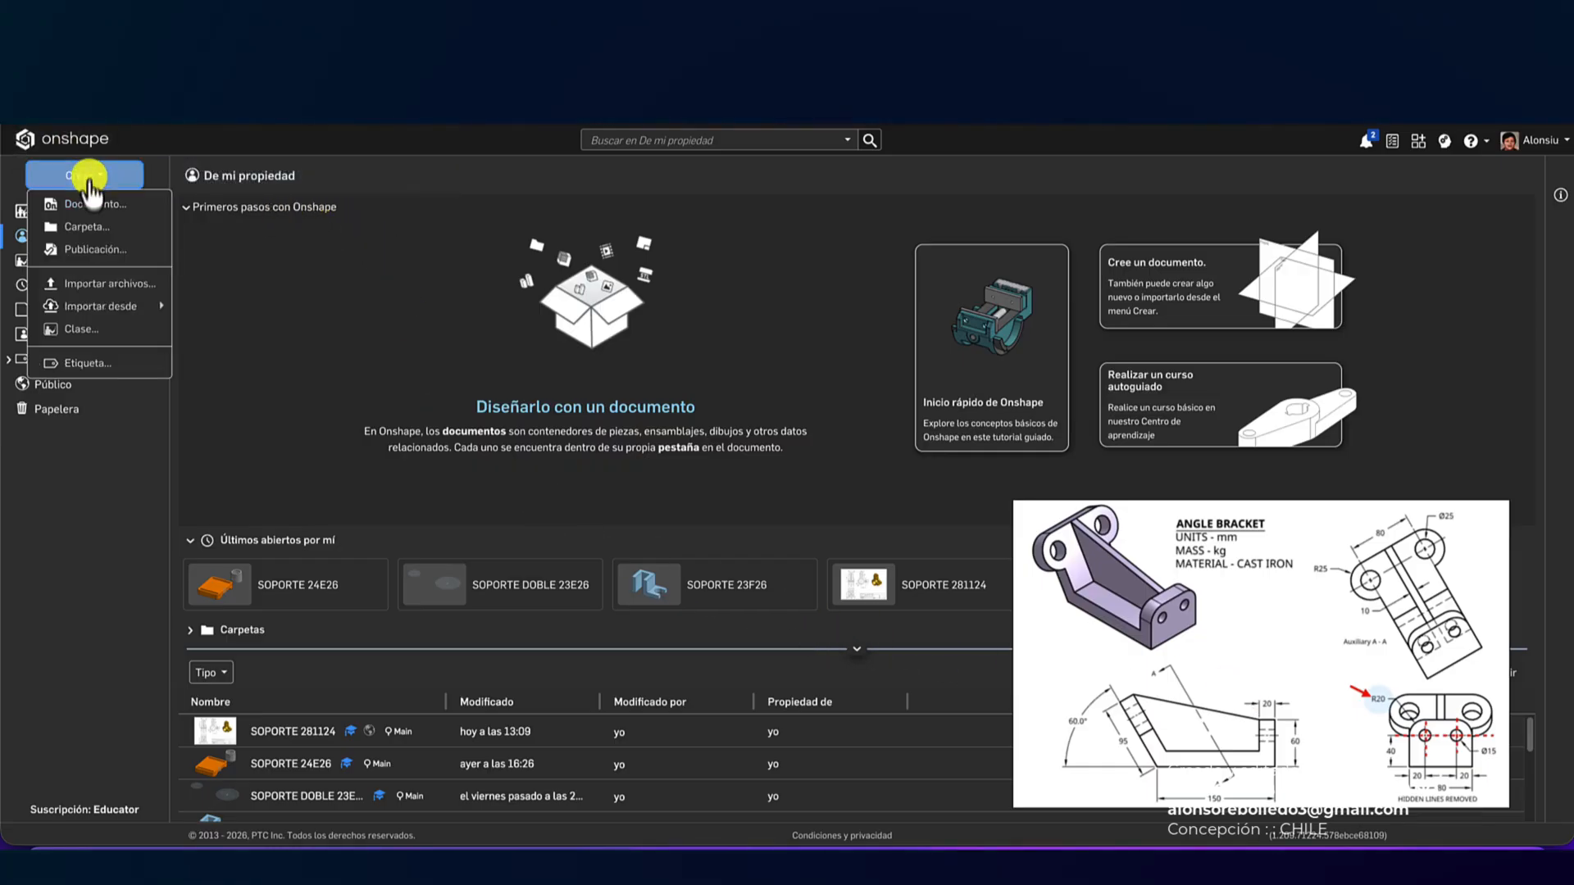
click(96, 207)
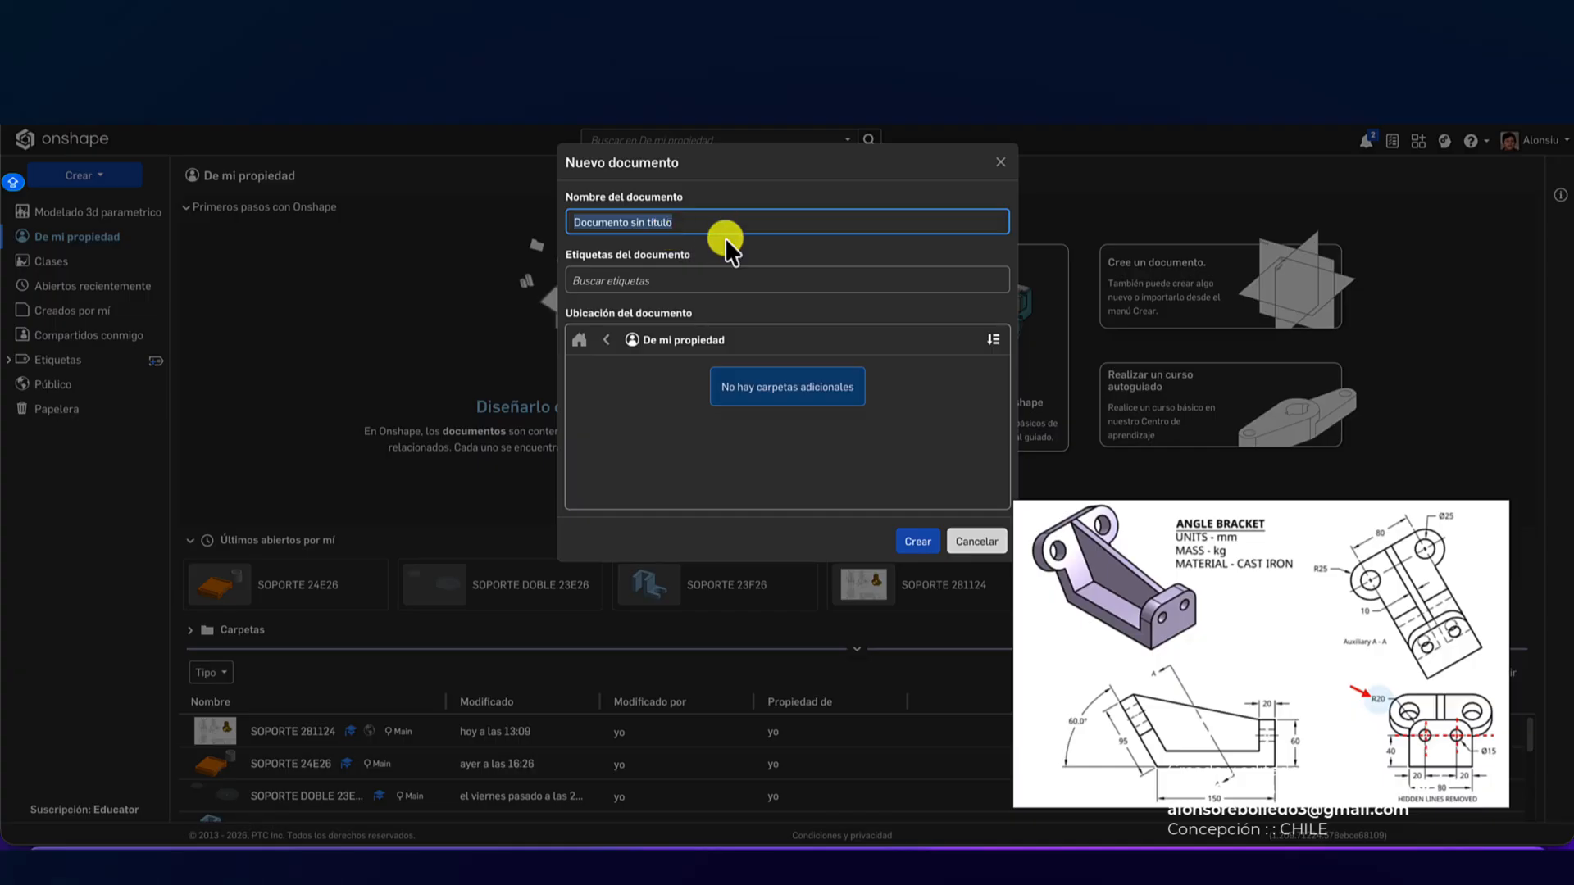
key(Caps_Lock)
text(SOPOPRTE)
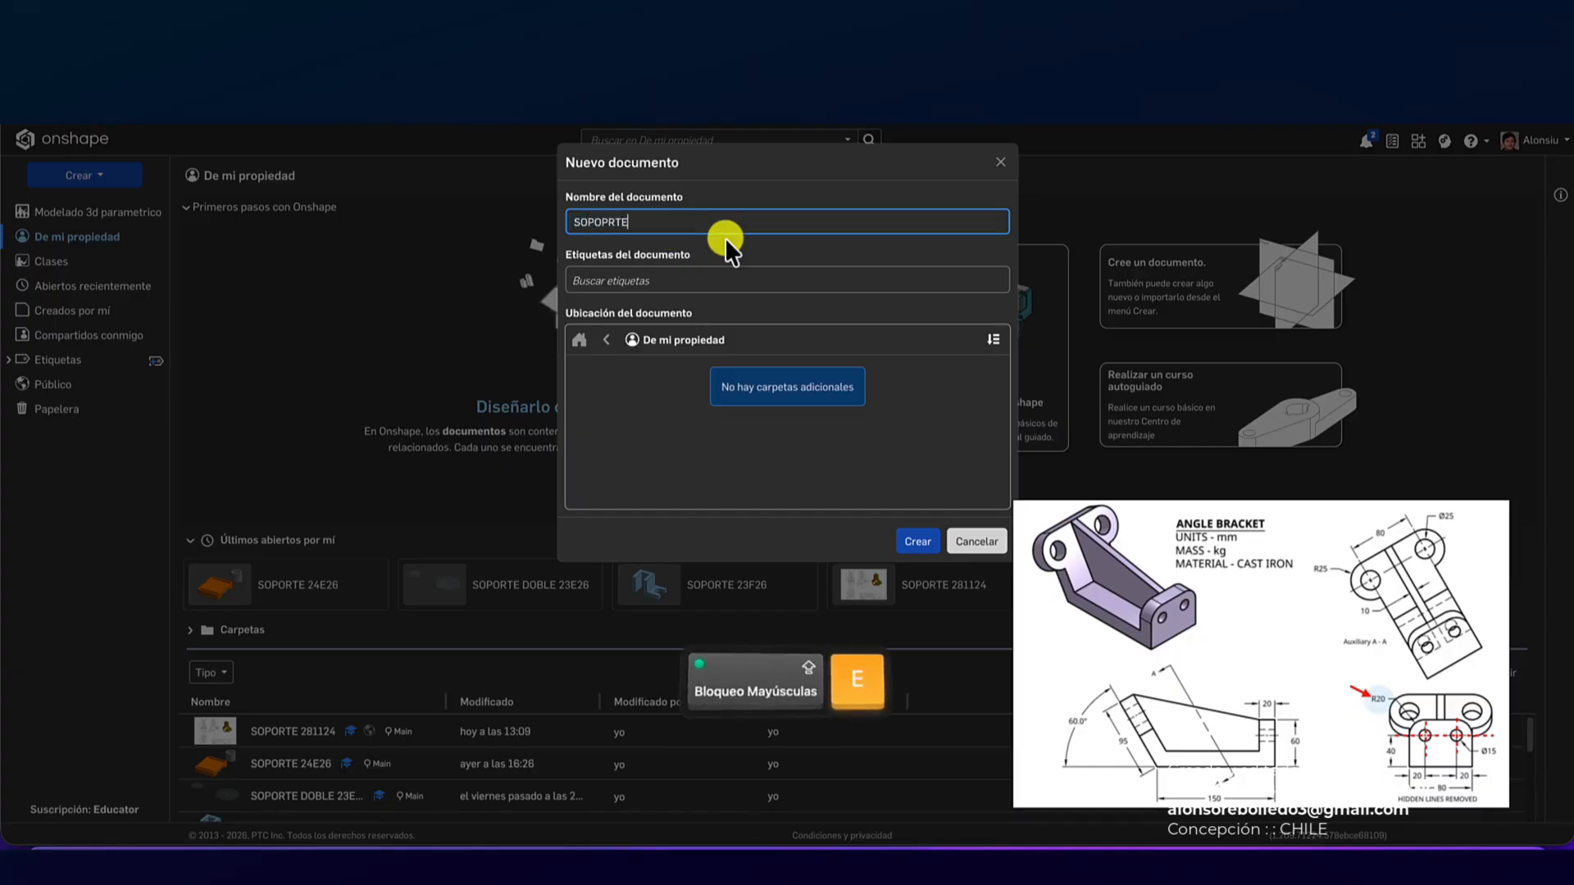
text( 2)
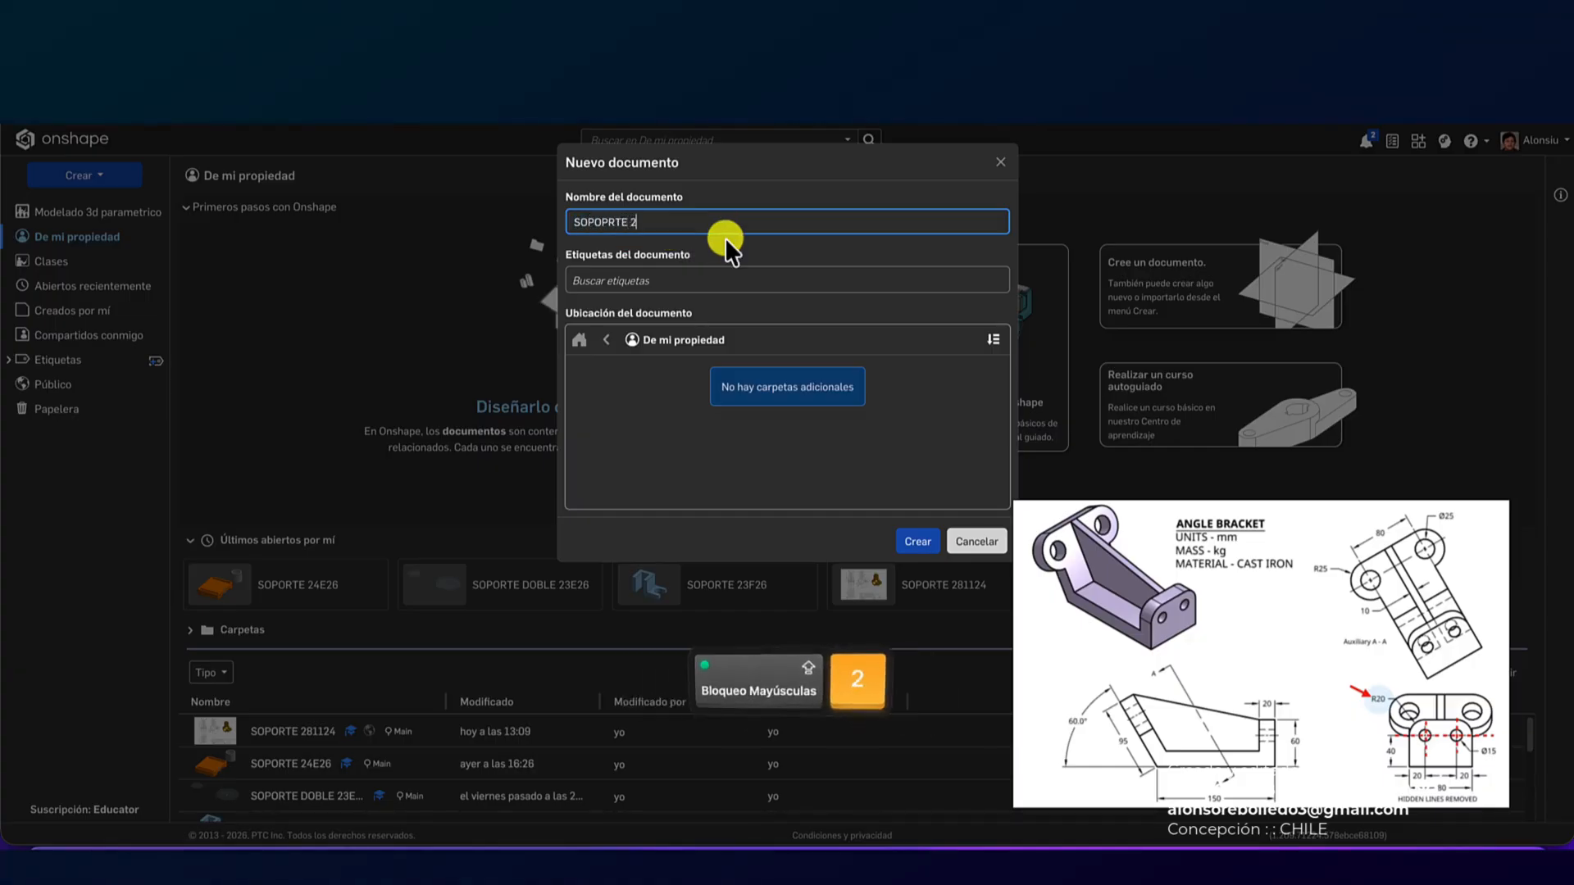
text(5E26)
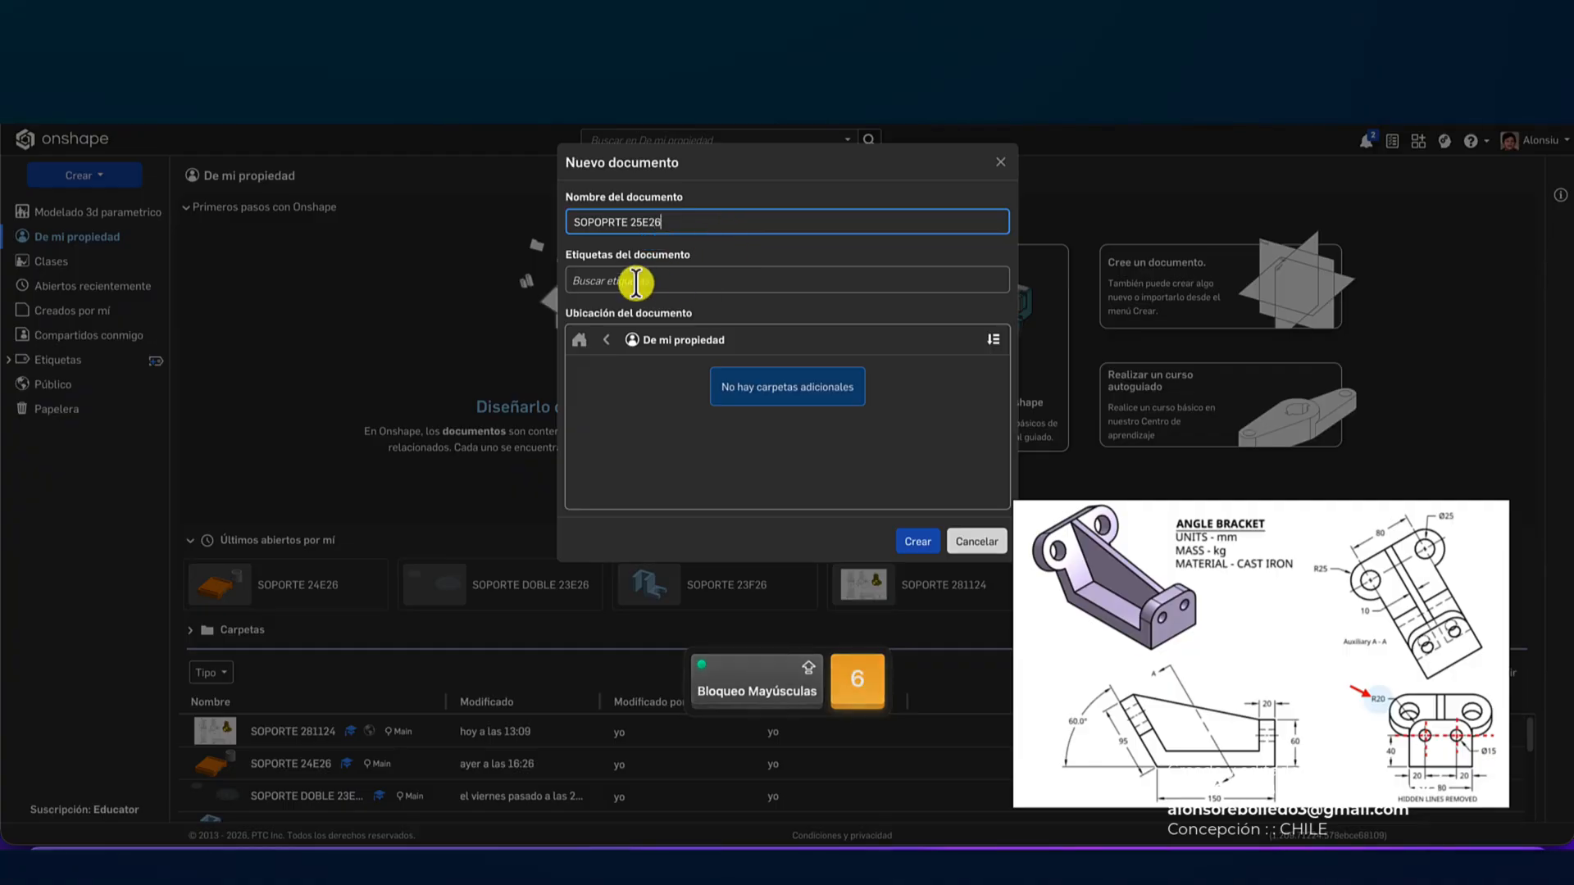
click(638, 281)
click(631, 325)
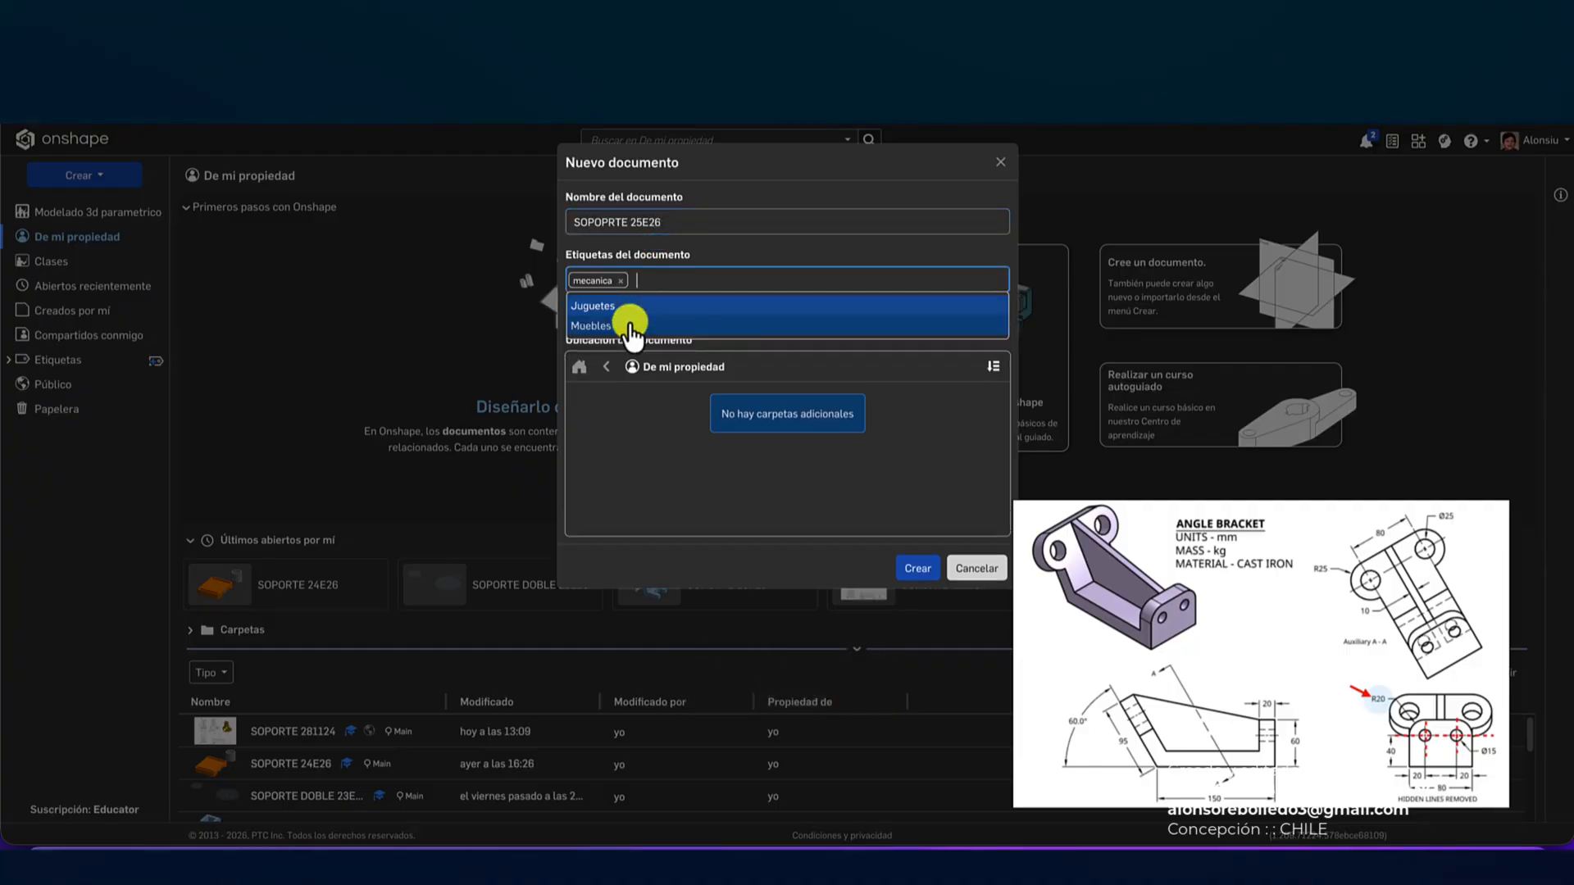
click(912, 565)
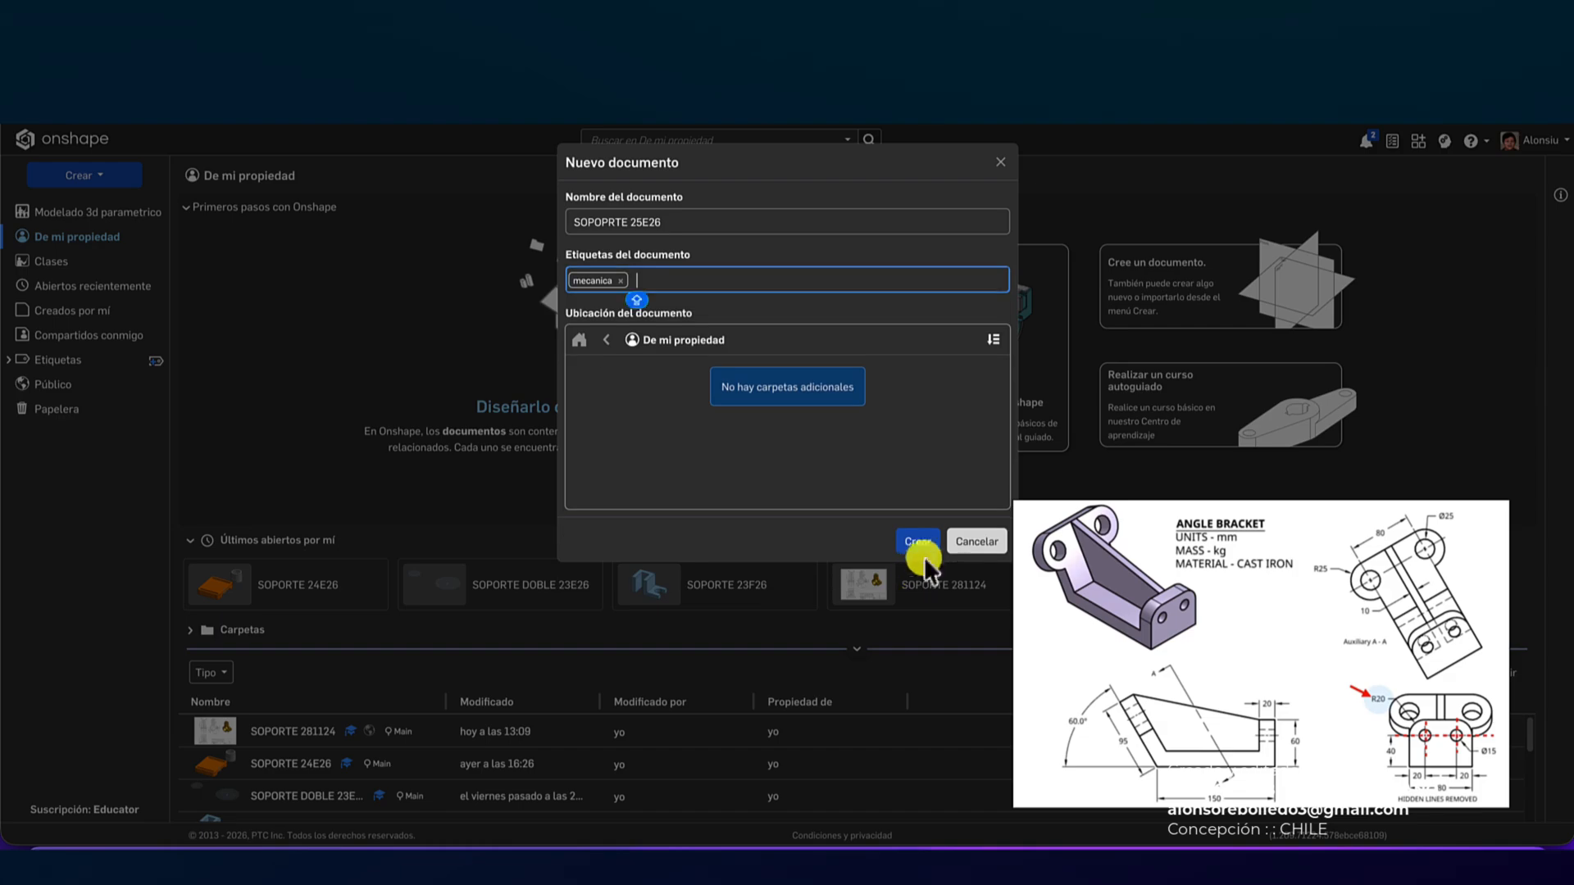
click(919, 543)
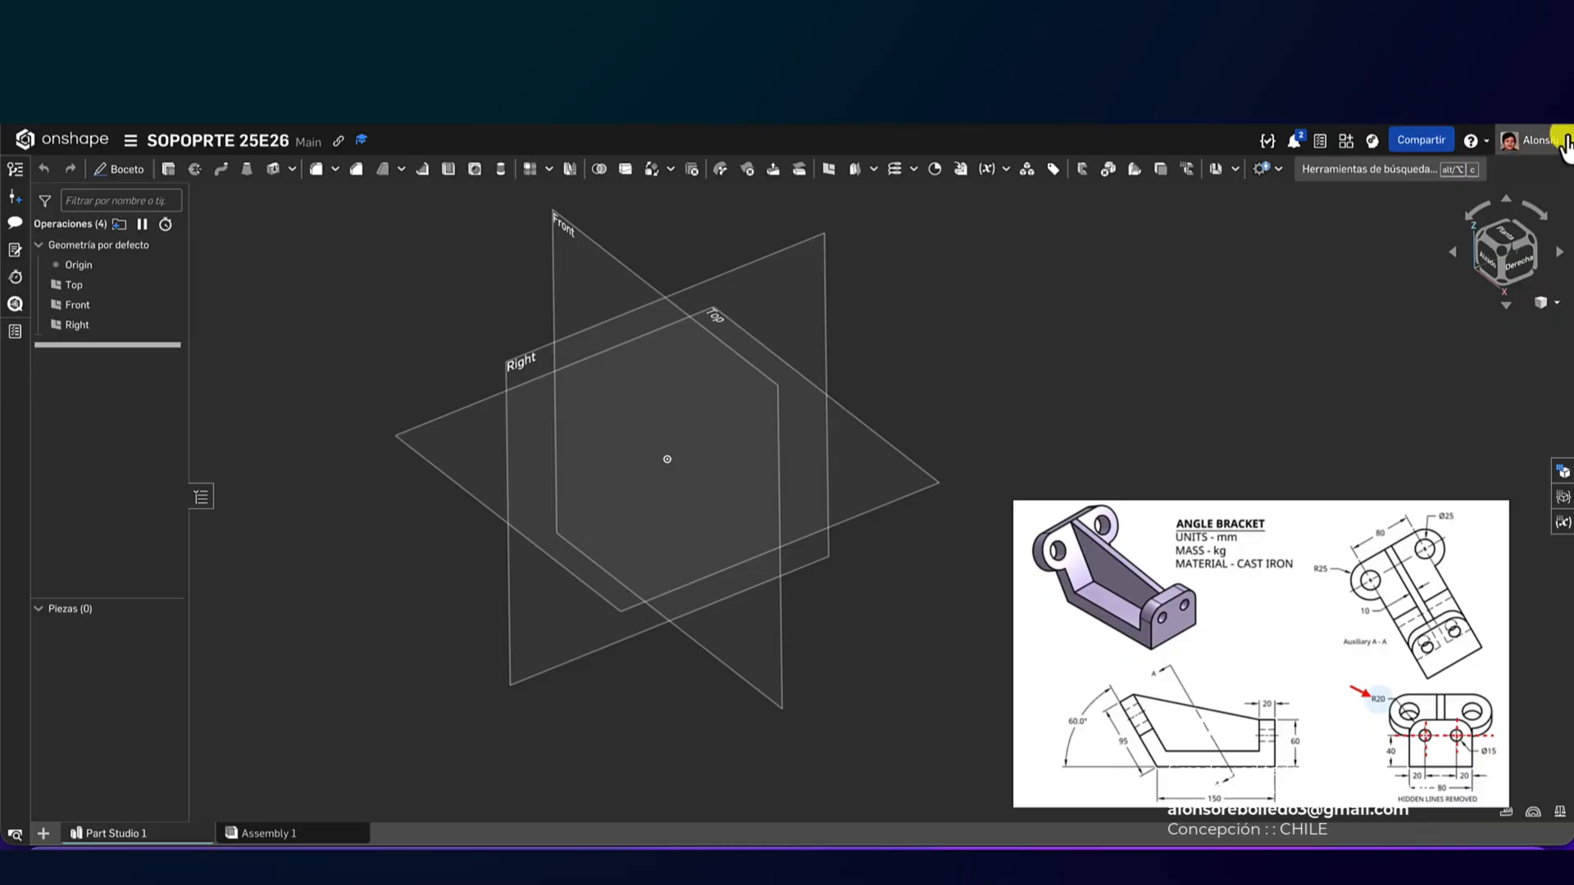
- Turn off dark mode for the interface and dismiss the notification about it
click(1562, 143)
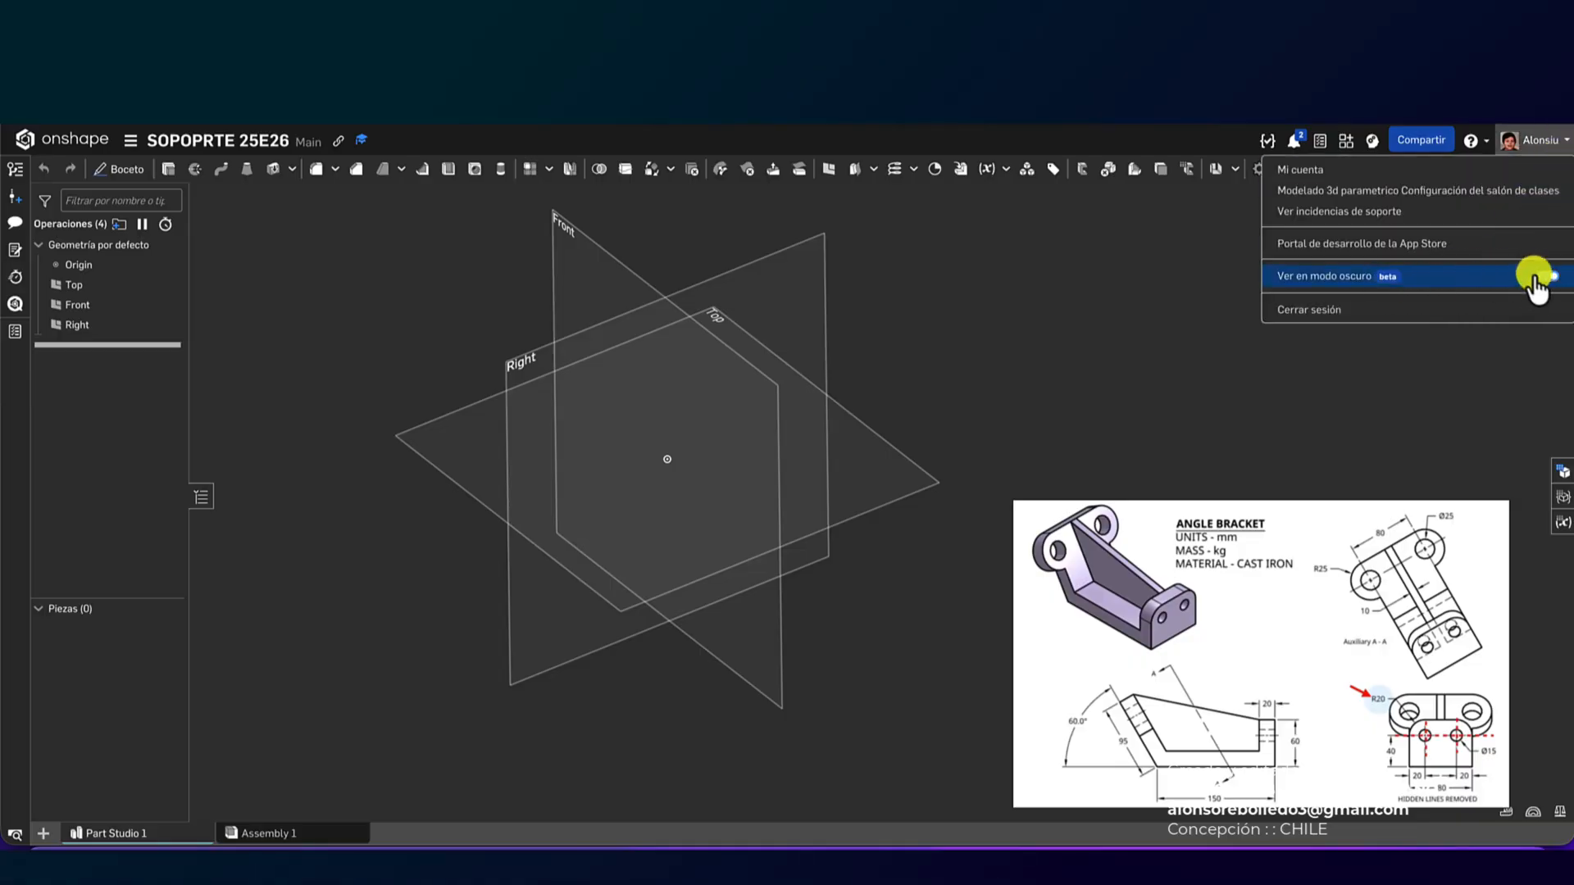
click(1538, 280)
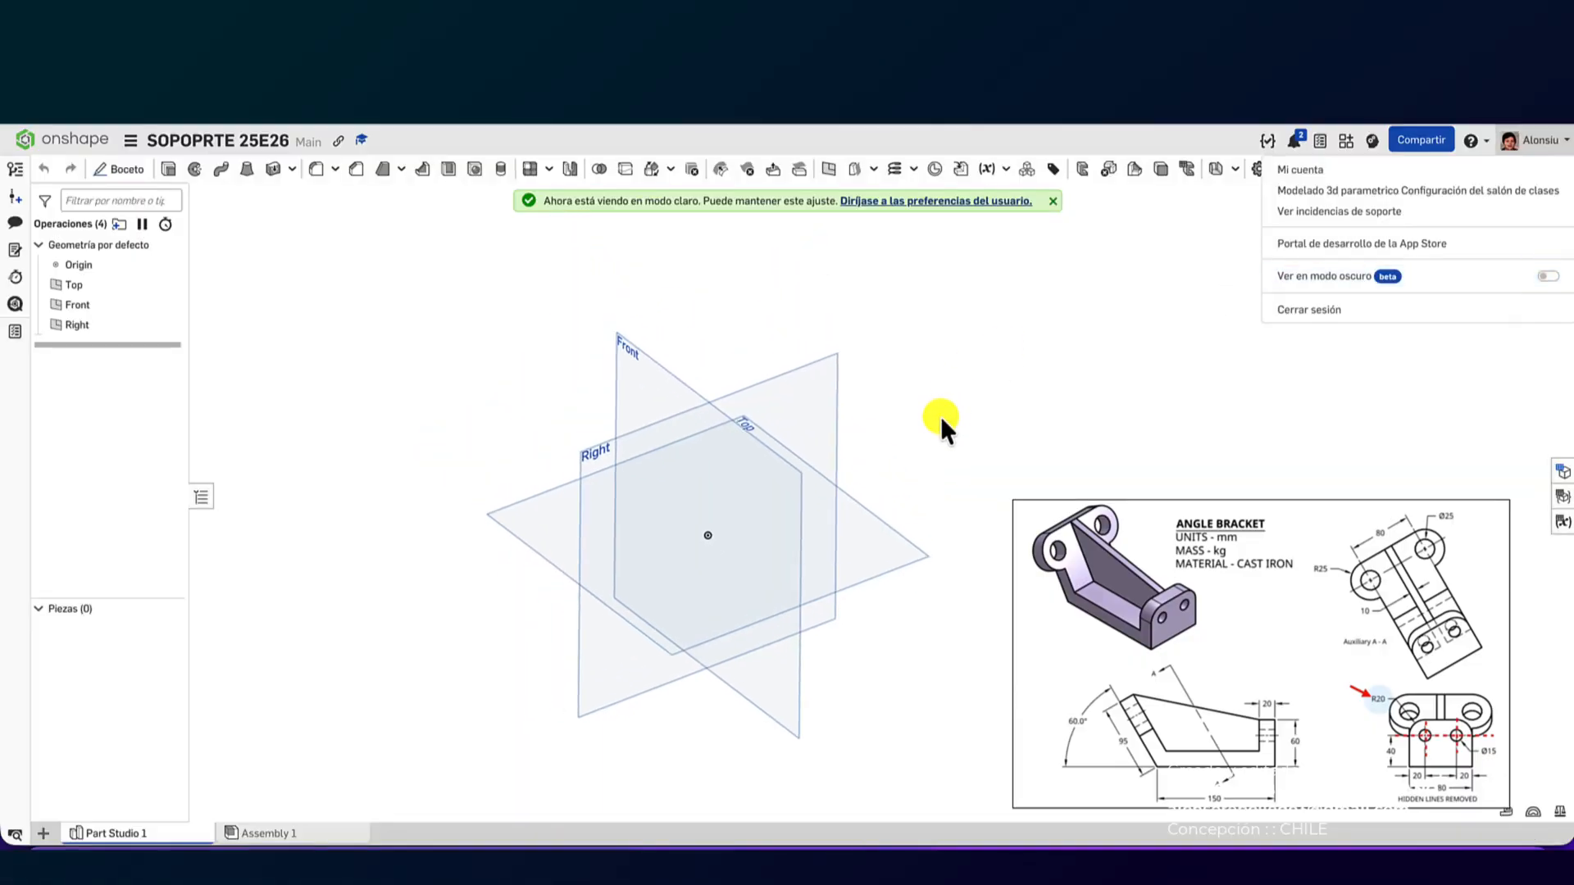
click(1051, 203)
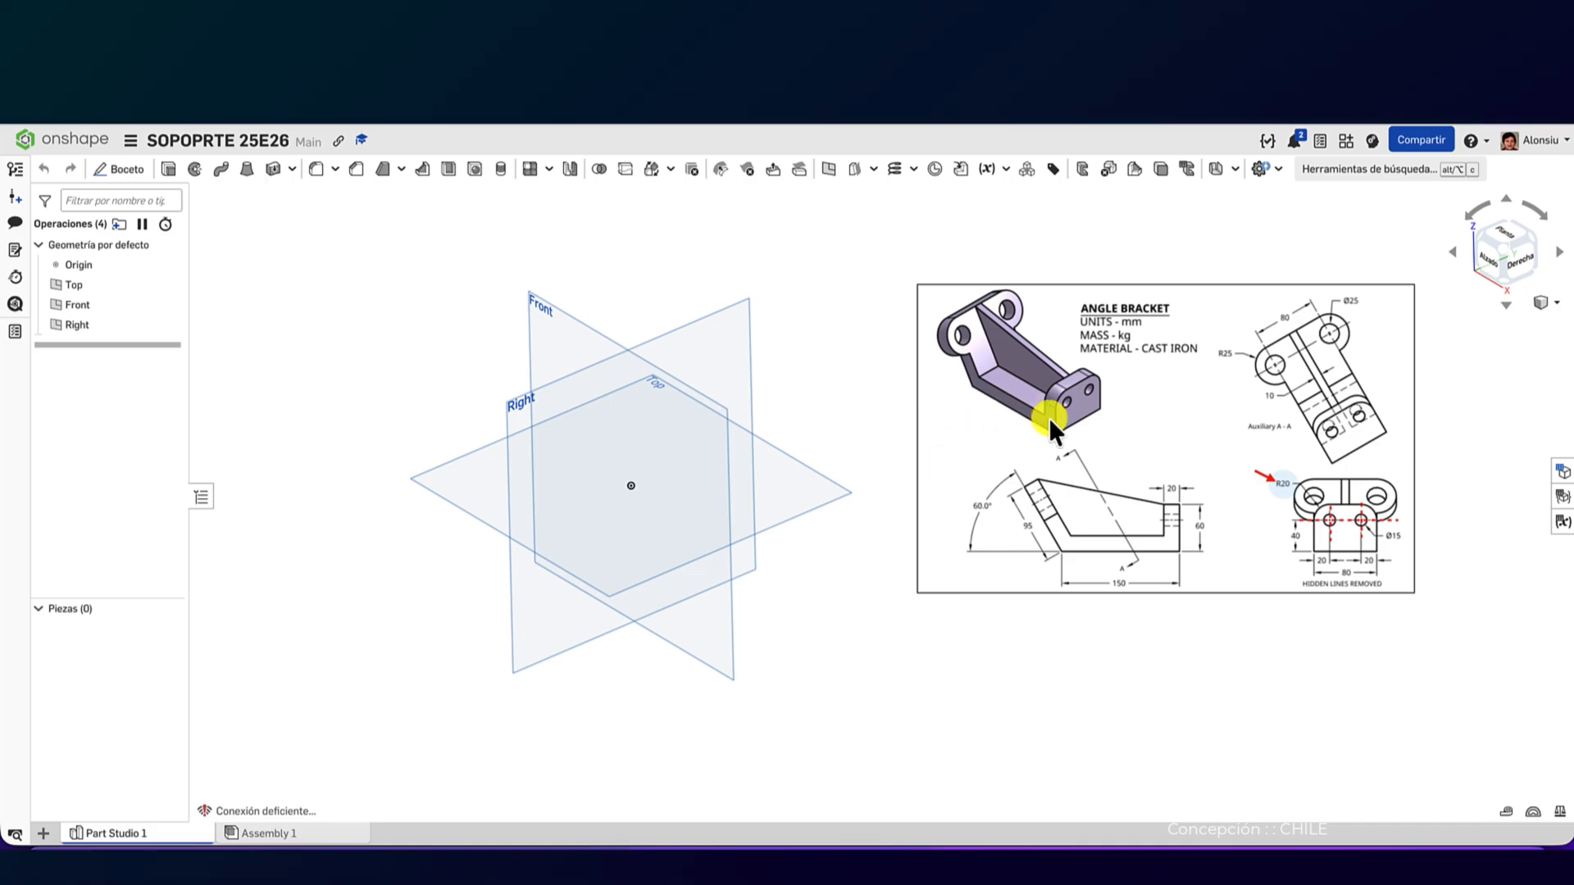
- Start a sketch on the Right plane, view it straight on, and hide the Top, Front and Right planes
click(135, 182)
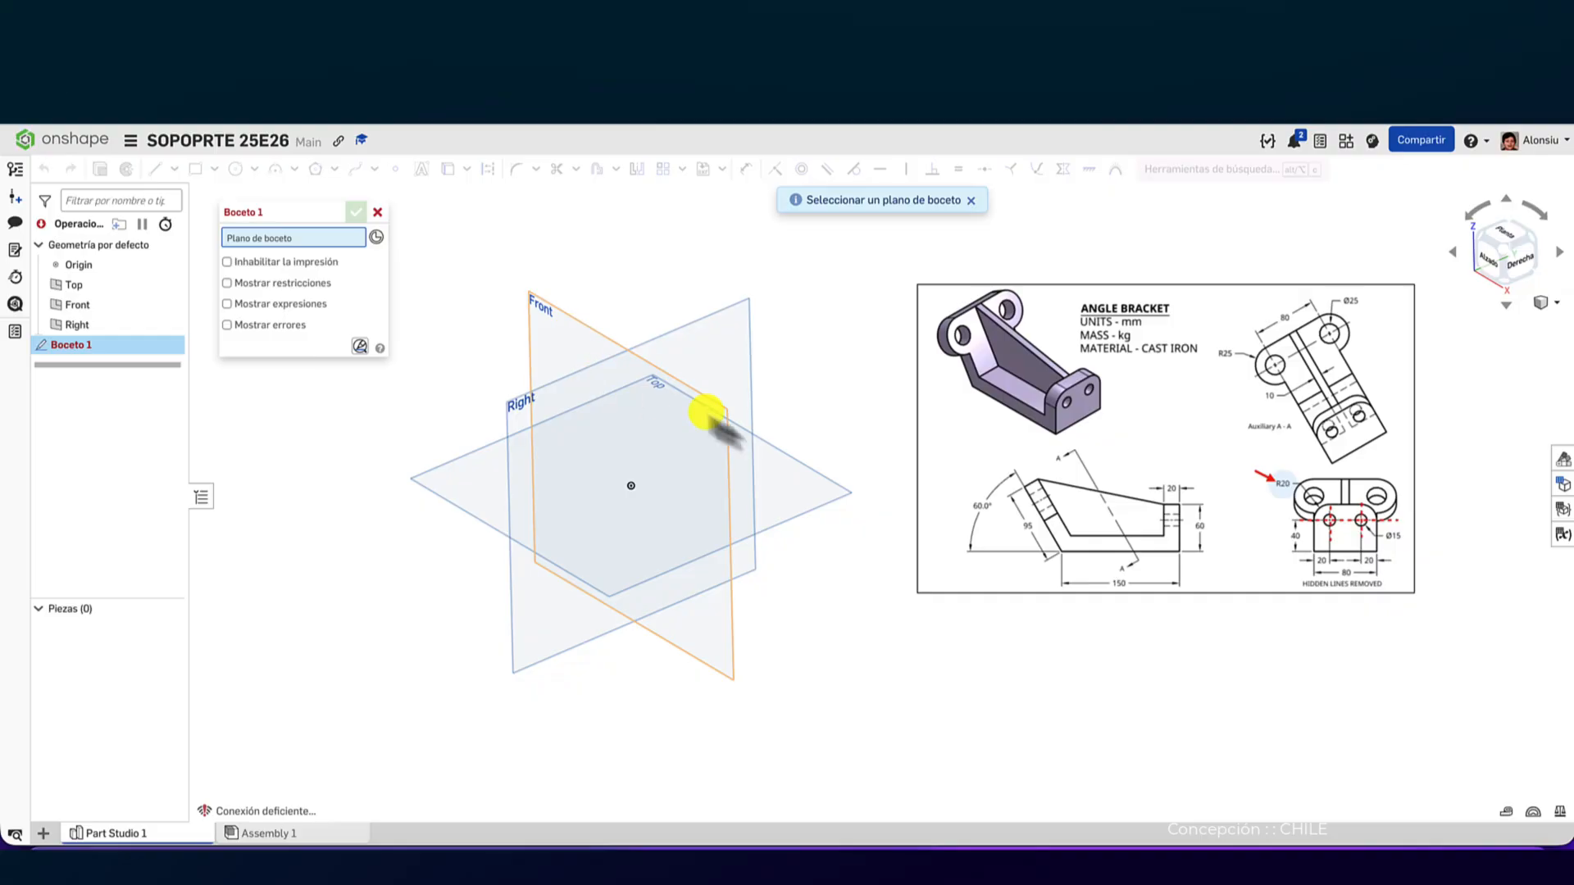
click(731, 355)
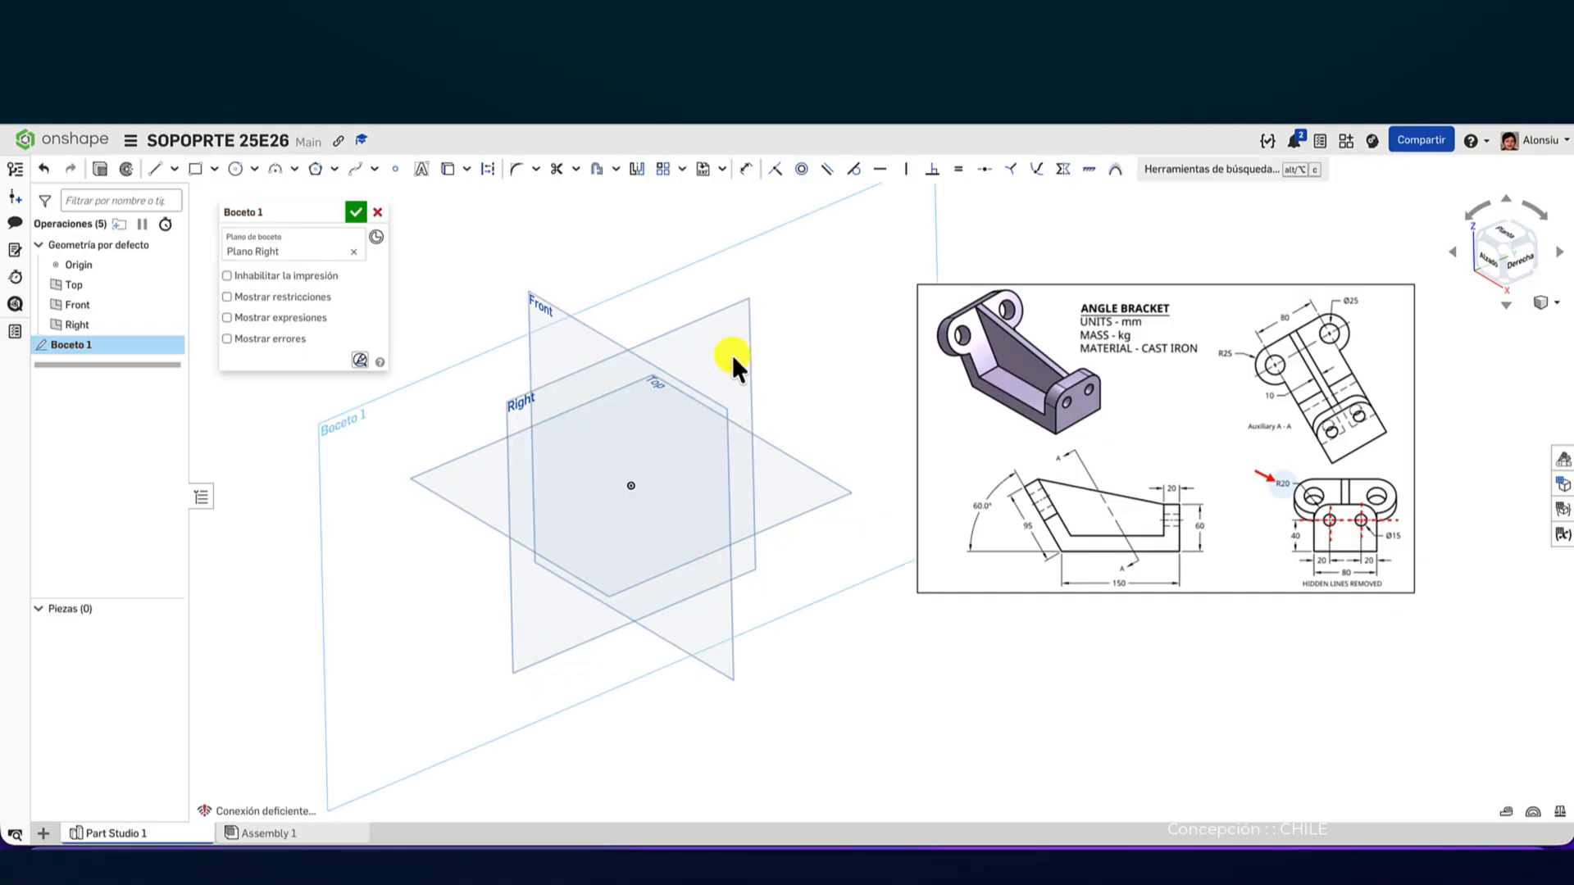
key(n)
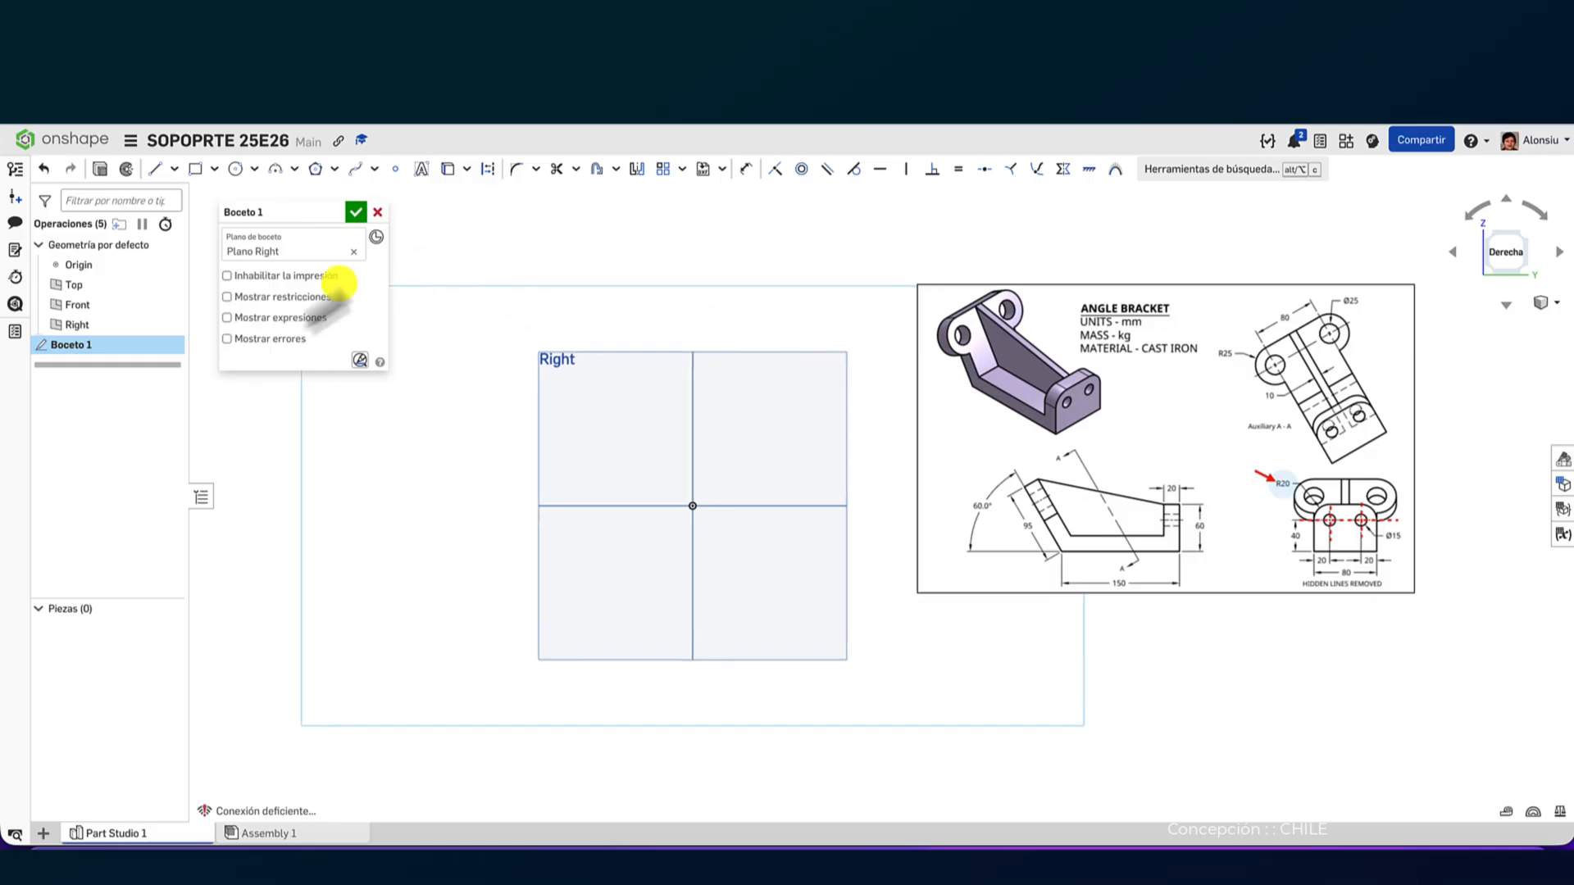
click(168, 284)
click(168, 304)
click(168, 324)
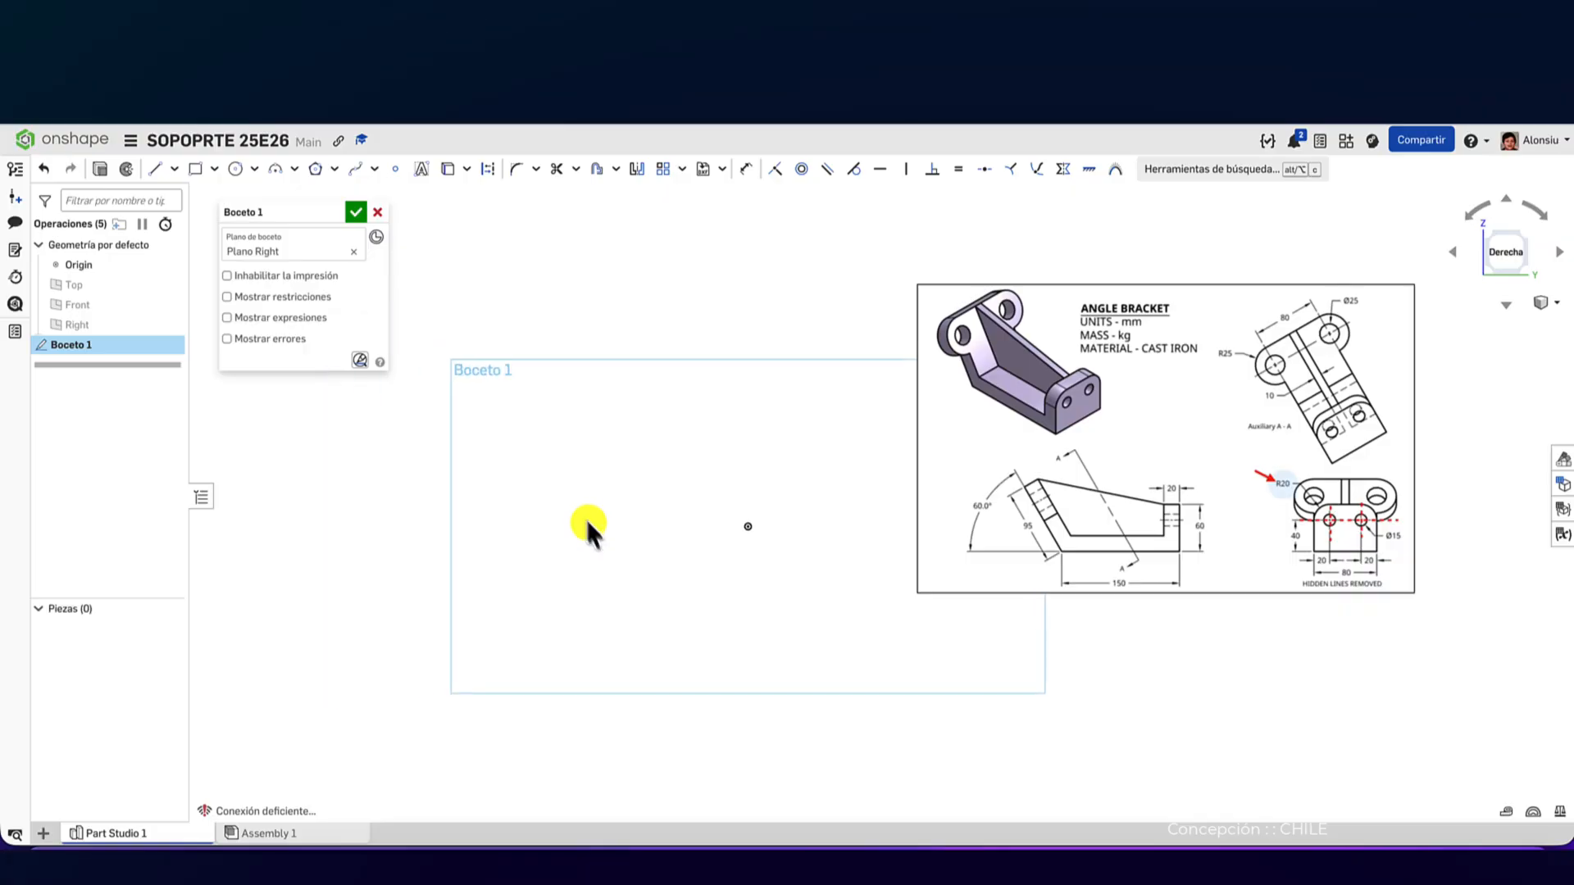
- Sketch an open profile: a vertical line about 50 mm up from the origin, a horizontal base leftward, and an outward-sloping line about 93 mm long
click(157, 171)
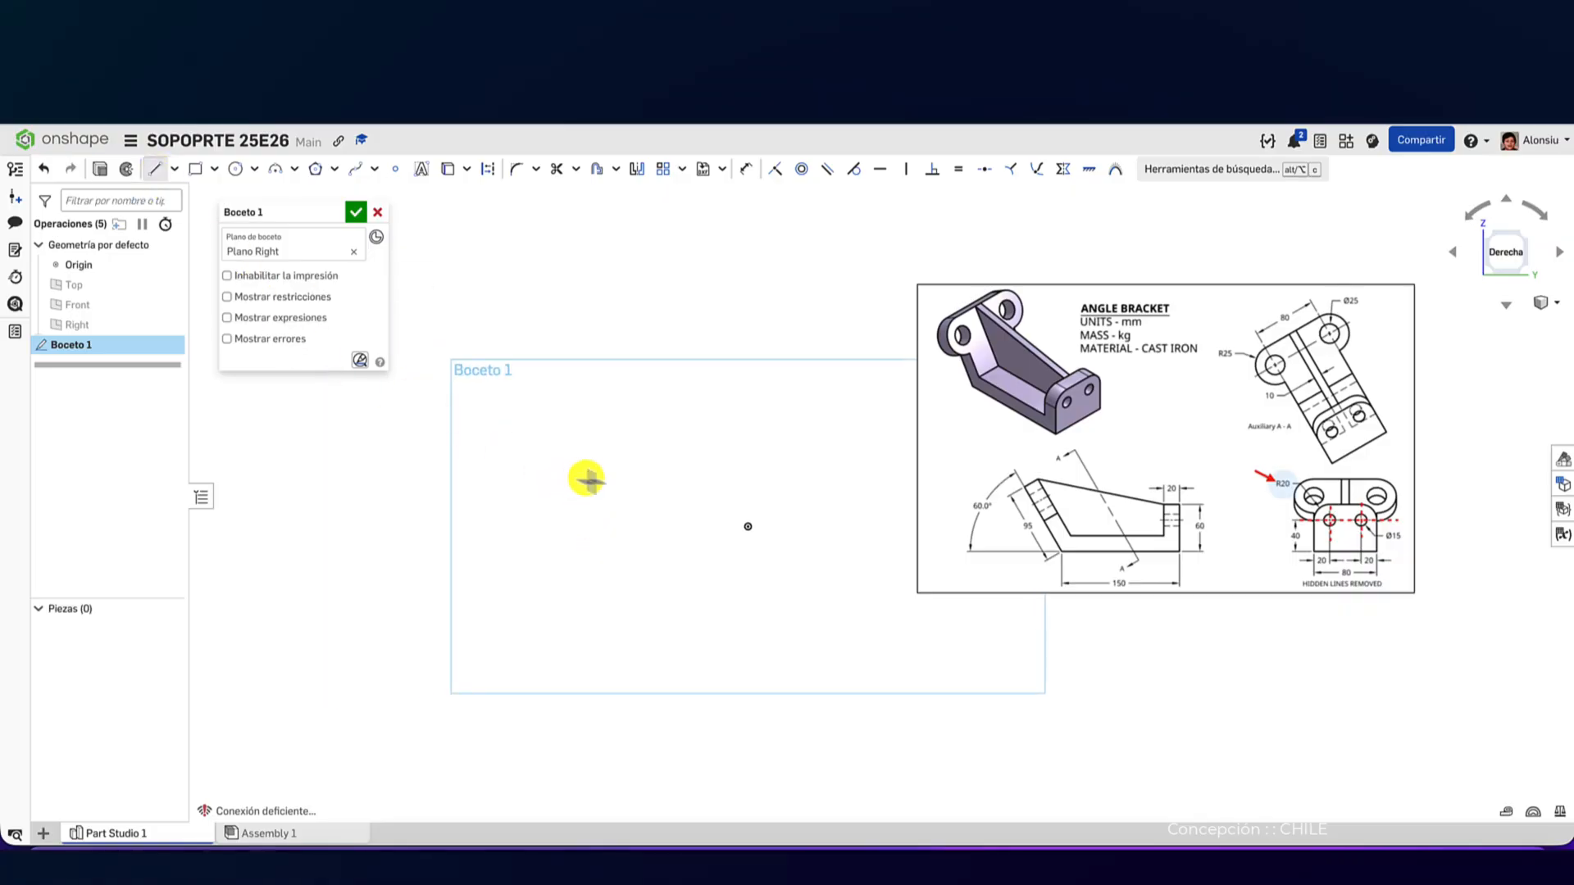
click(748, 526)
click(747, 451)
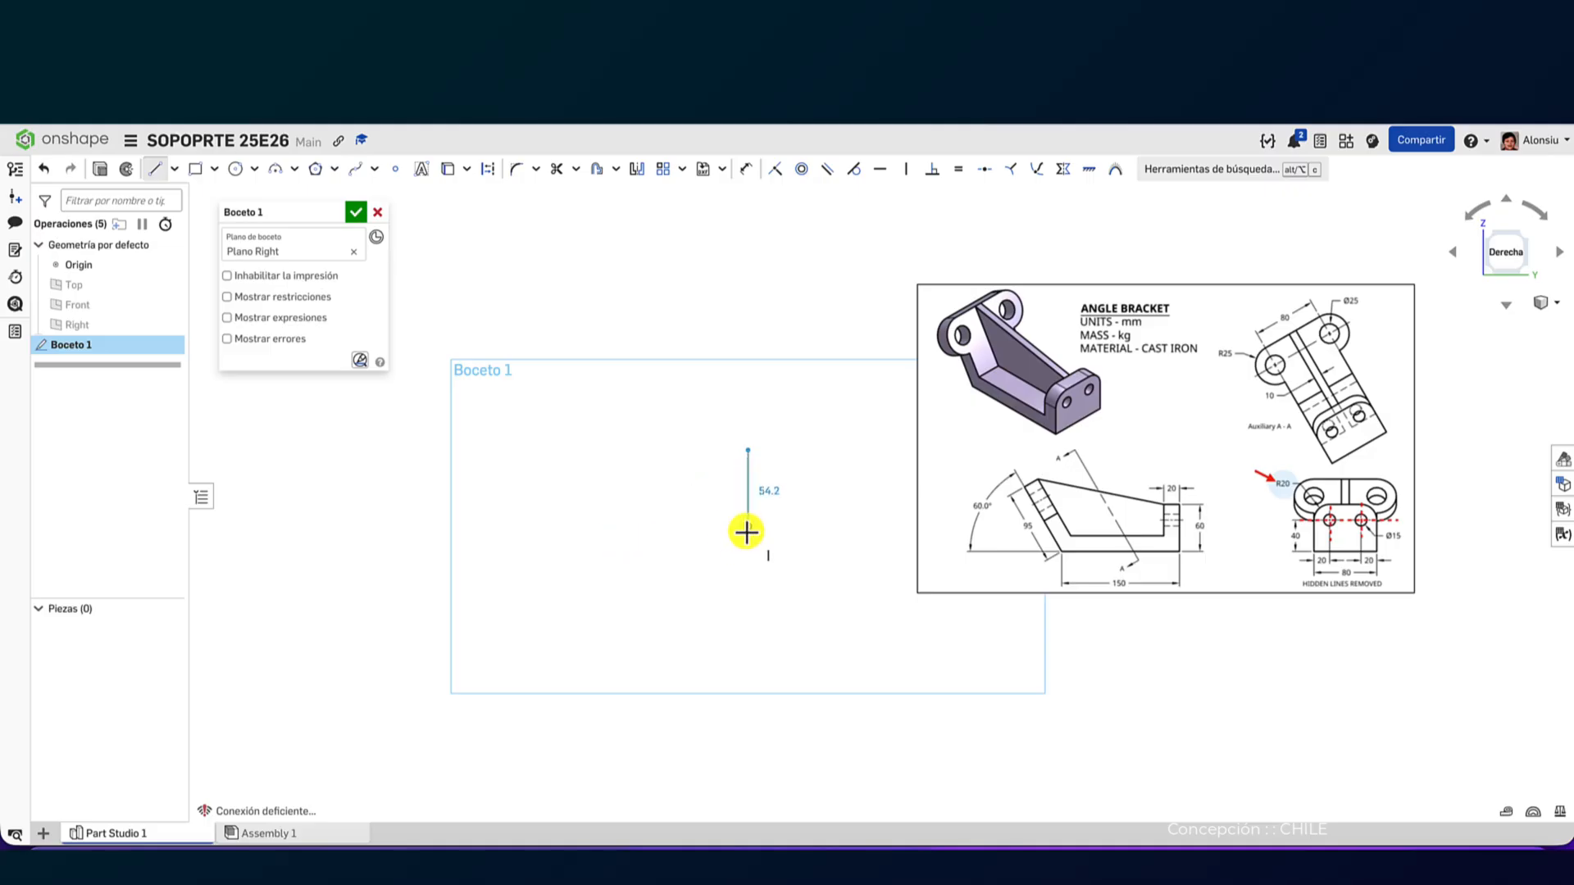
click(747, 528)
click(533, 527)
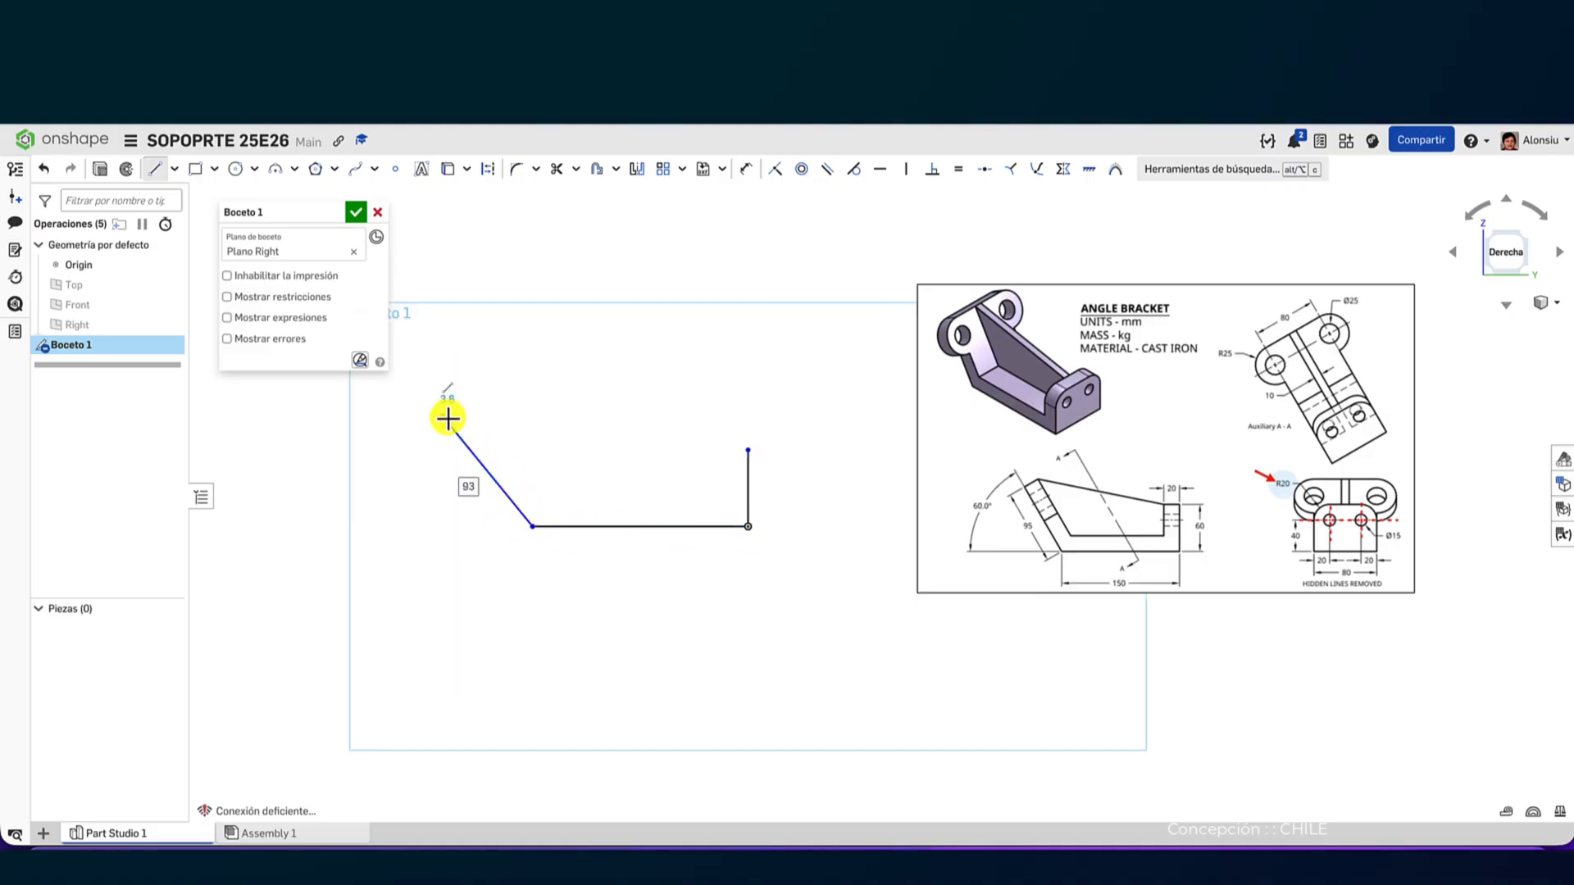
click(444, 417)
key(Escape)
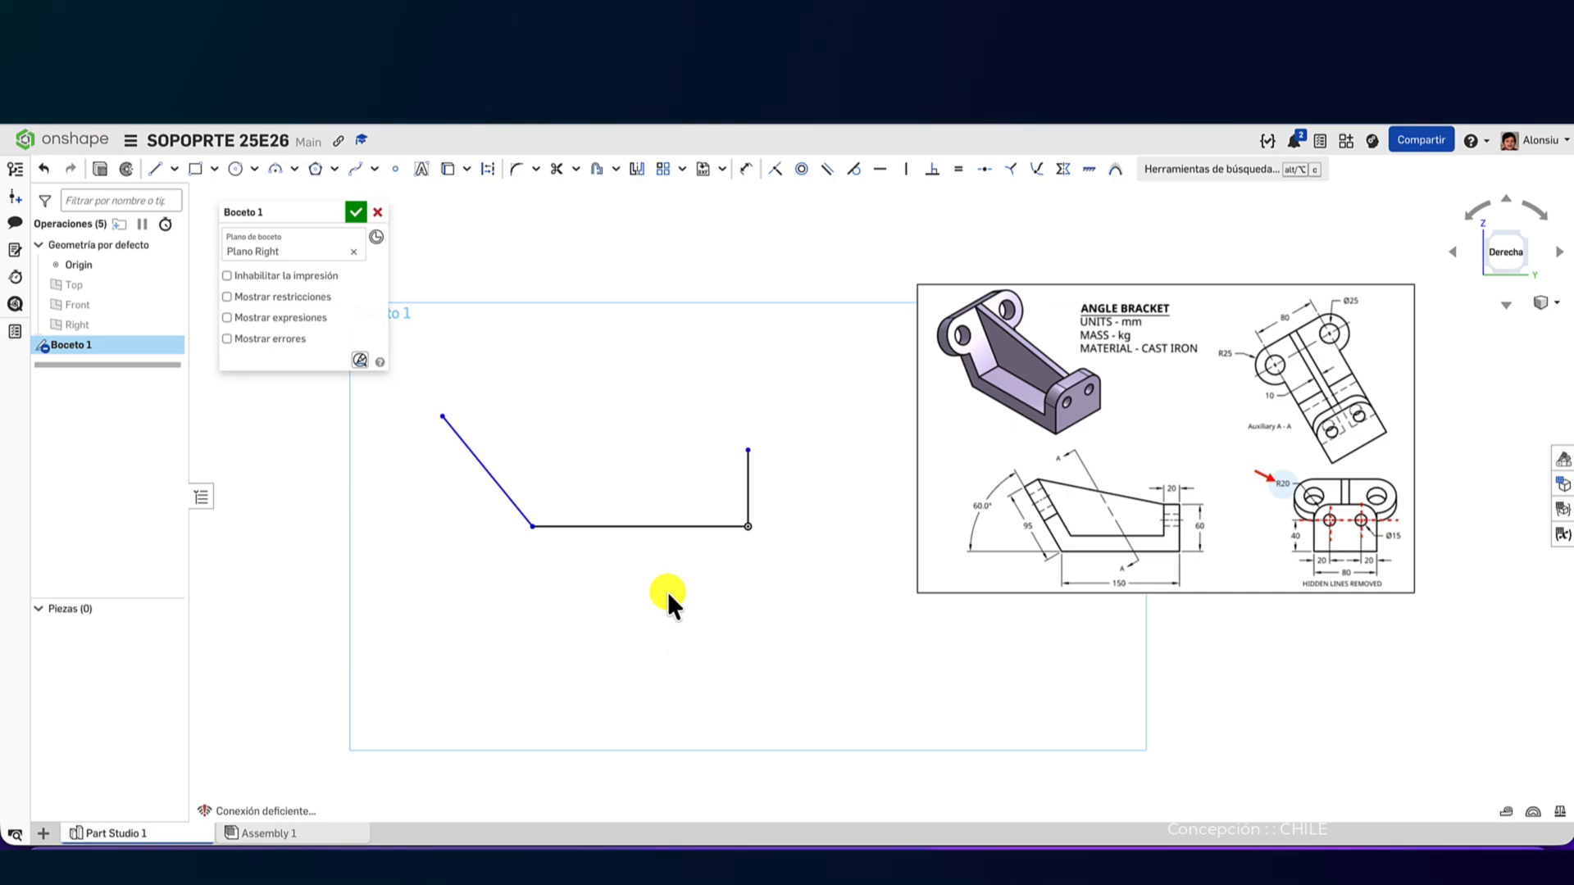
- Dimension the profile's vertical line to 60 mm and its horizontal base to 150 mm
key(d)
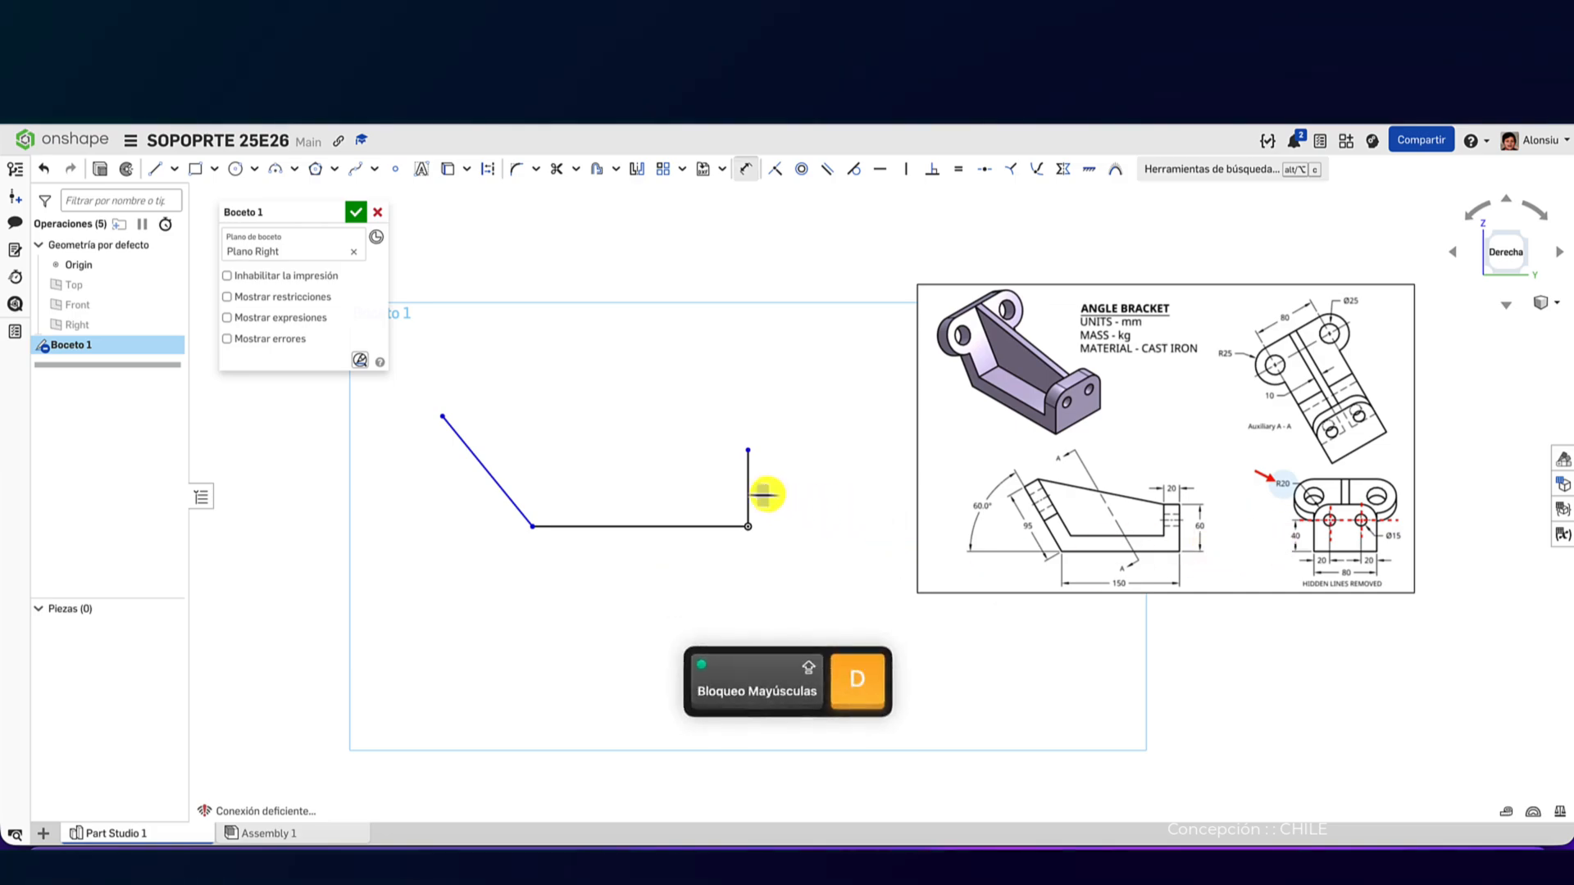
click(748, 485)
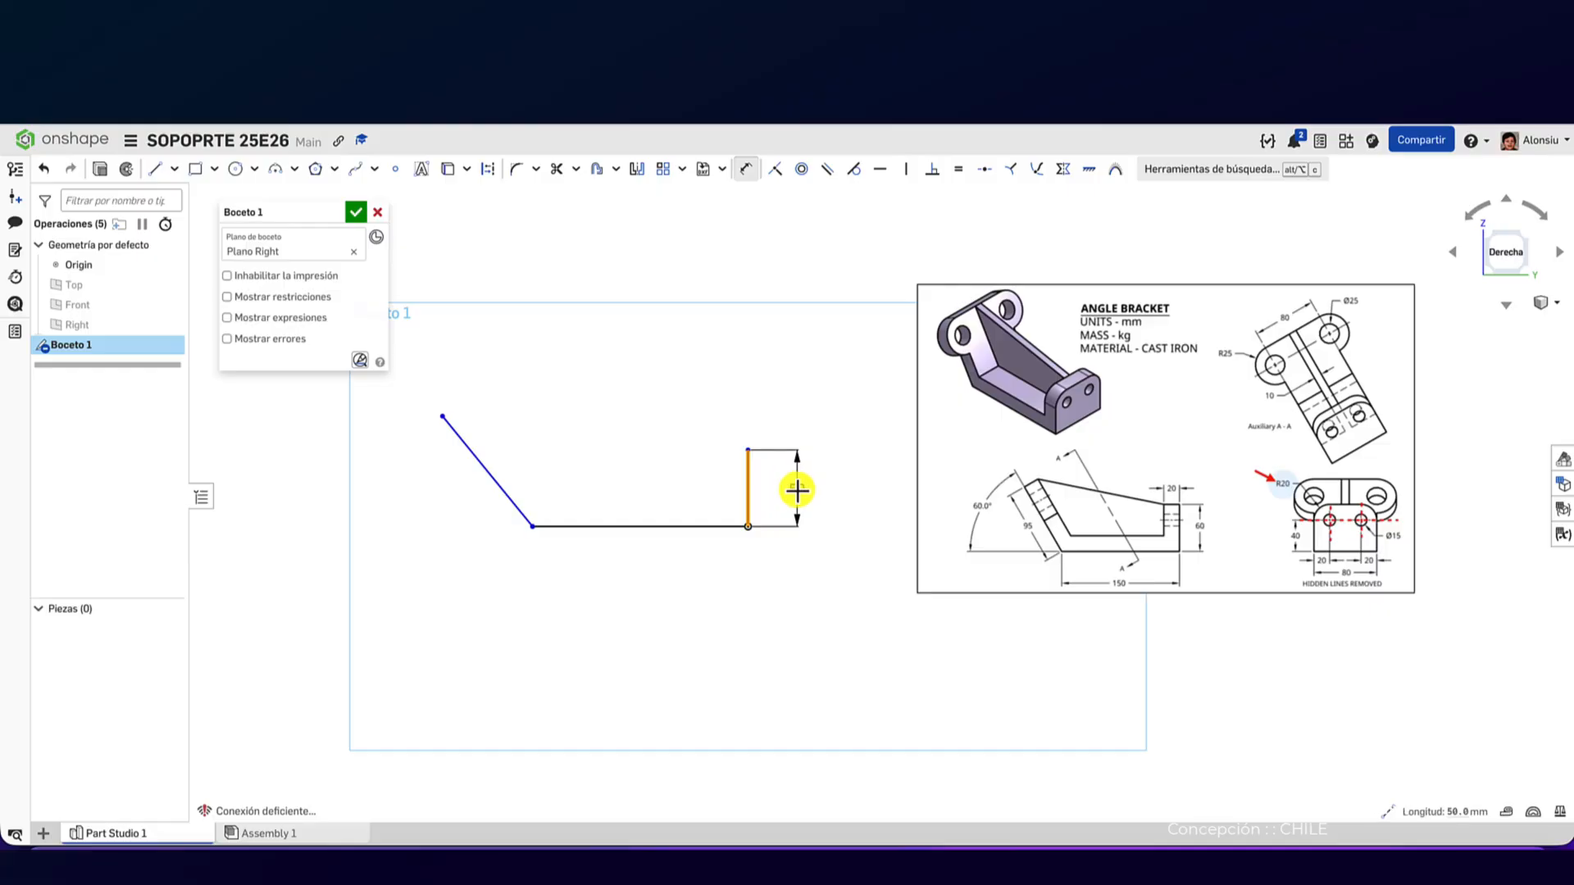
text(60)
key(Return)
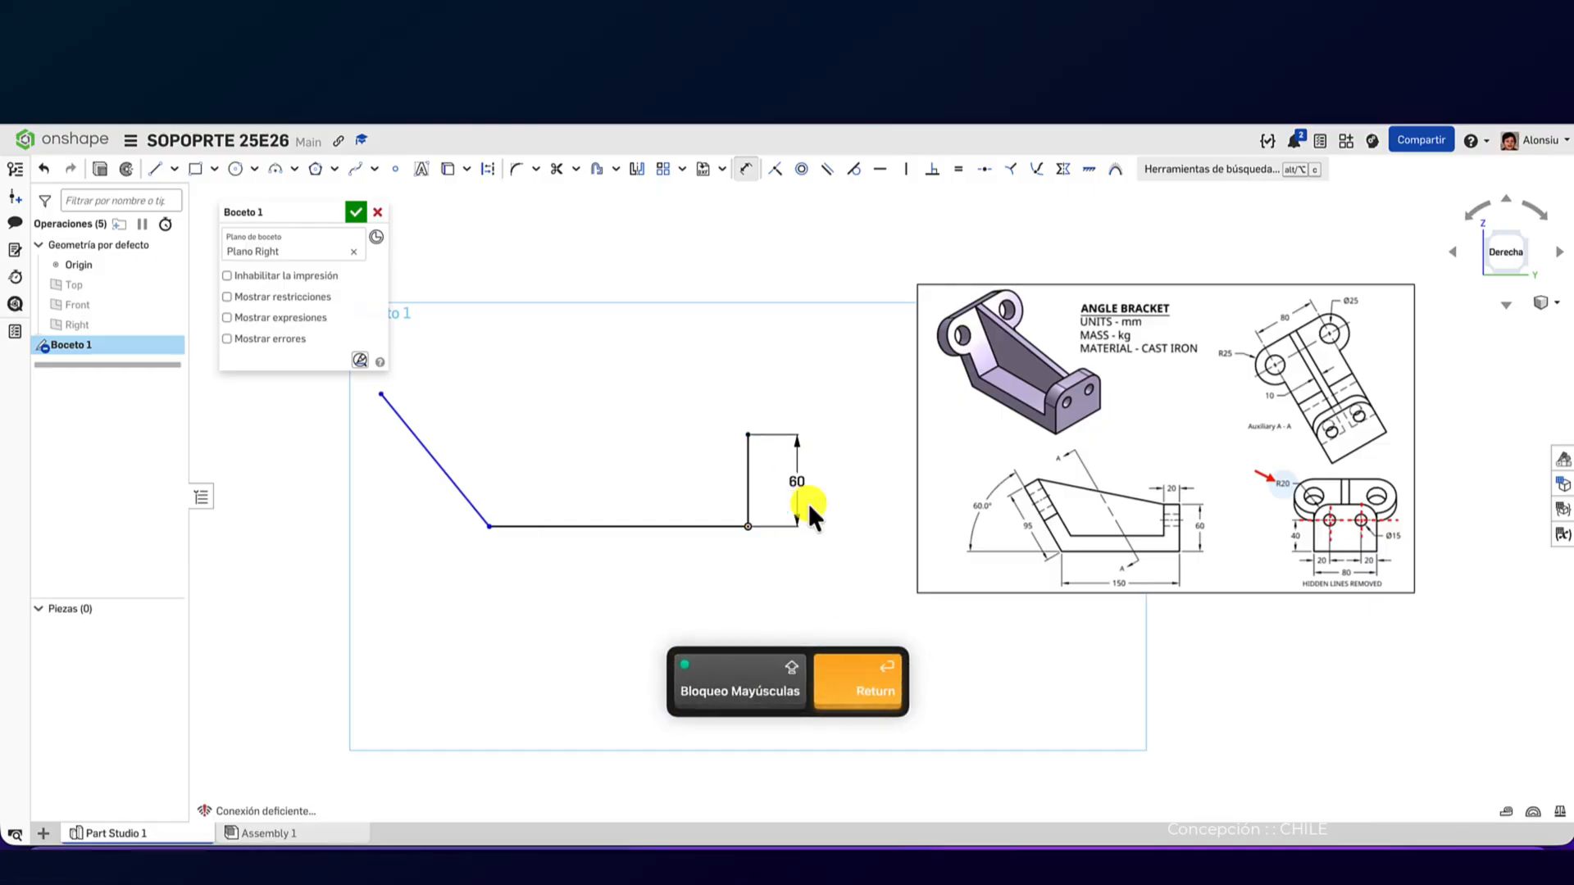
click(613, 527)
click(625, 615)
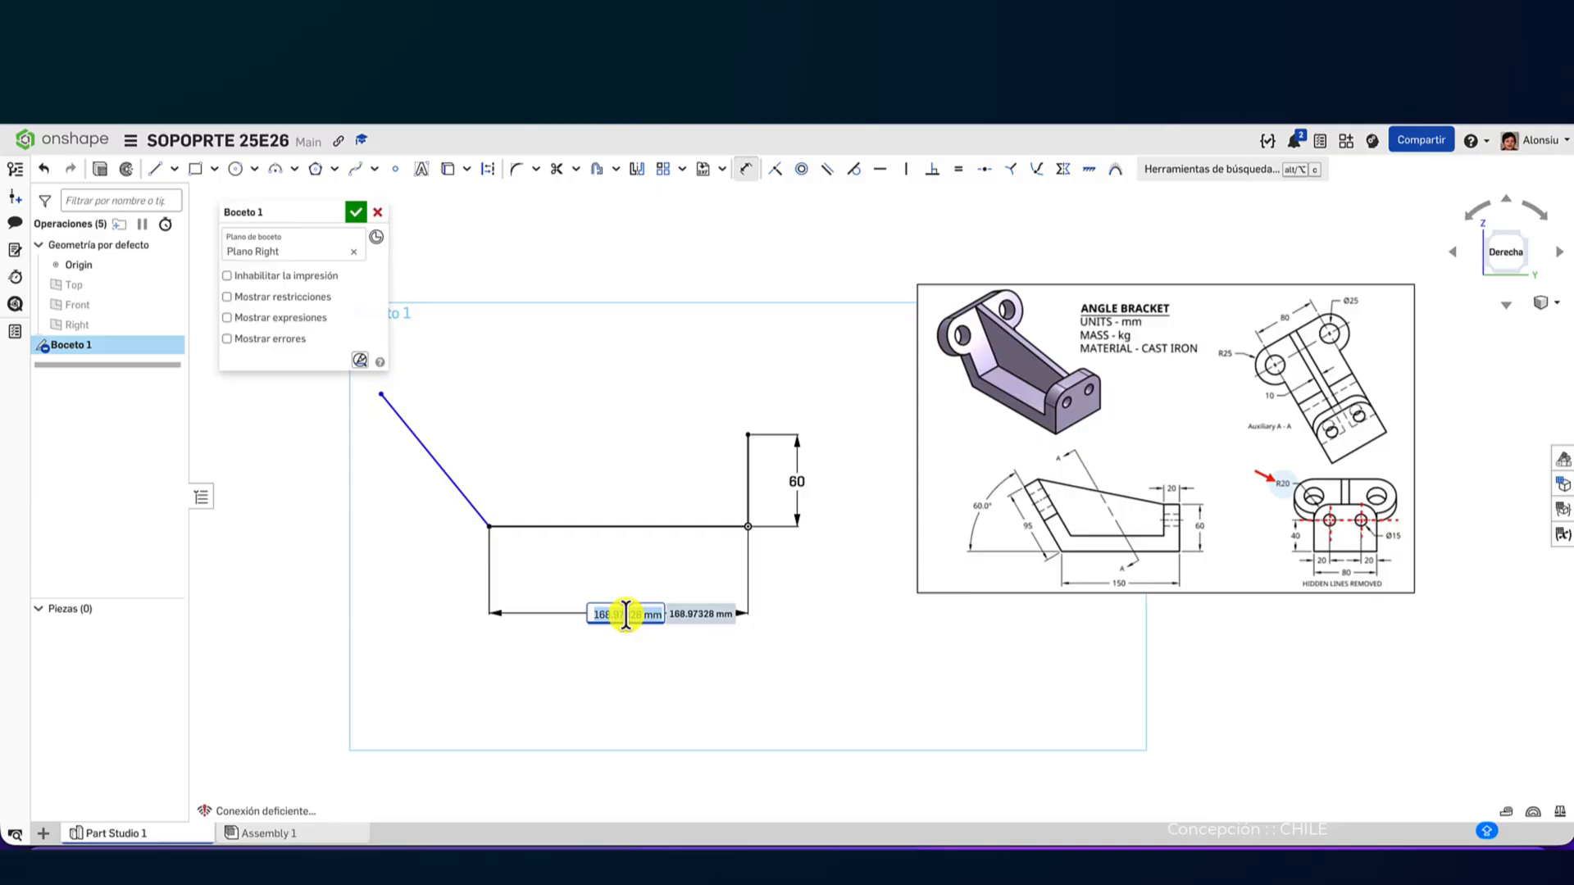
text(150)
key(Return)
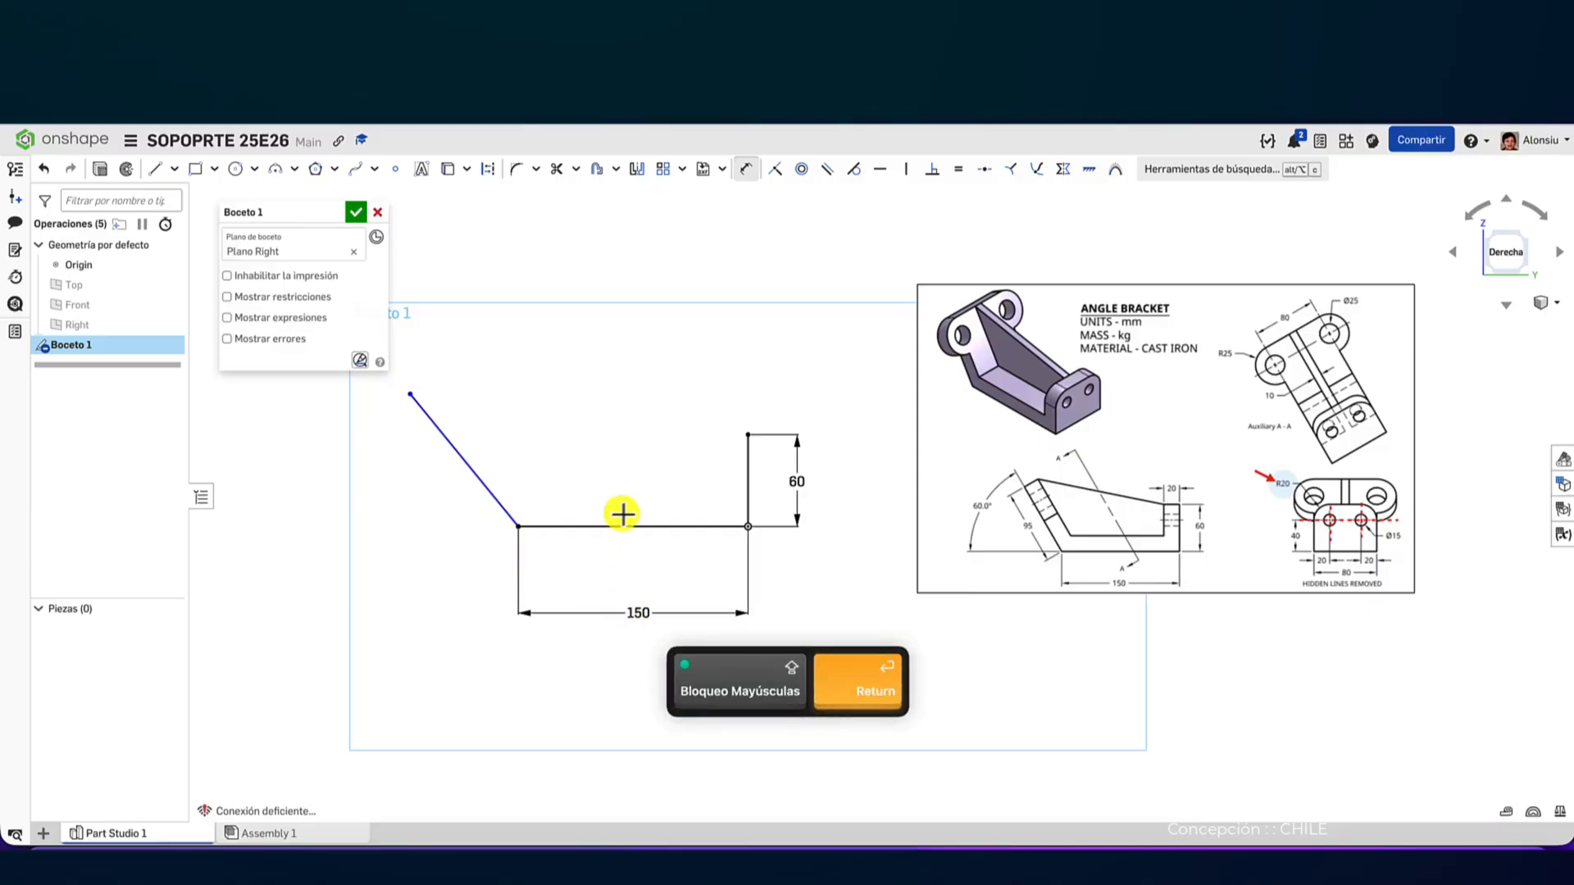
- Dimension the sloped line's length to 95 mm
click(460, 459)
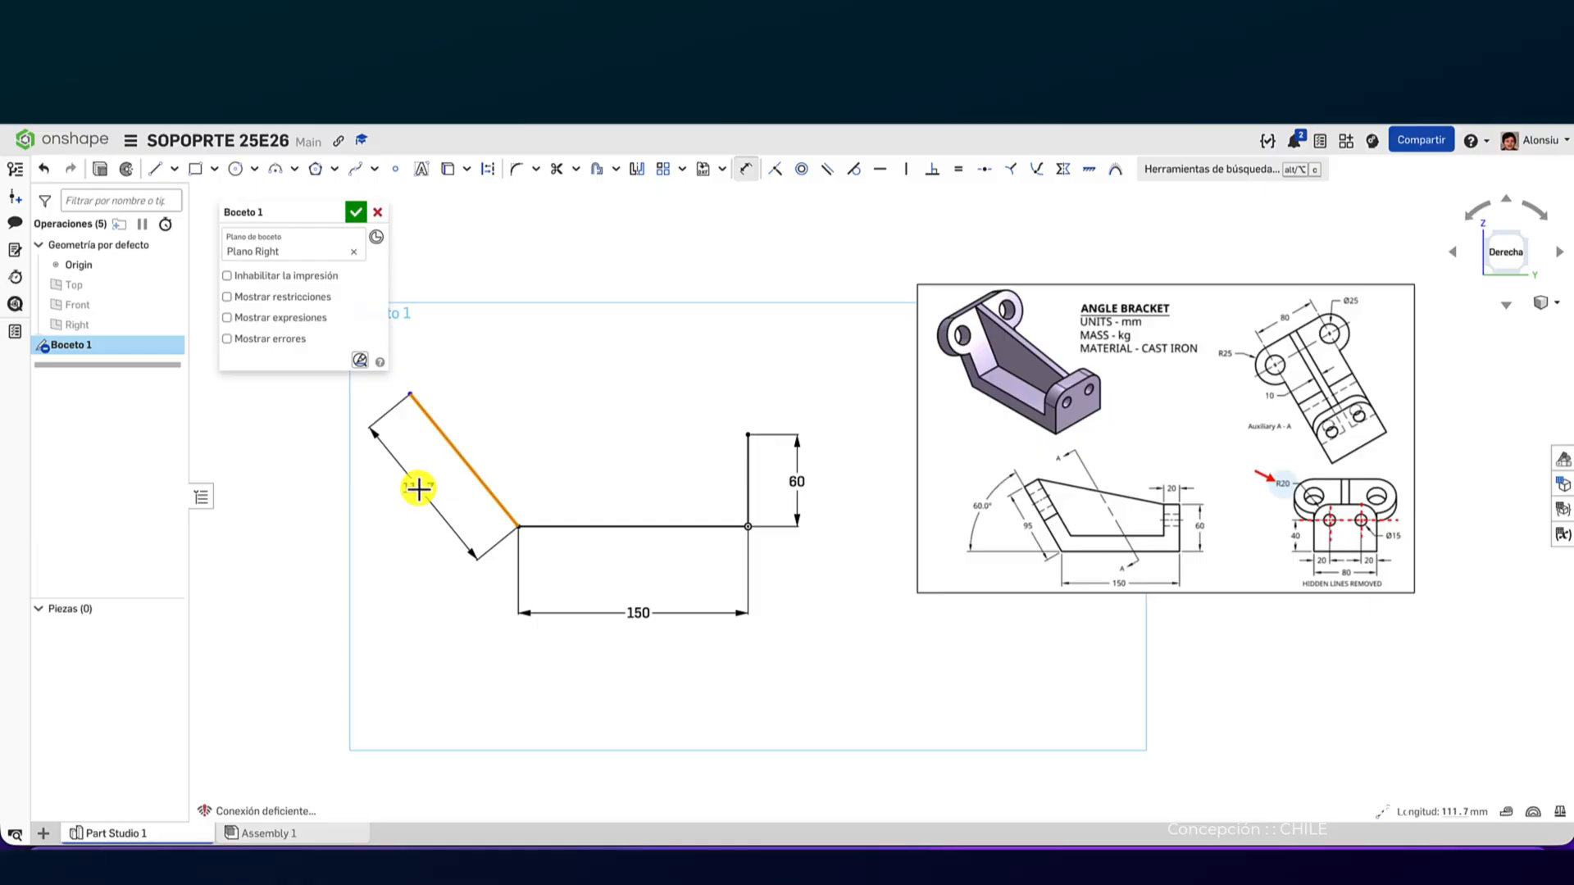
key(Return)
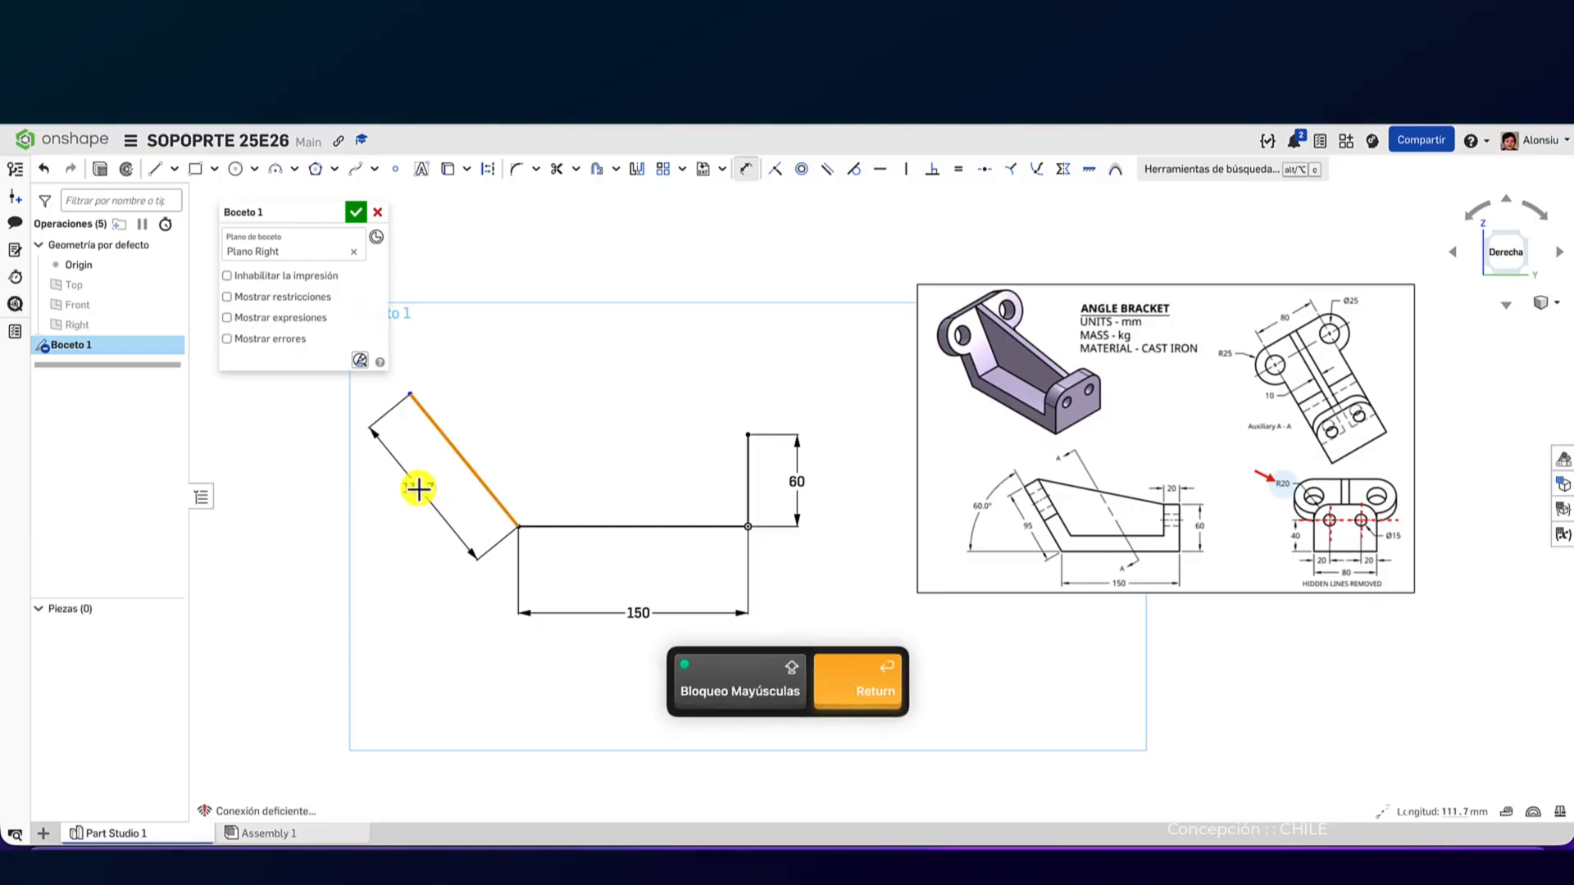
click(408, 500)
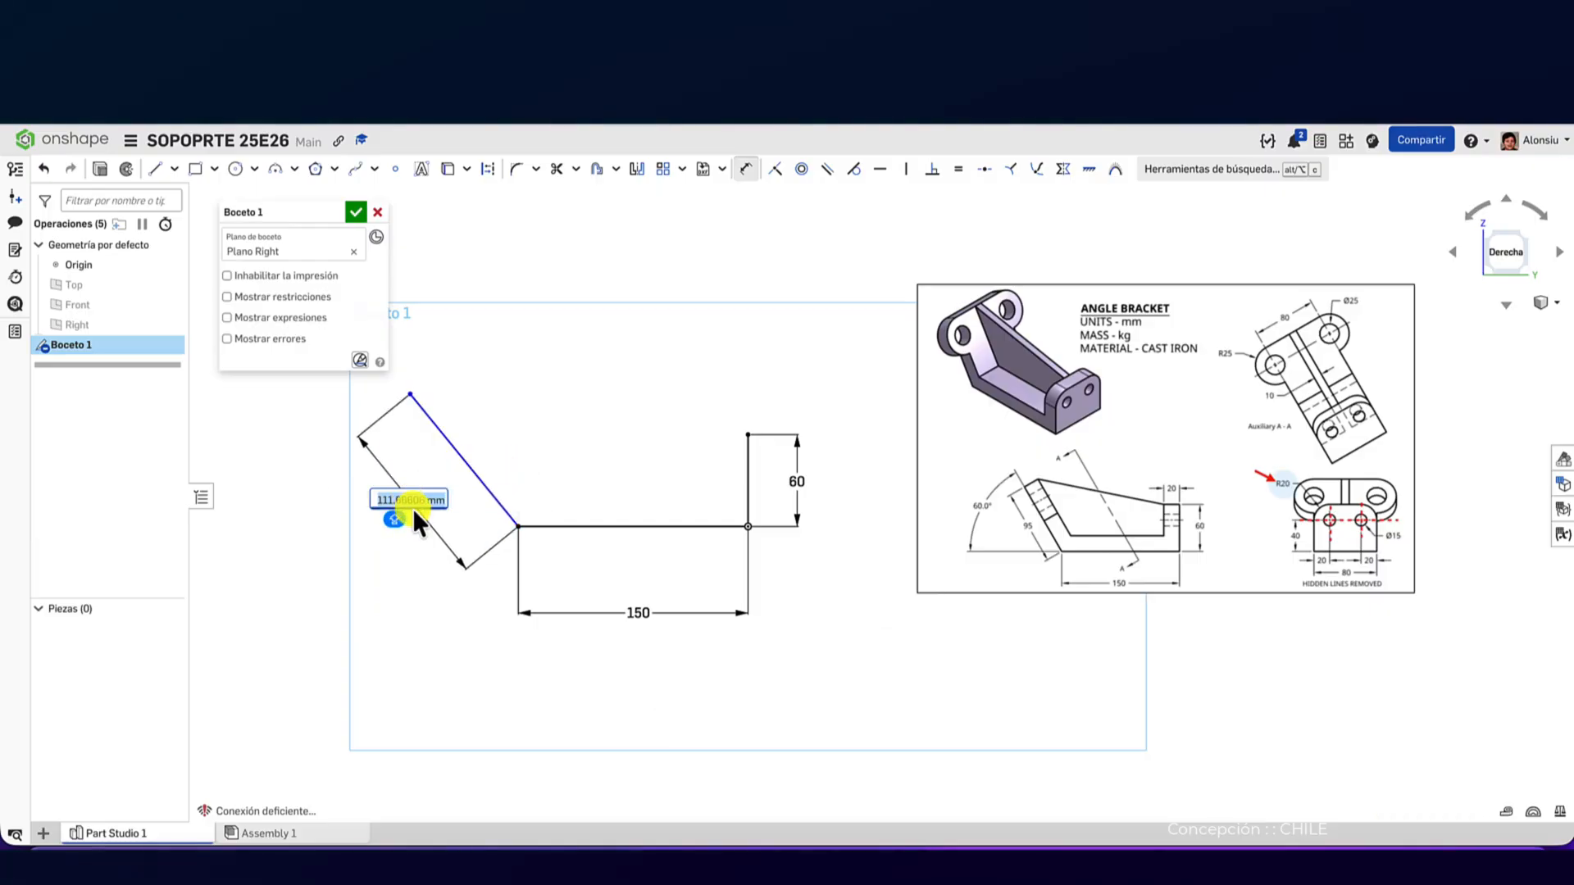
key(Caps_Lock)
text(95)
key(Return)
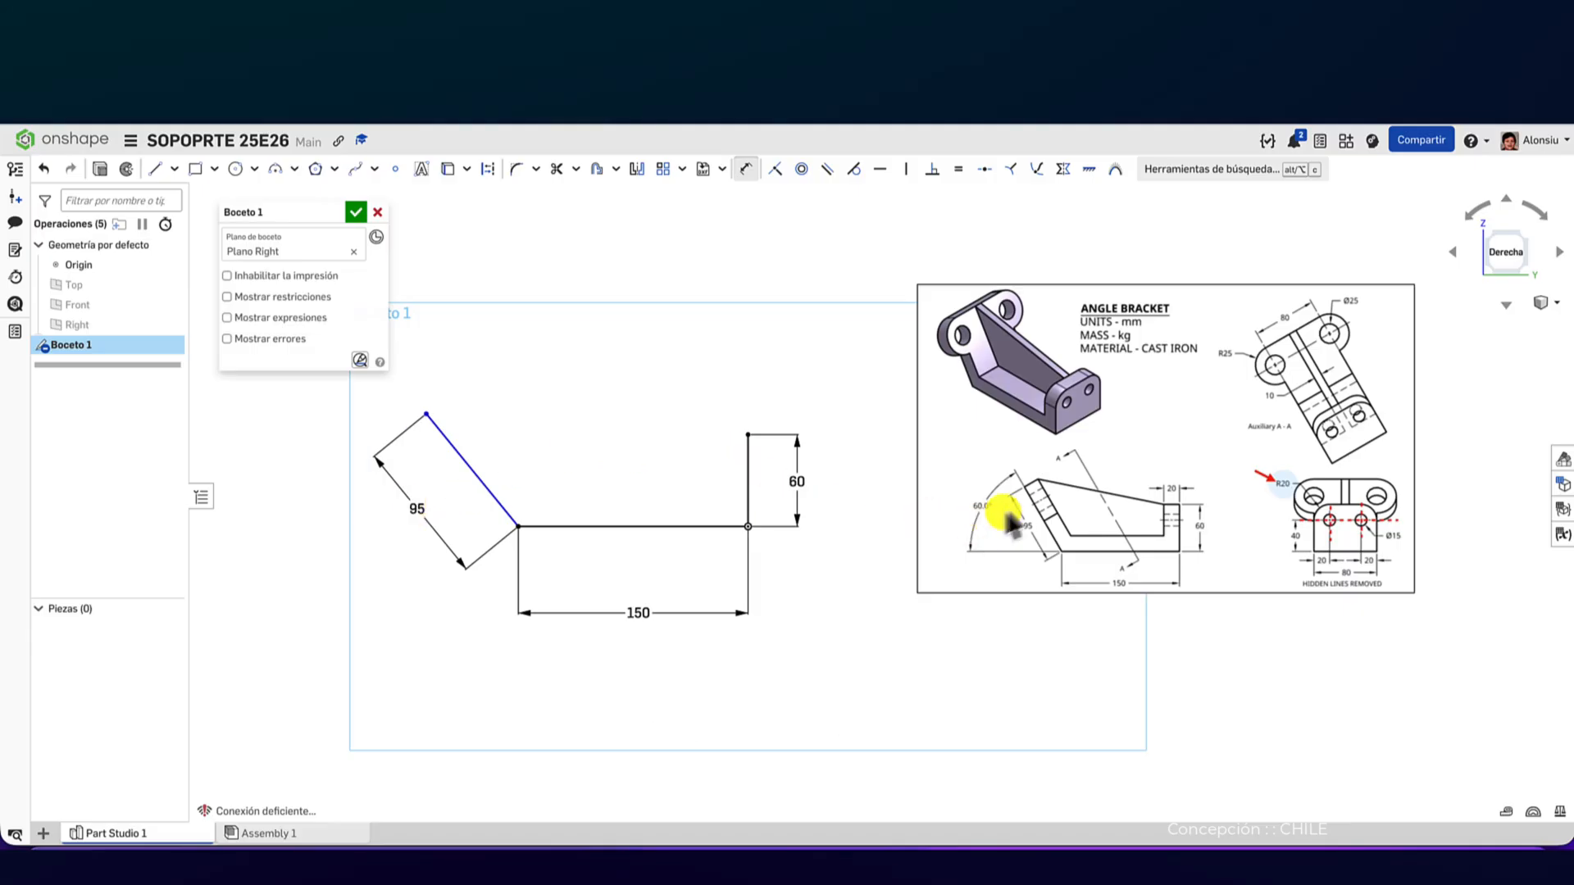
- Dimension the angle between the sloped line and the horizontal base to 120 degrees
click(482, 487)
click(567, 519)
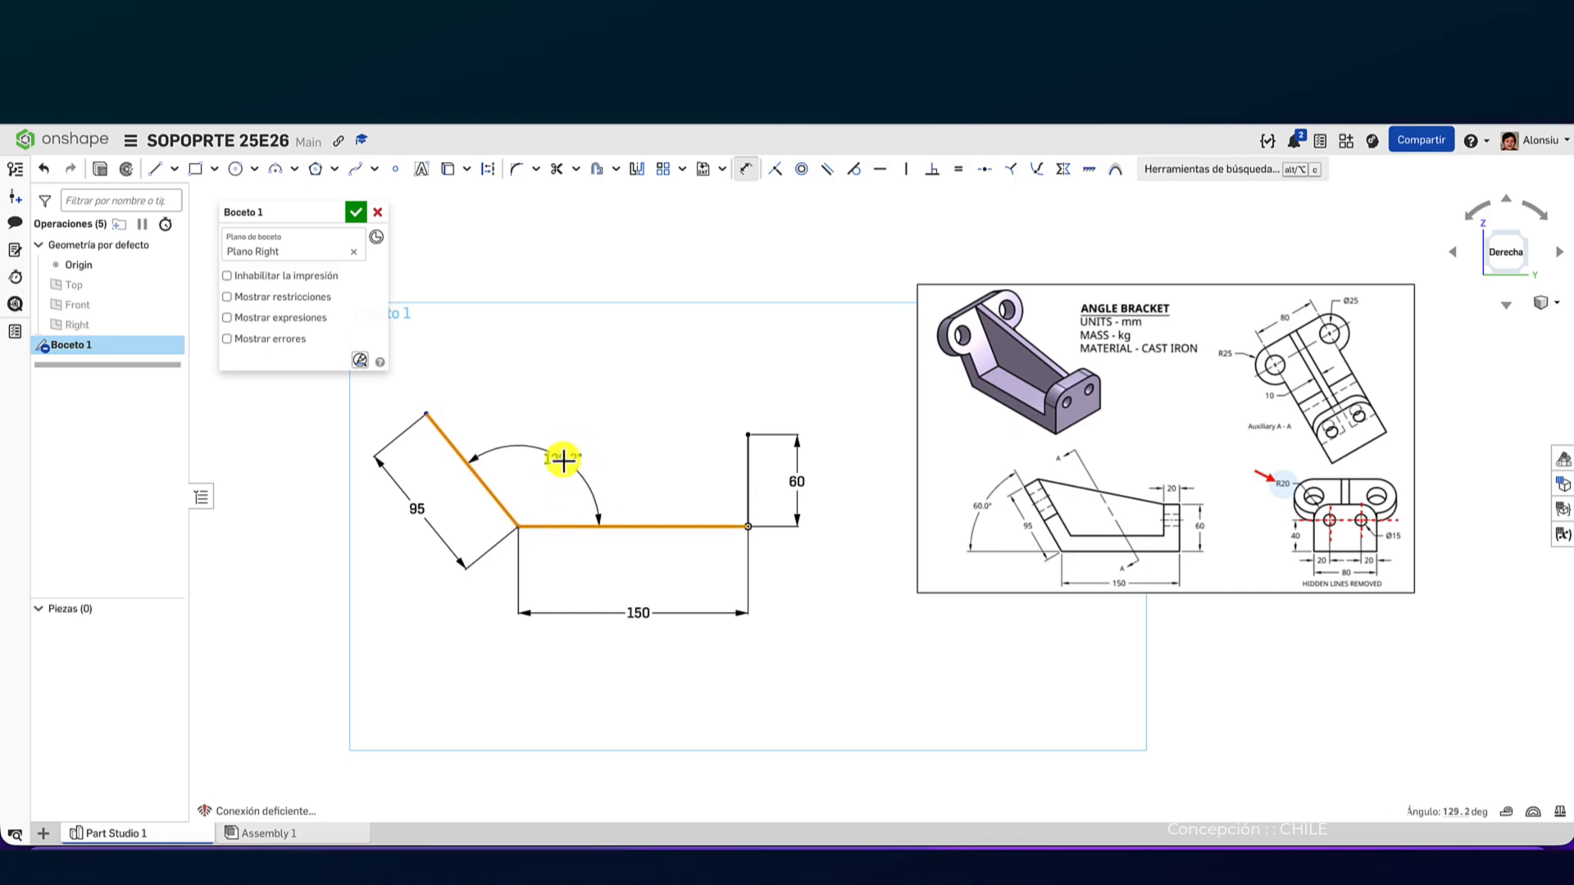
click(562, 461)
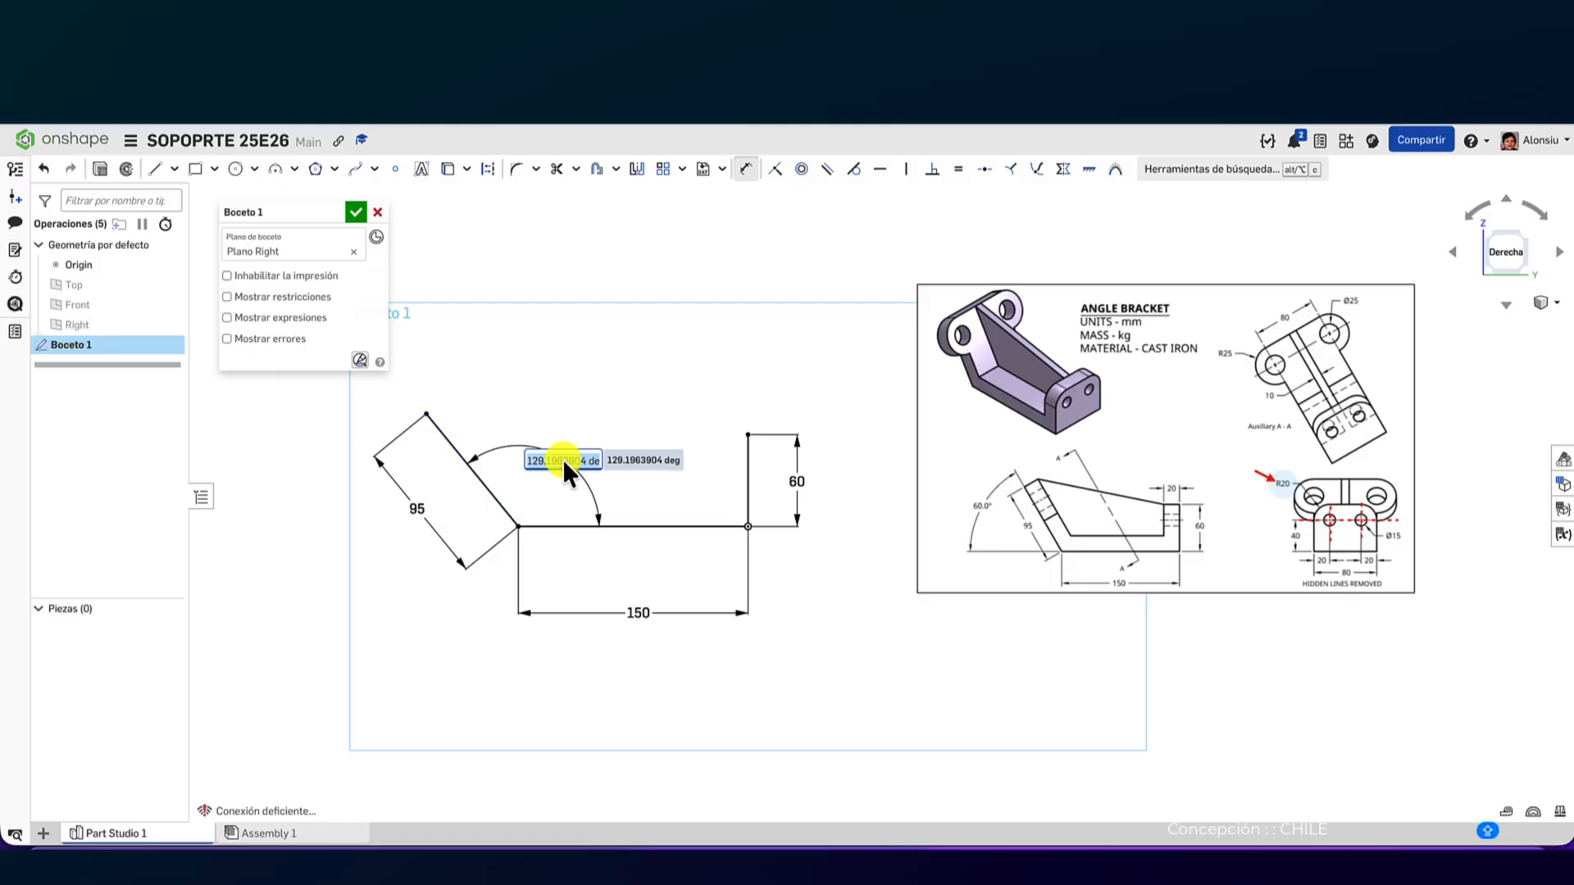
text(120)
key(Return)
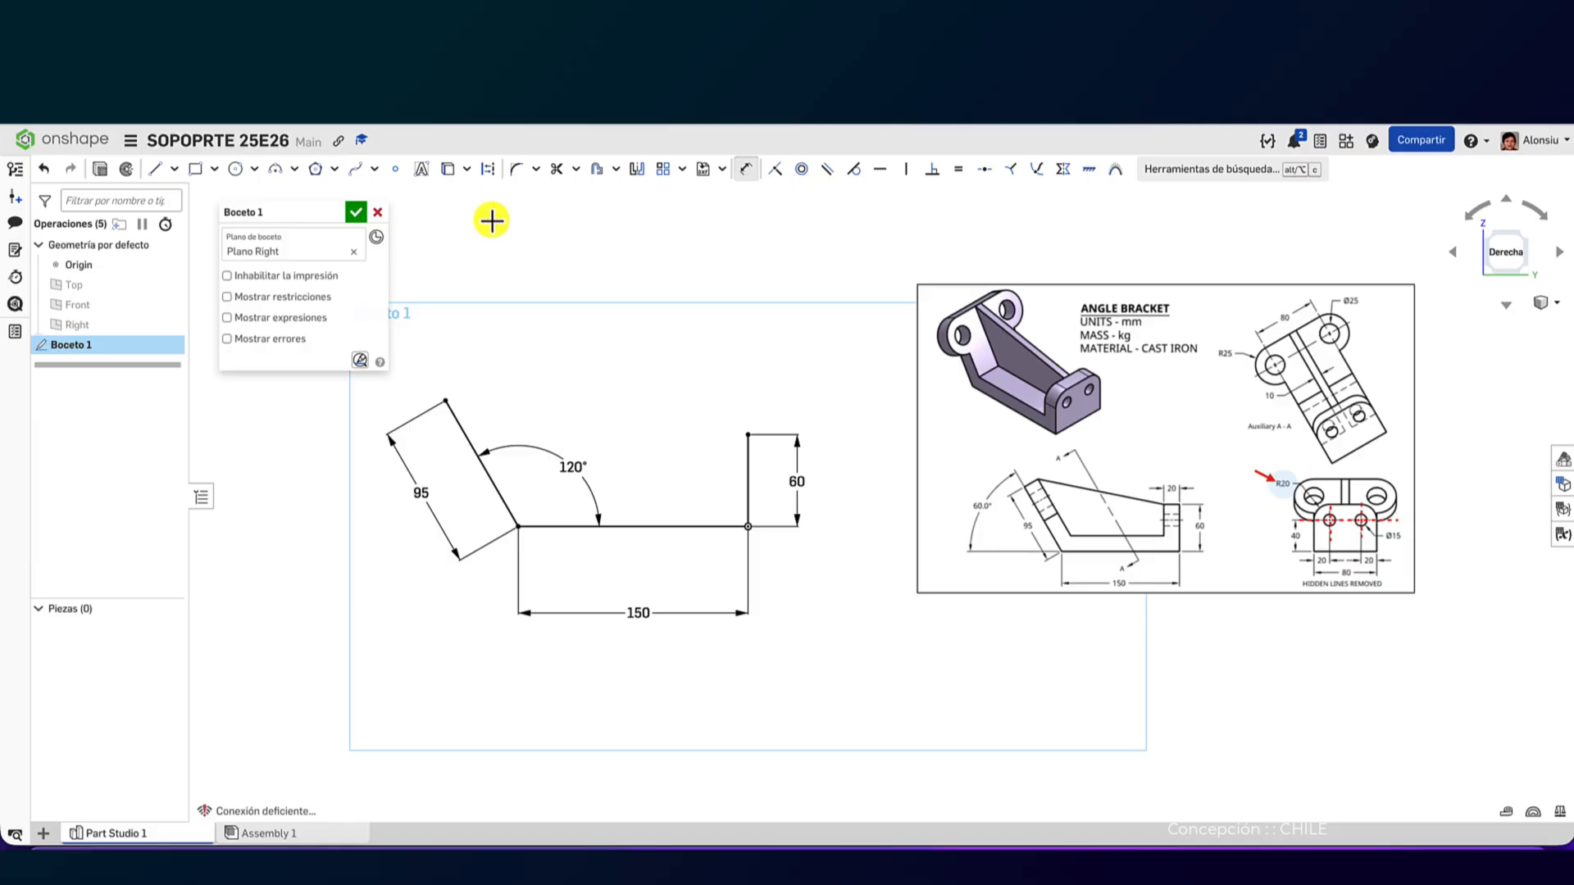
- Offset the profile's vertical, base and sloped lines 20 mm toward the inside of the bracket
click(599, 170)
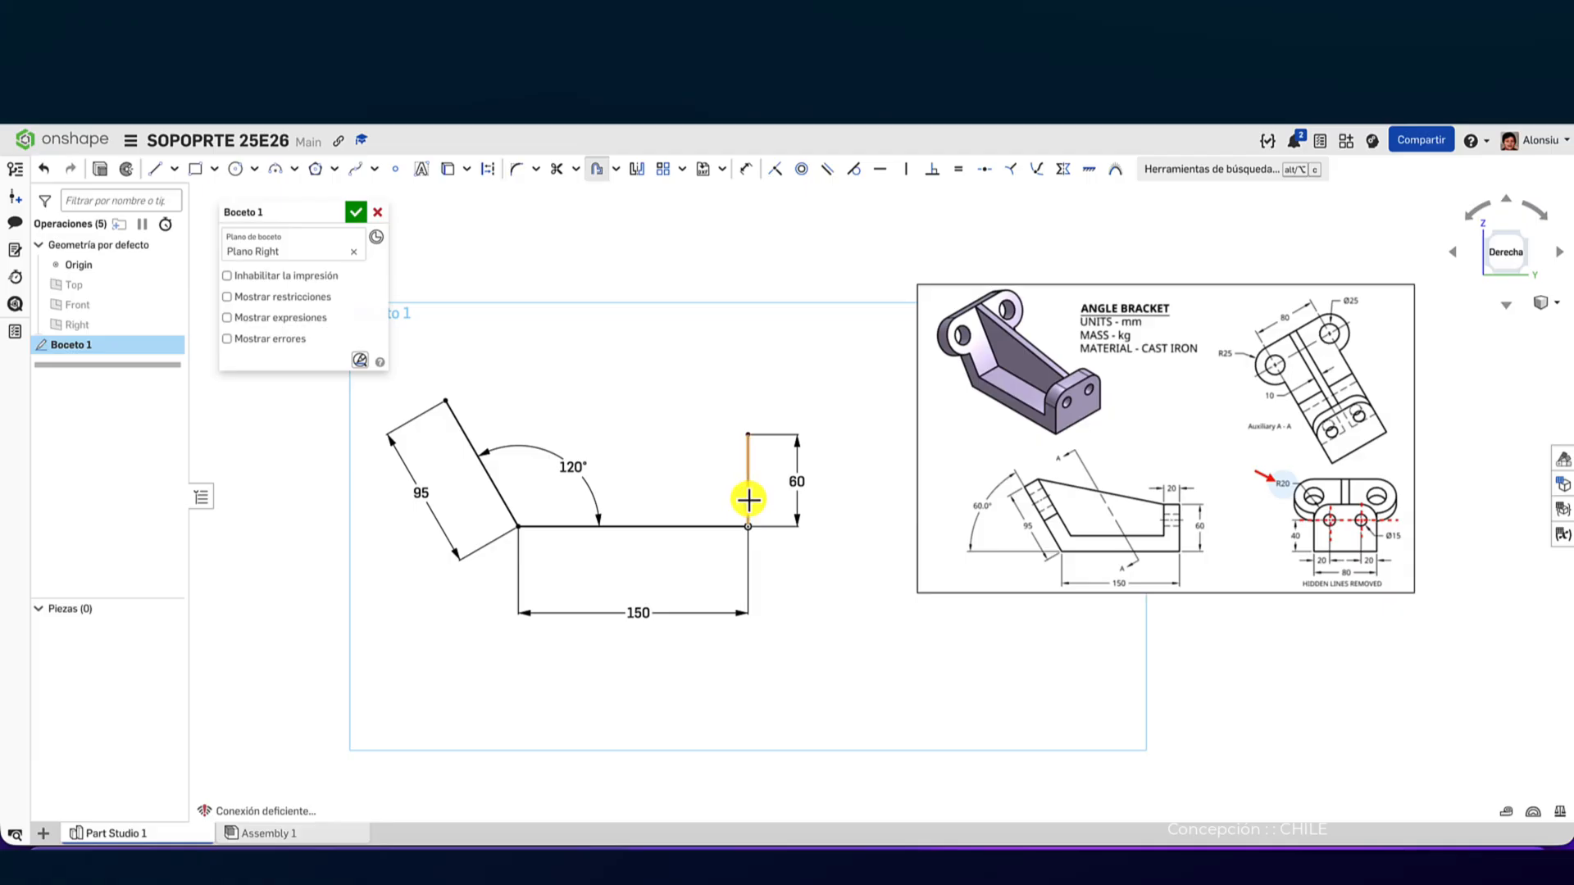
click(707, 524)
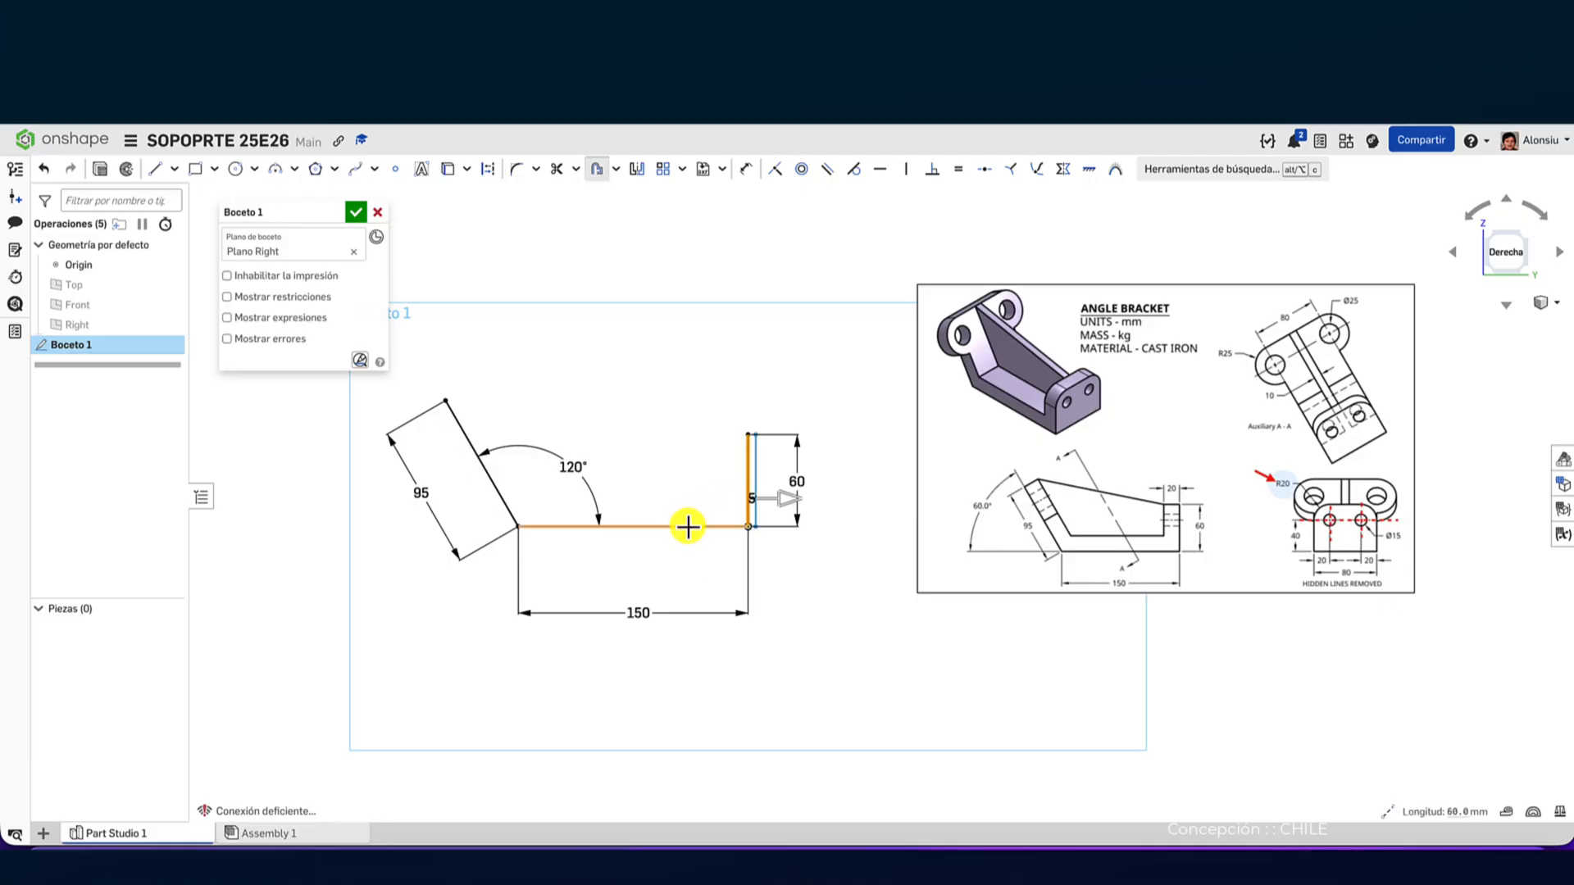
click(501, 495)
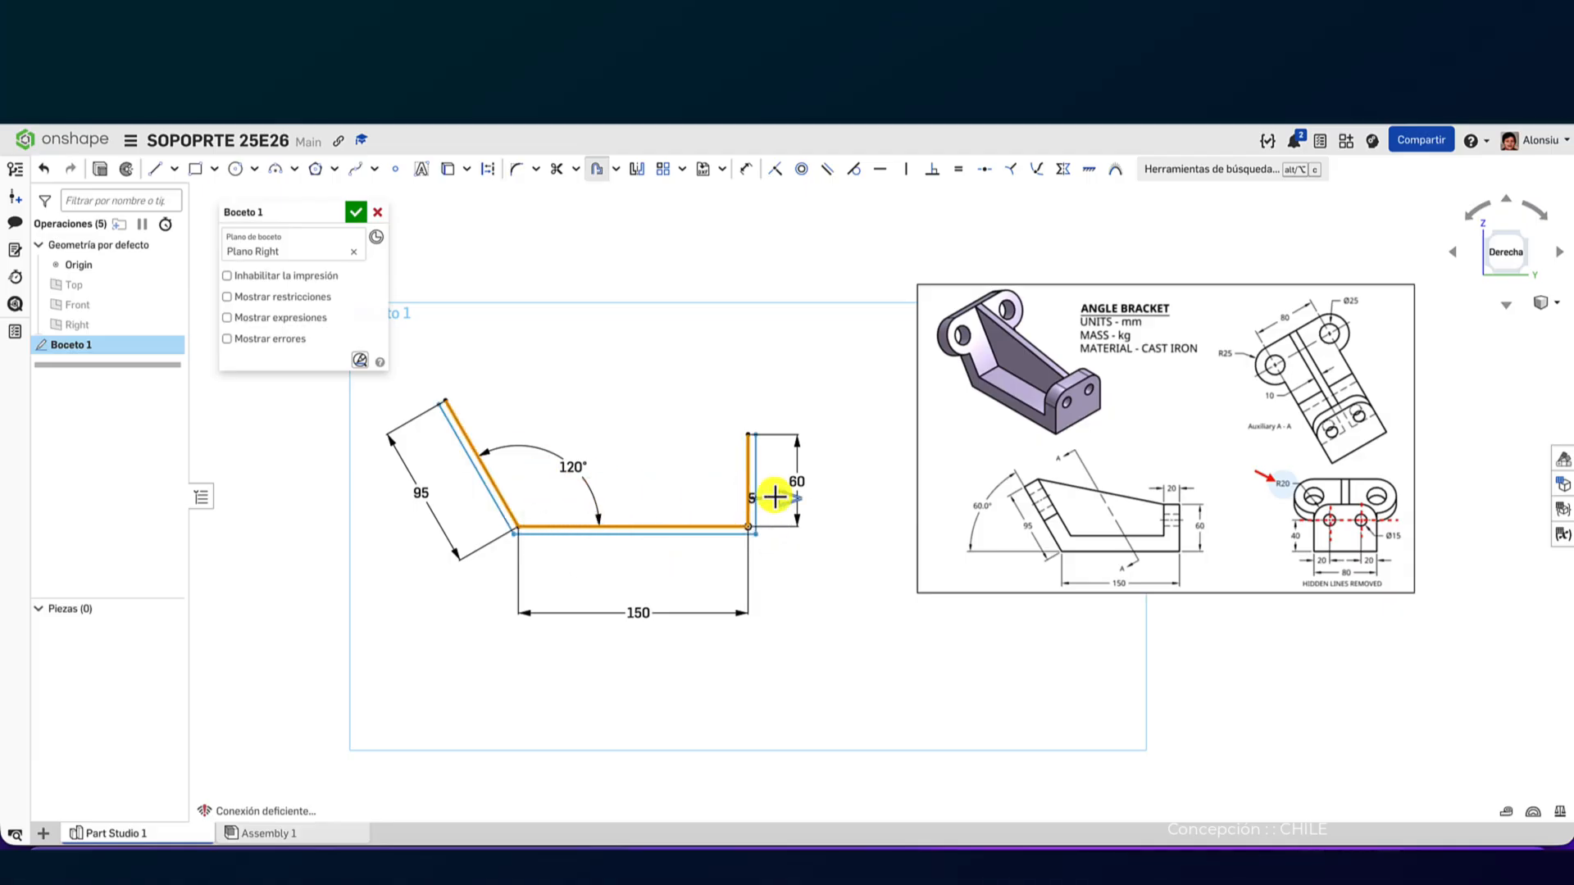
drag(782, 500, 728, 498)
click(725, 500)
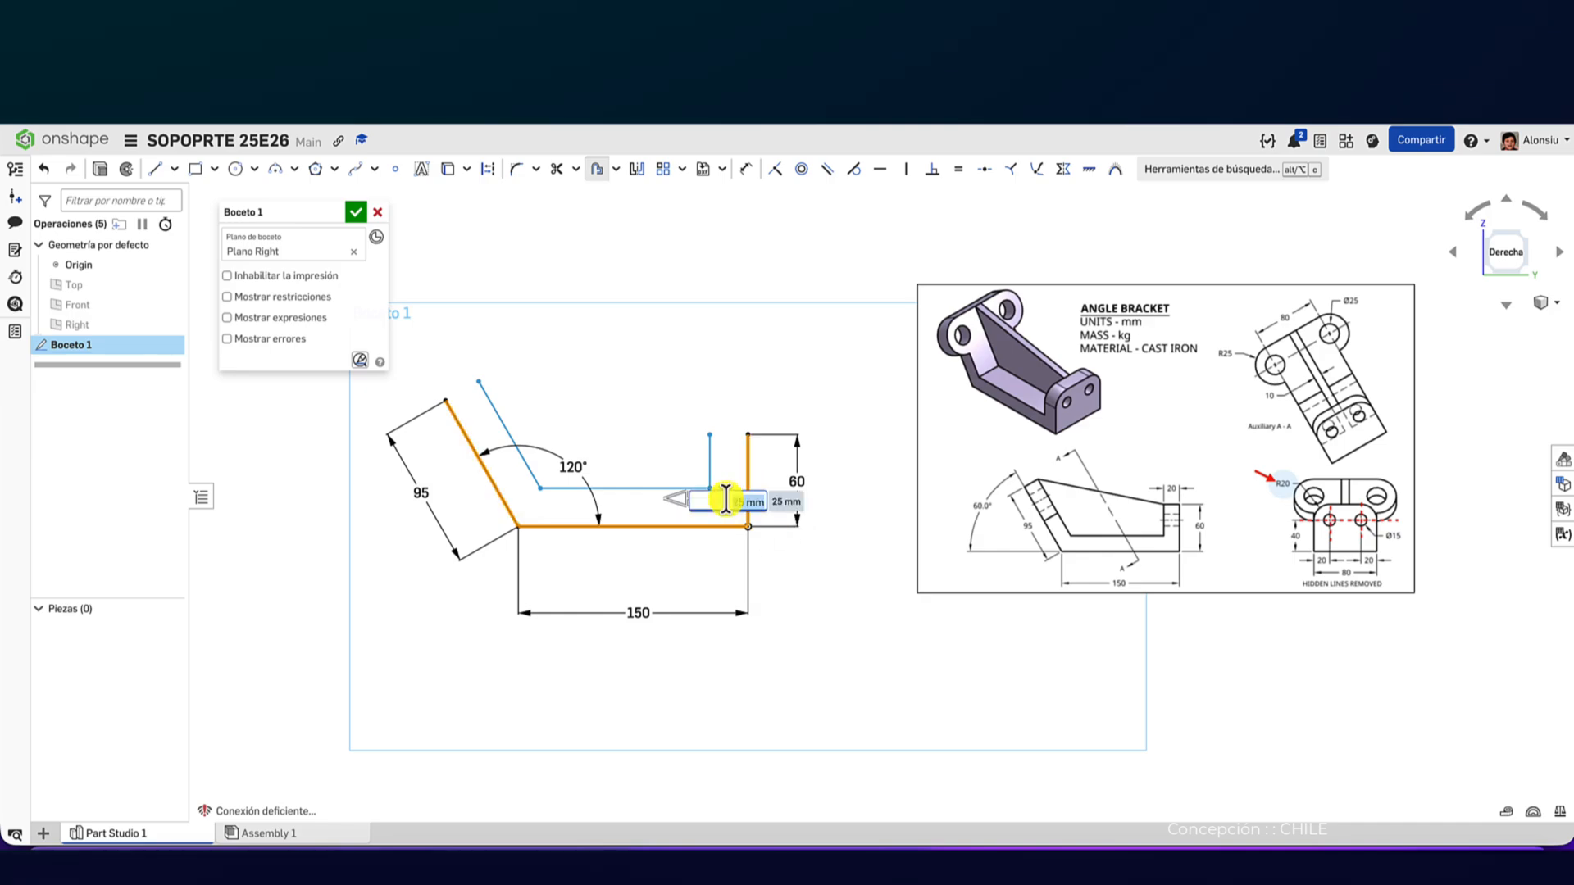
text(20)
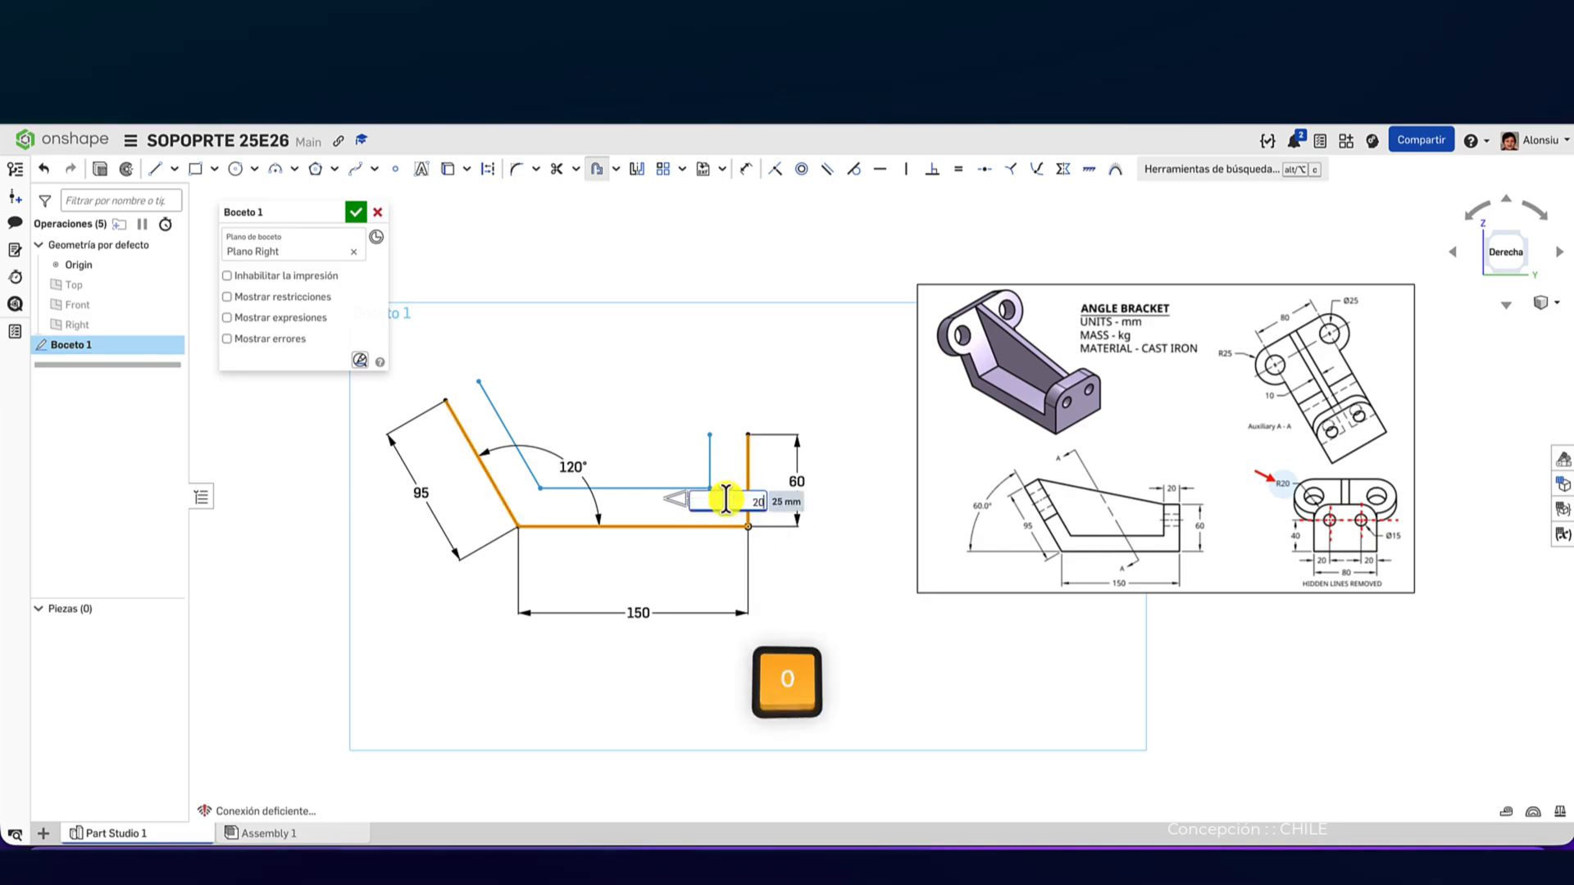
key(Return)
click(583, 327)
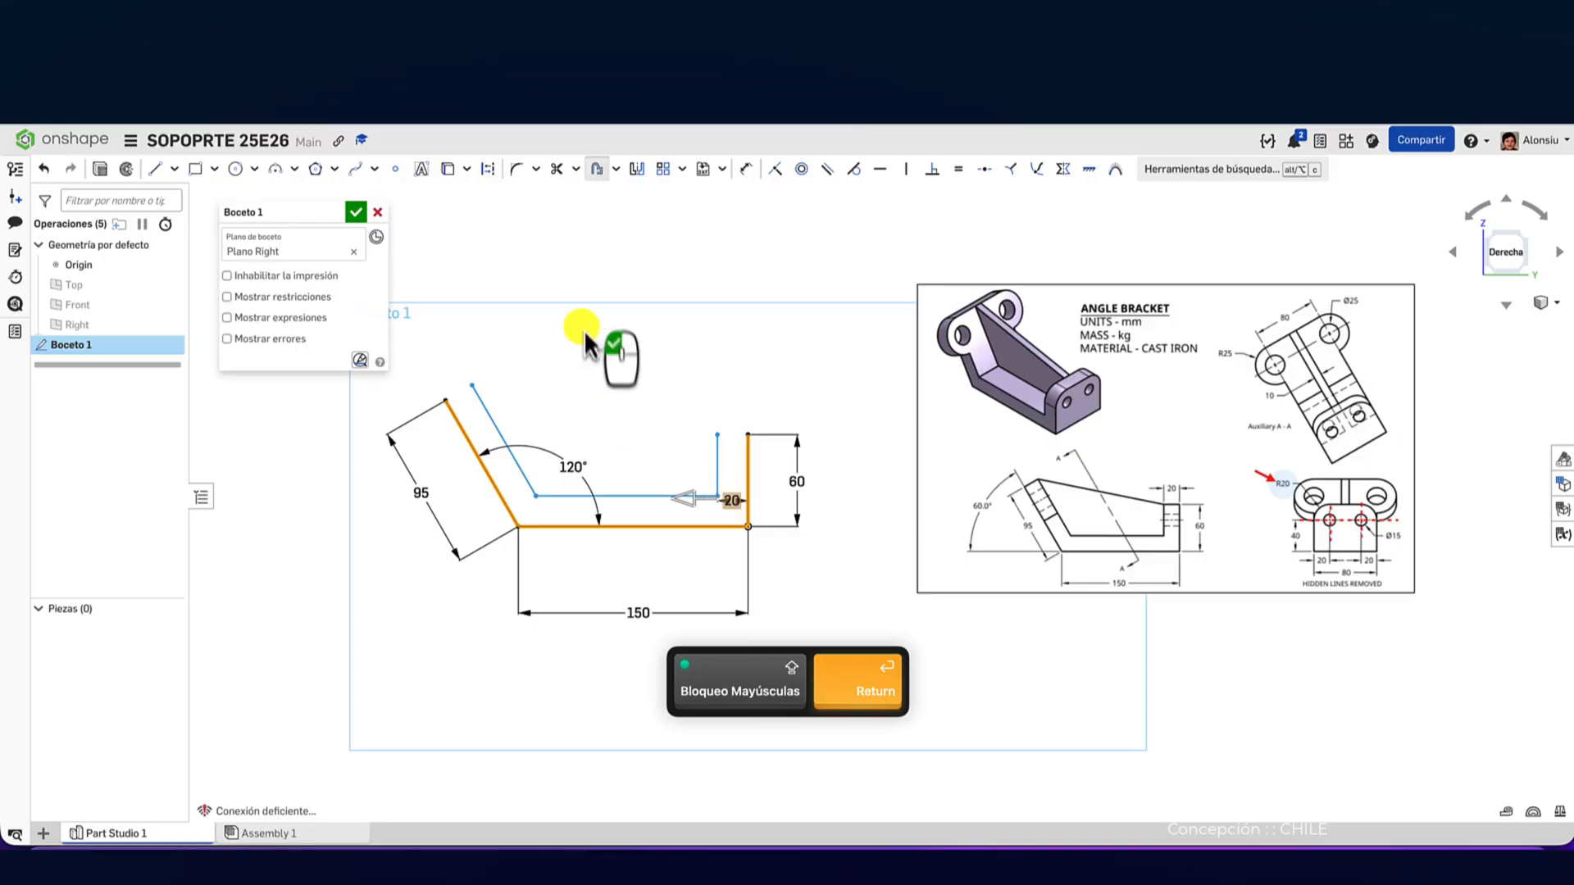
- Close both open ends of the offset profile with short lines and finish the sketch
key(l)
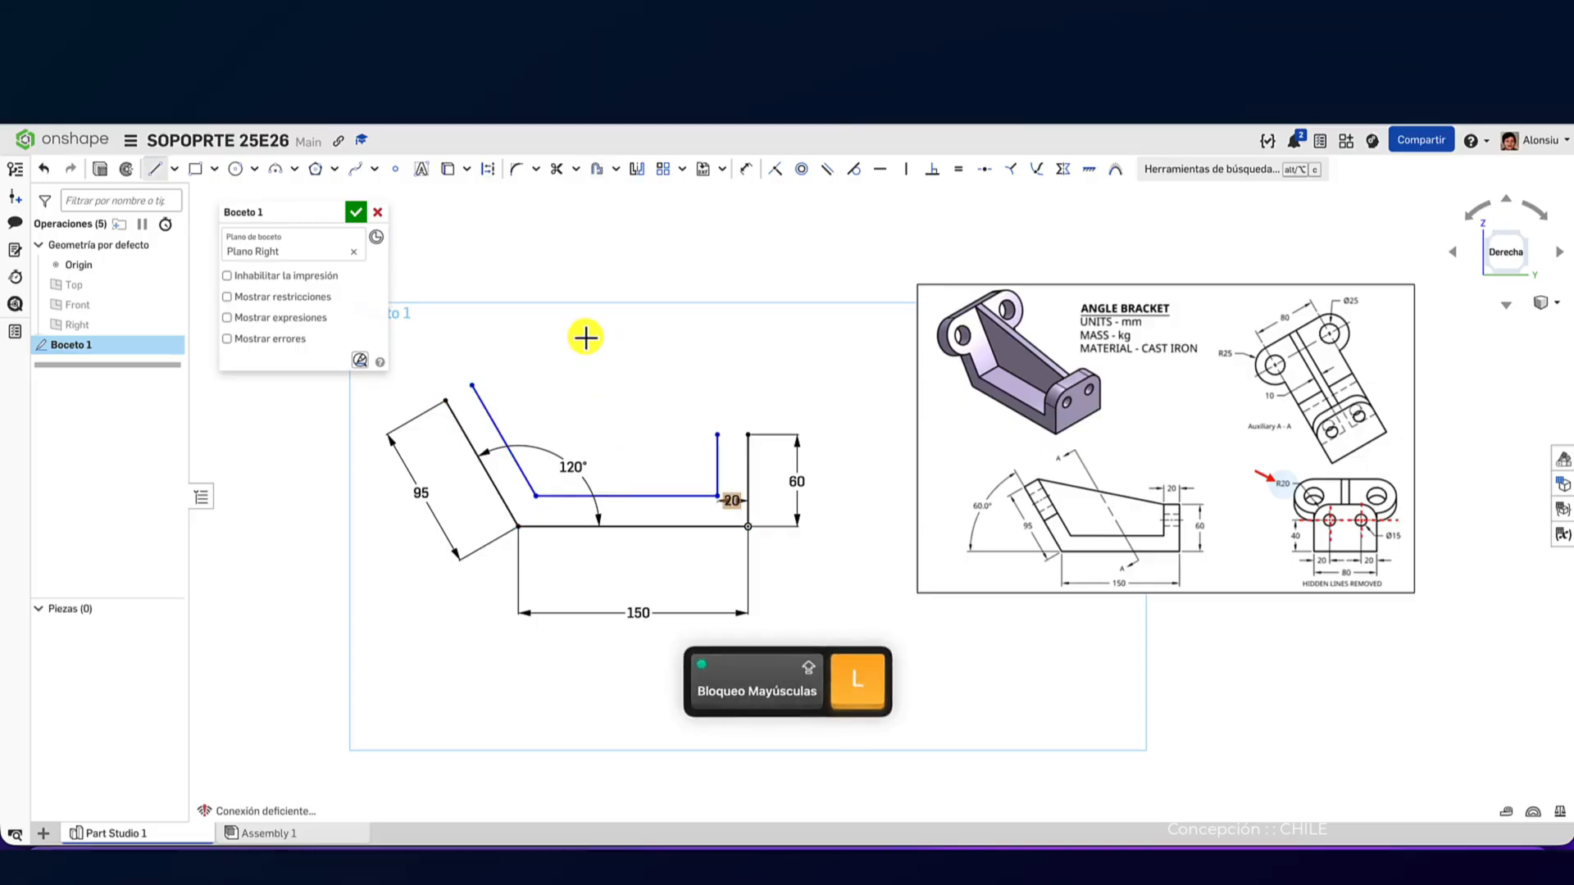
click(748, 434)
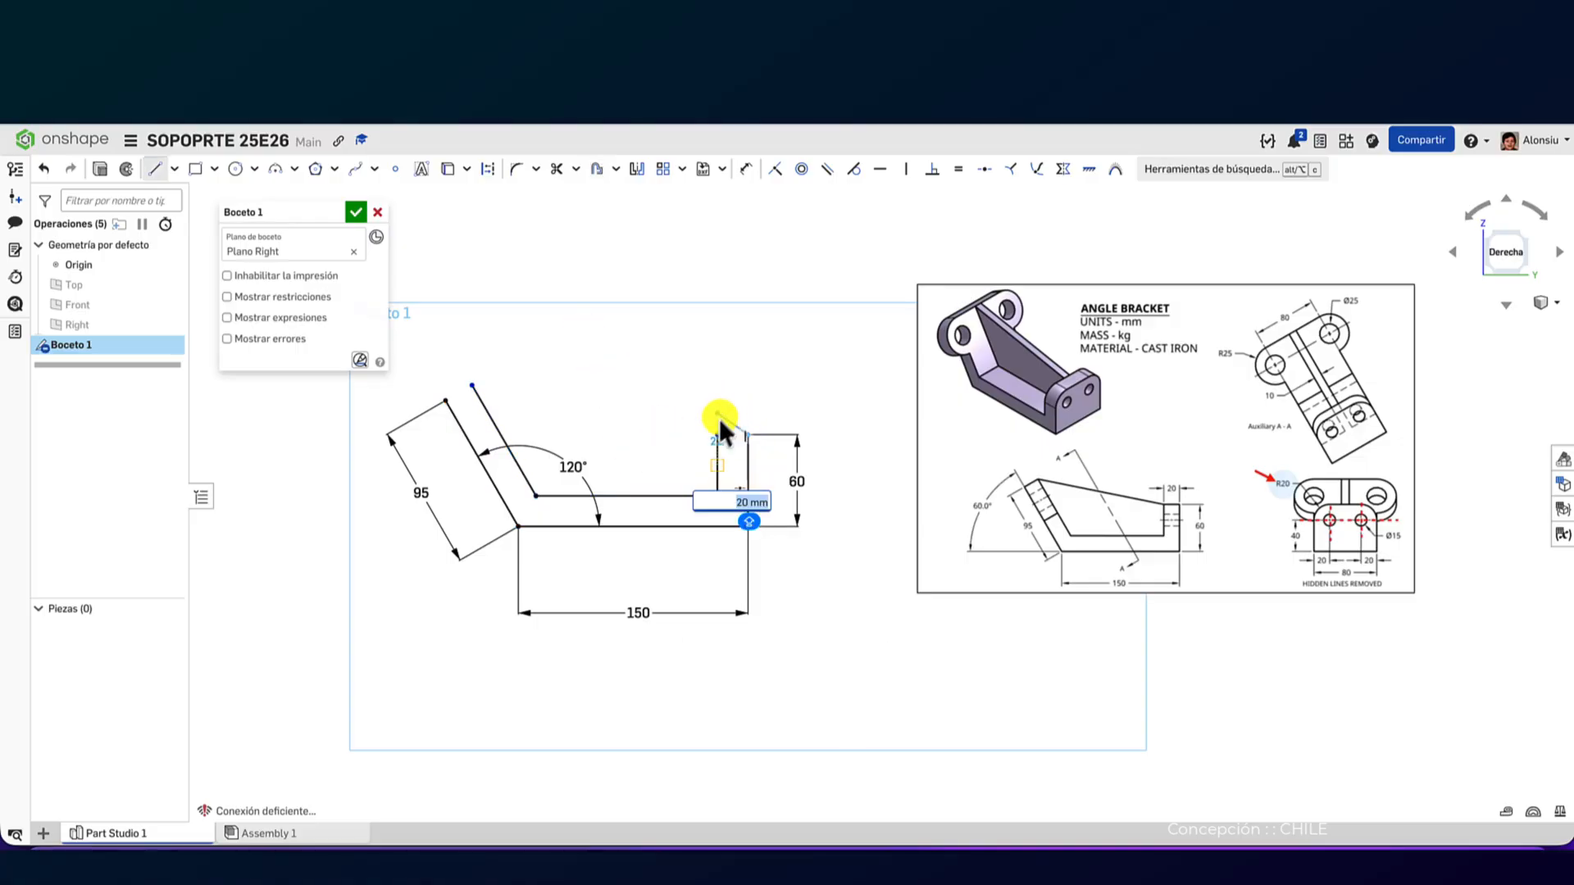
click(717, 435)
click(472, 385)
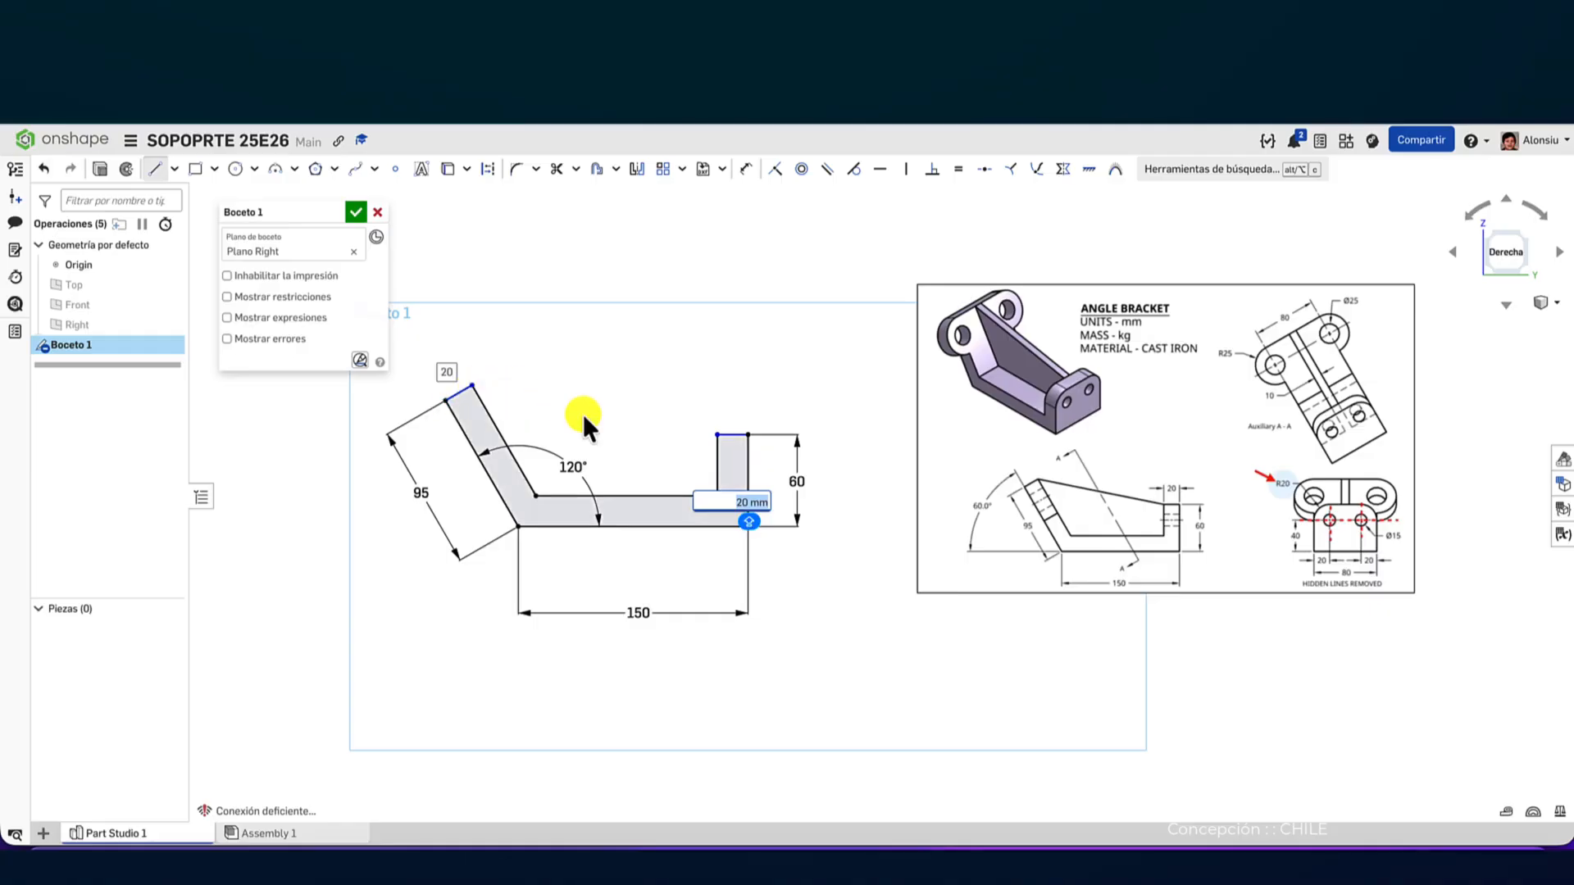
key(Return)
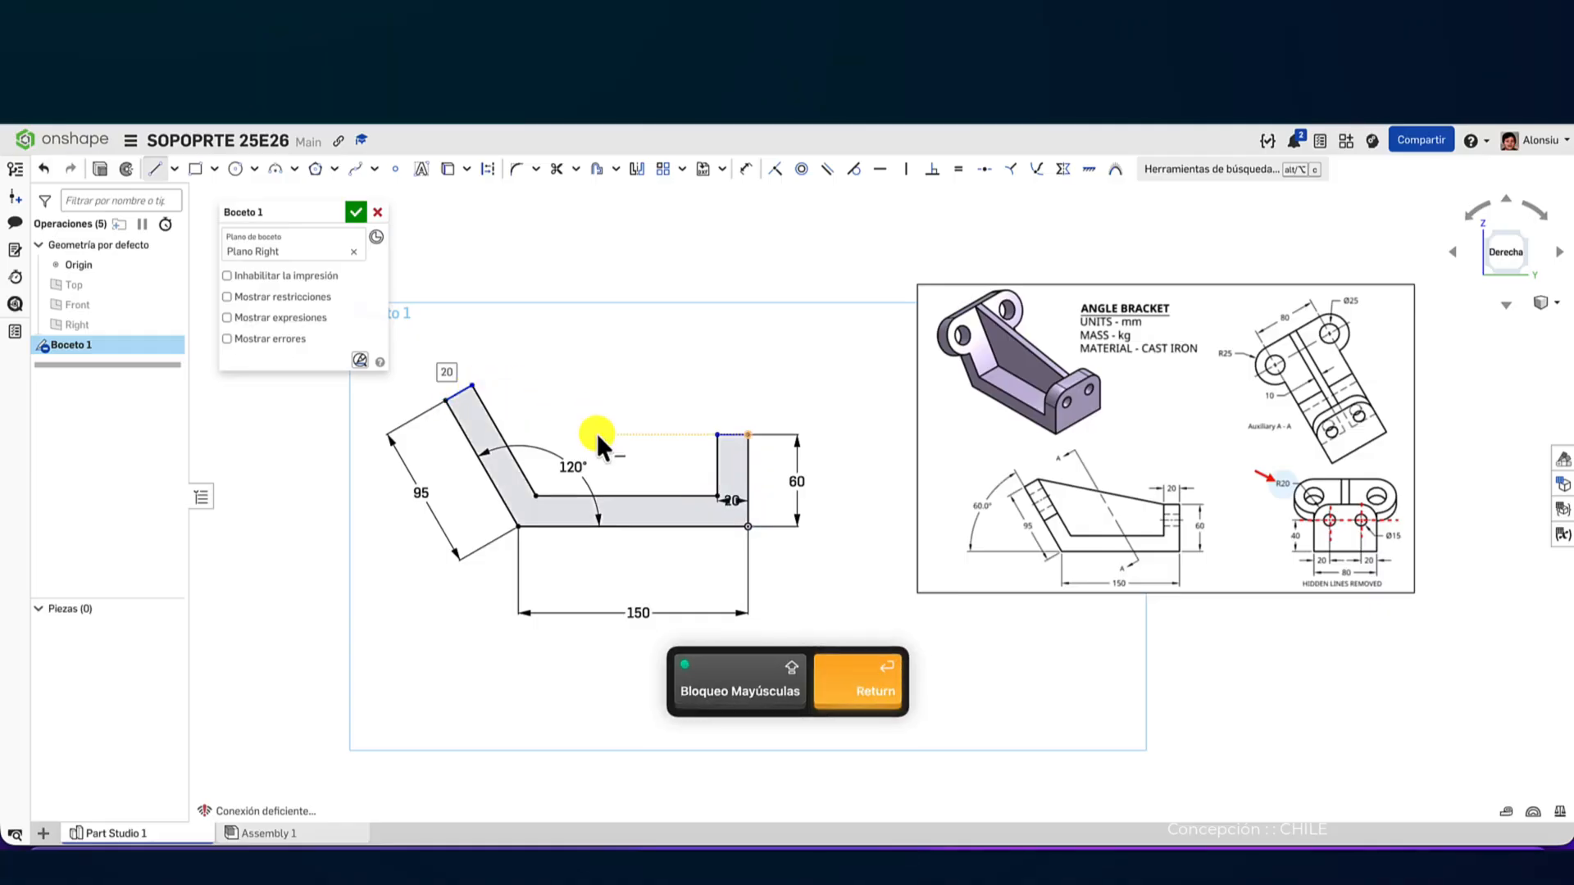
scroll(597, 432, down, 2)
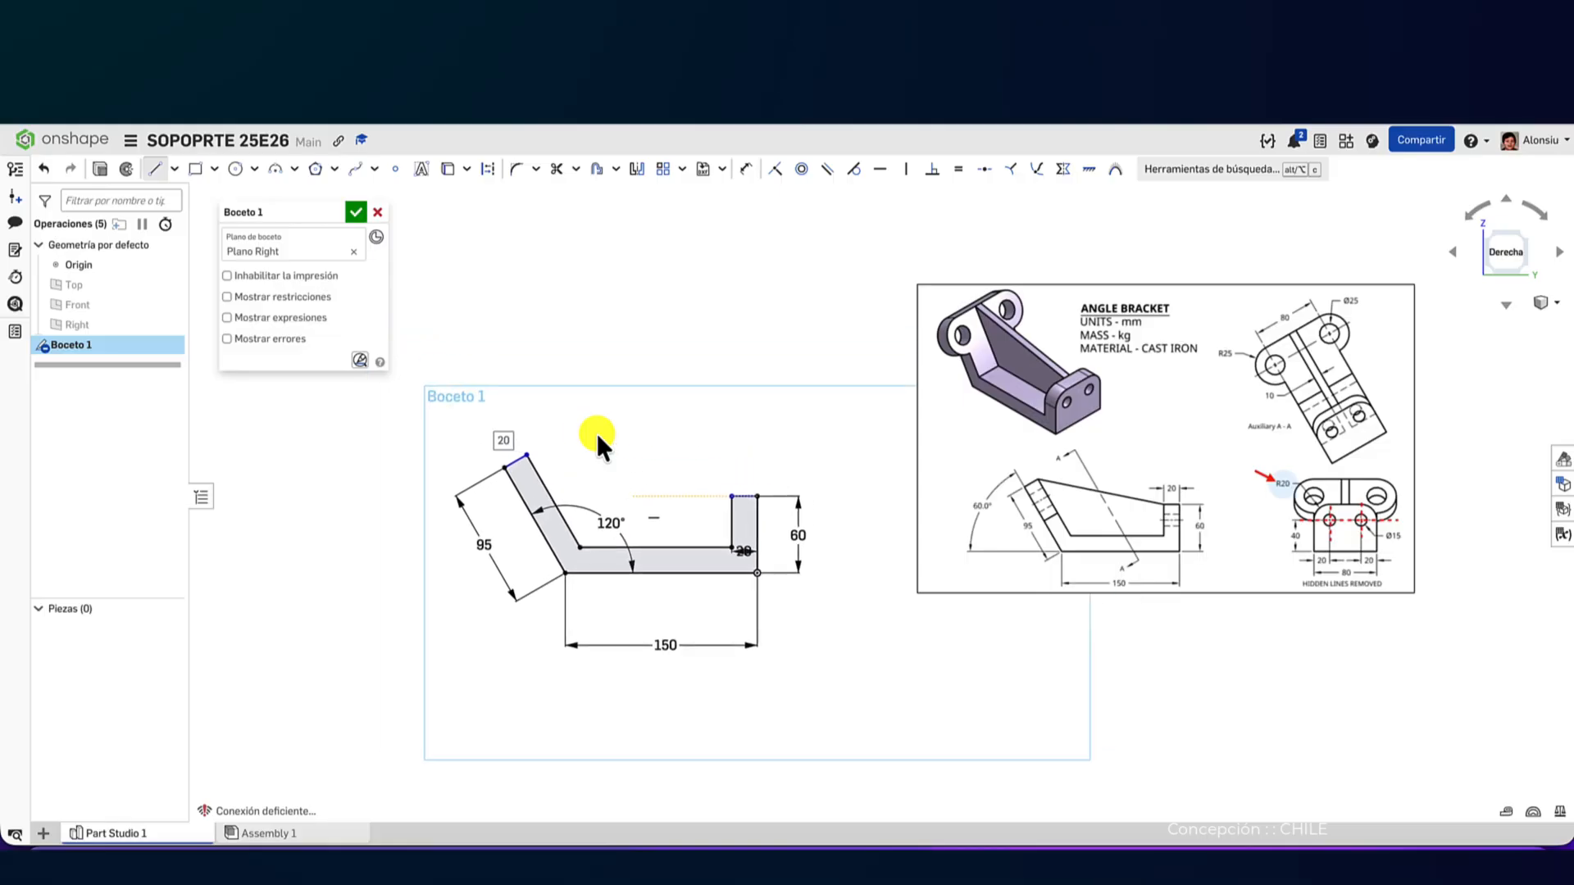
click(356, 212)
- Extrude the closed bracket profile symmetrically as a new solid with a total depth of 80 mm
right_drag(643, 445, 710, 492)
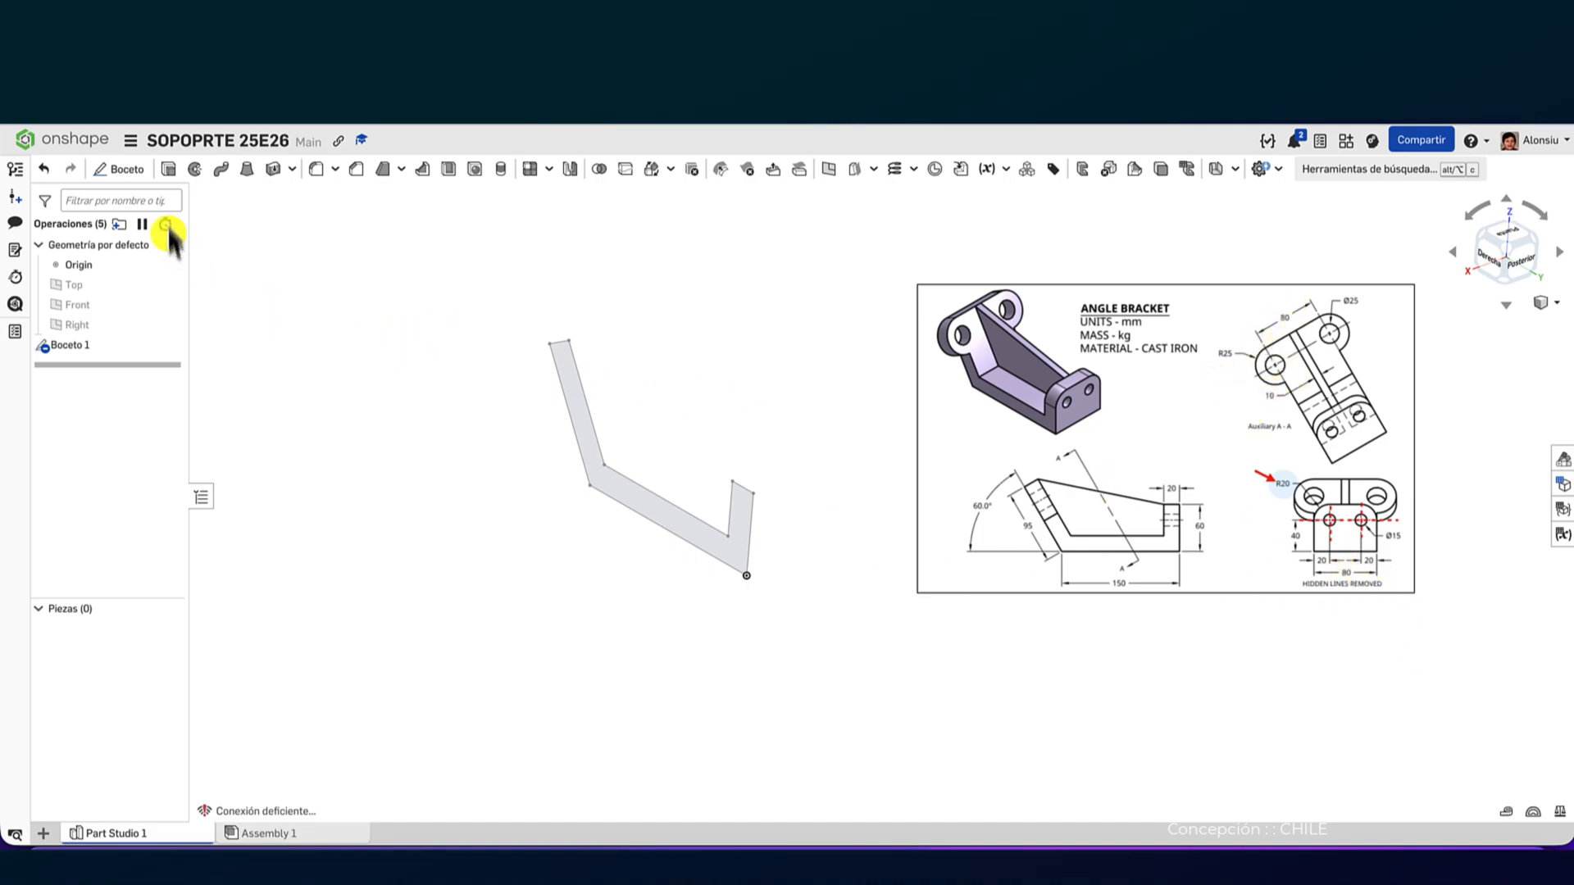
click(170, 172)
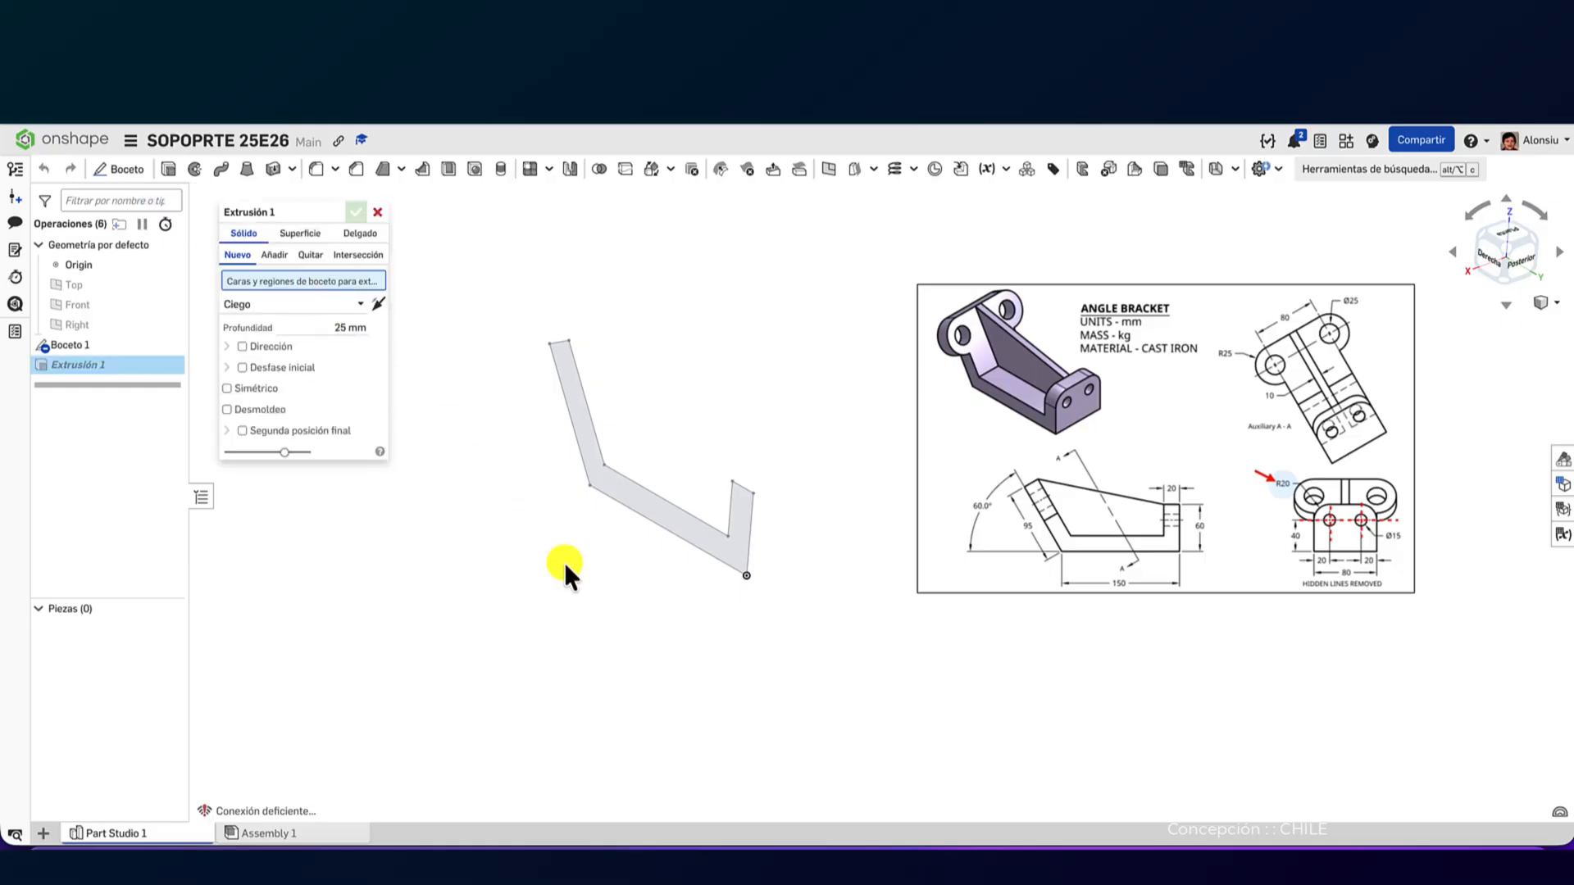
click(653, 507)
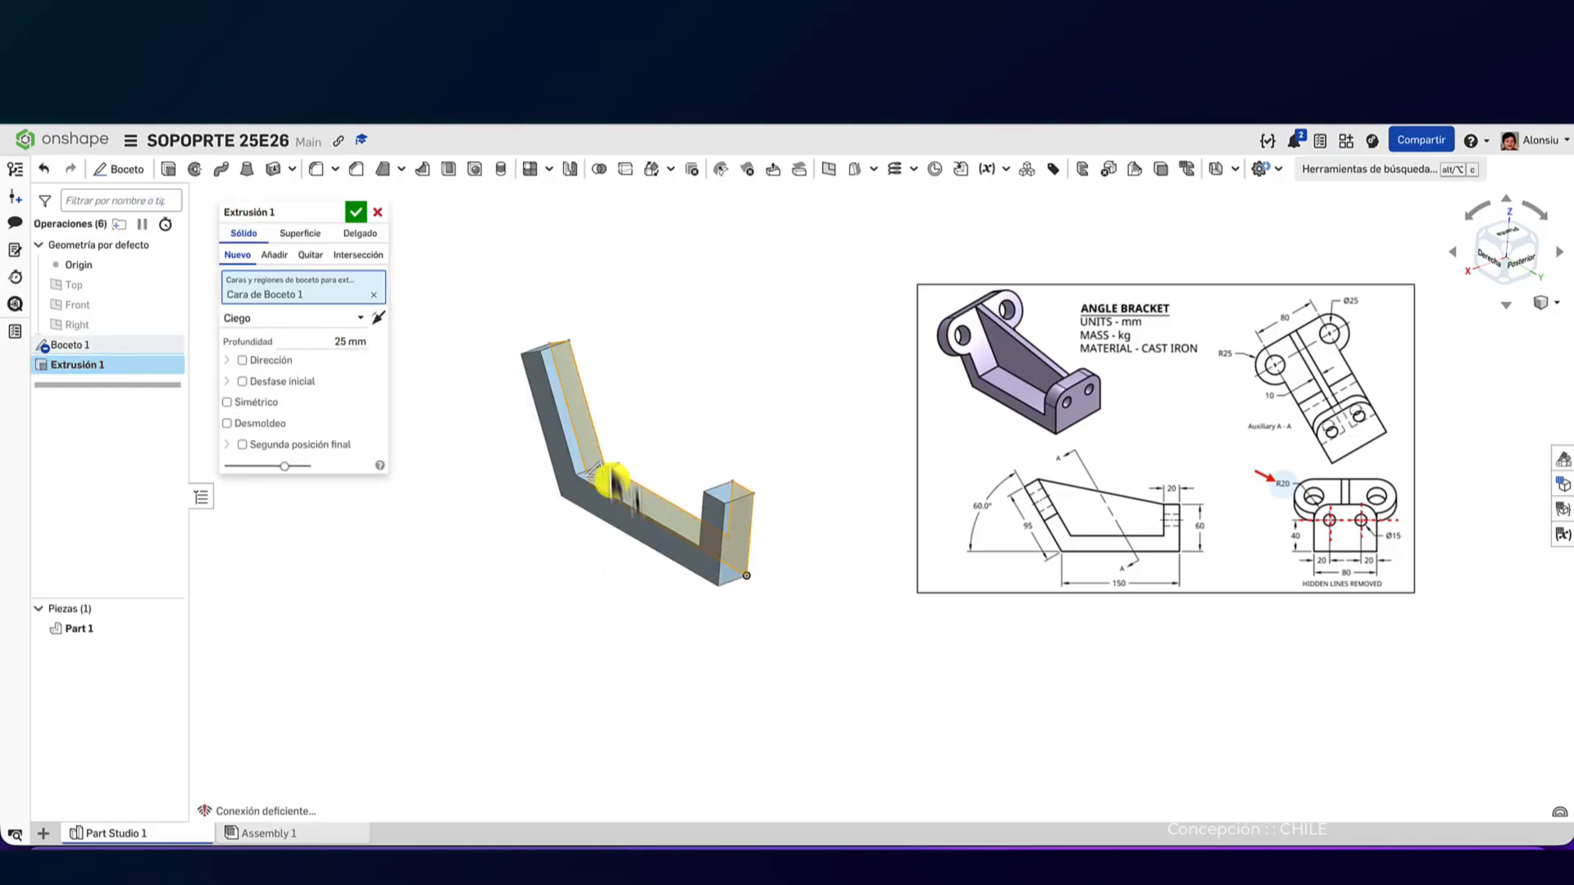
drag(475, 501, 404, 397)
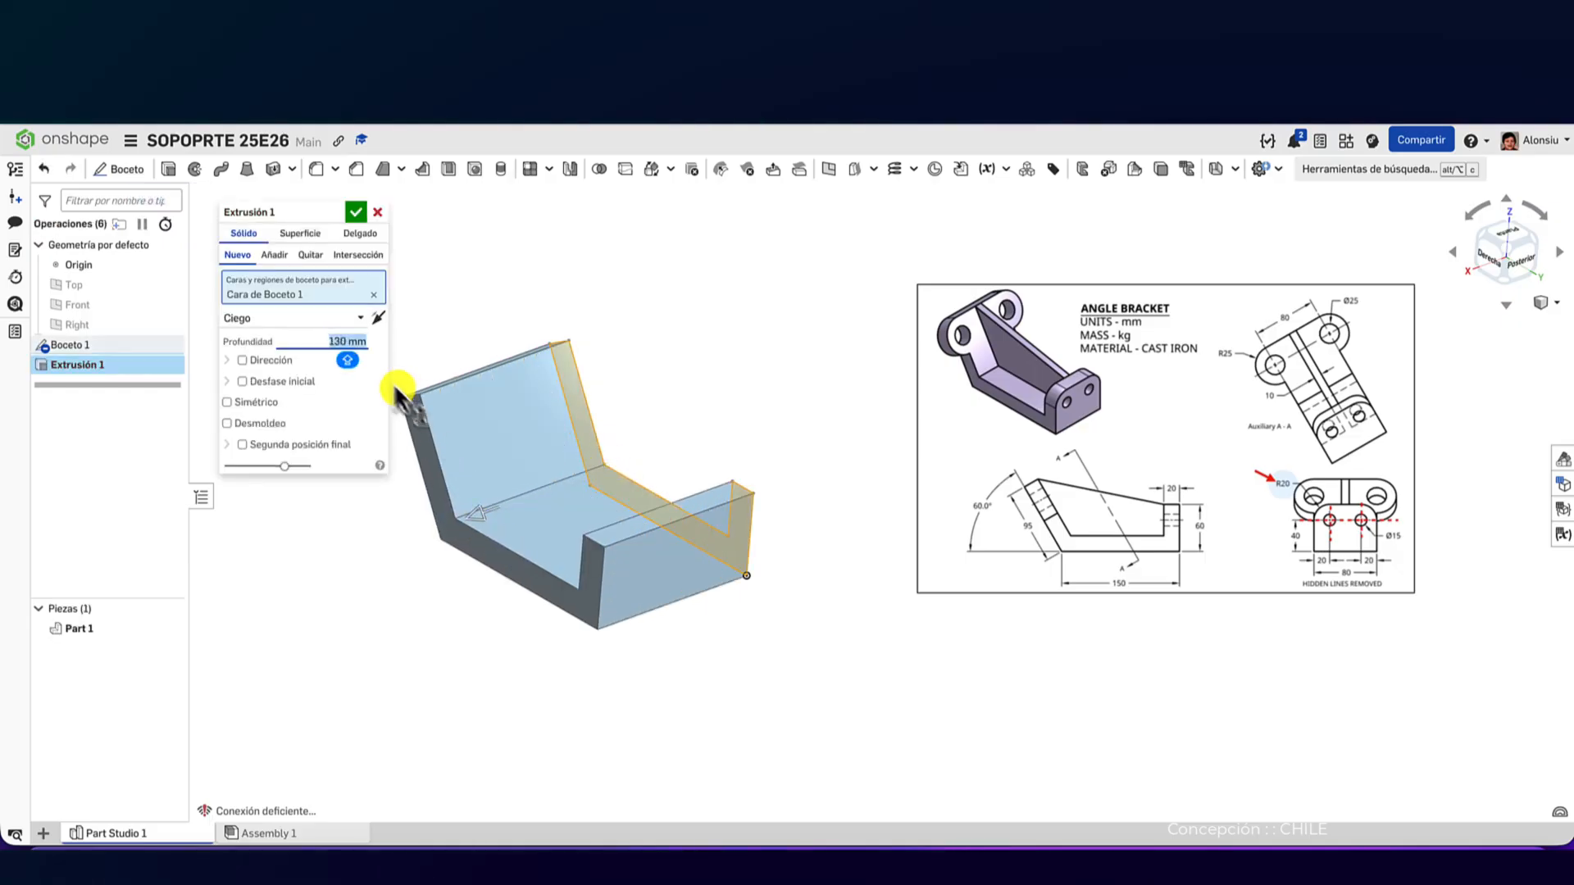
click(227, 403)
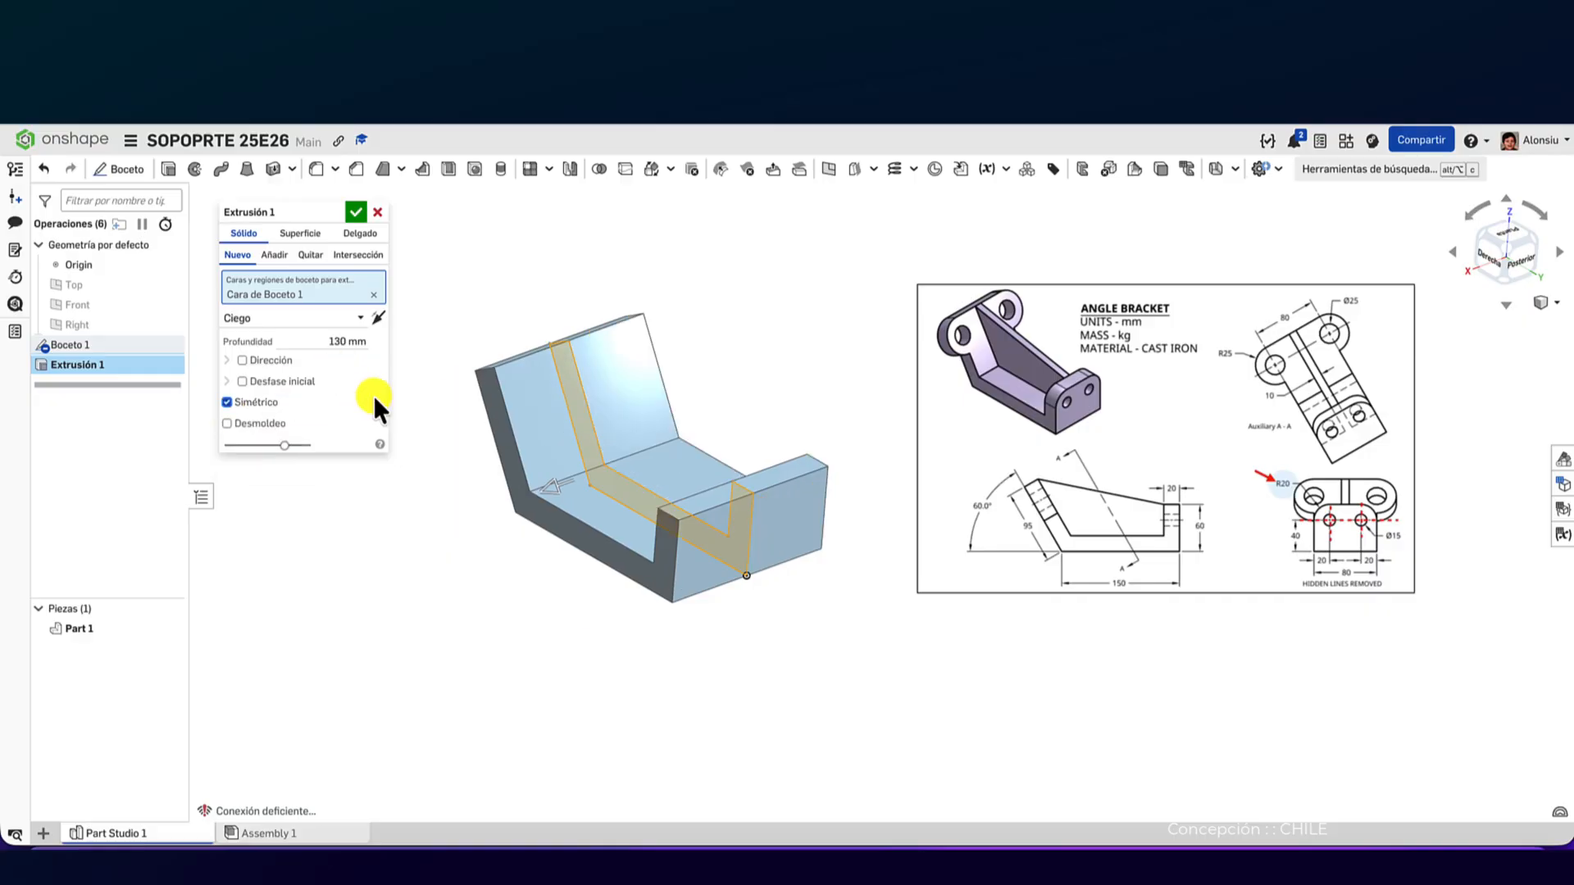
click(336, 341)
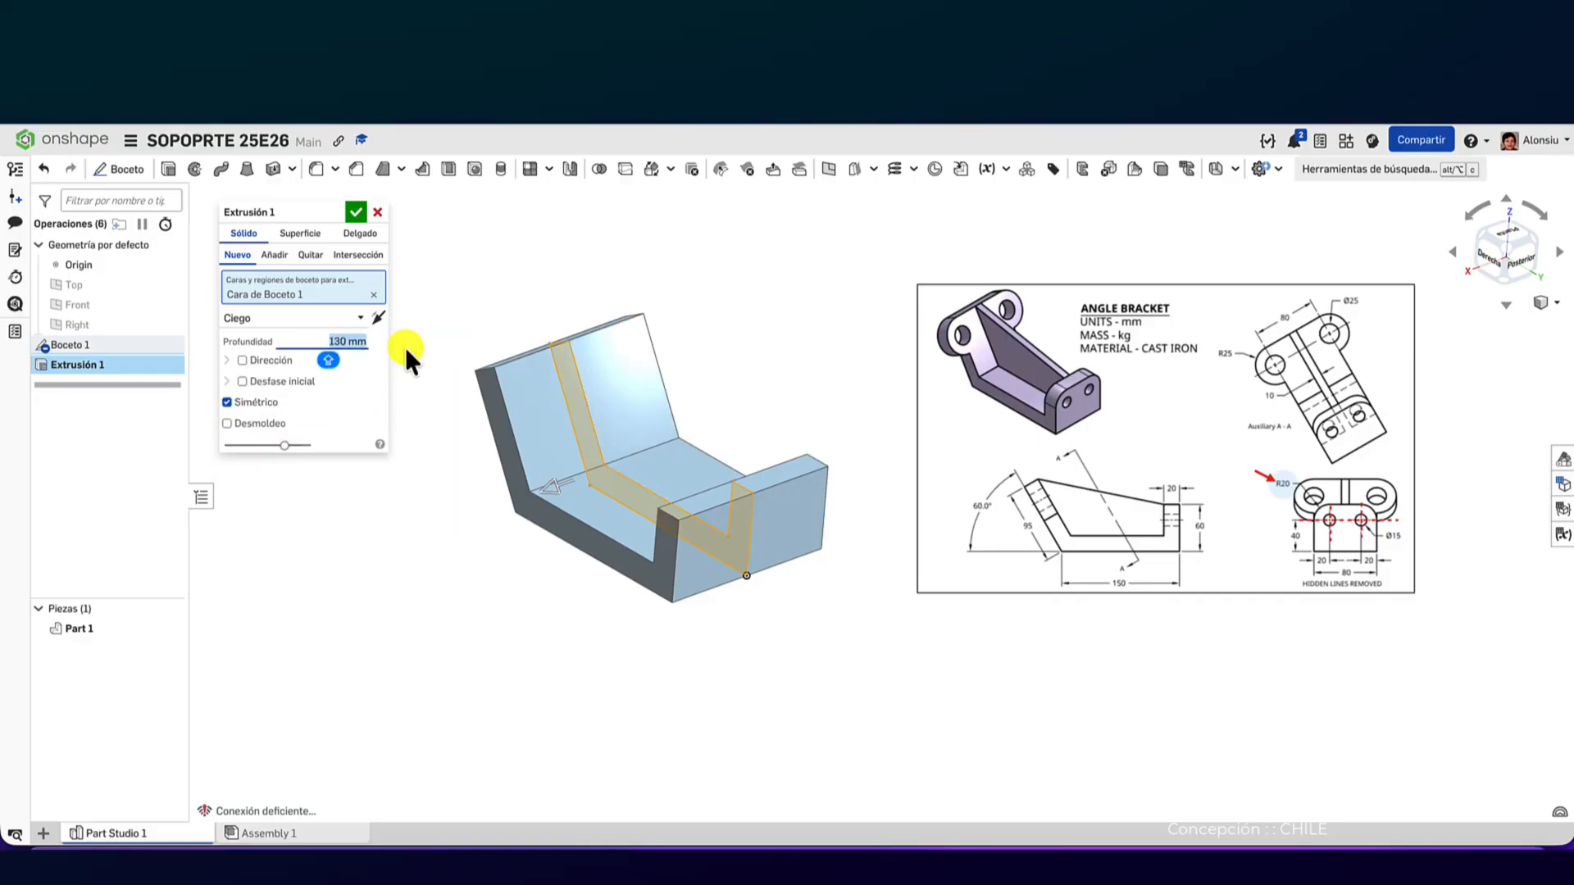
text(80)
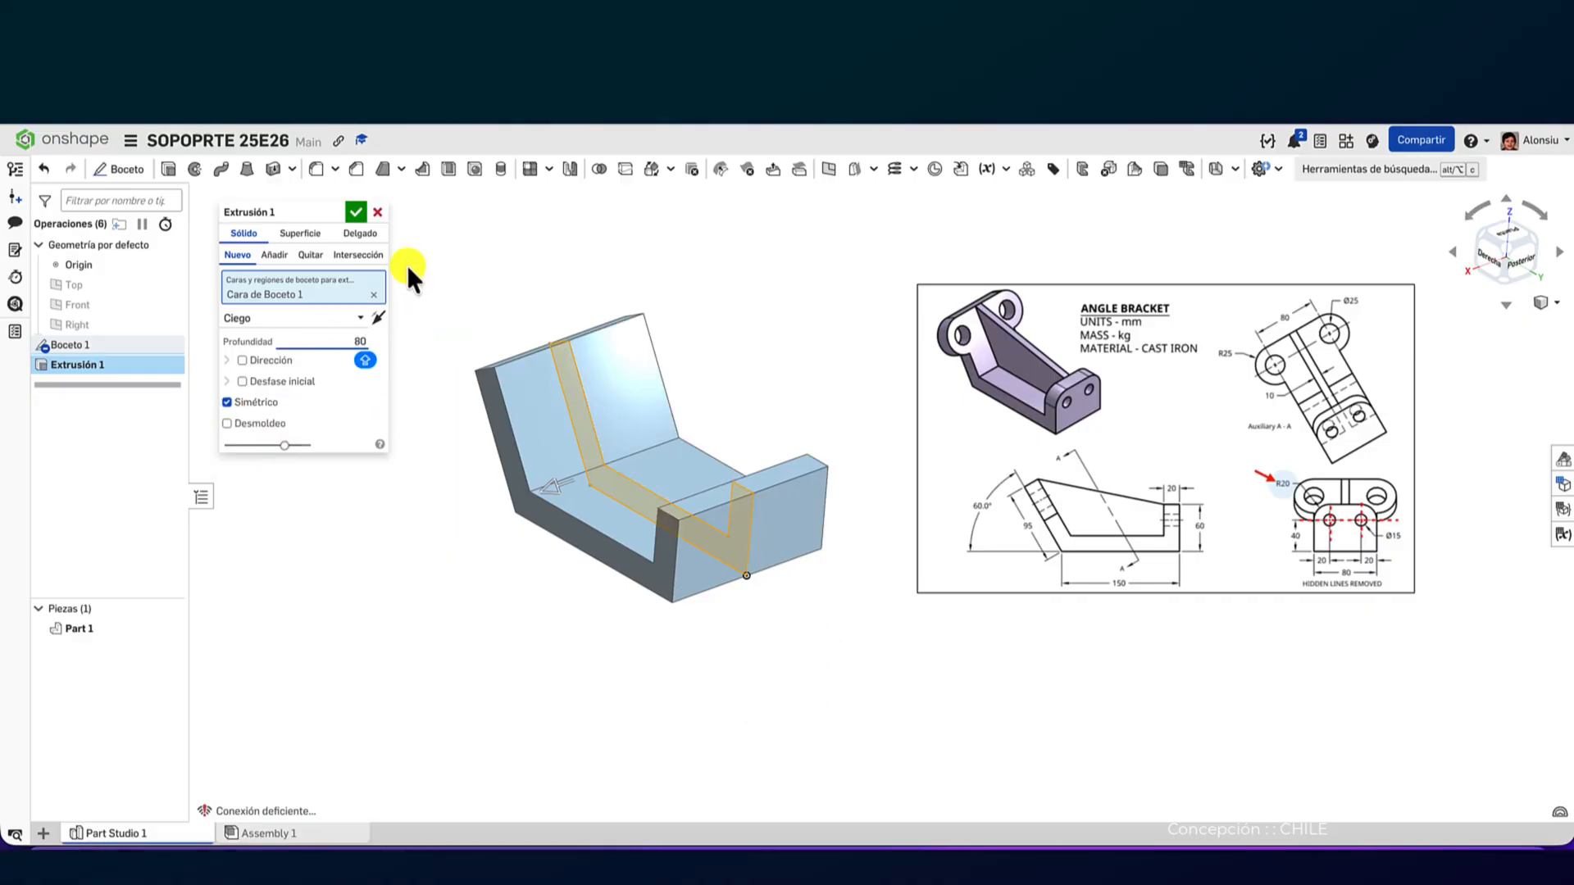
click(354, 212)
- Check the length of the short upright's upper outer edge and examine the upright's hole dimensions in the reference drawing
right_drag(353, 213, 493, 359)
scroll(490, 346, up, 2)
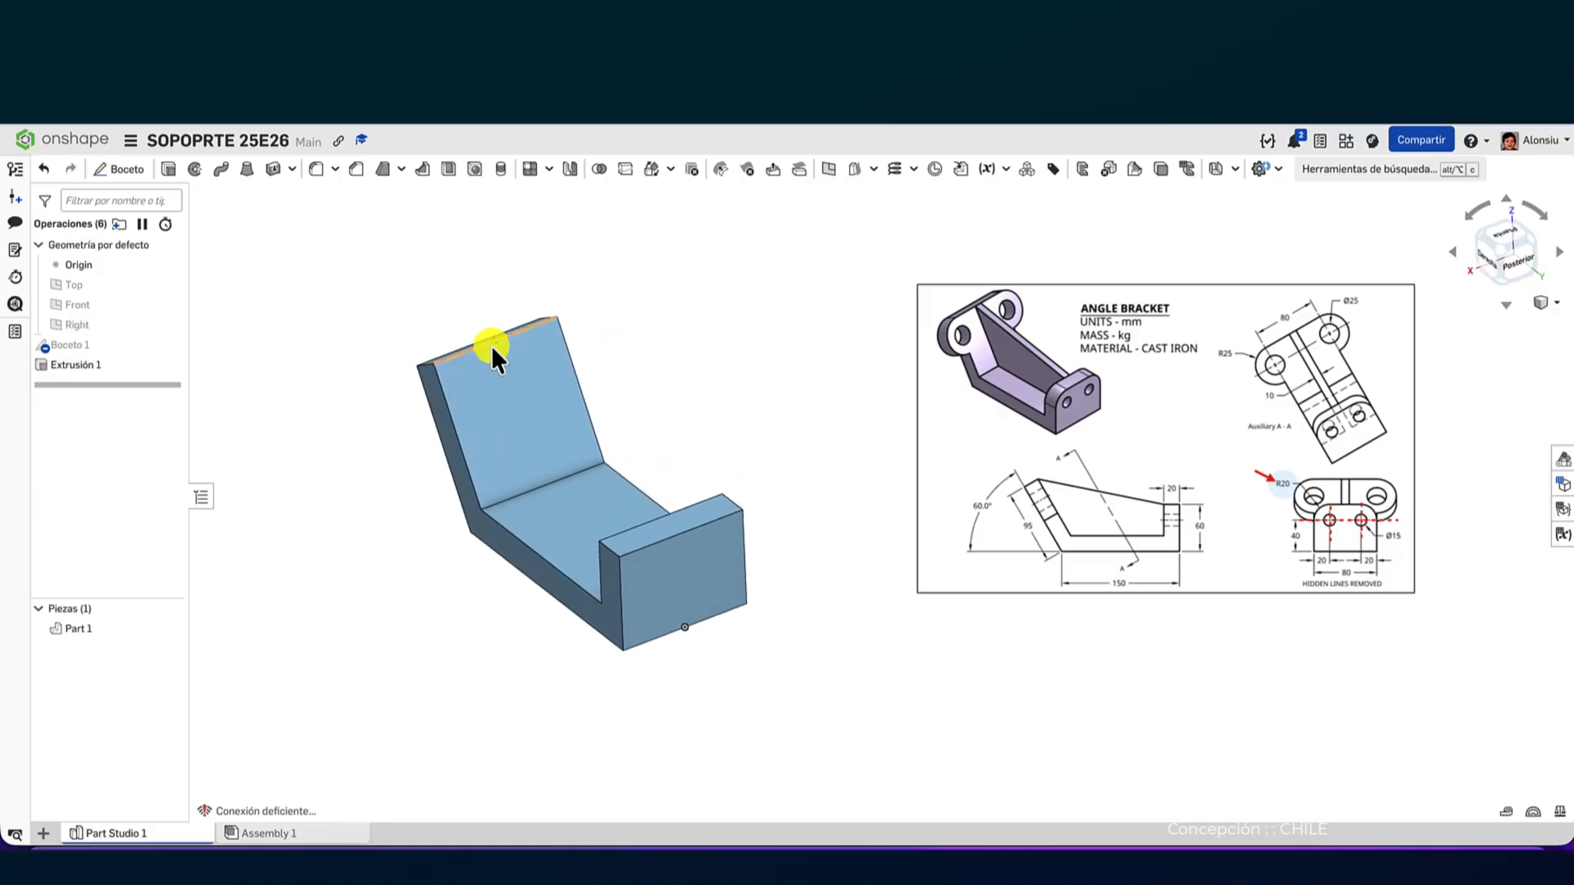
click(715, 523)
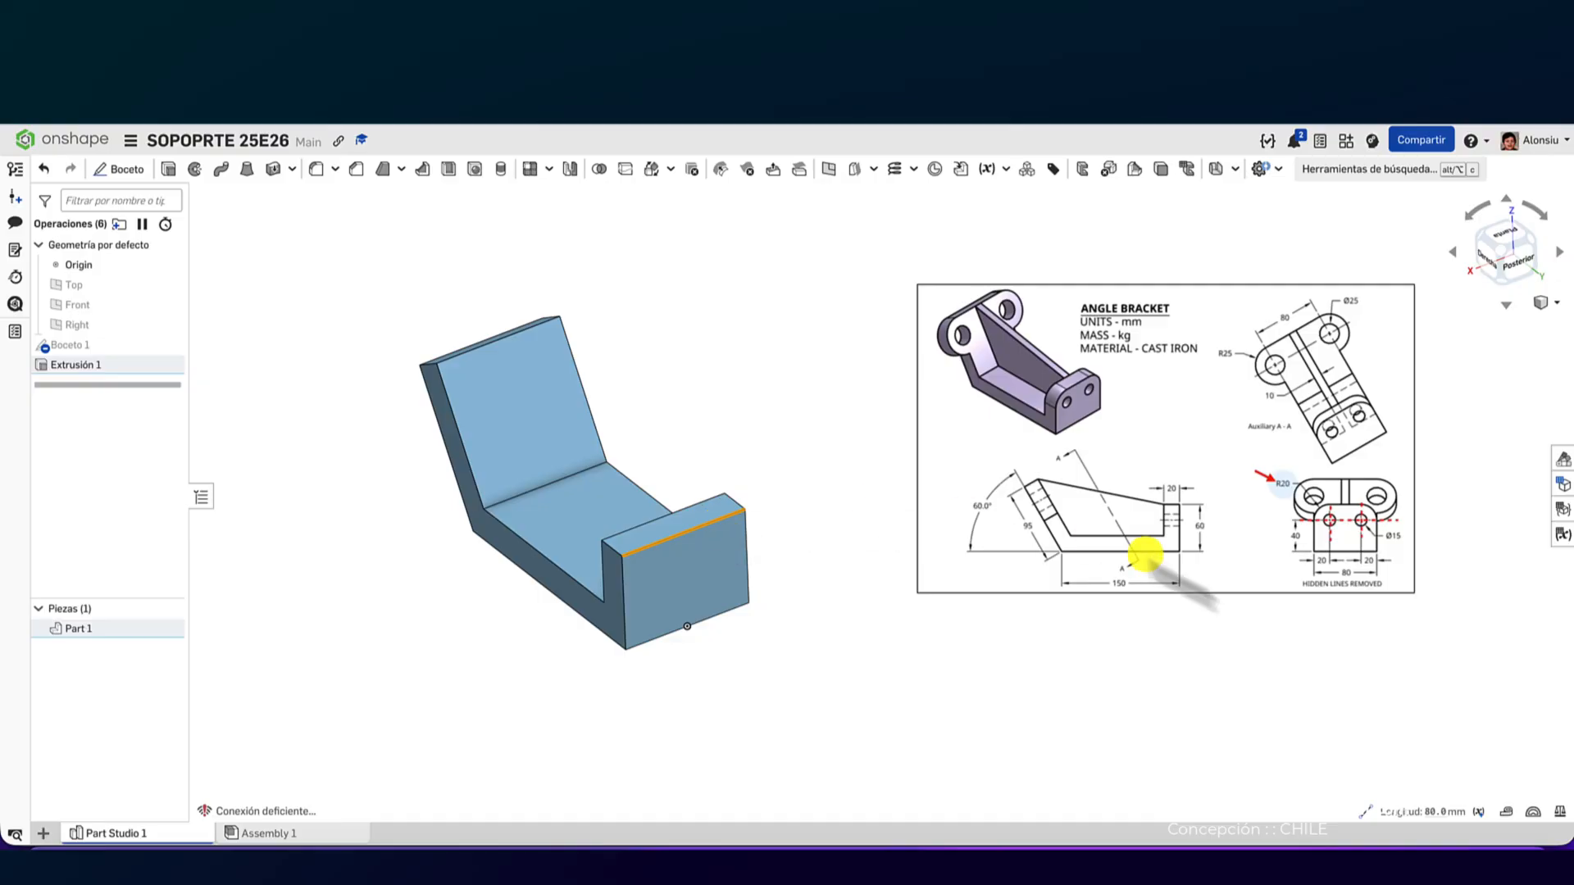
click(711, 445)
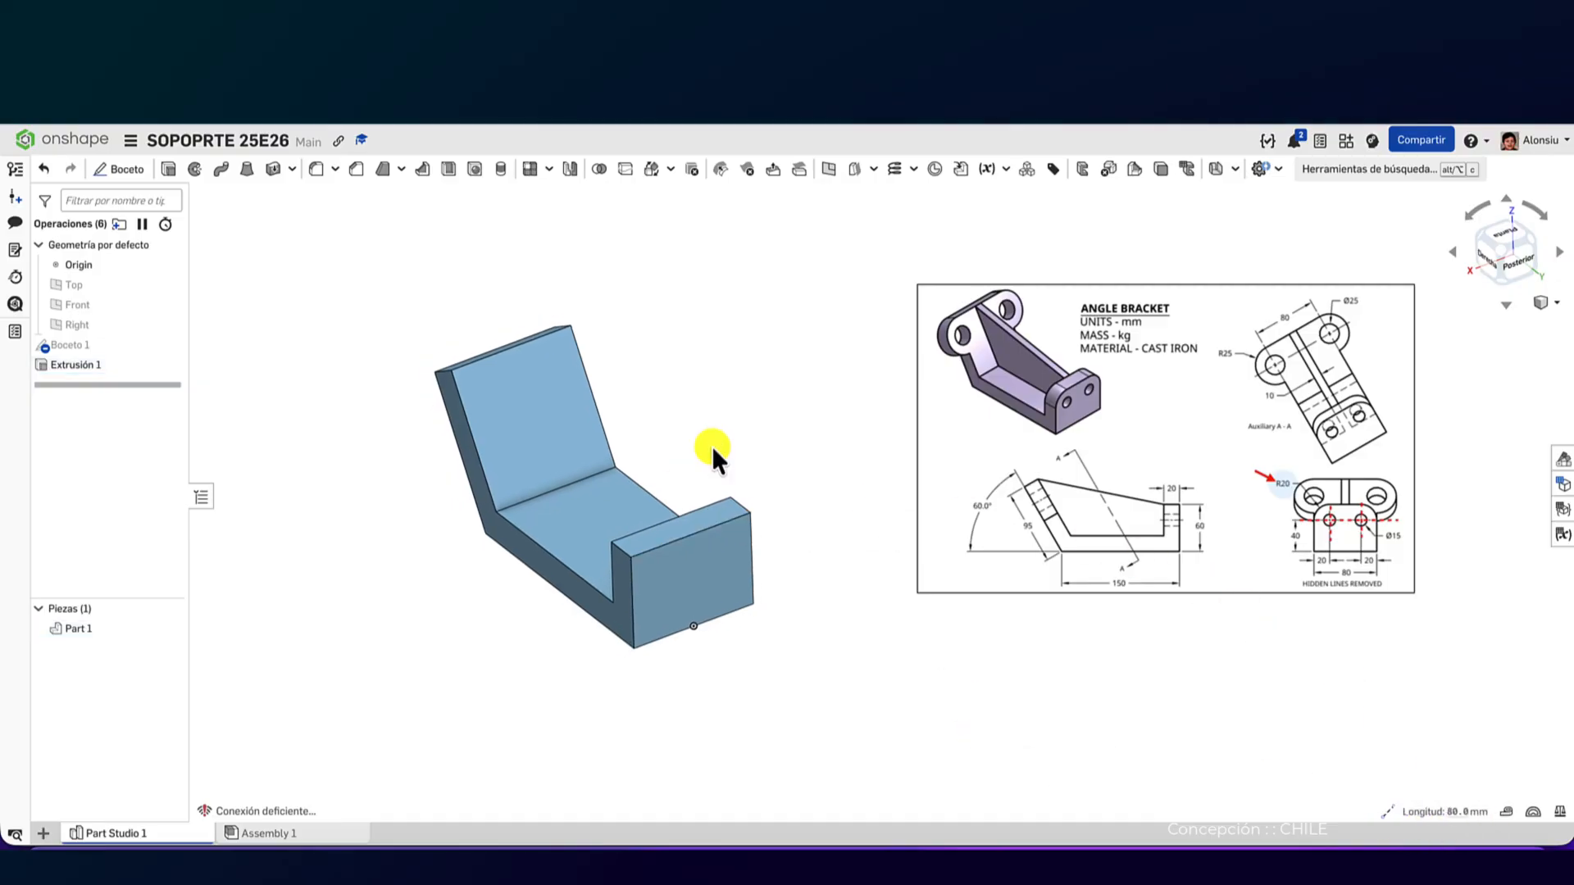
scroll(712, 446, down, 2)
scroll(712, 446, up, 2)
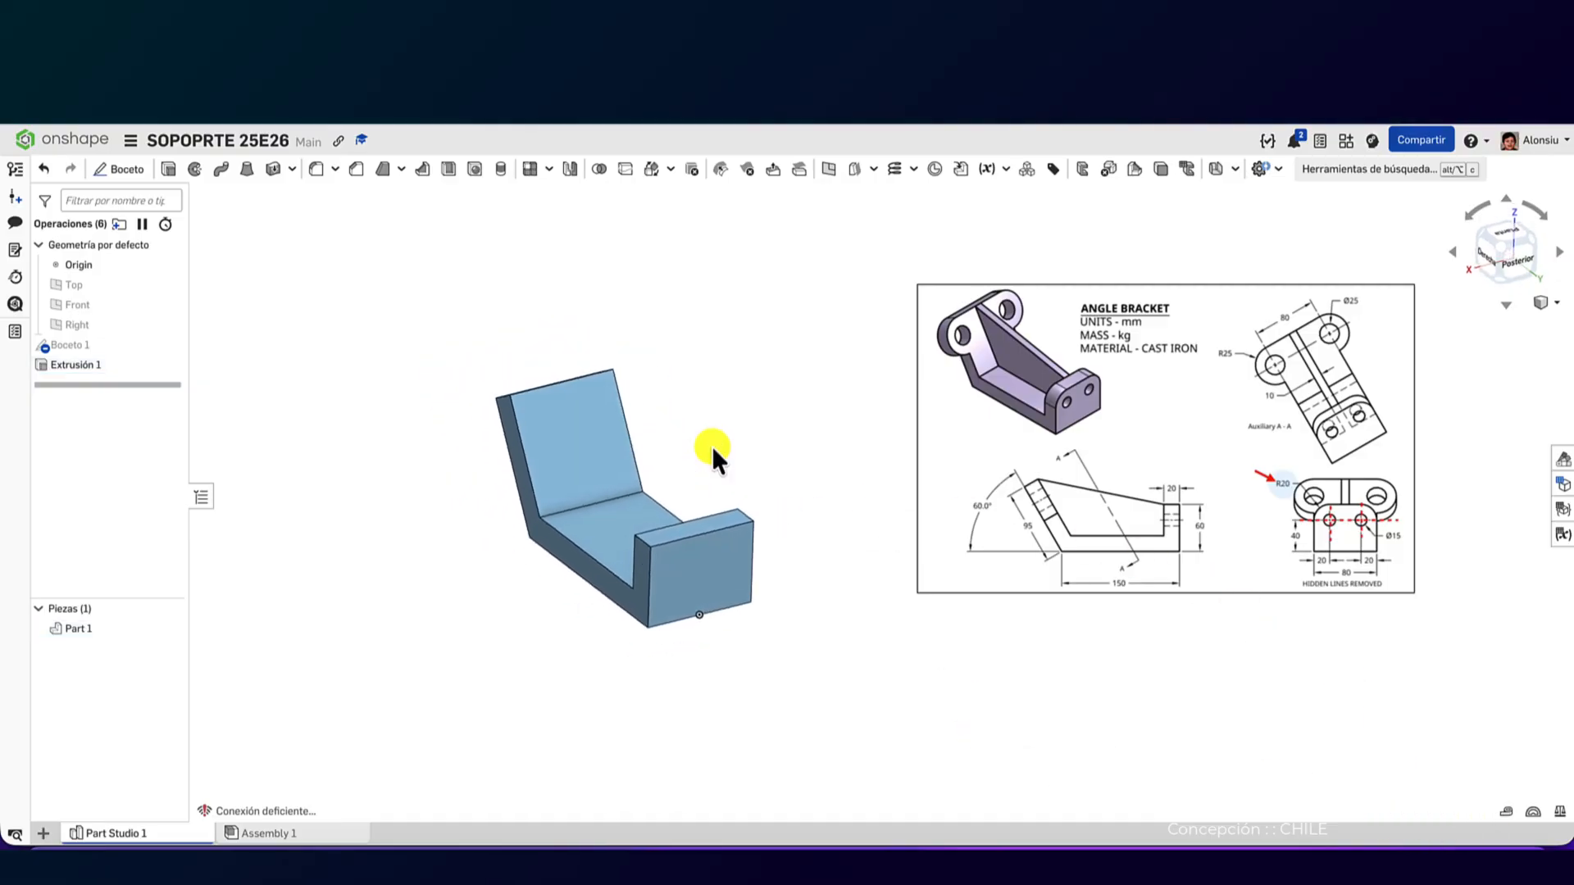
drag(1273, 534, 1107, 494)
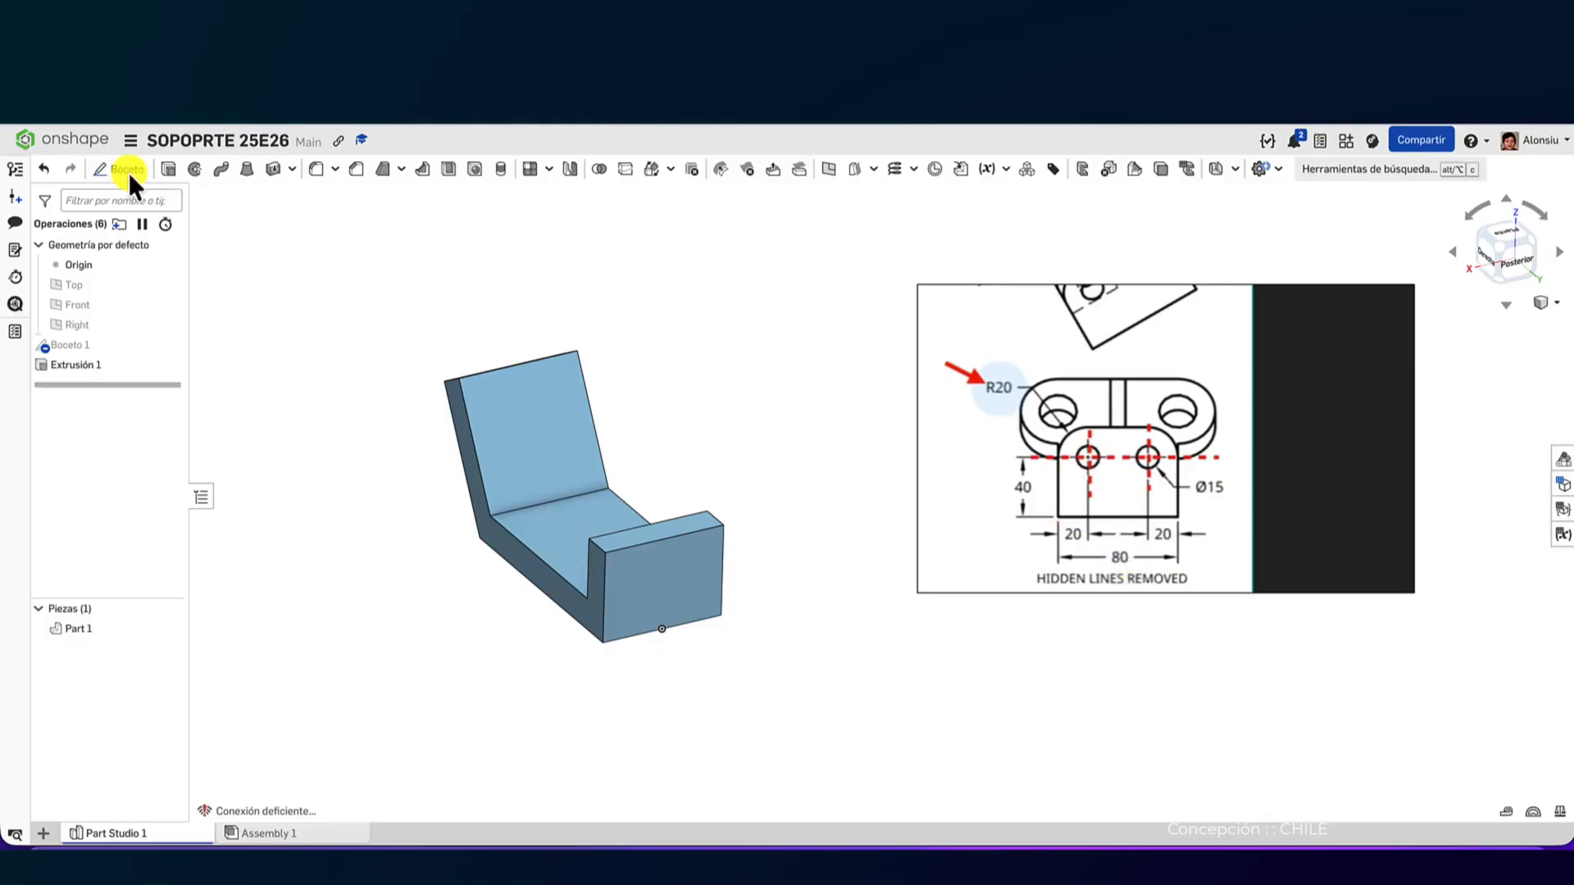
- Start a sketch on the outer face of the short upright, viewed square to that face
click(659, 607)
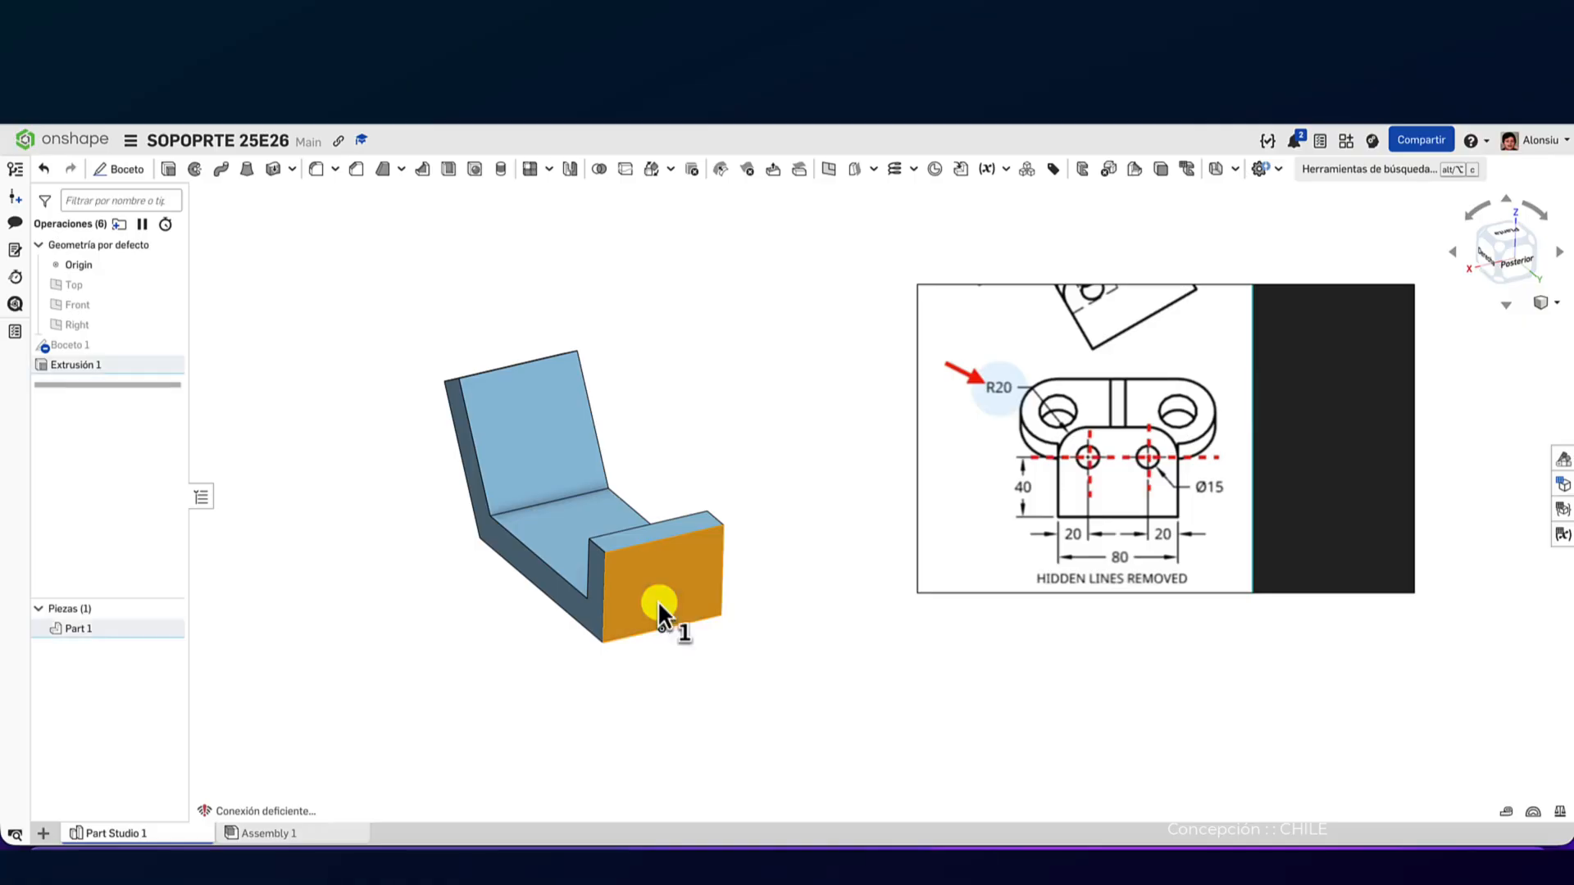
key(shift+n)
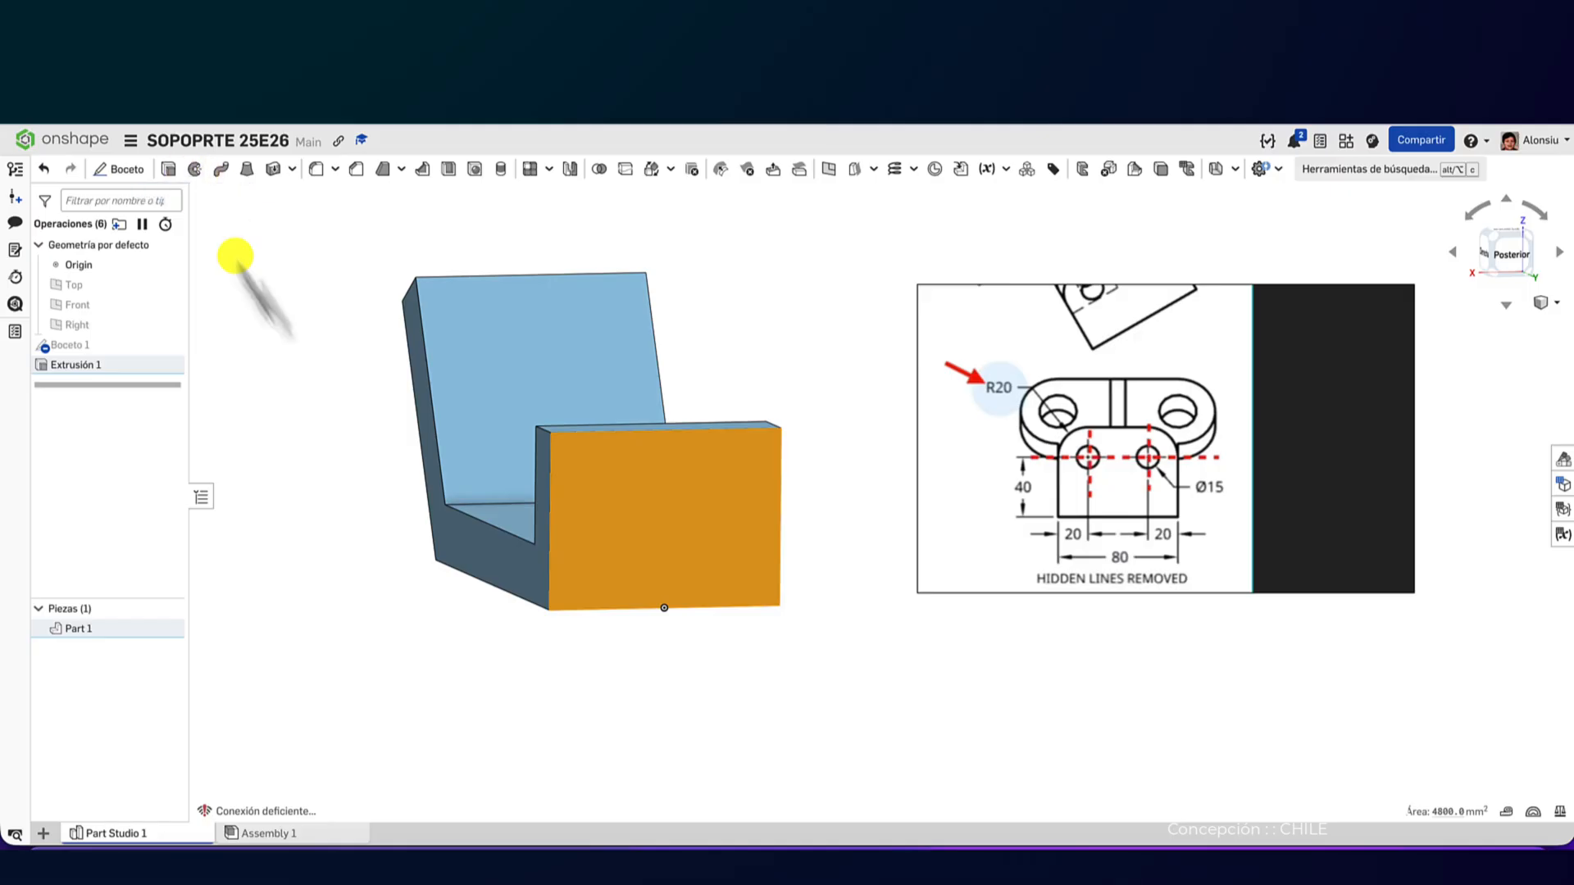
key(n)
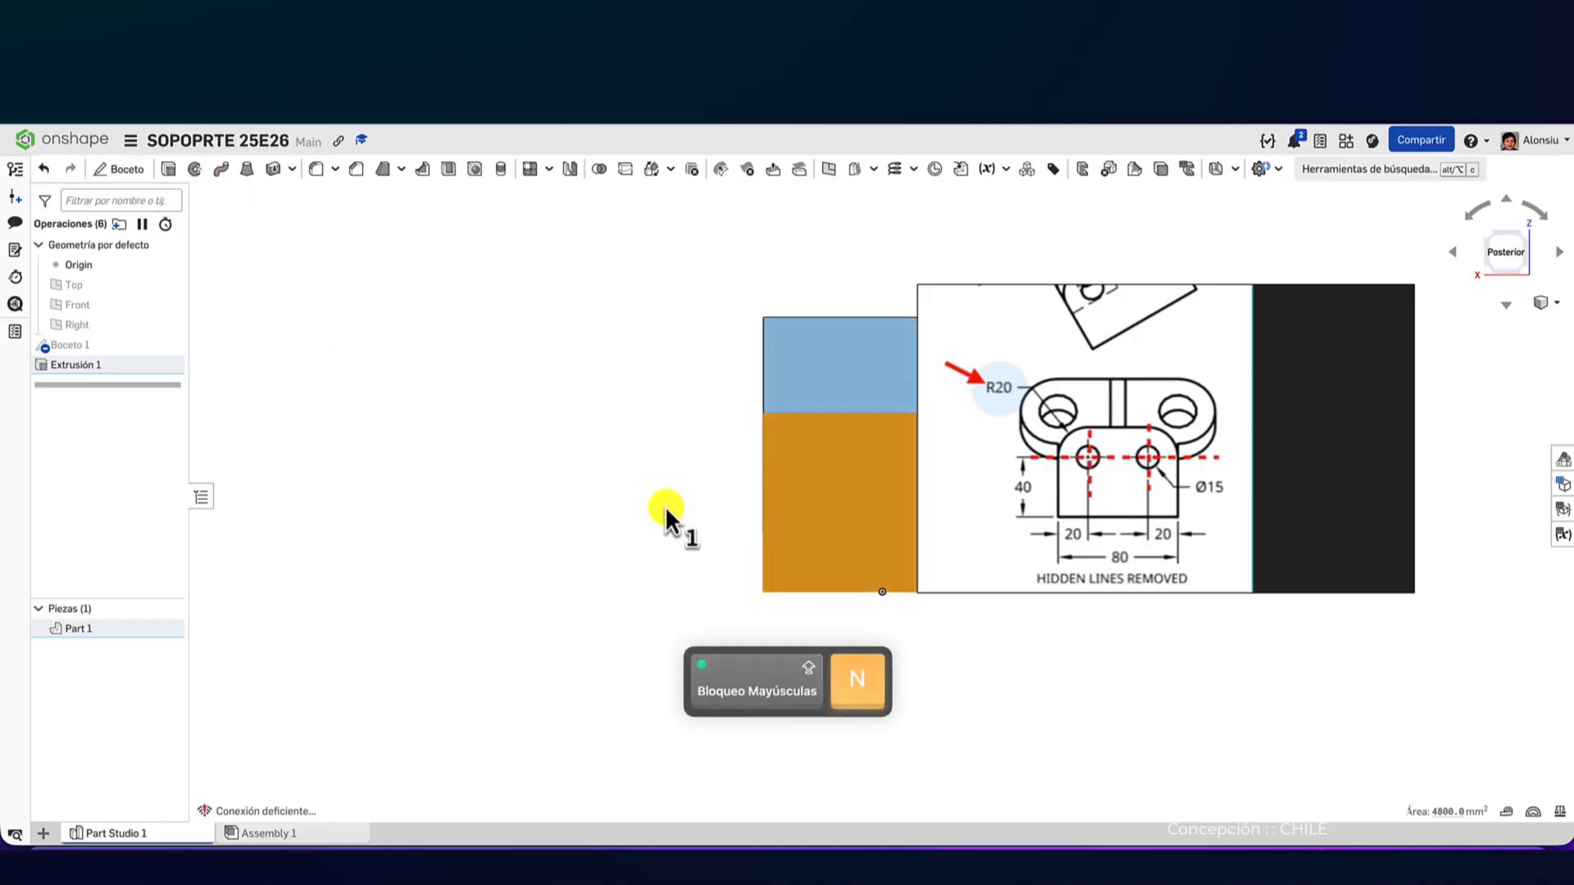
click(96, 177)
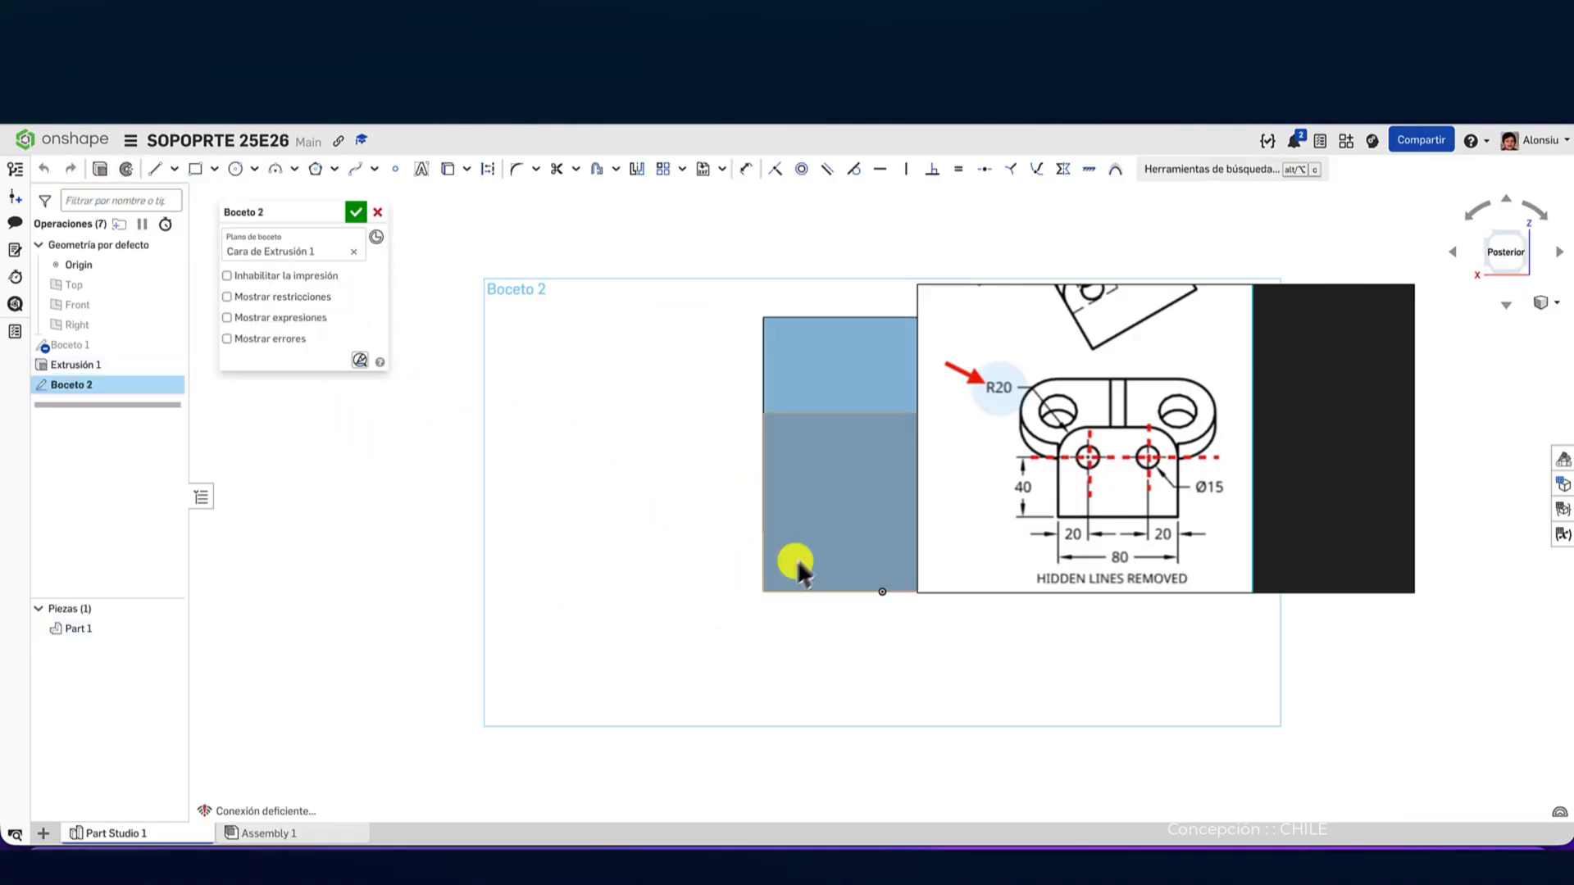
middle_drag(782, 550, 573, 552)
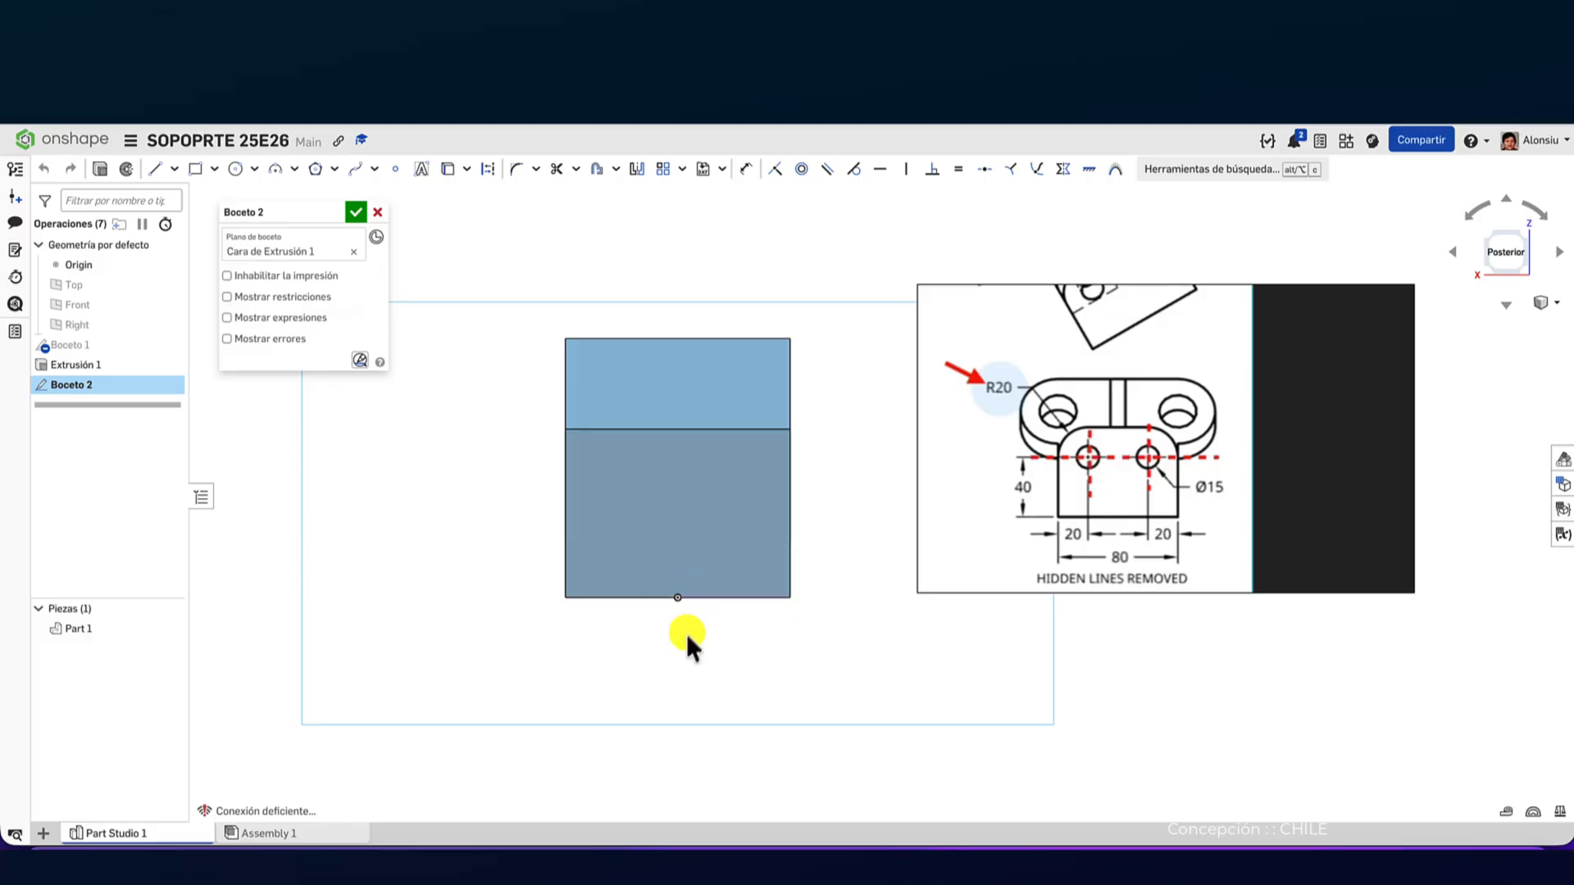
- Draw a vertical line about 102 mm long upward from the origin and convert it to construction geometry
key(l)
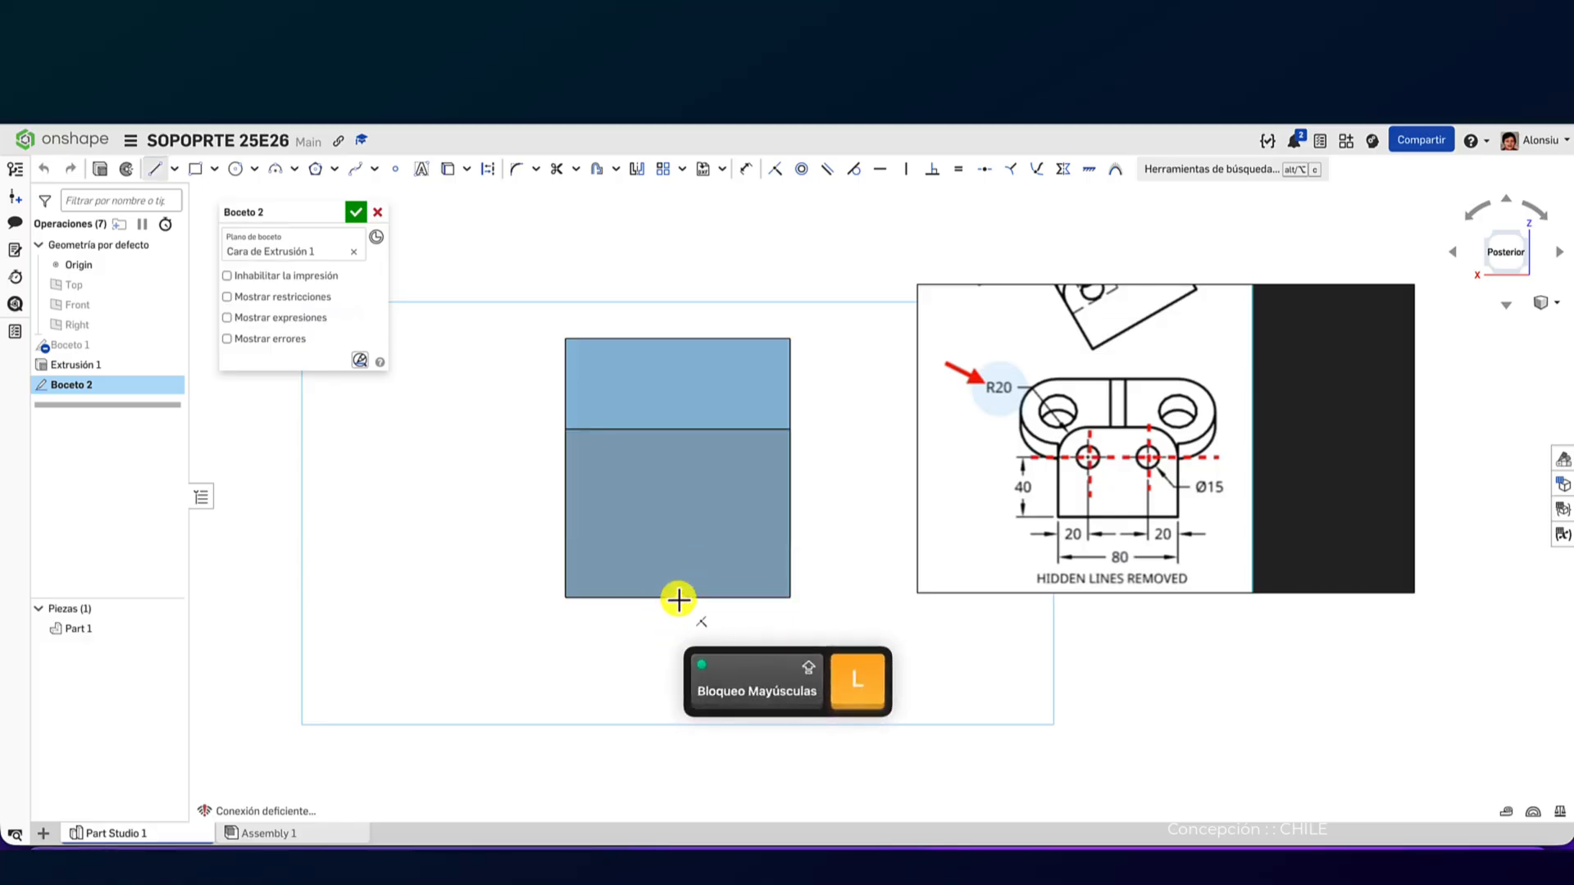
drag(677, 674, 677, 681)
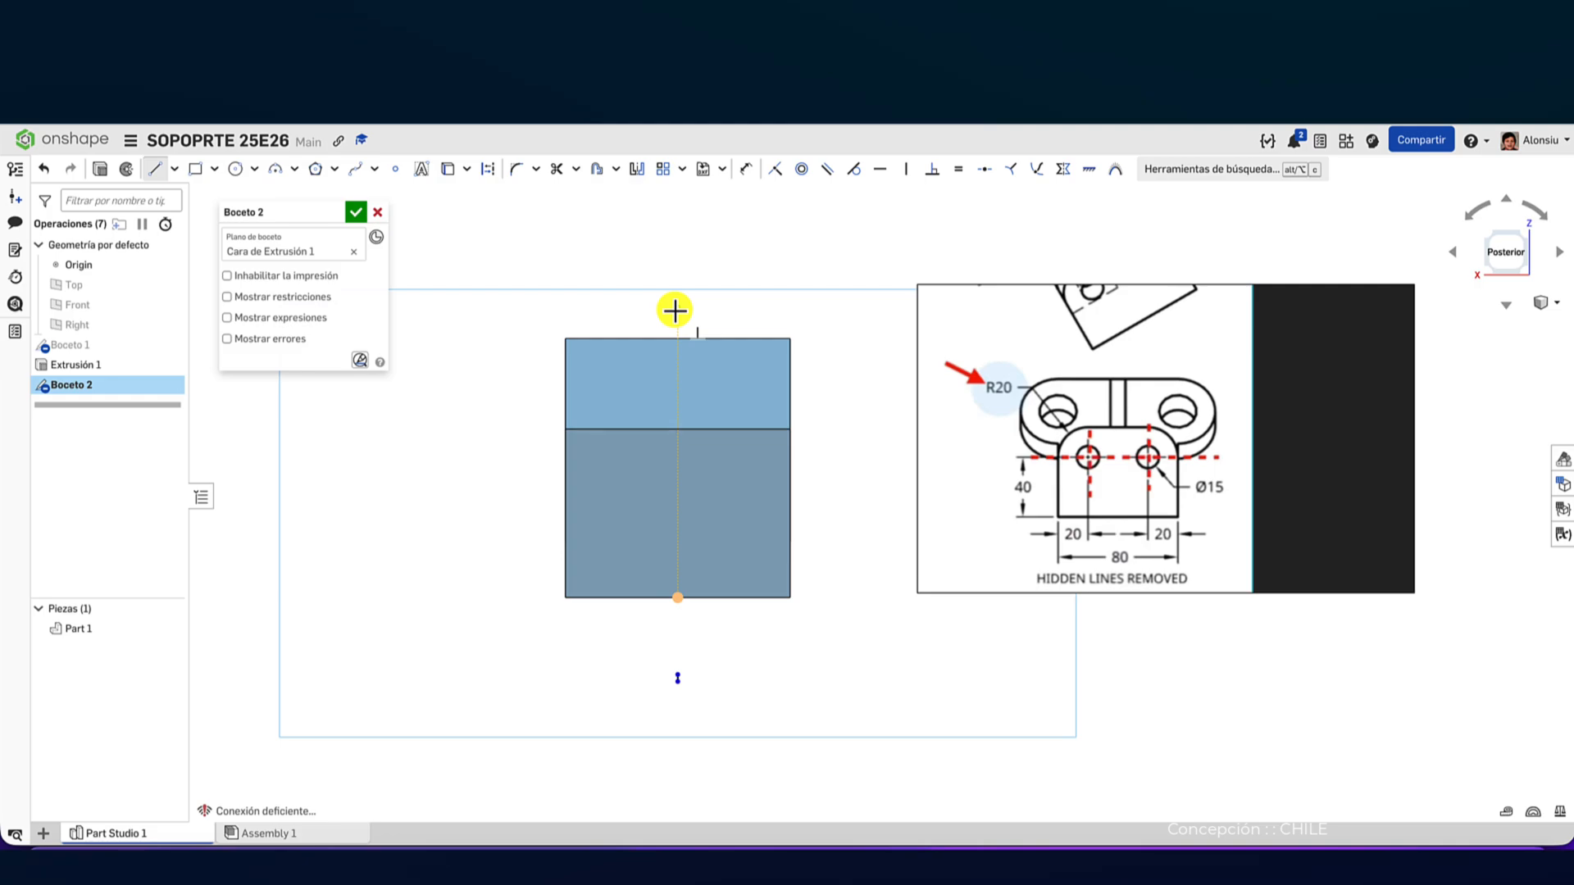
key(Escape)
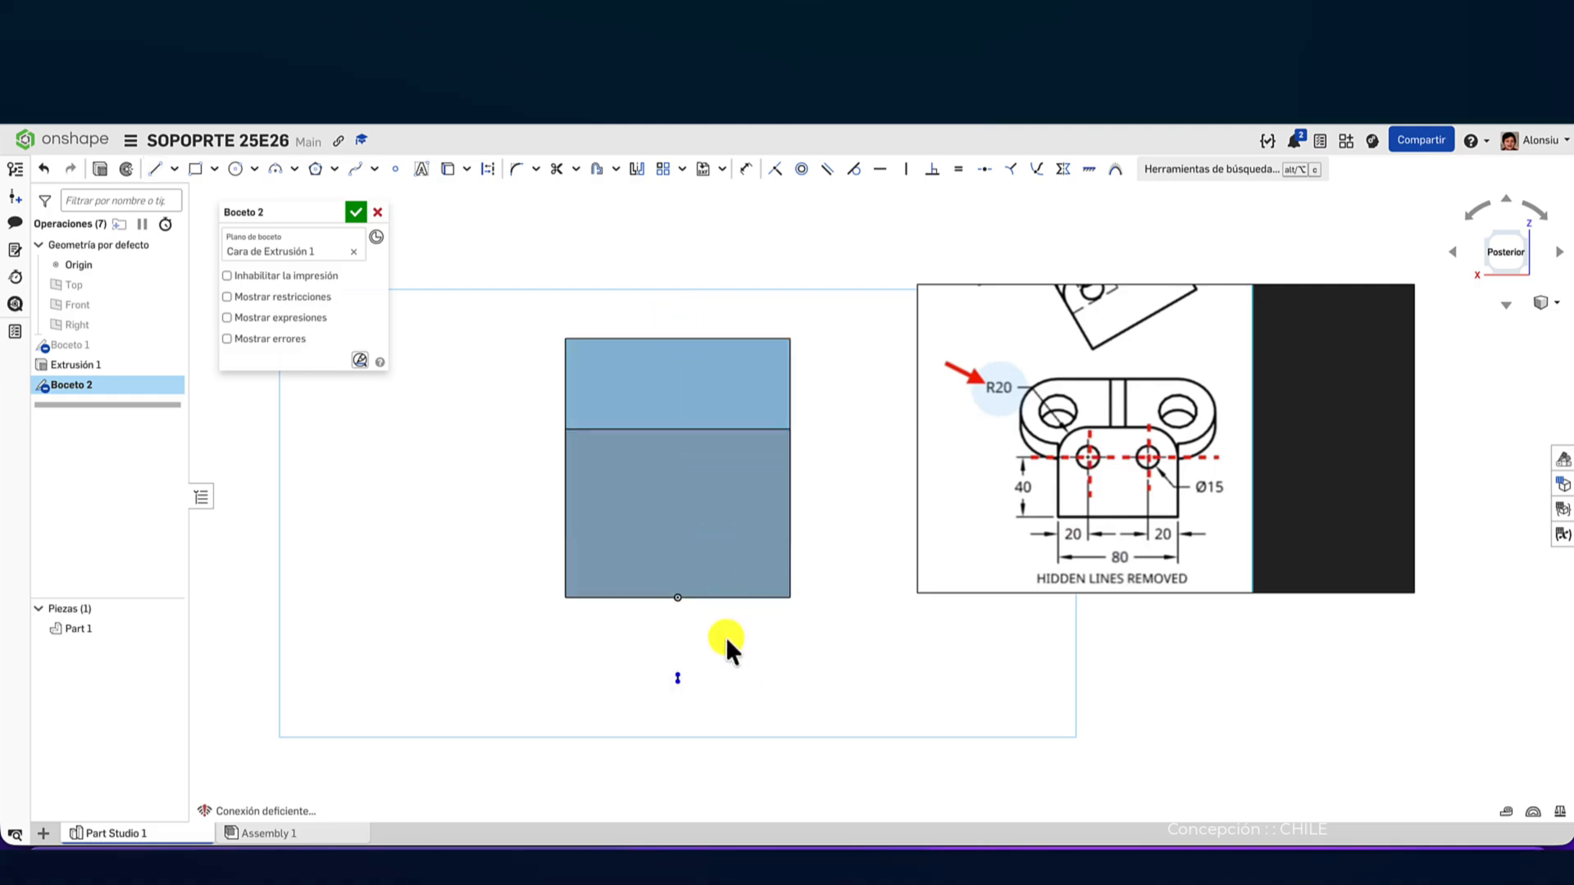
key(l)
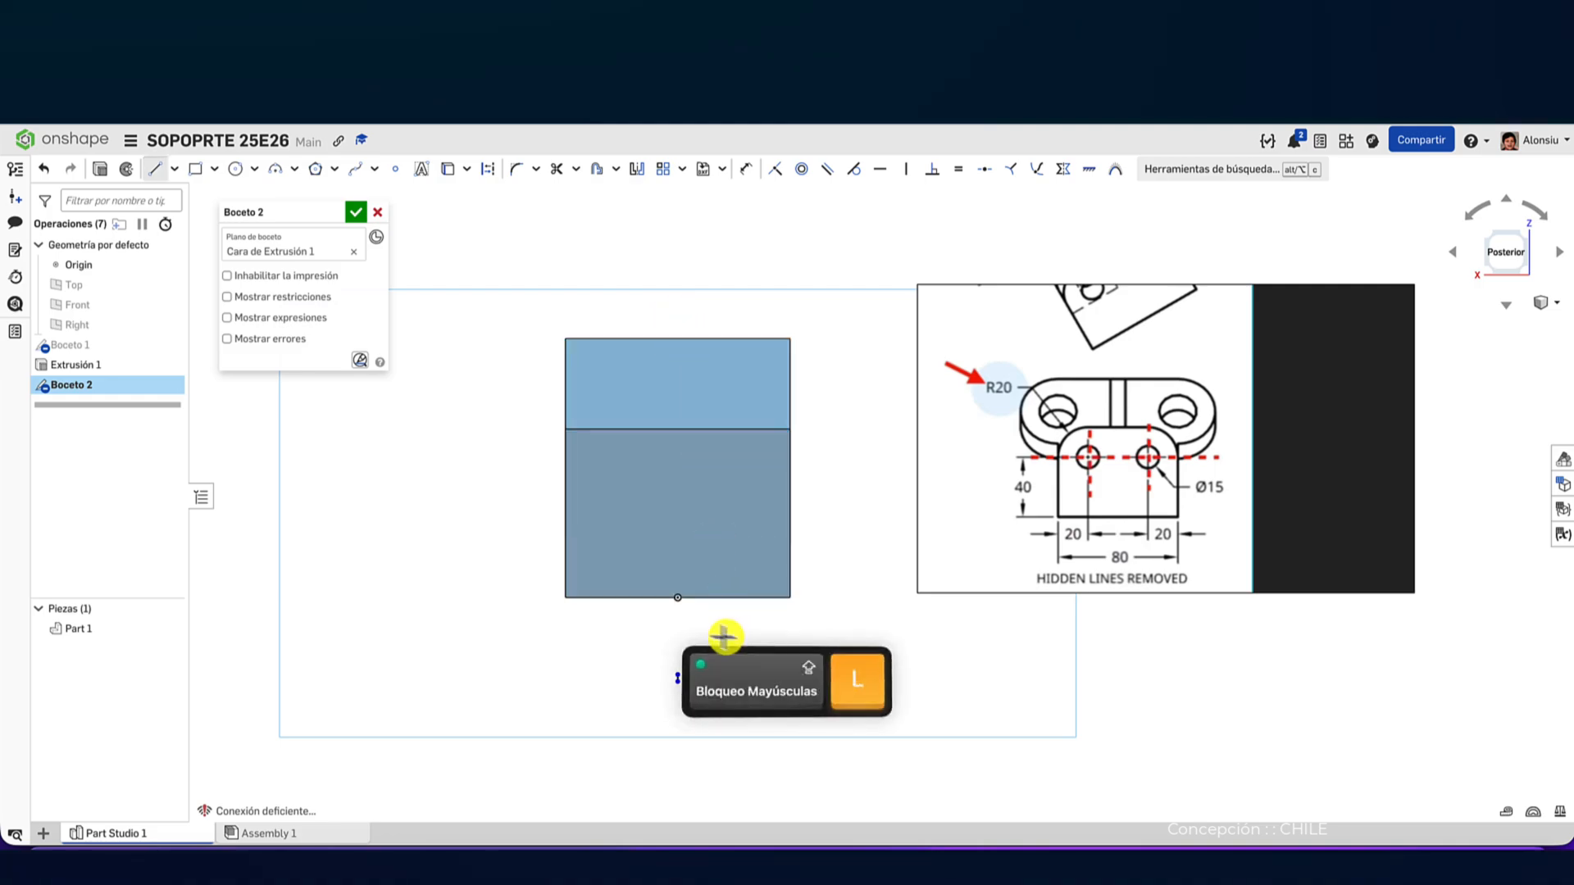
click(677, 597)
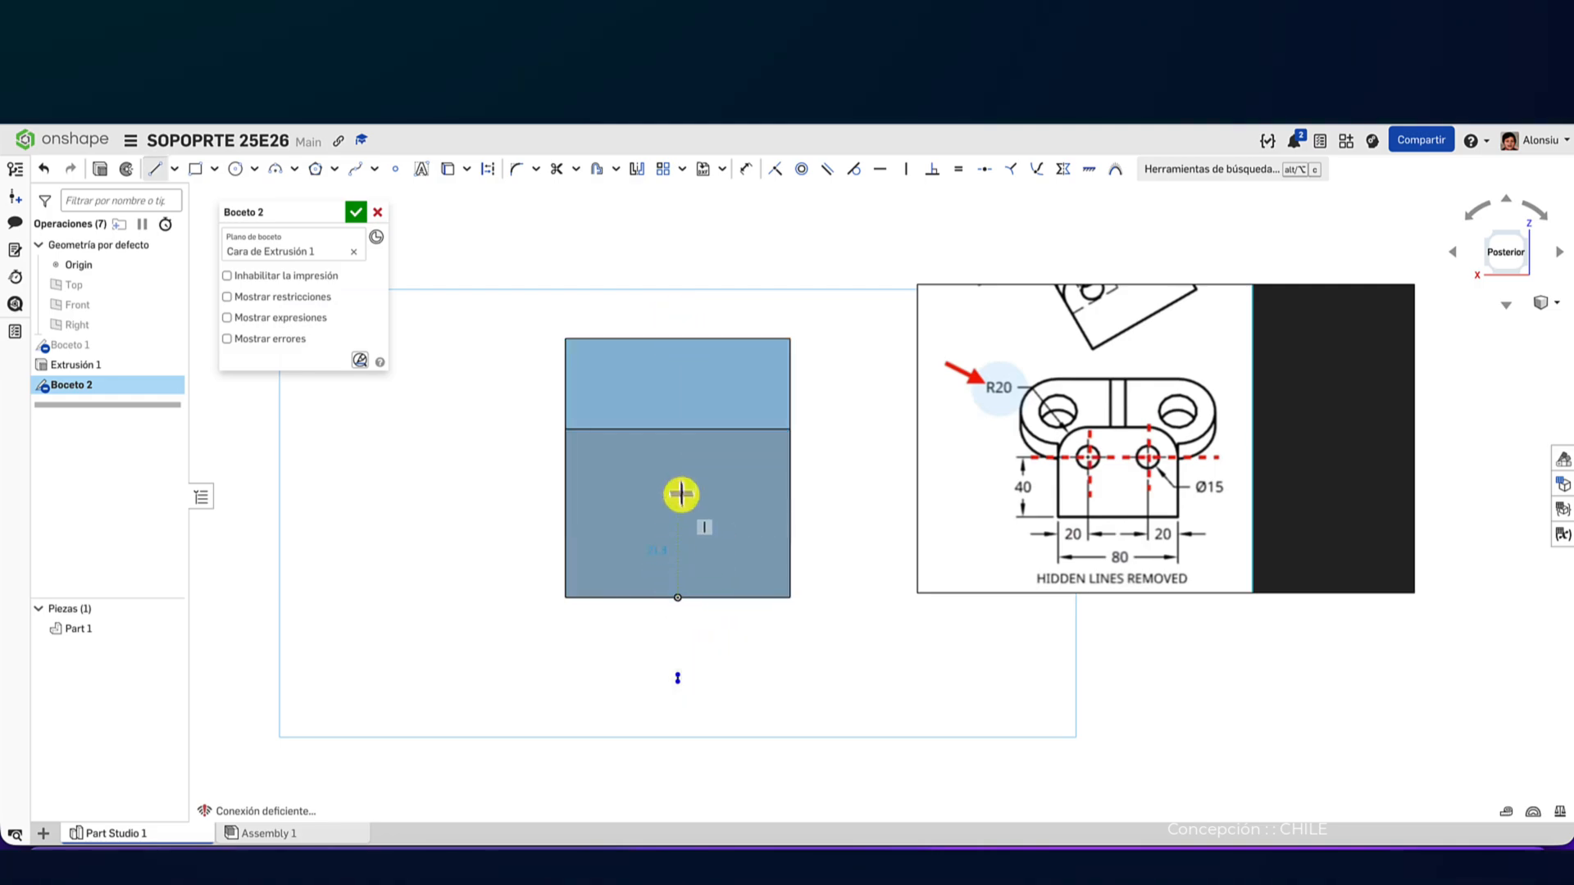
click(674, 310)
key(Escape)
click(677, 322)
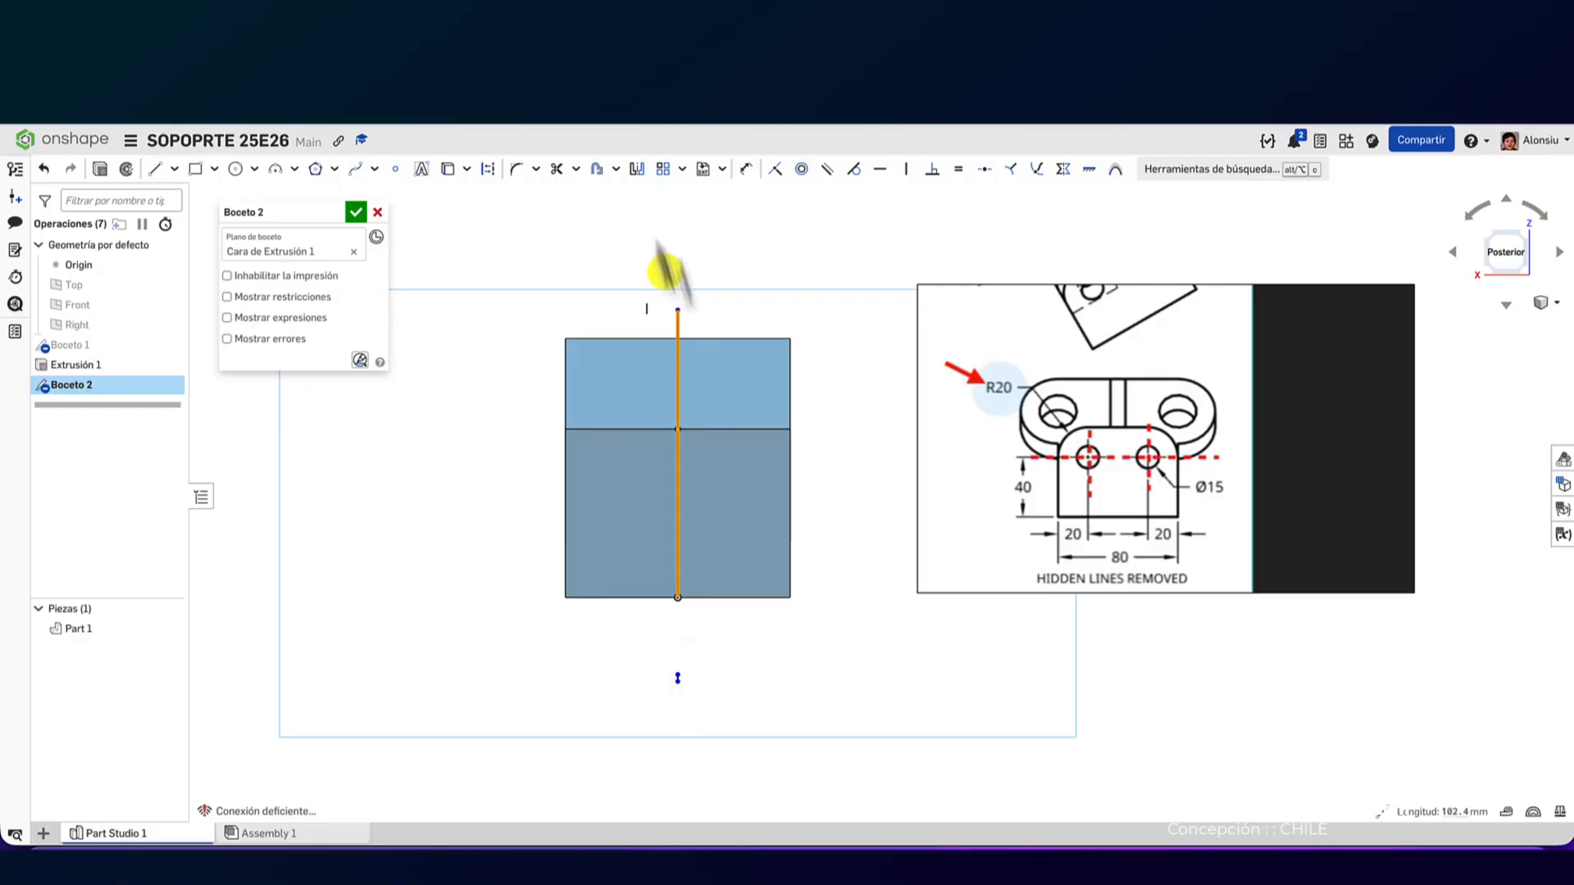
click(487, 170)
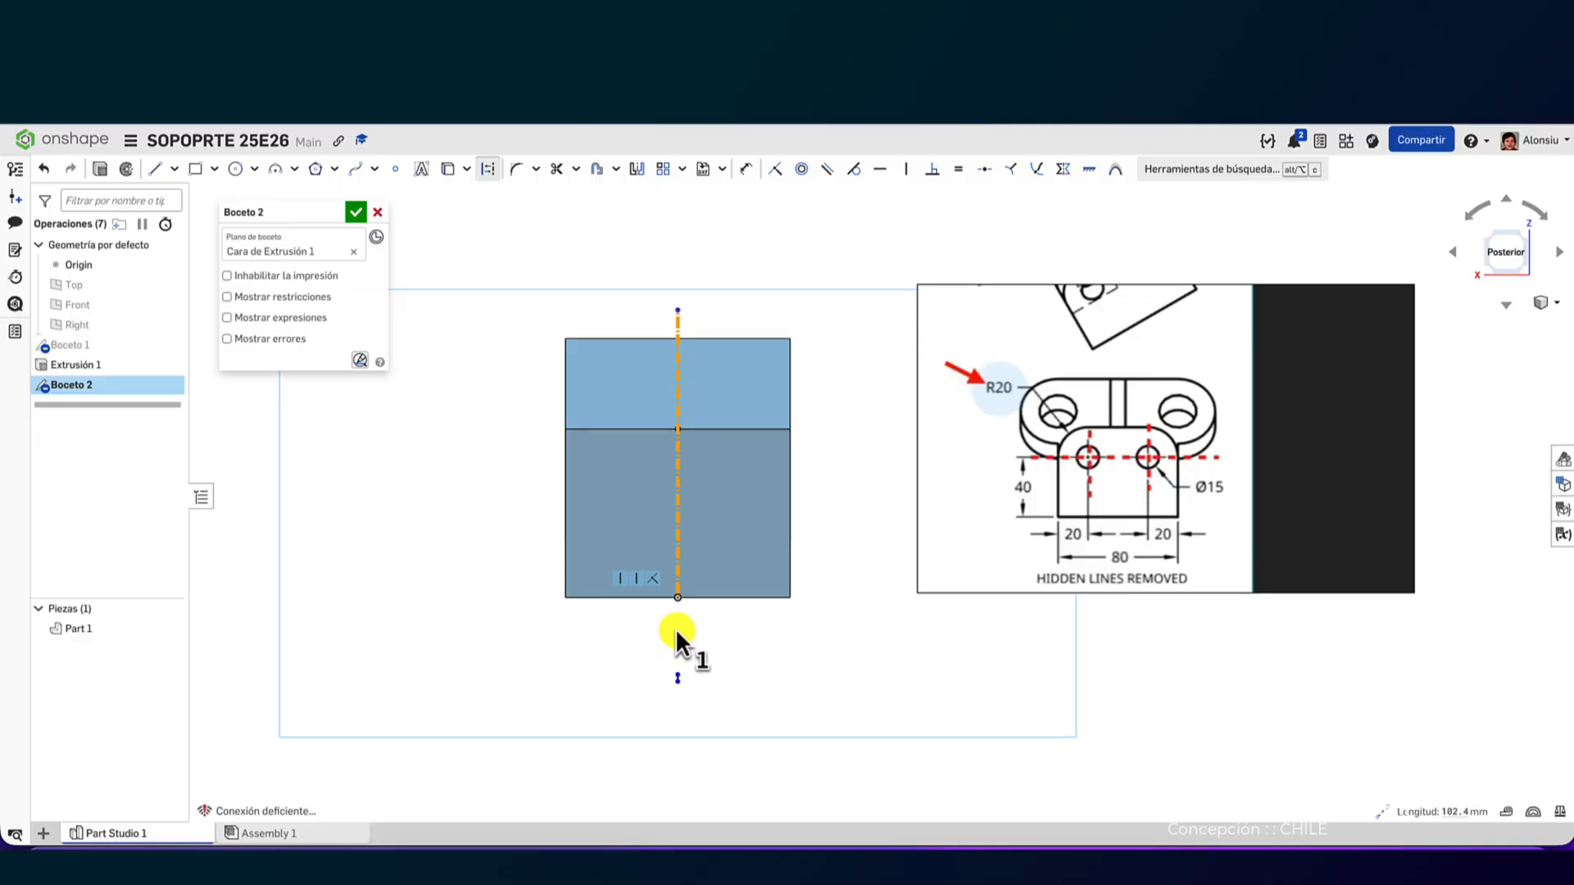
- Extend the centreline downward with a vertical construction line from the origin to well below the upright's lower edge
click(677, 596)
key(l)
click(677, 597)
click(677, 711)
key(Escape)
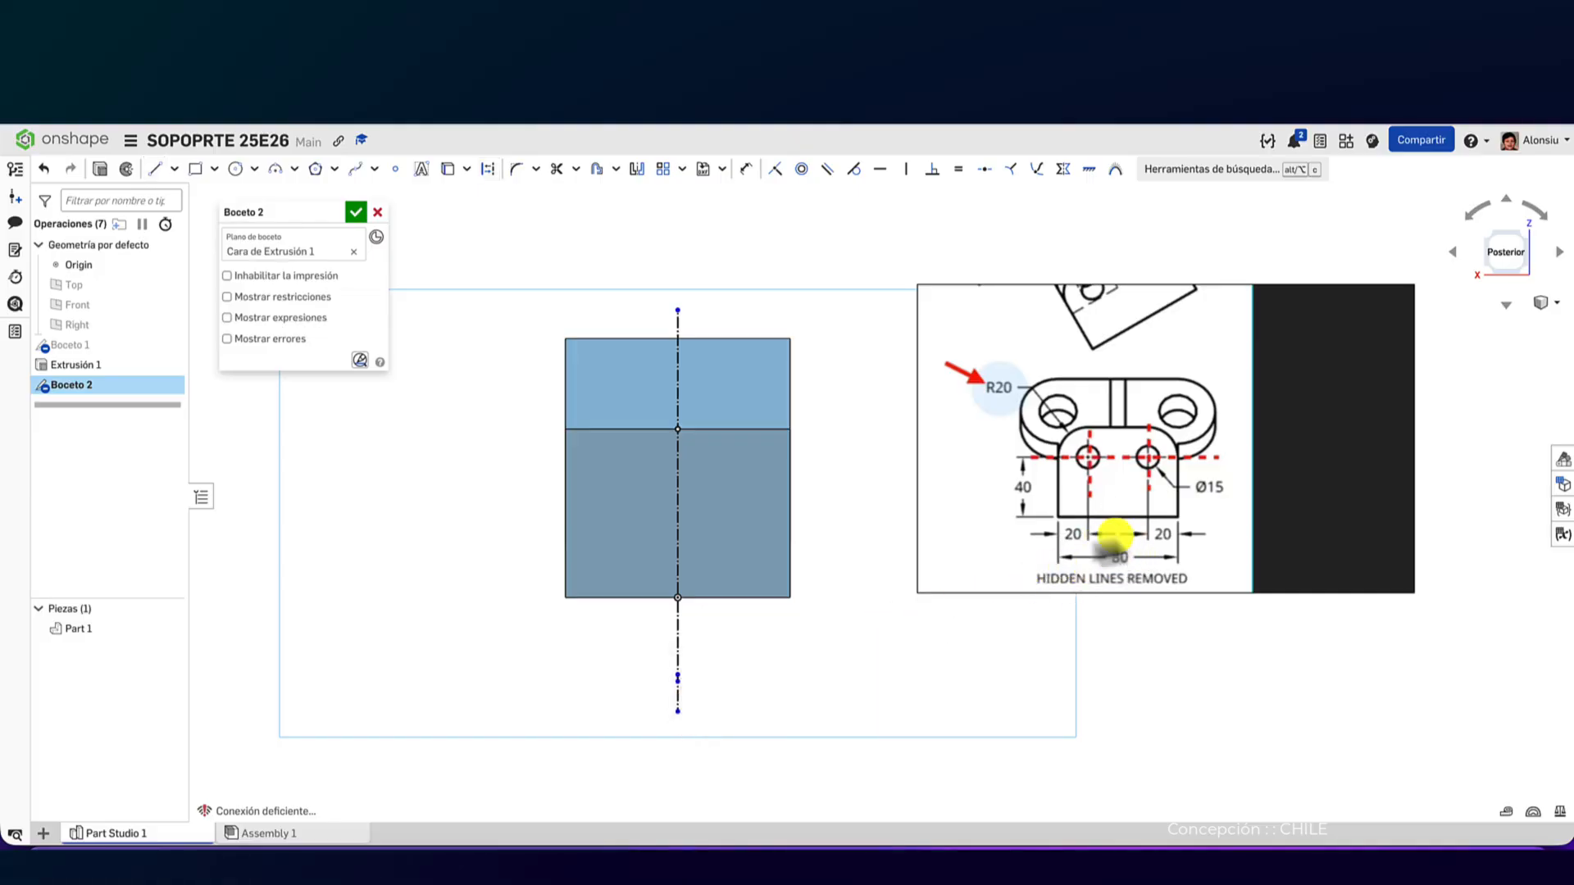
- Draw a horizontal midpoint line about 61 mm long, centred on the lower end of the vertical centreline
click(173, 169)
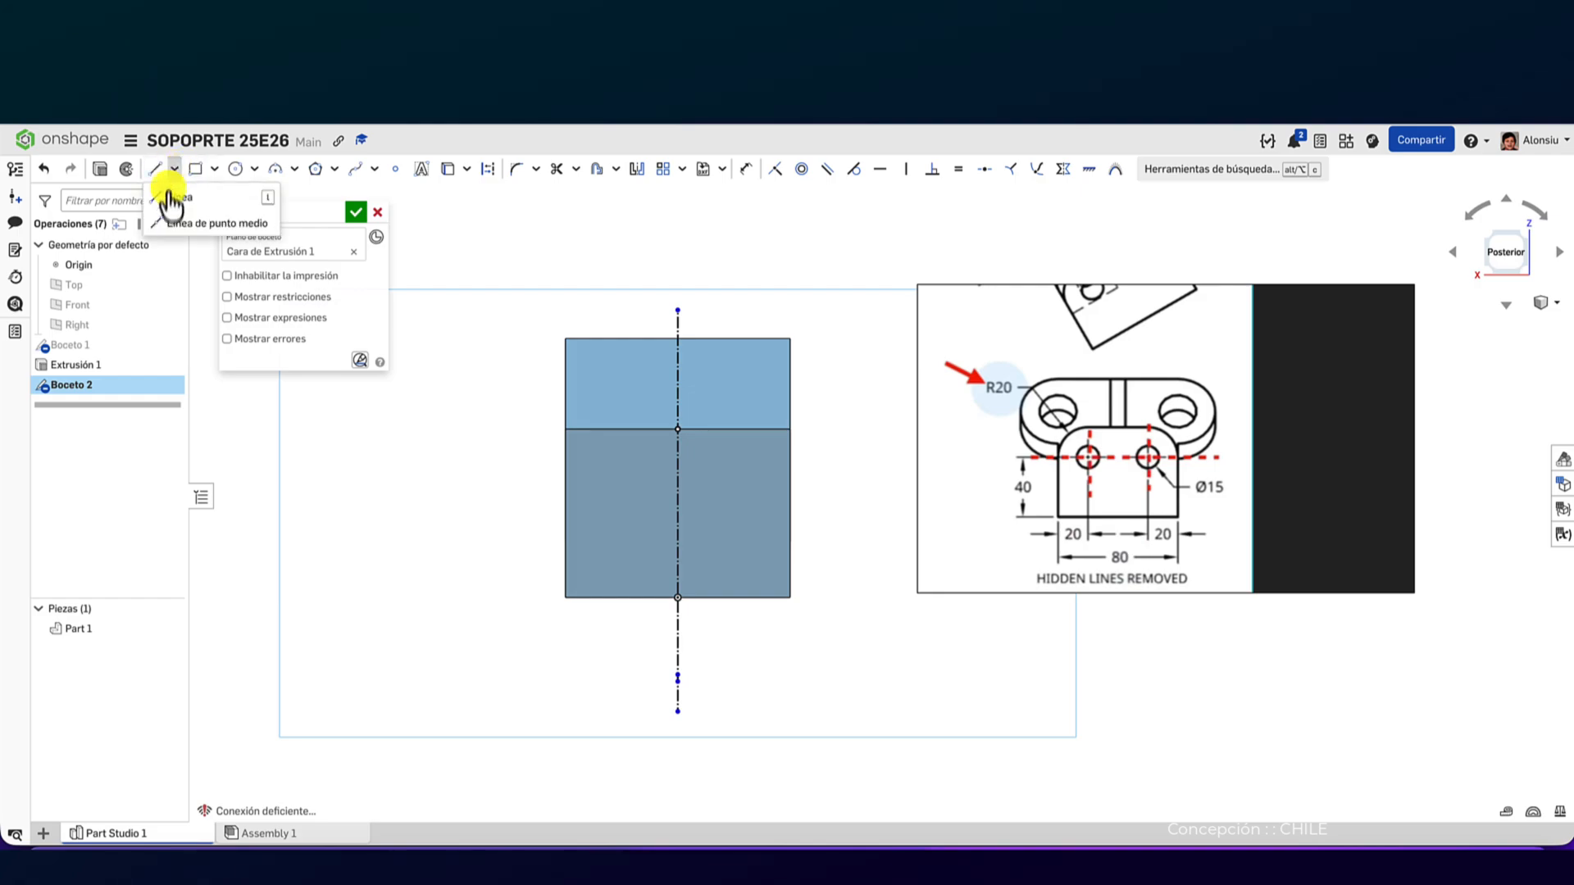
click(213, 225)
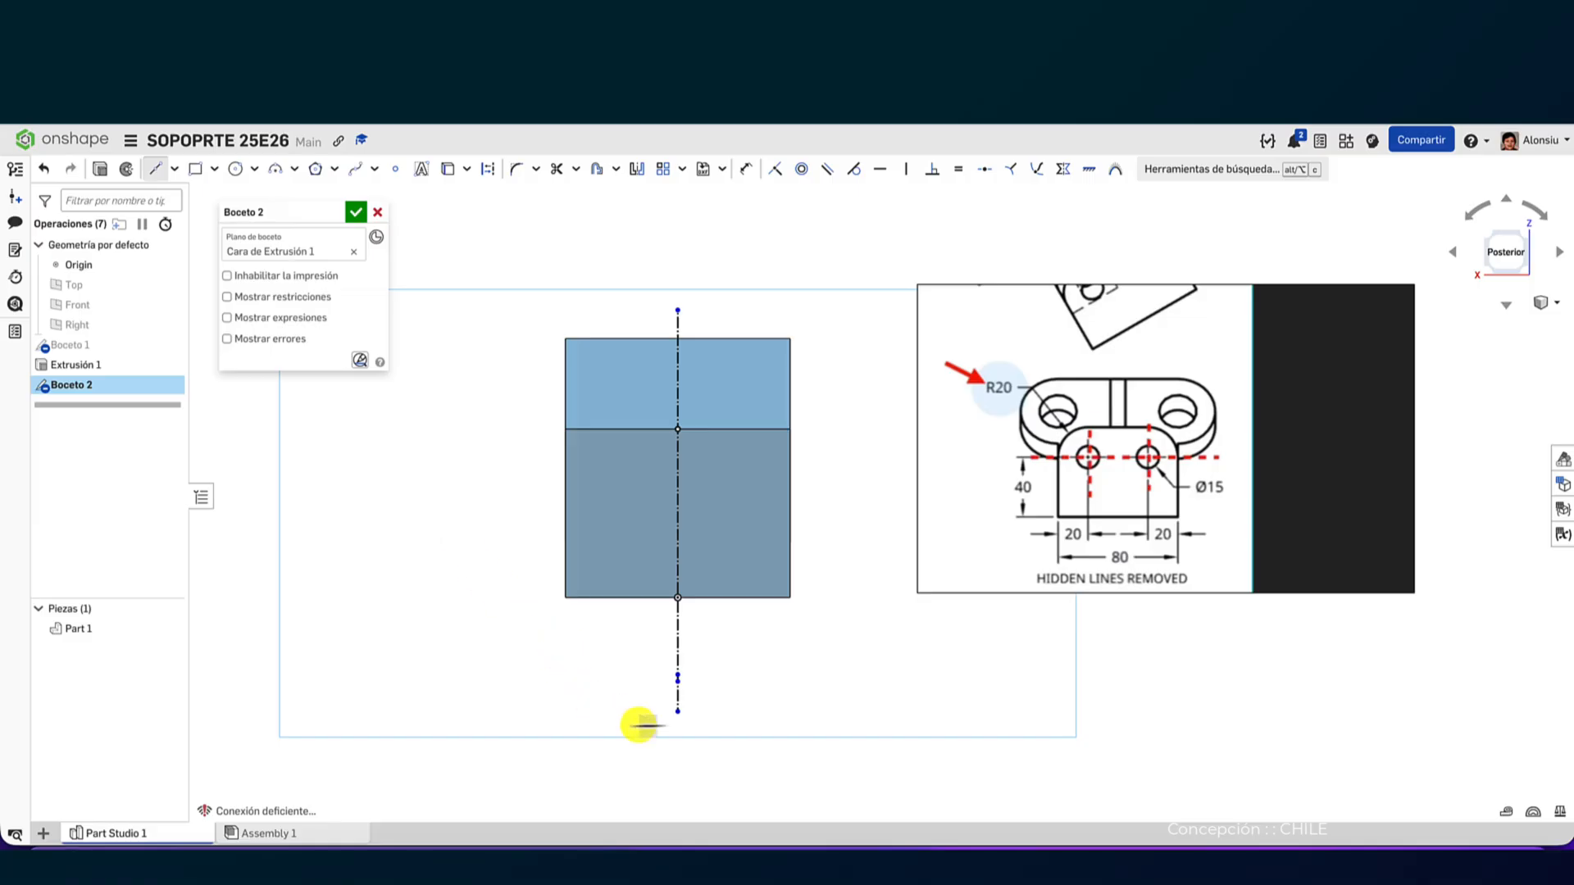
click(677, 711)
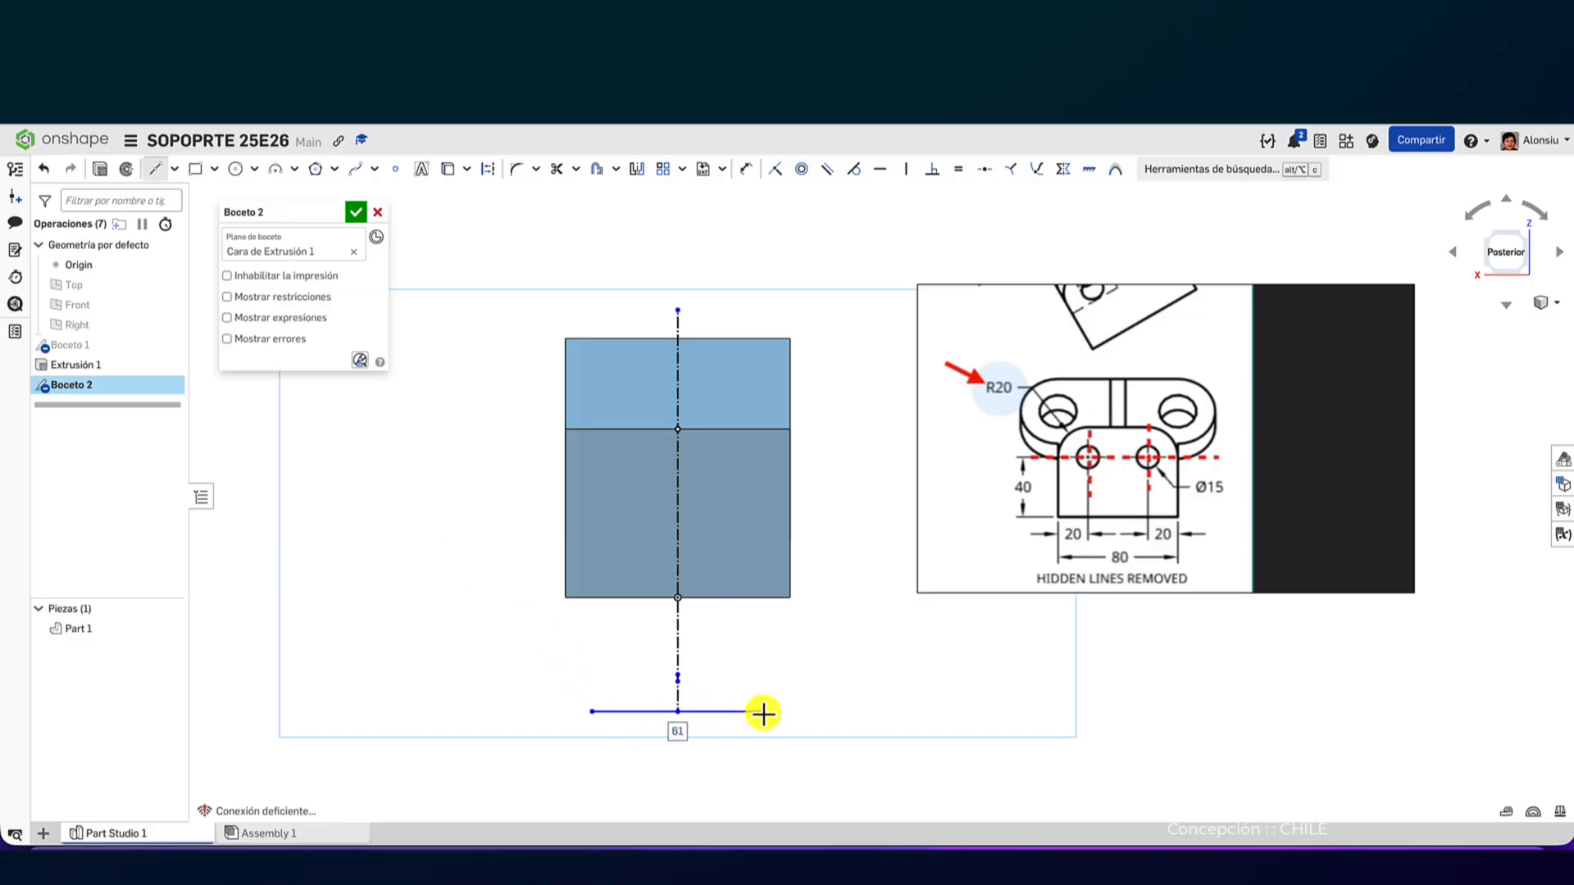
click(763, 713)
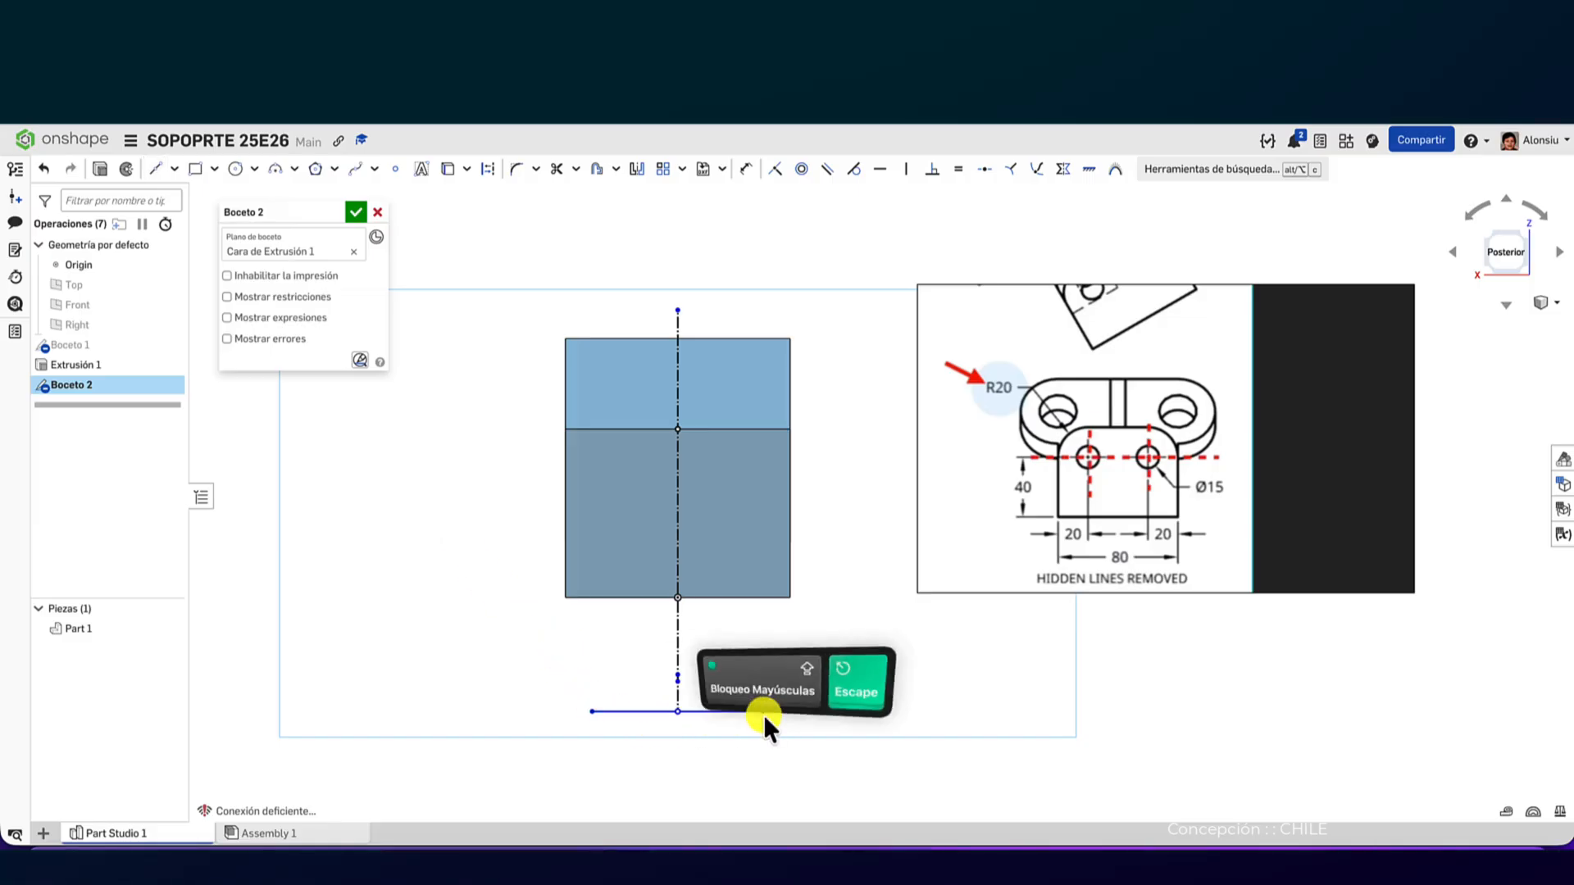
- Dimension the horizontal line below the upright to a length of 40 mm
click(639, 711)
key(d)
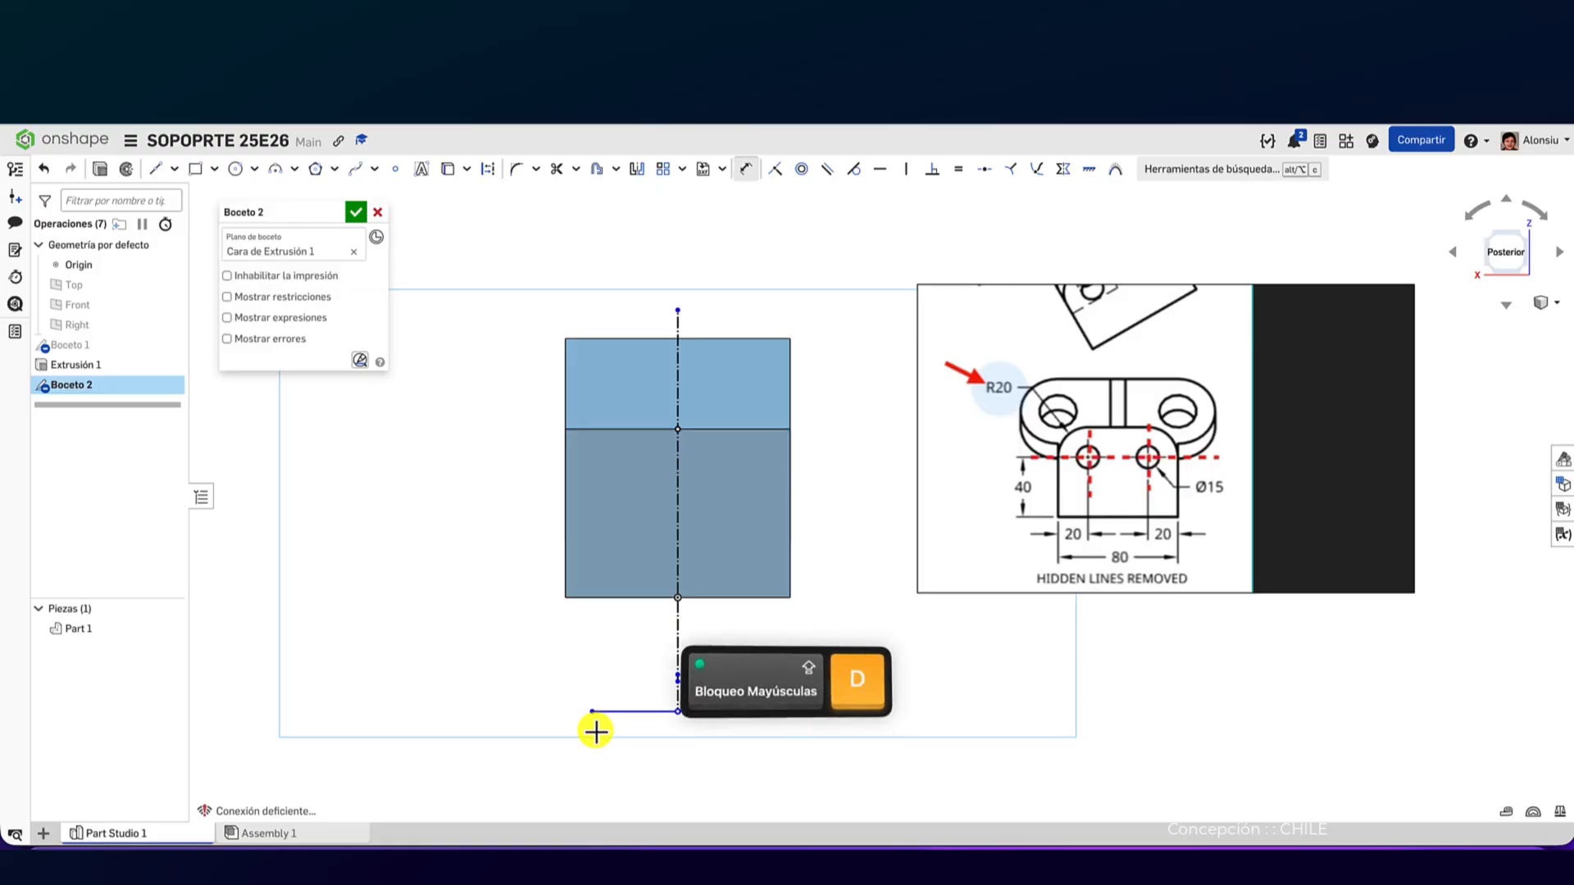
click(623, 711)
click(677, 764)
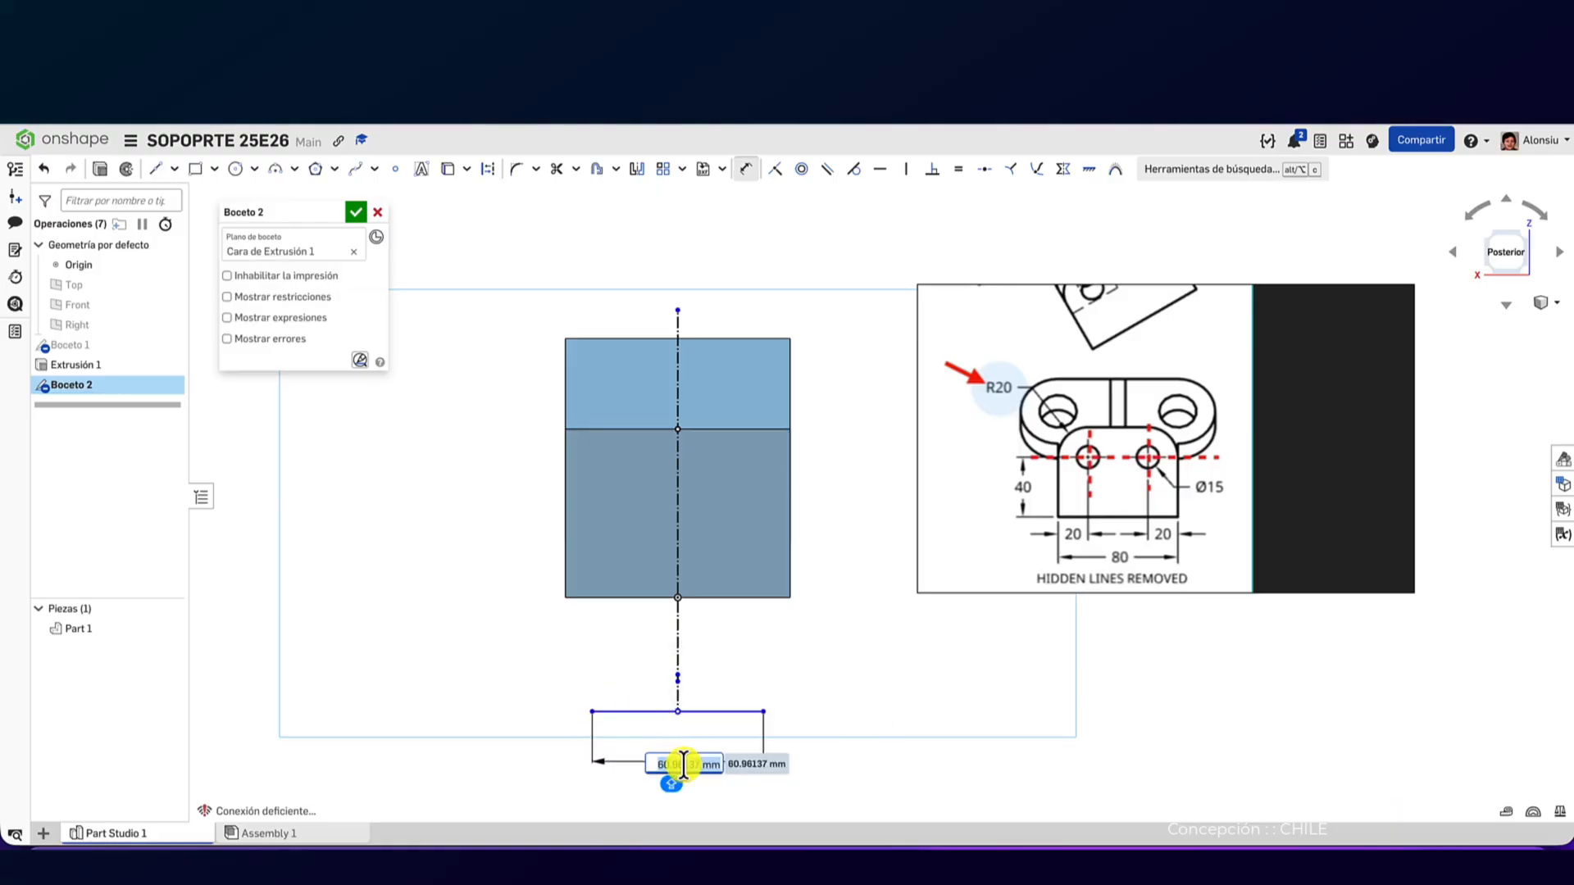
text(40)
key(Return)
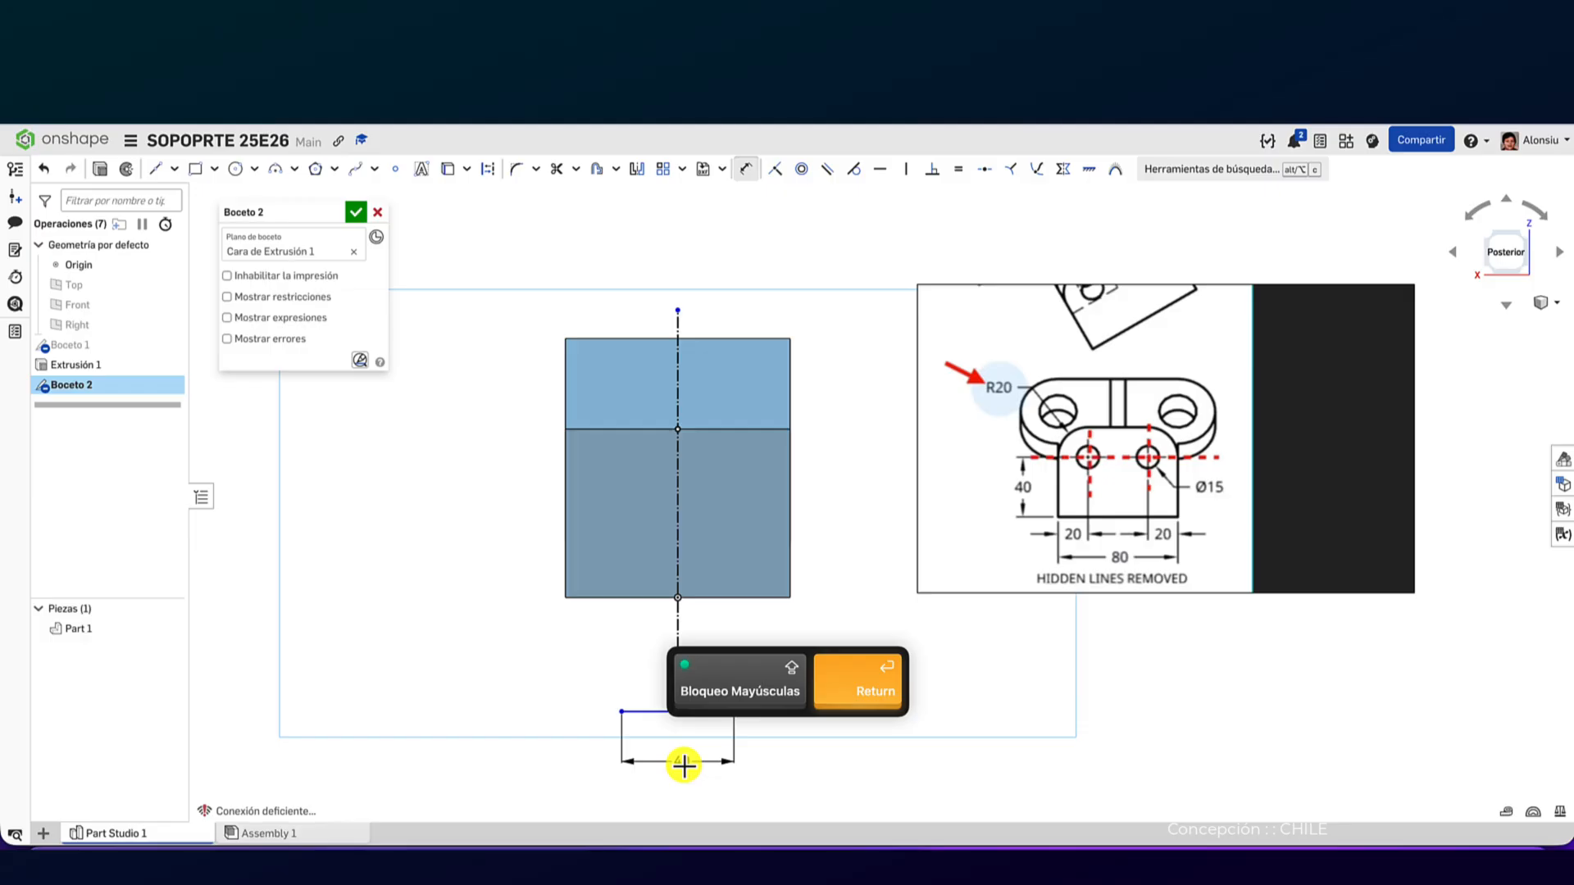
key(Escape)
- Convert the 40 mm horizontal line to construction geometry
scroll(537, 631, down, 1)
middle_drag(533, 613, 309, 585)
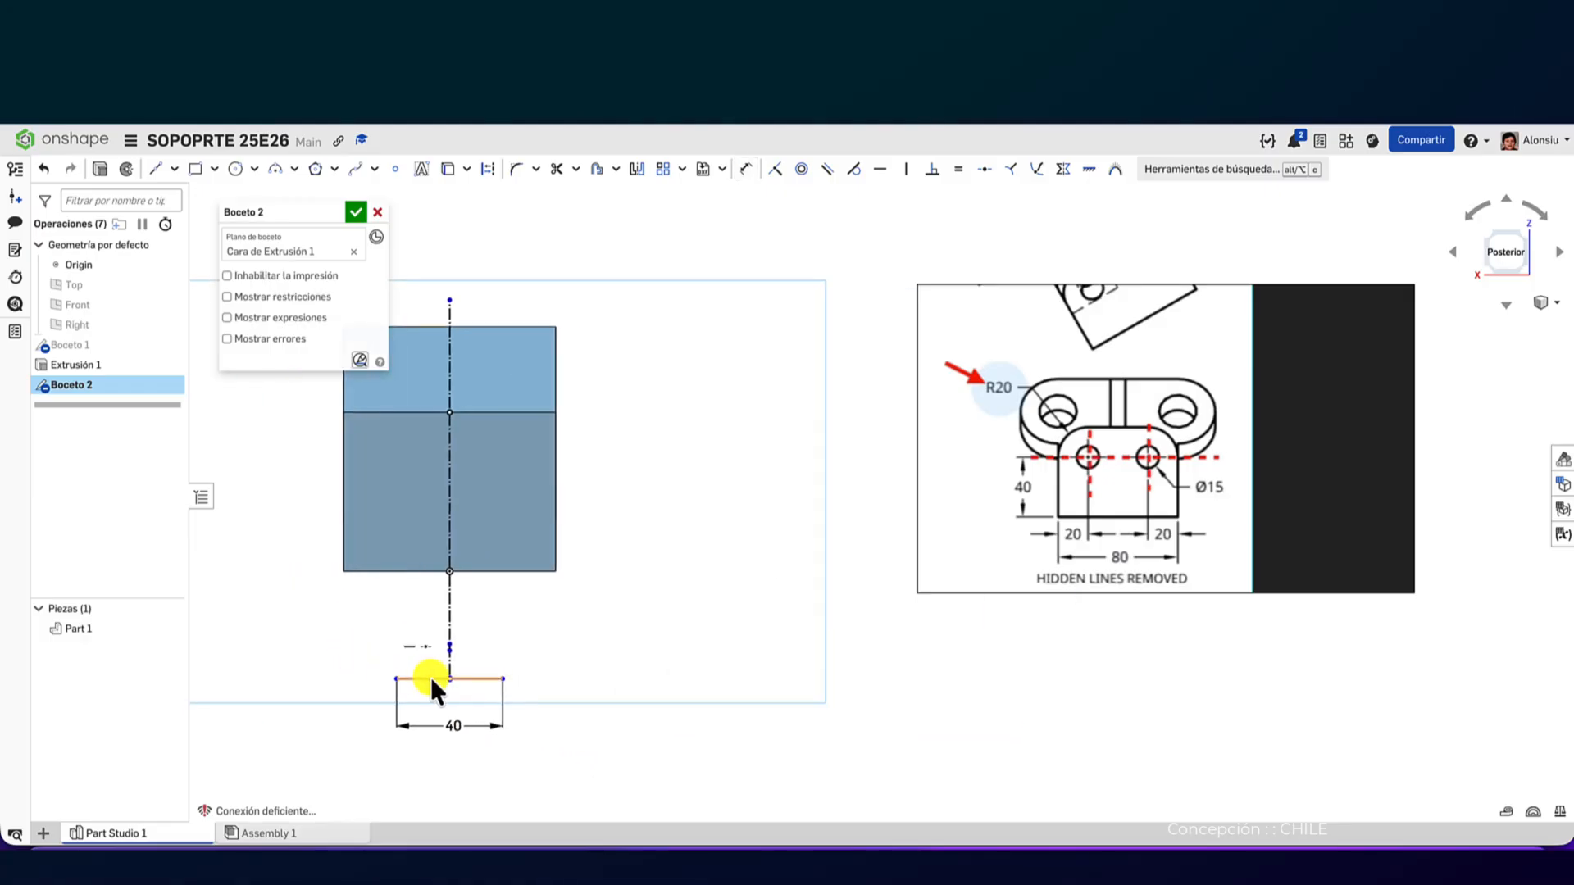
click(488, 169)
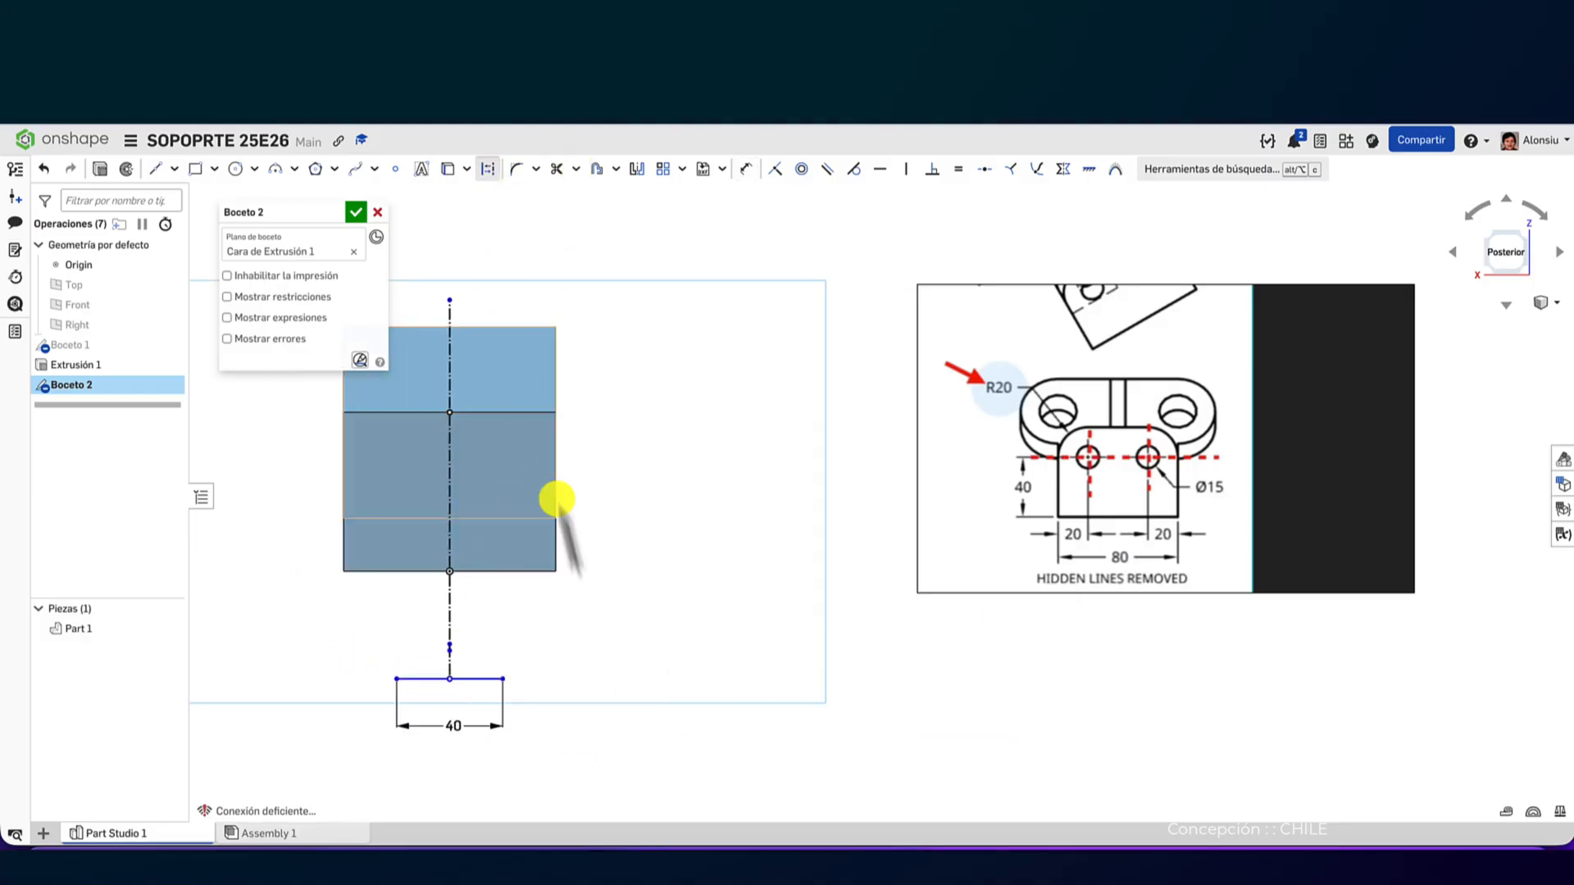
click(483, 678)
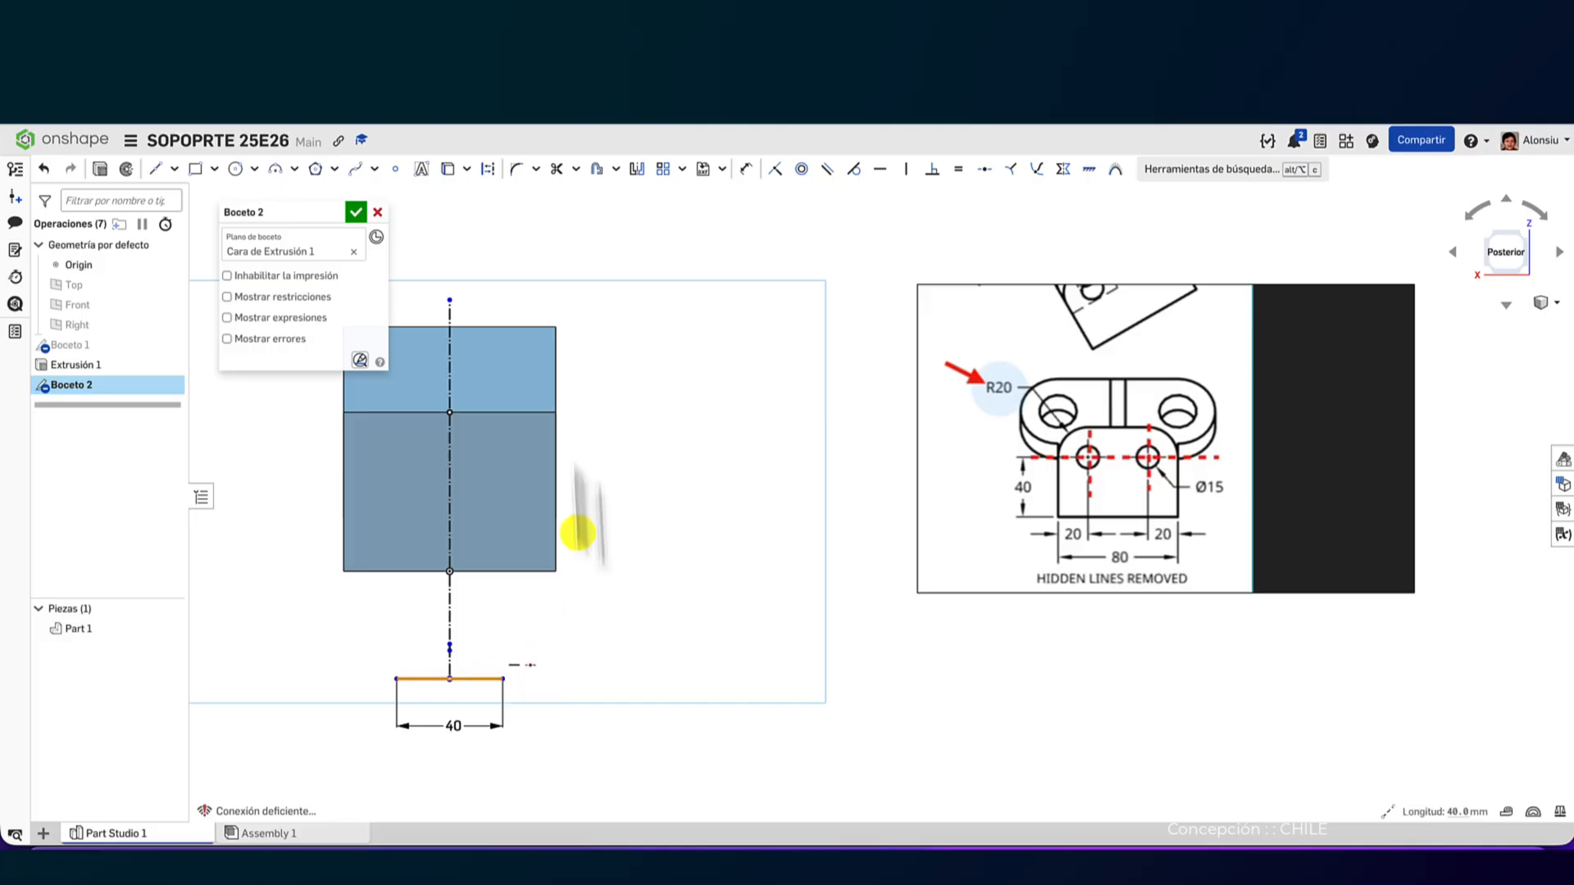
click(488, 175)
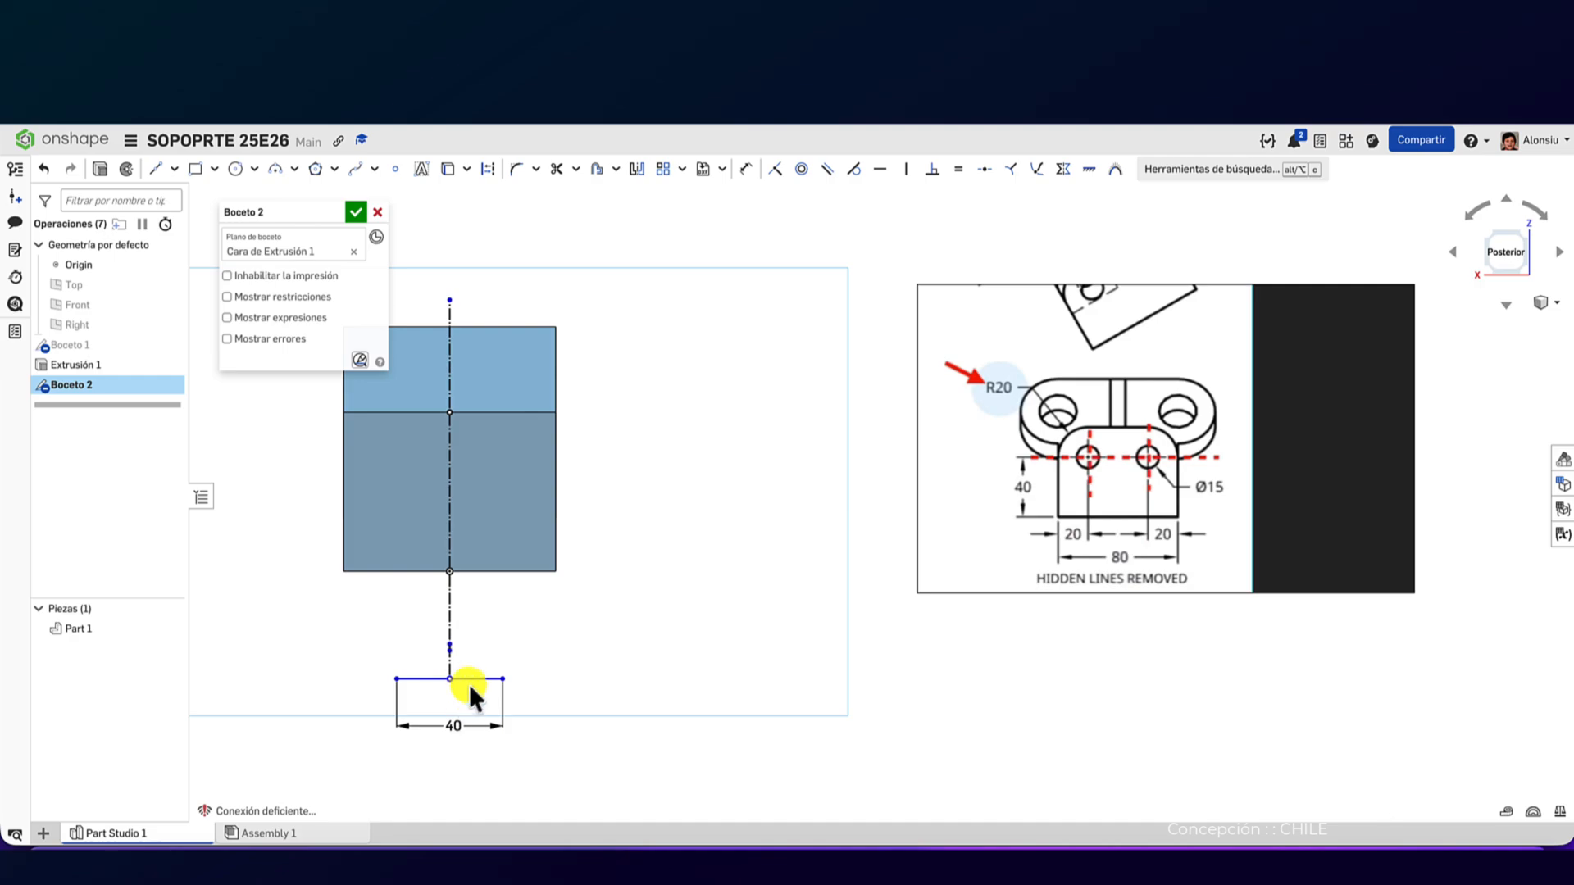
click(488, 169)
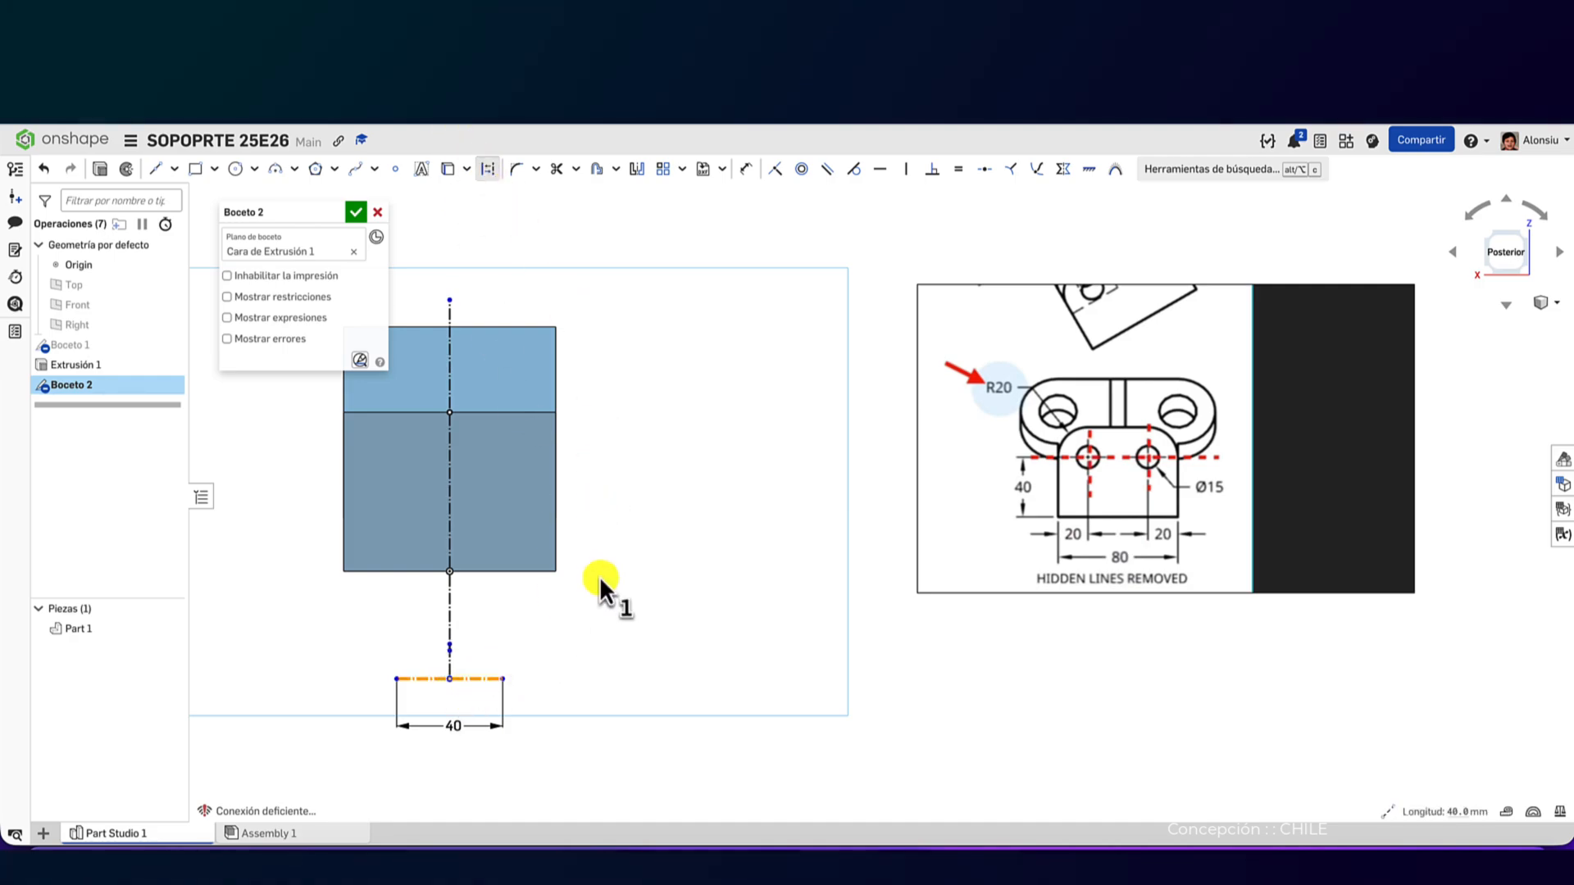
key(Return)
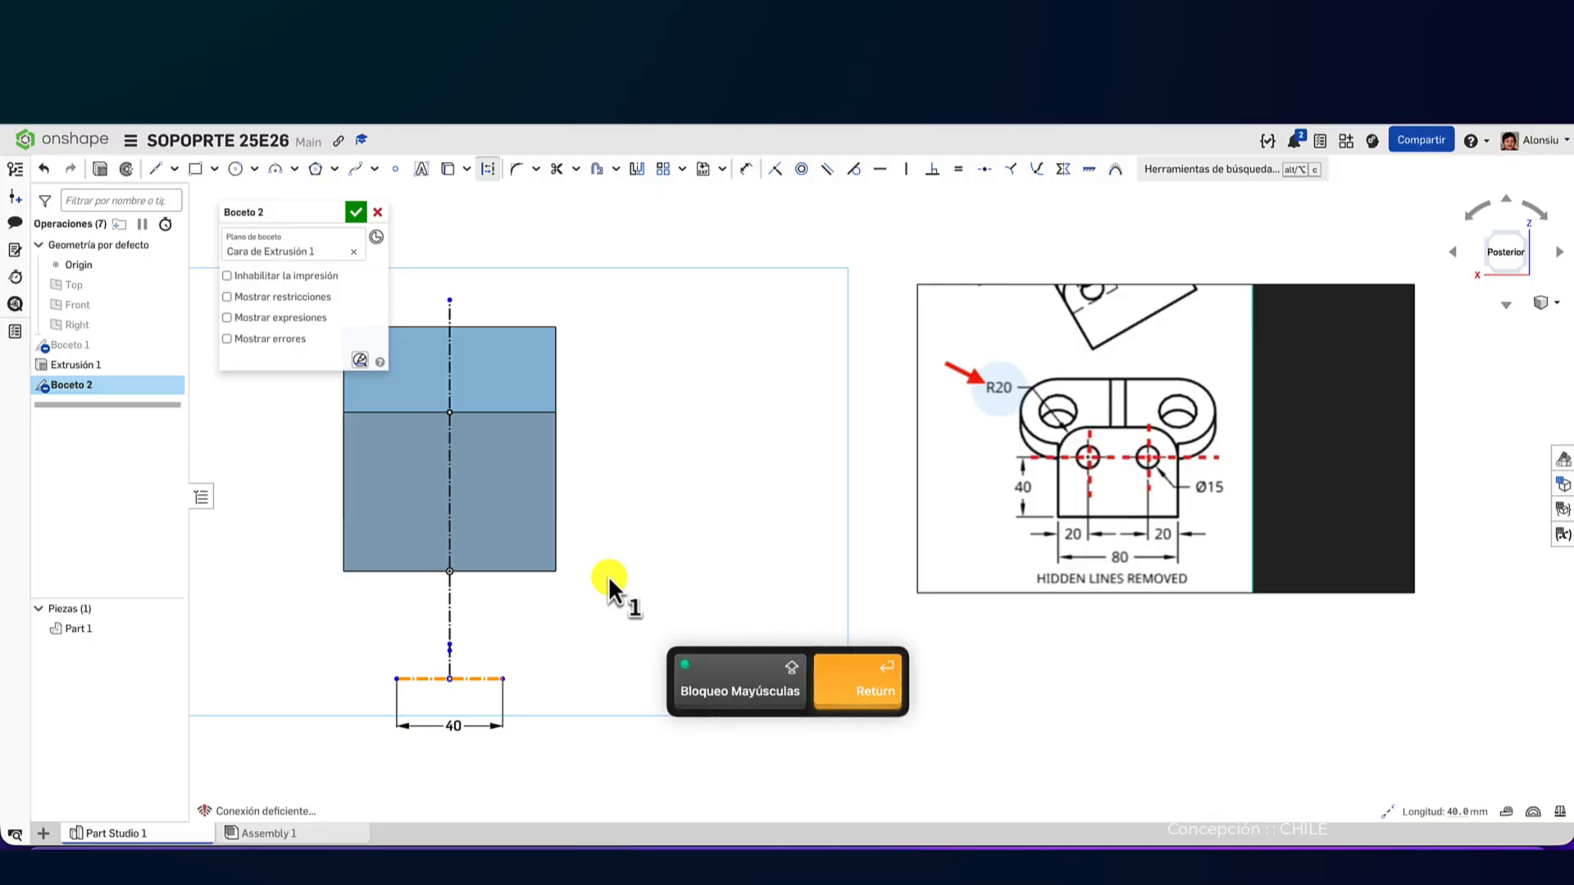
- Draw a vertical construction line about 108 mm long from the horizontal line's left end up past the short upright's top edge
click(172, 171)
click(162, 167)
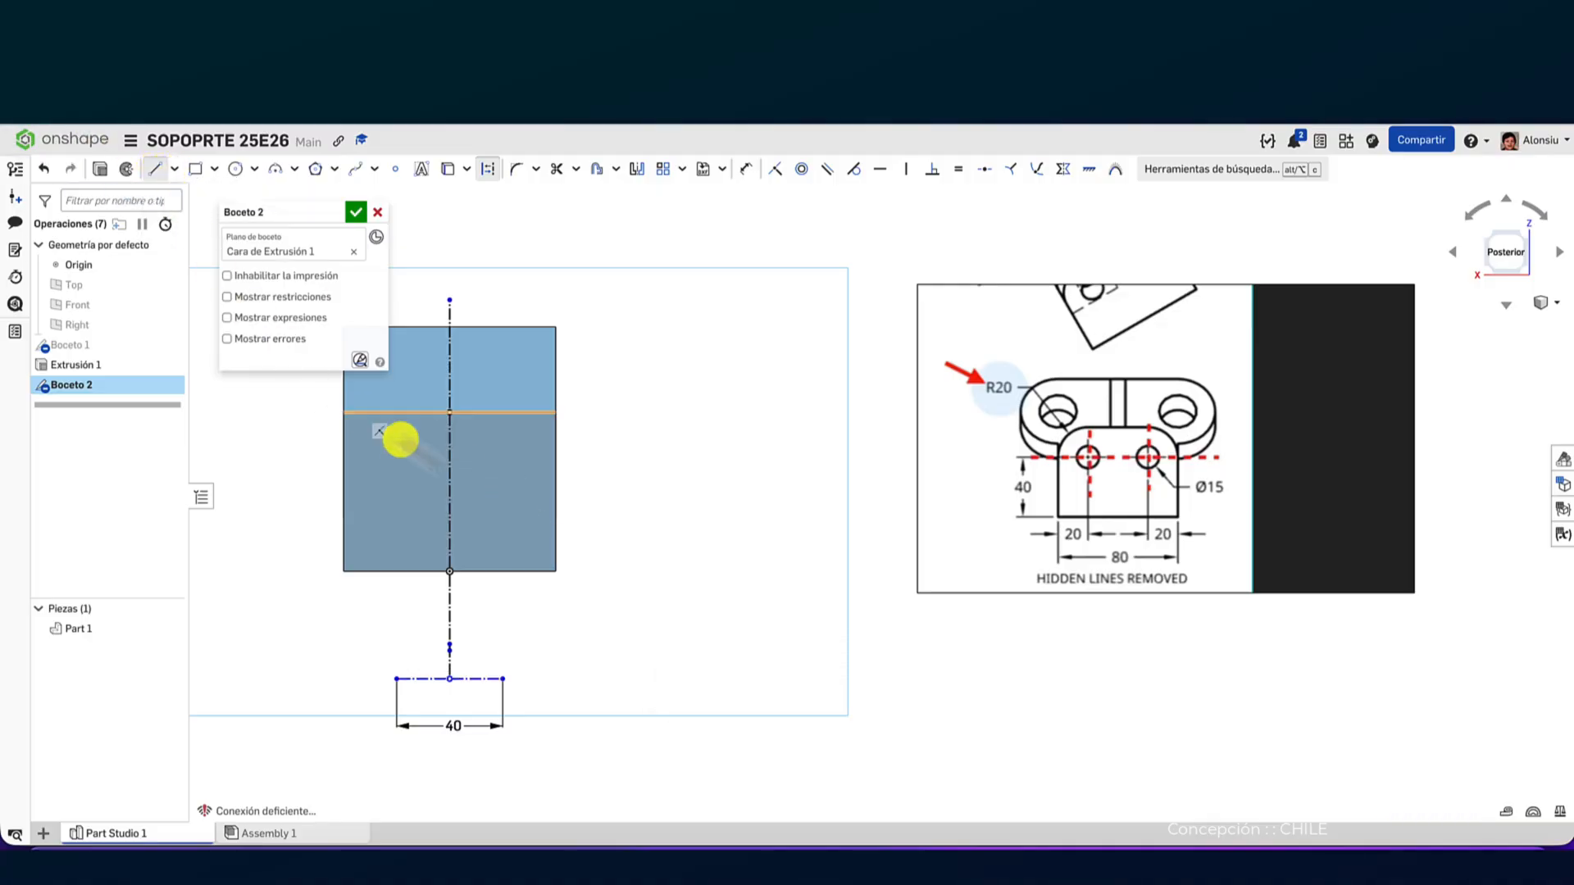
click(397, 678)
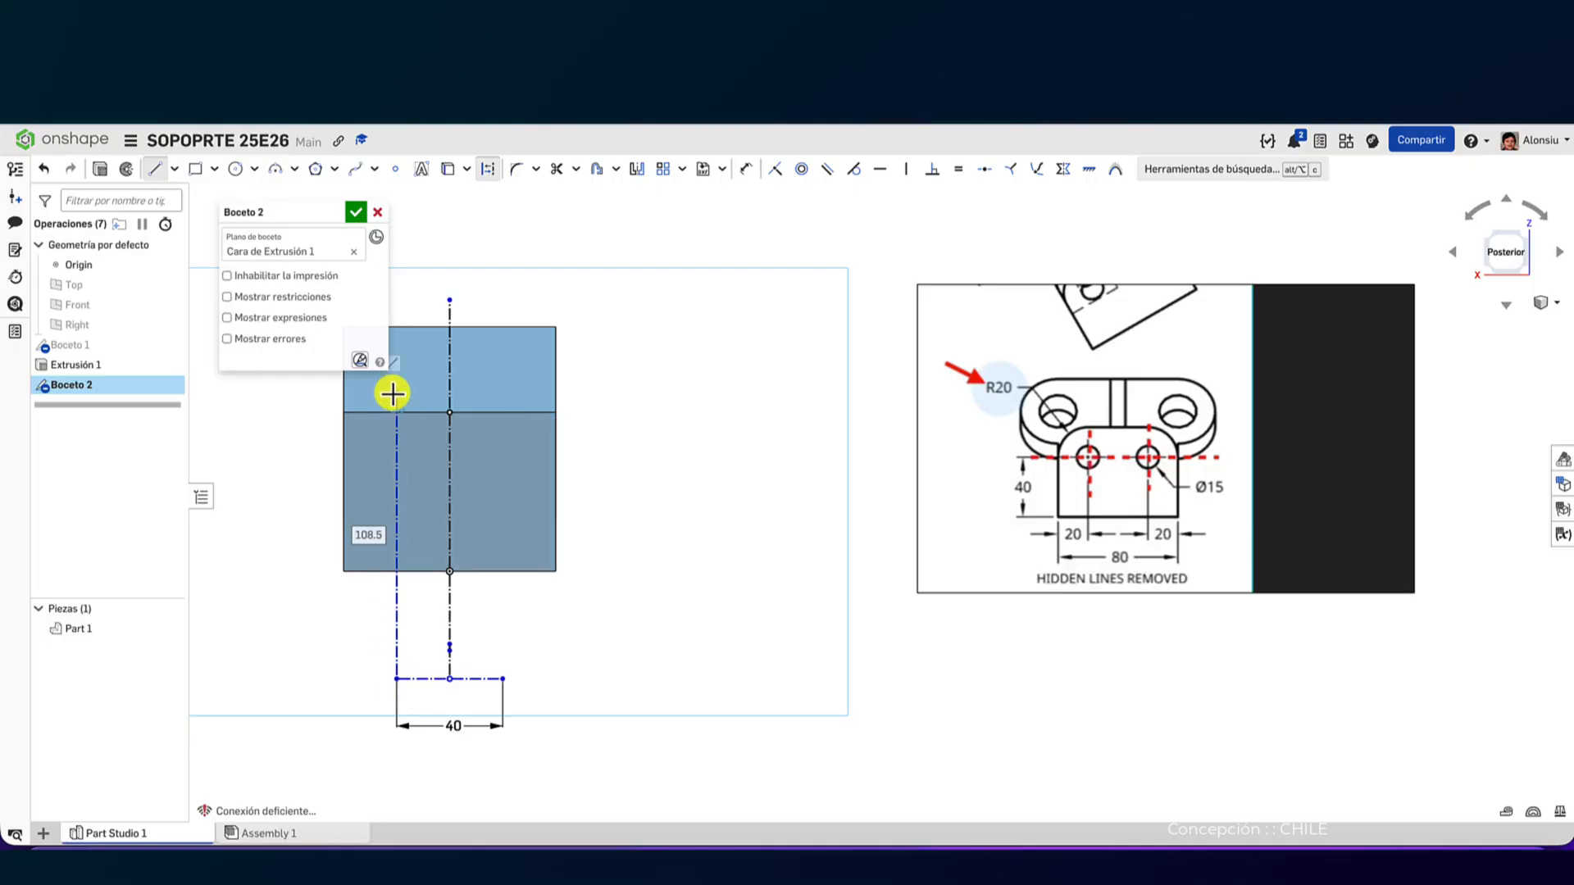
click(394, 396)
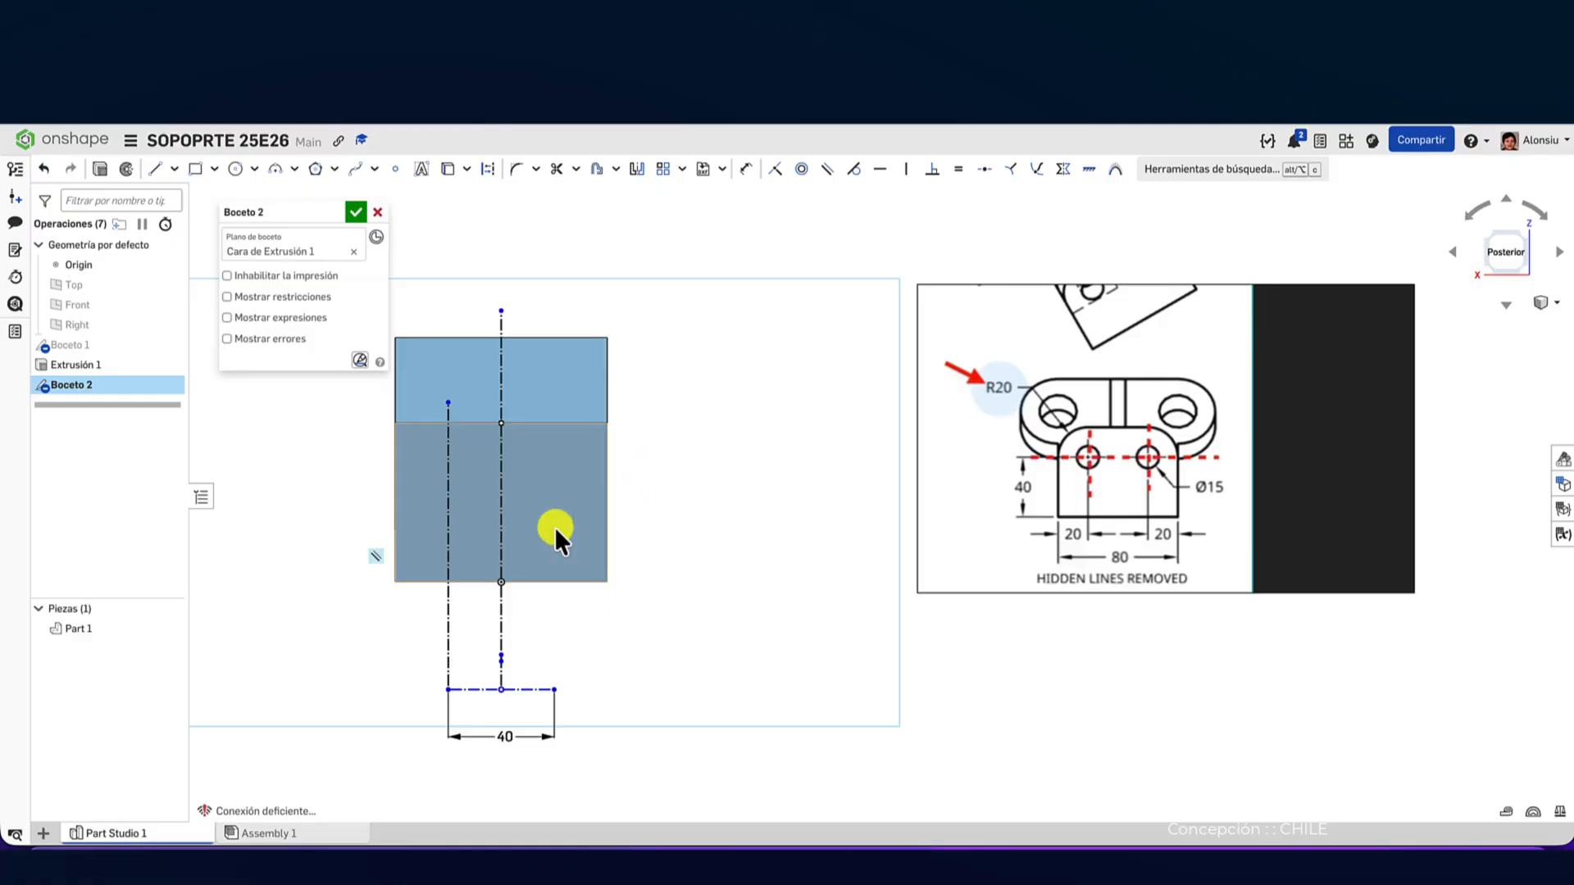
- Place a sketch point on the left vertical construction line and dimension it 40 mm above the upright's lower edge
click(395, 168)
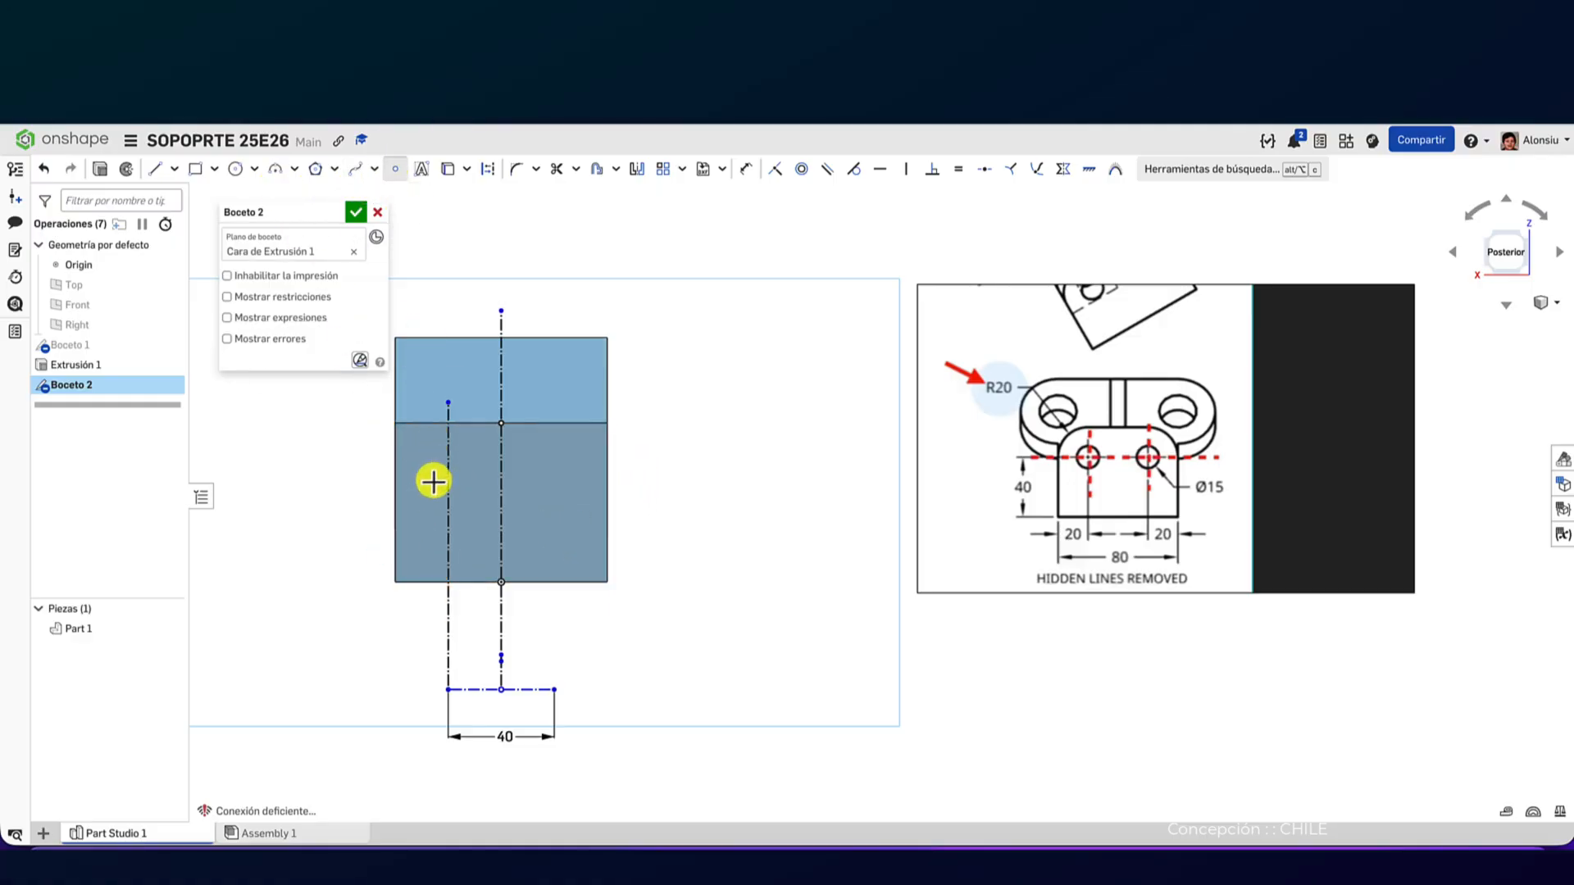
key(d)
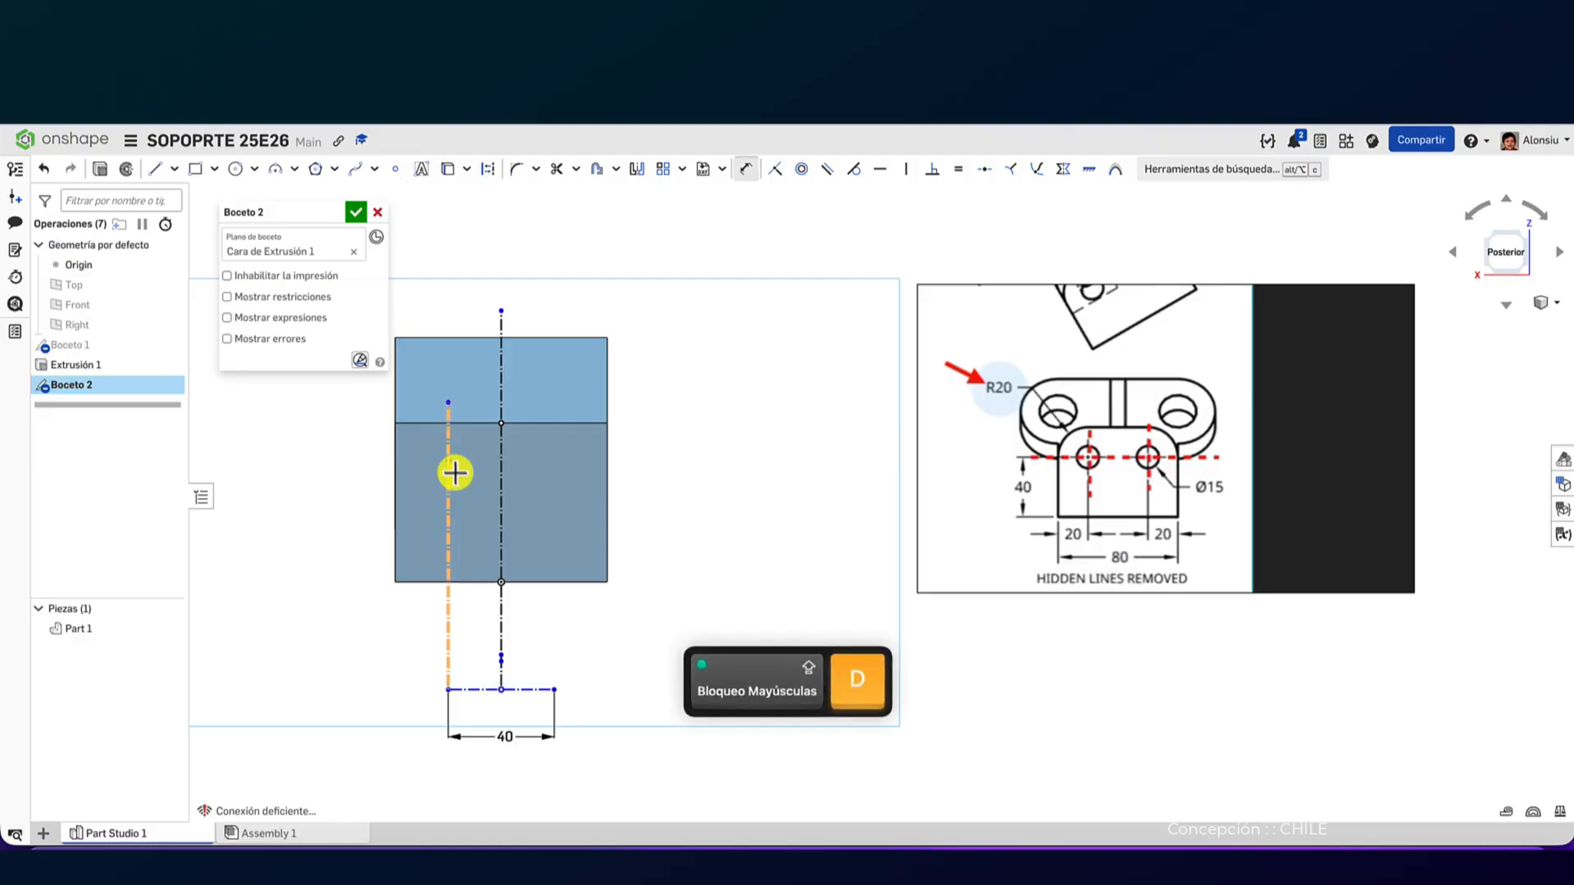
click(448, 461)
click(420, 583)
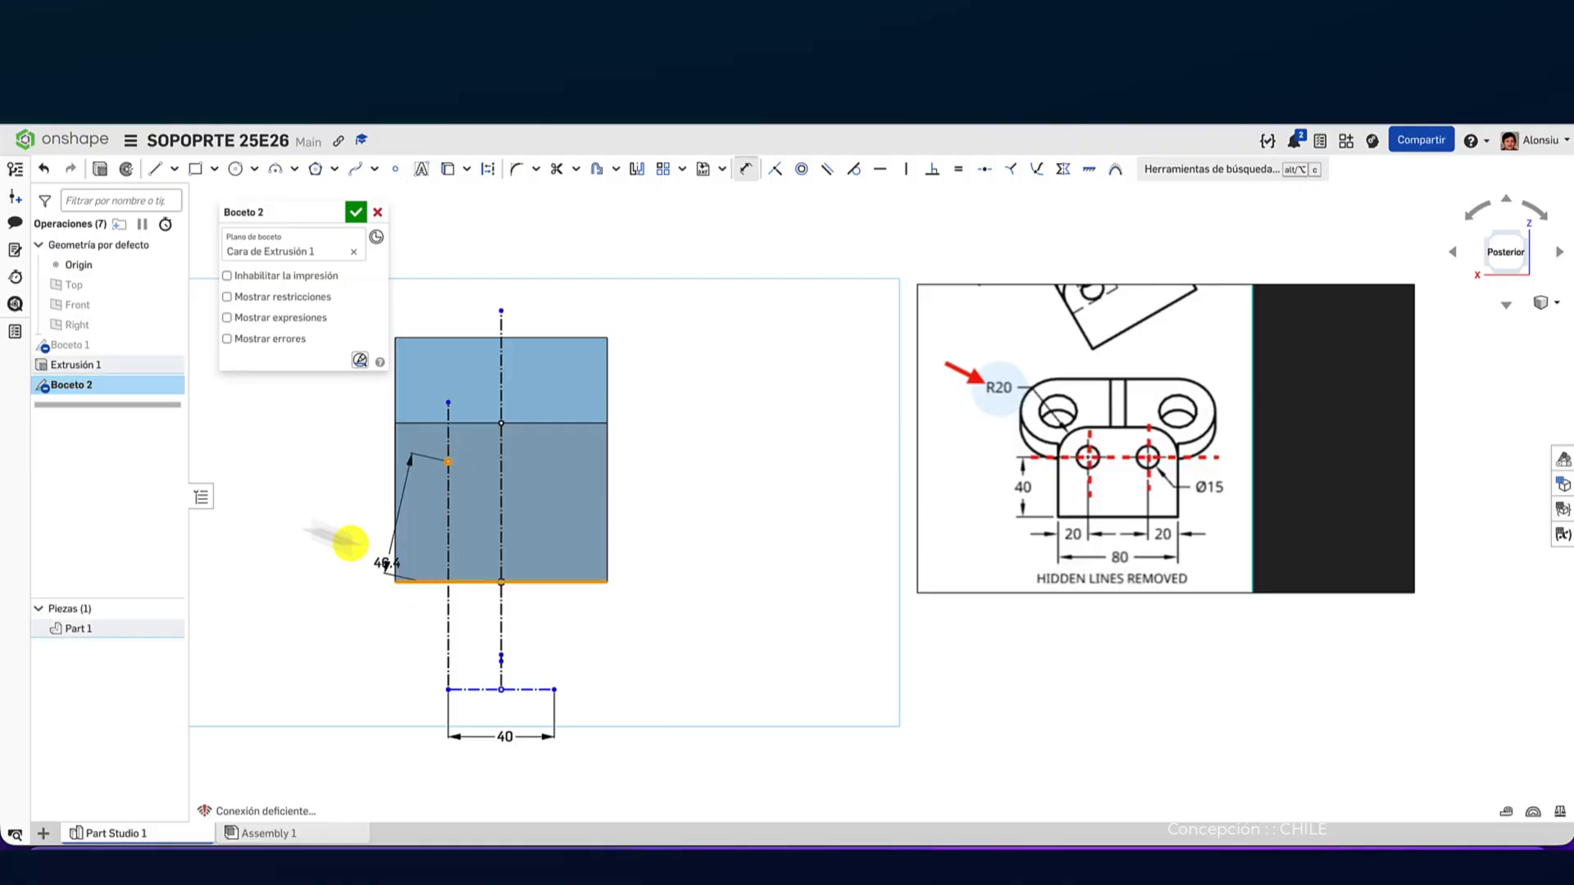
click(298, 522)
text(40)
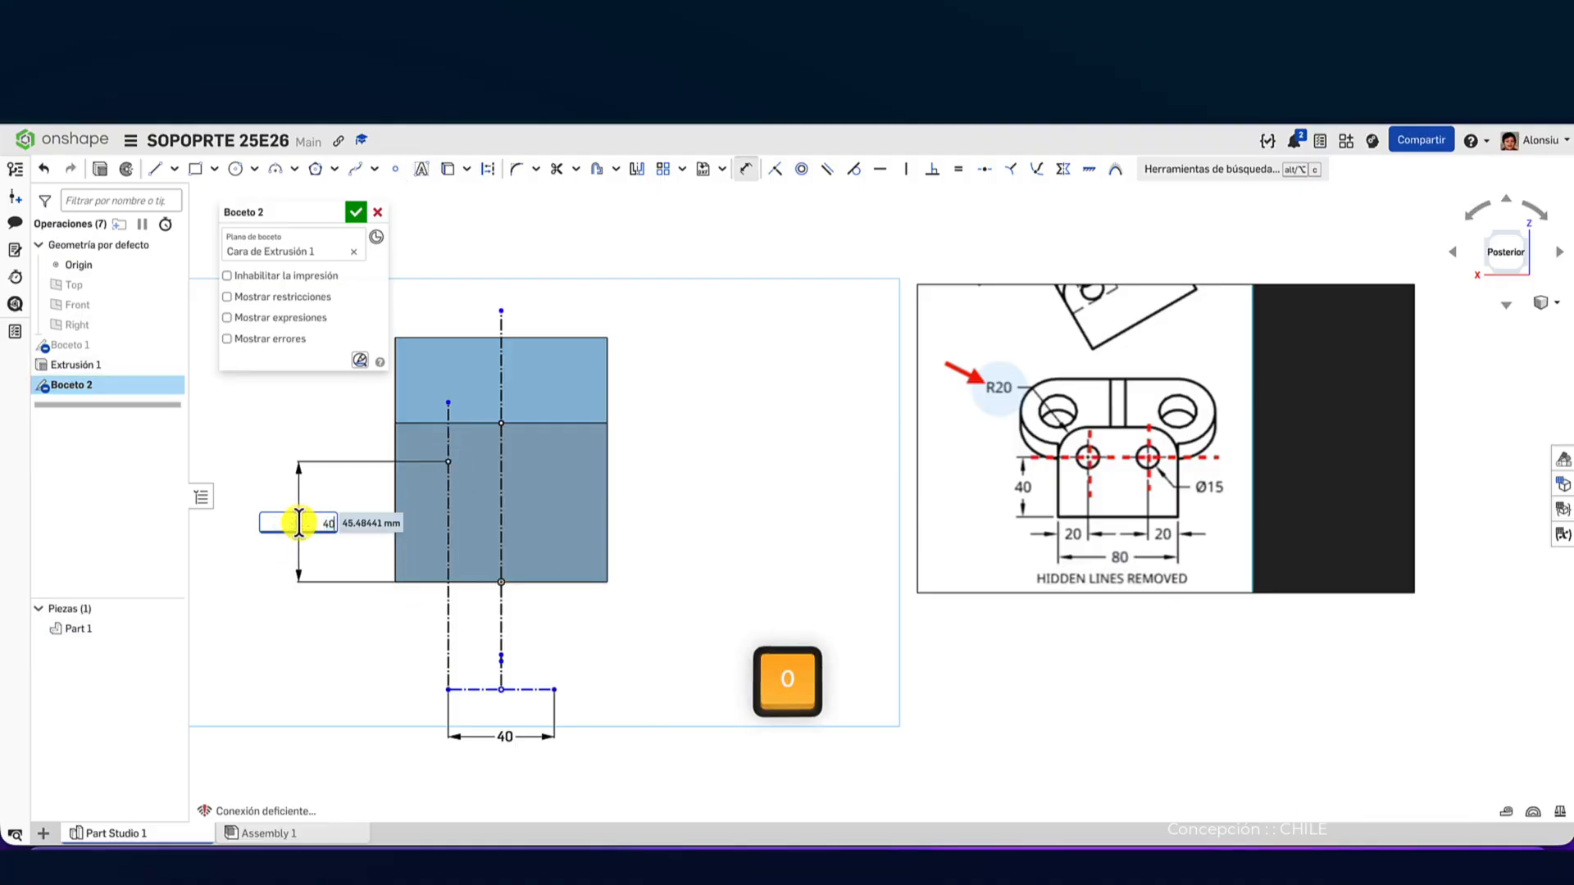
key(Return)
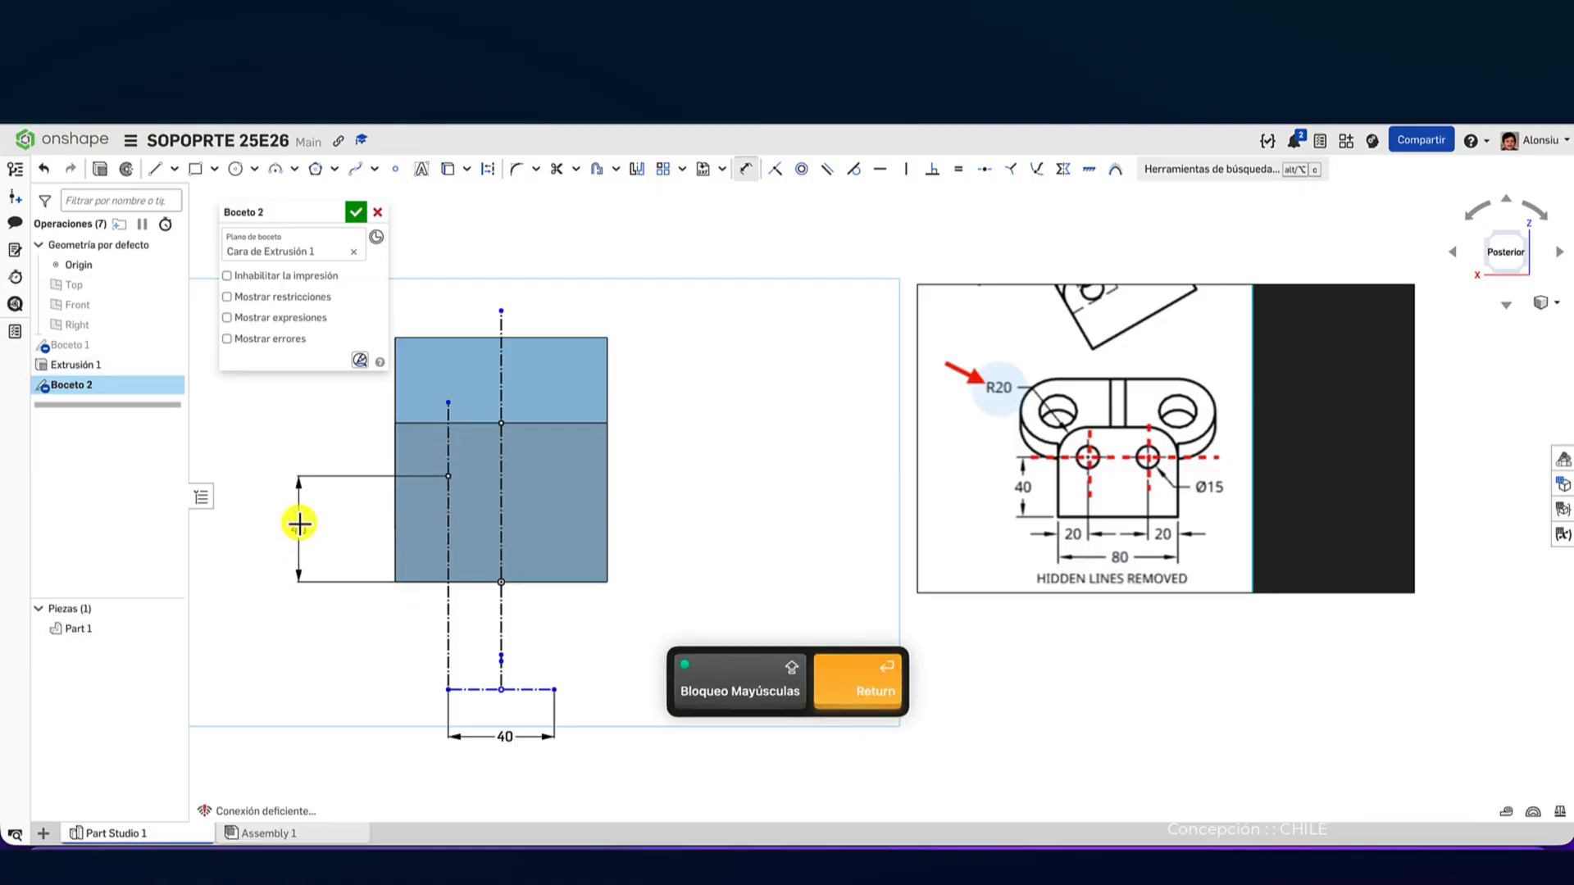
- Draw a circle centred on the sketch point and set its diameter to 15 mm
click(237, 168)
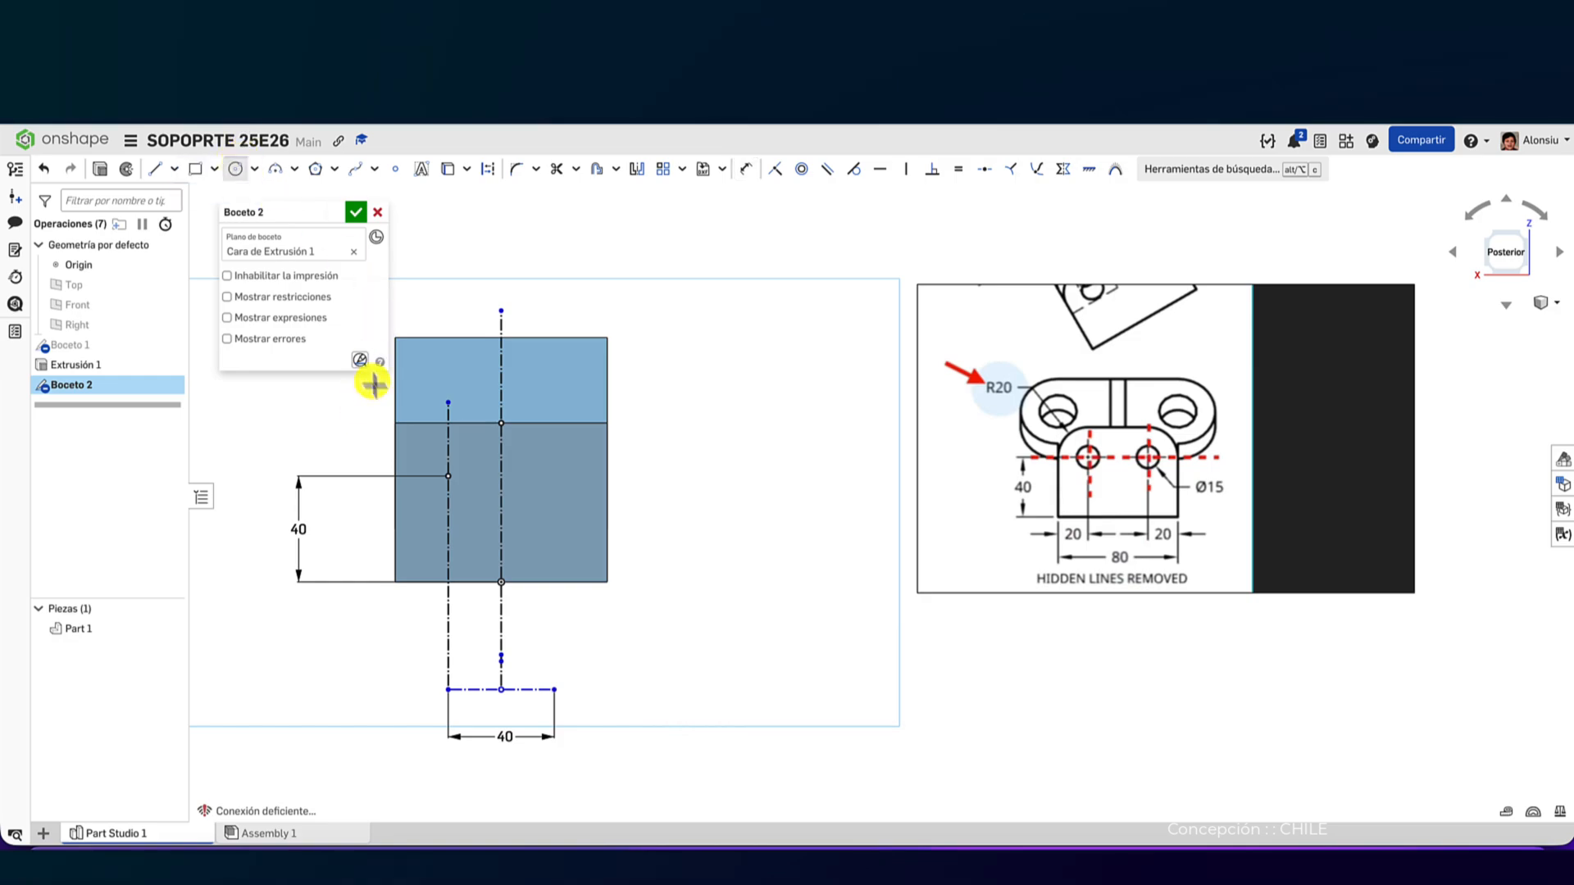
click(473, 484)
key(d)
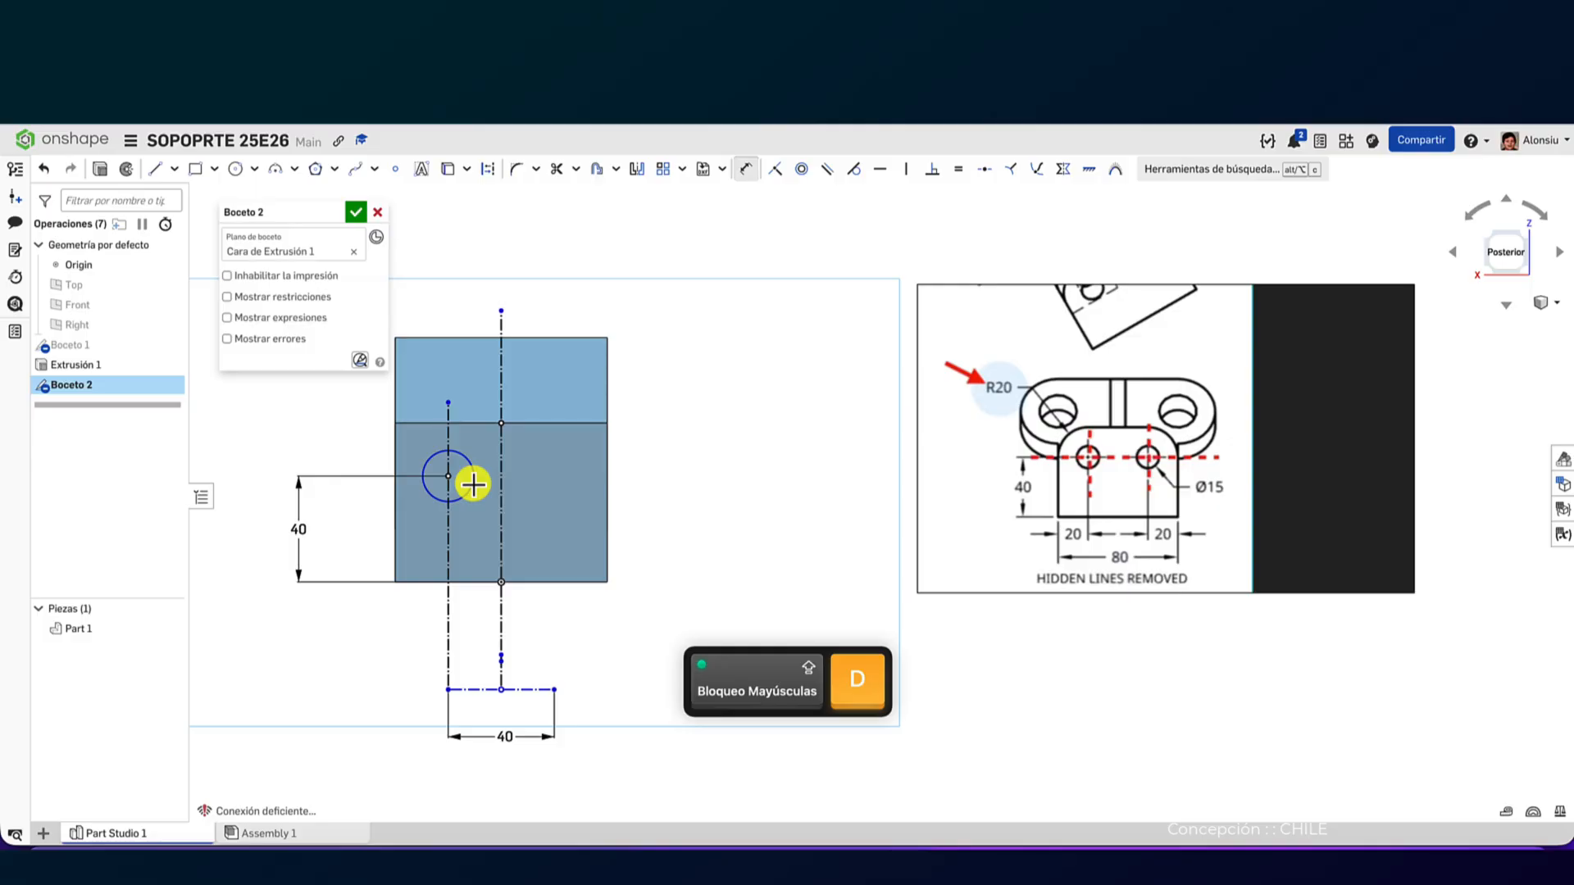
click(420, 496)
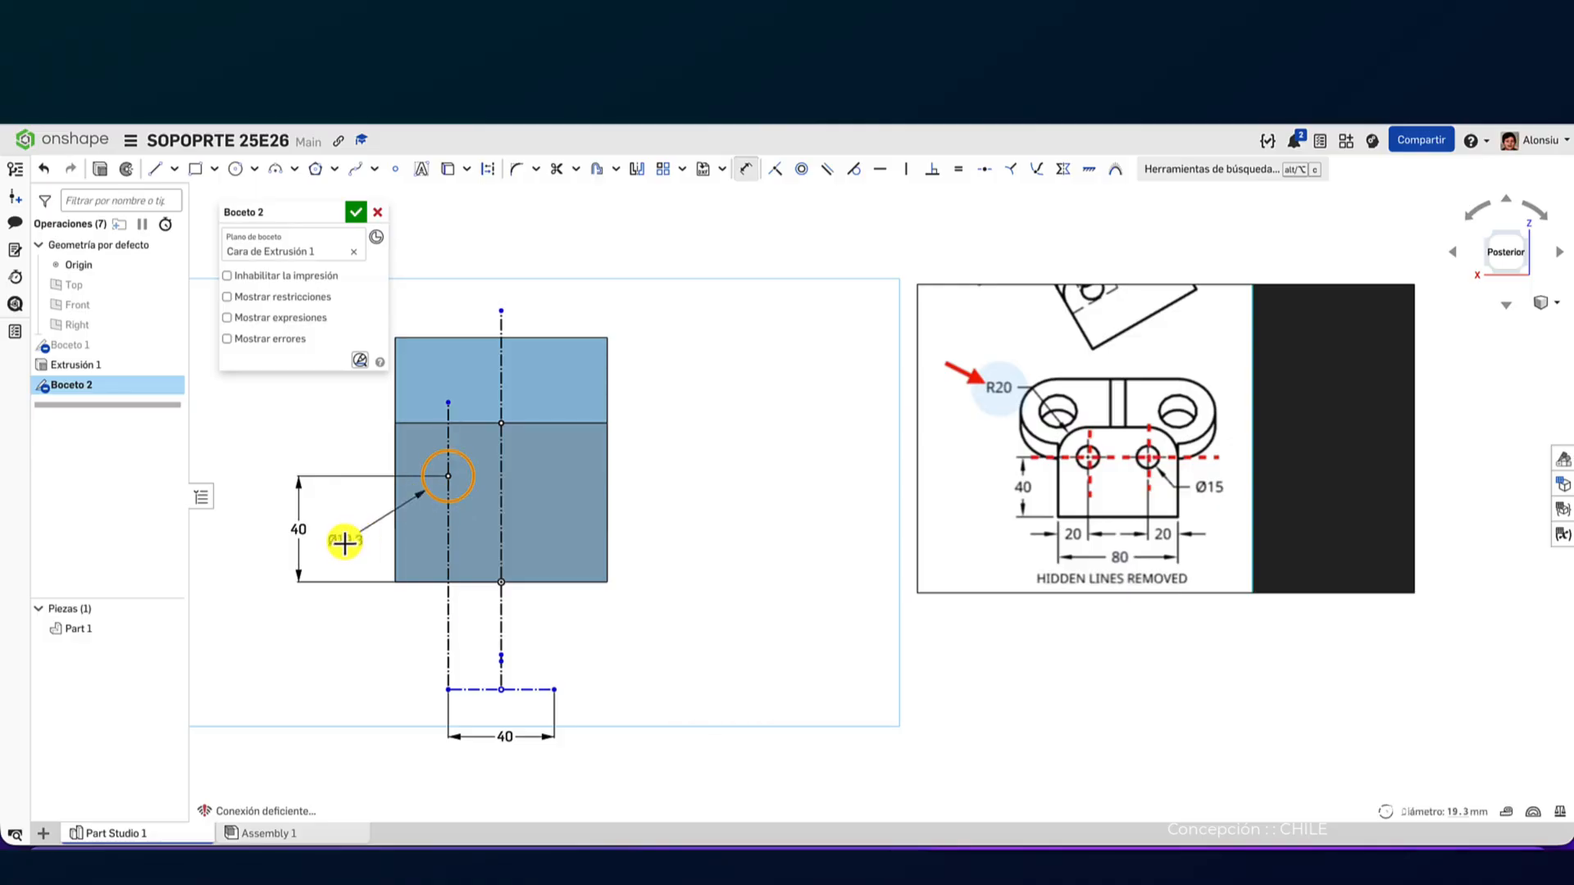
click(344, 543)
text(15)
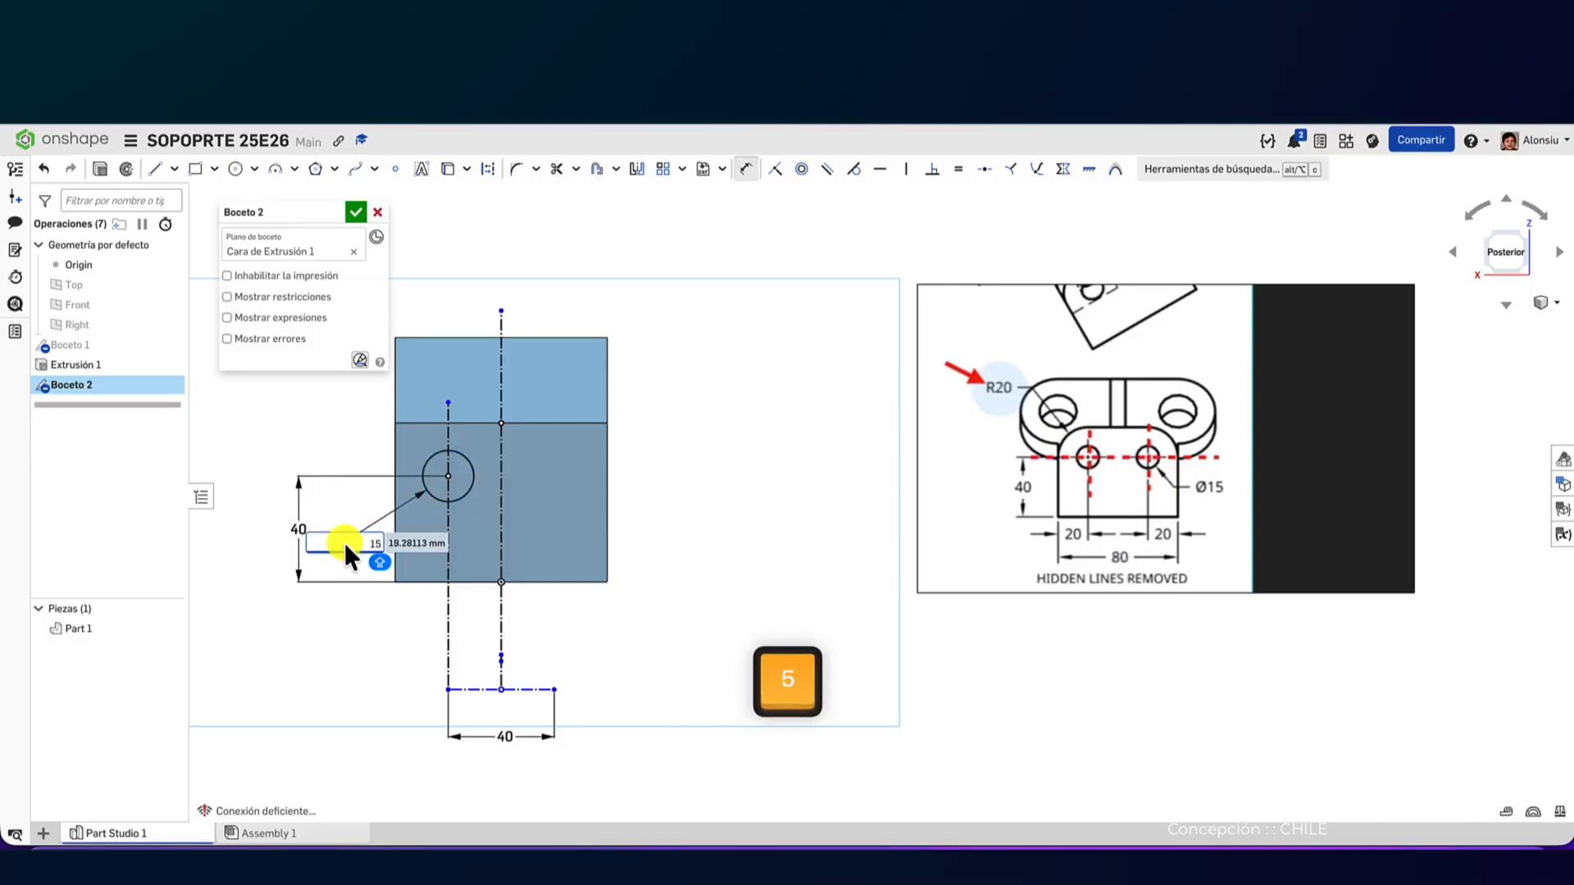
key(Return)
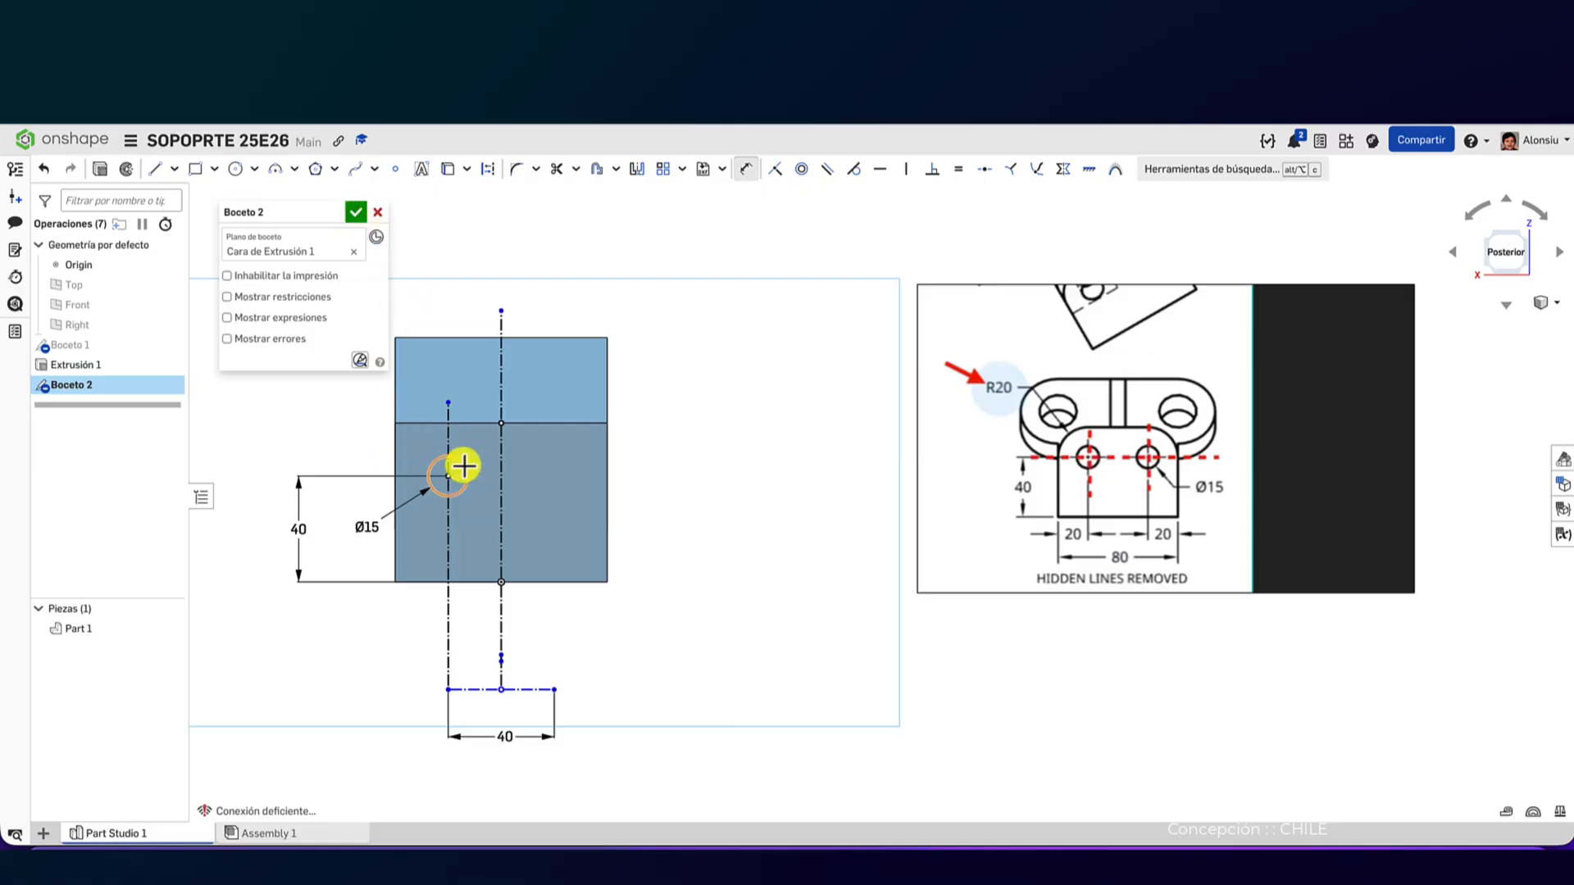
- Mirror the 15 mm circle about the vertical centreline and finish the sketch
click(637, 172)
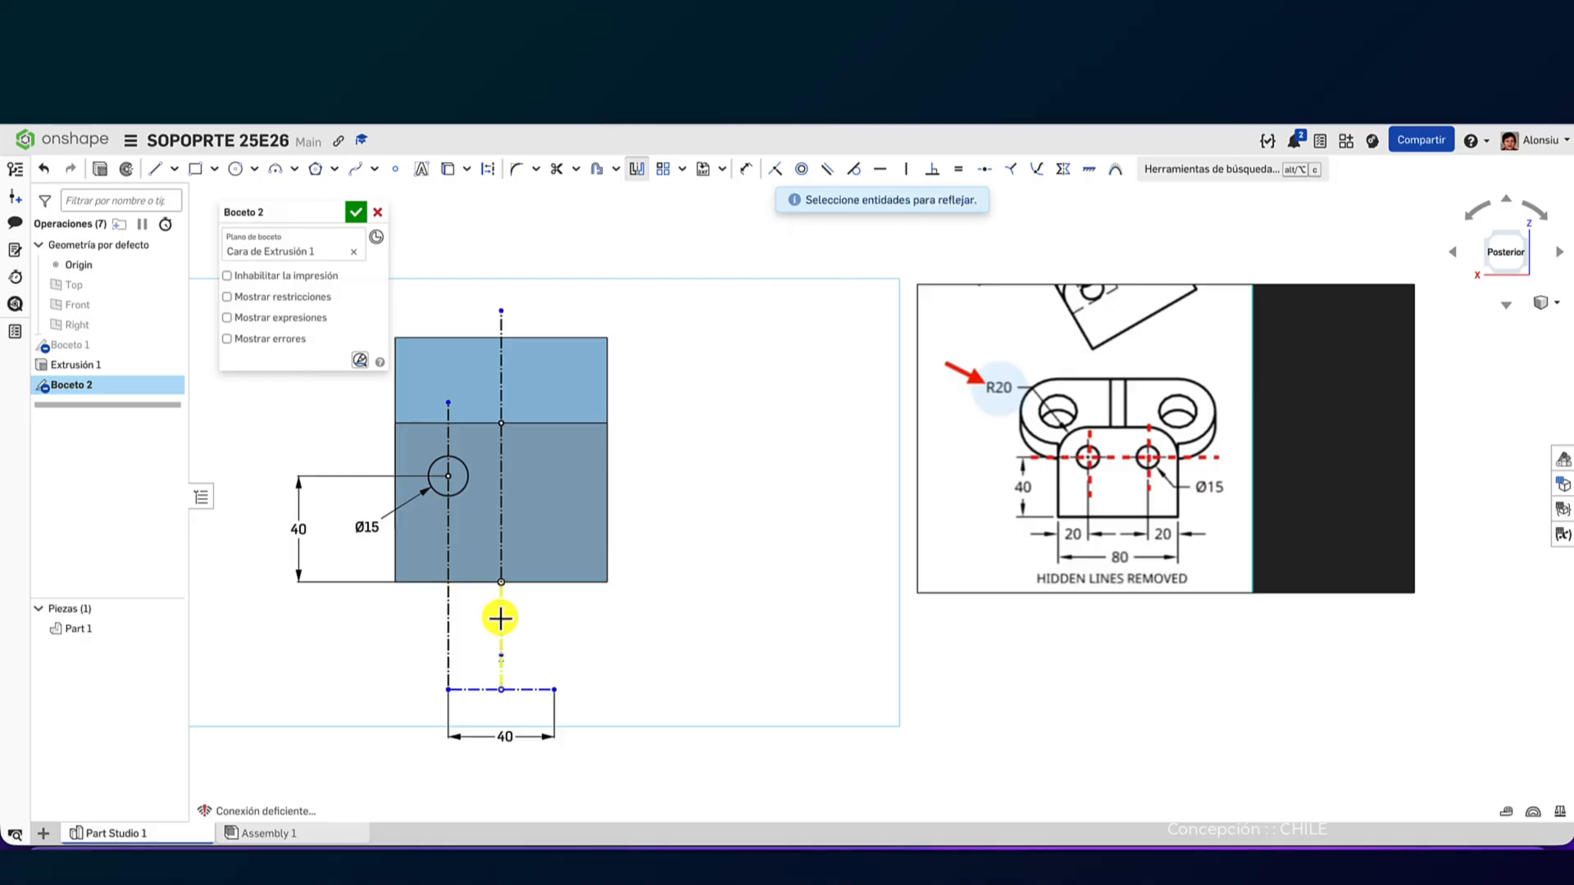
click(457, 493)
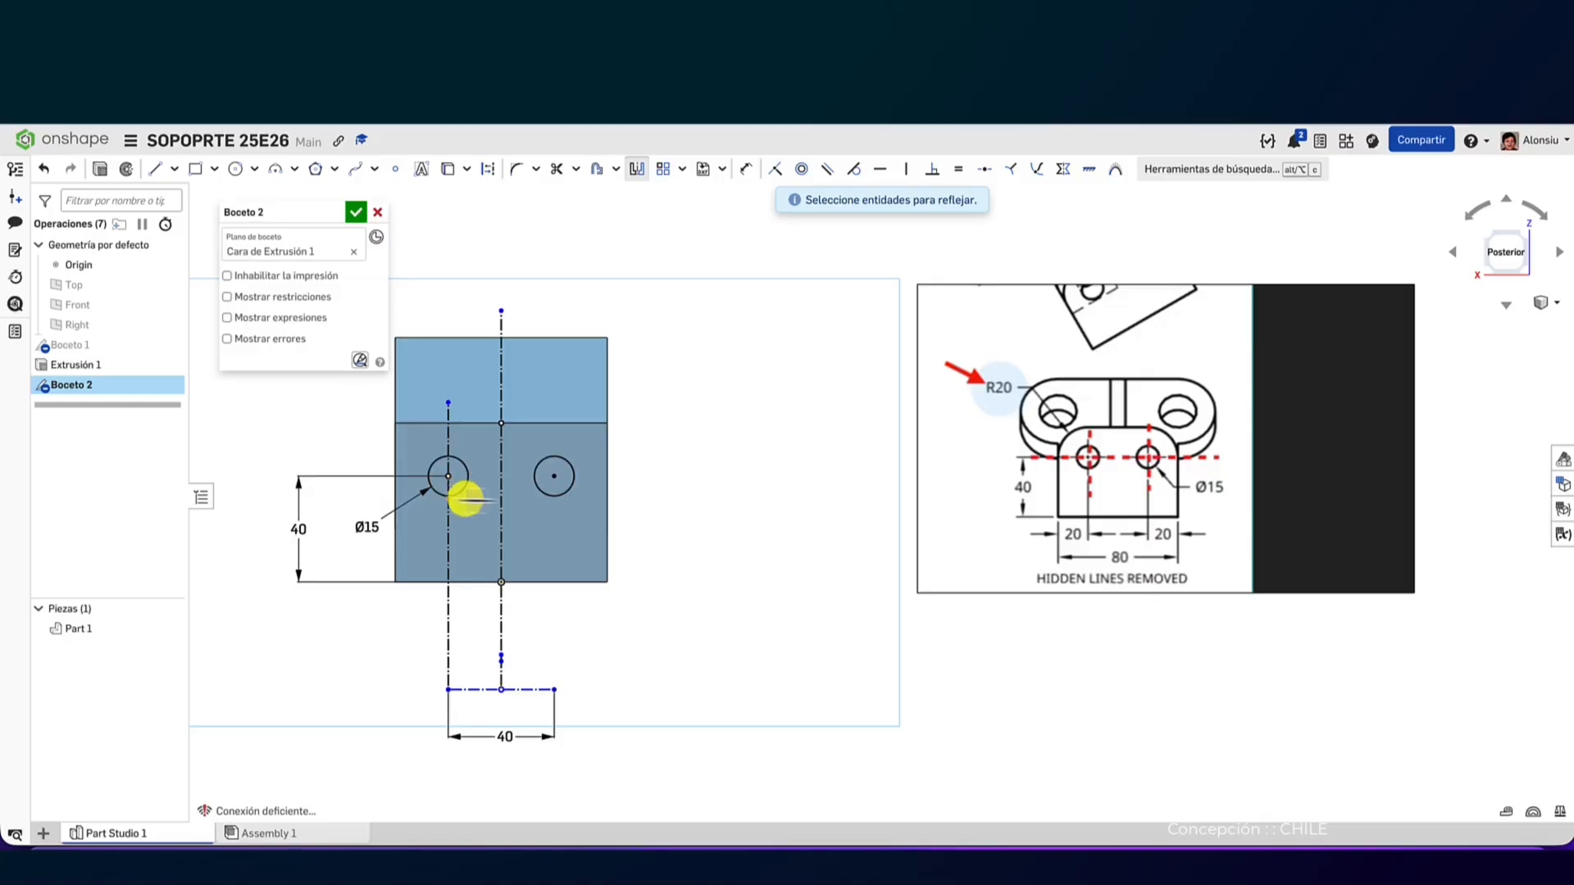
click(356, 215)
- Extrude the two 15 mm circles as surfaces, 81.5 mm deep through the short upright
right_drag(675, 614, 541, 597)
click(544, 579)
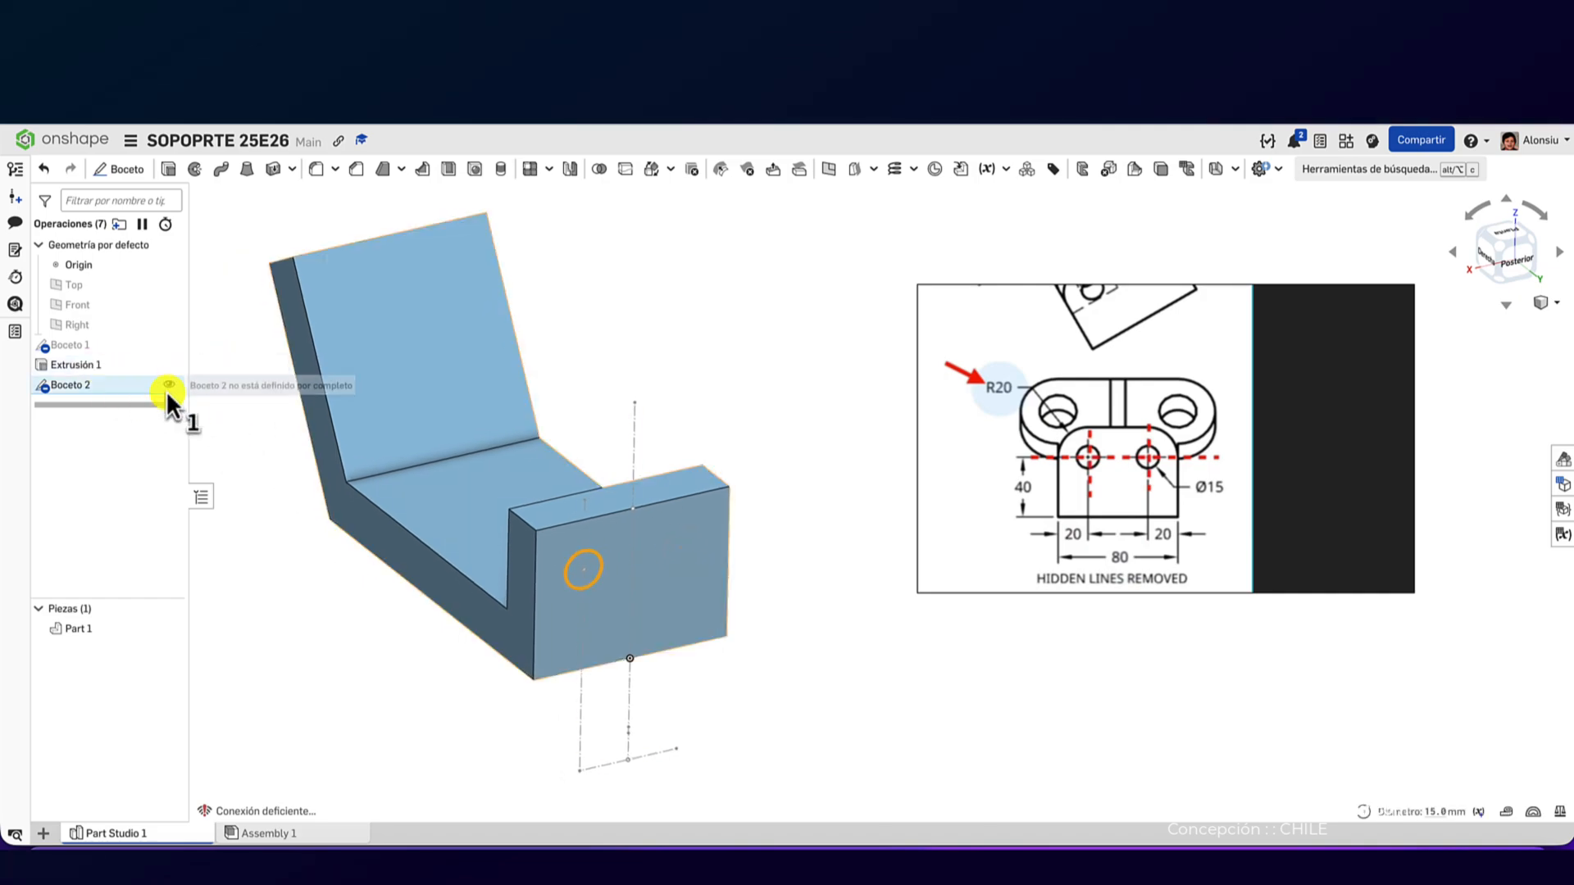
right_drag(246, 459, 249, 457)
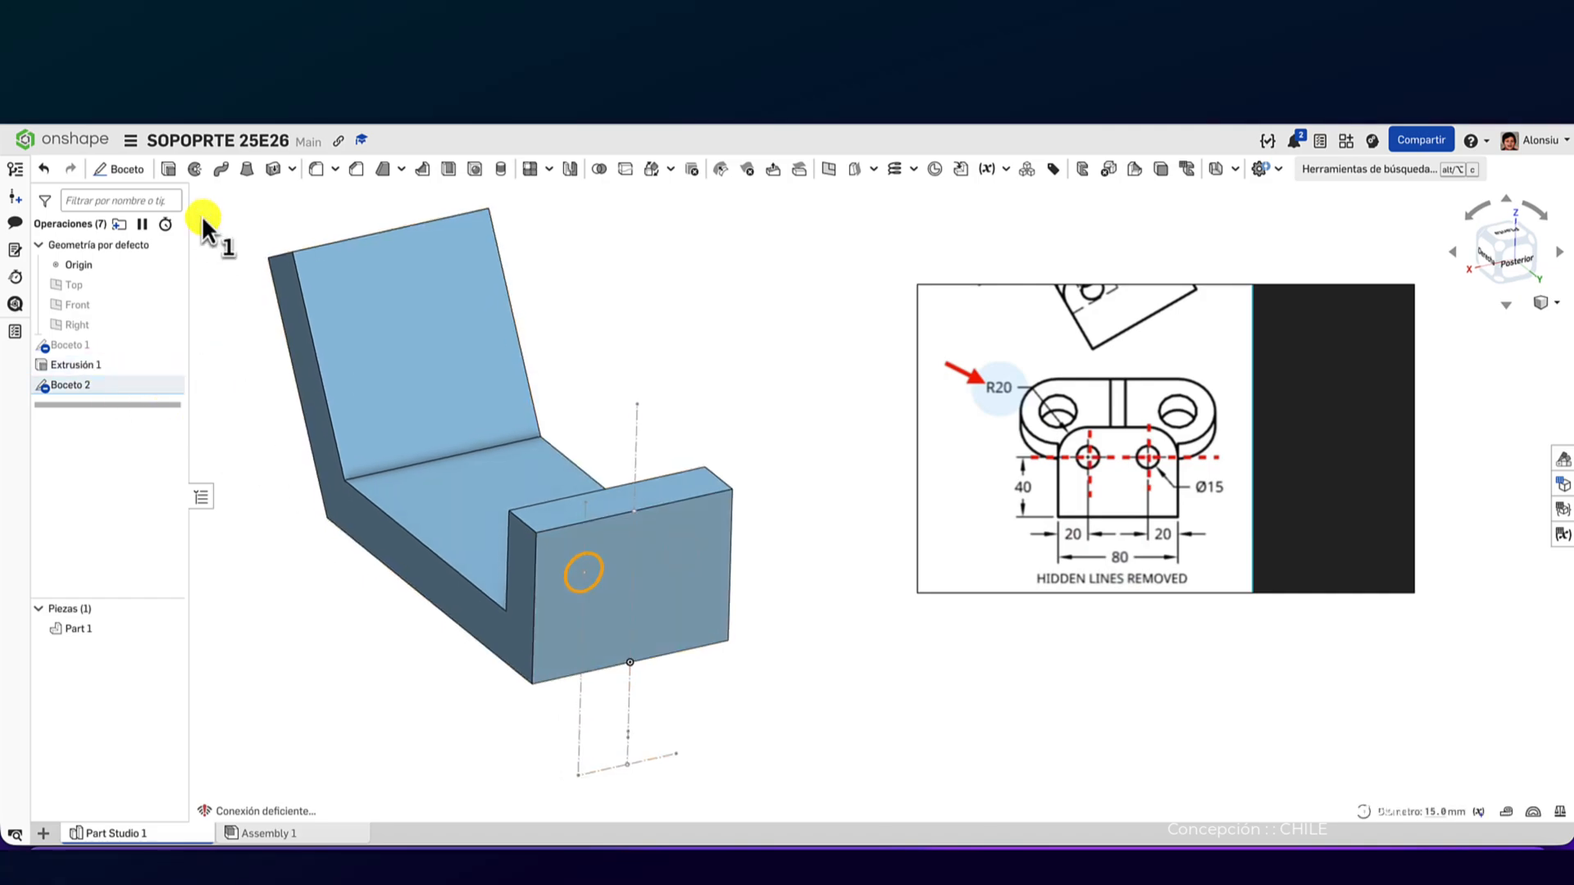
click(168, 170)
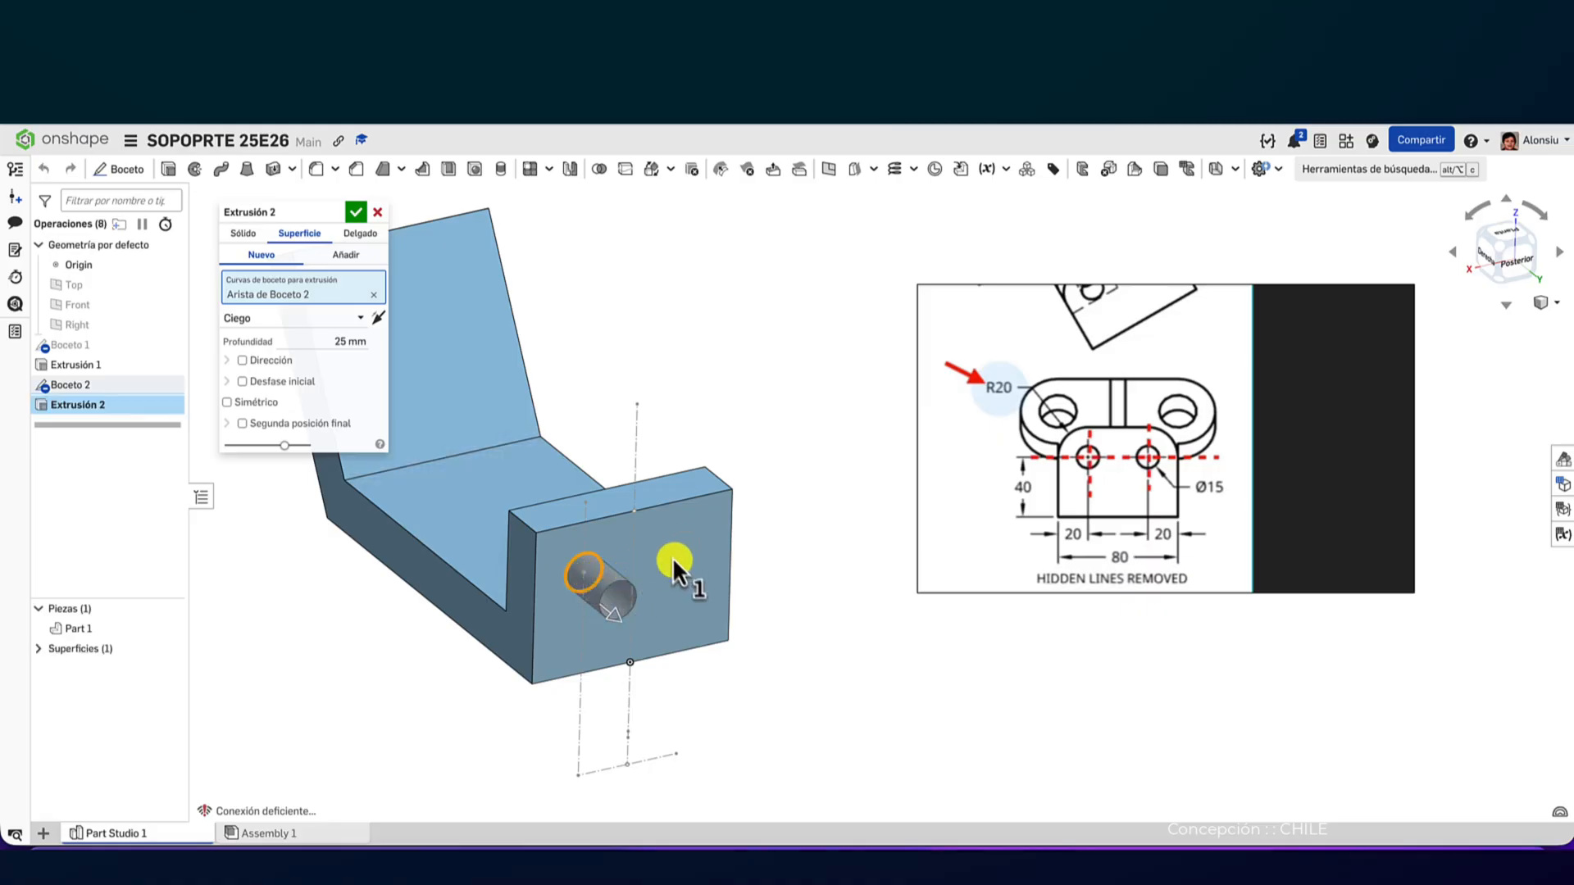
click(695, 541)
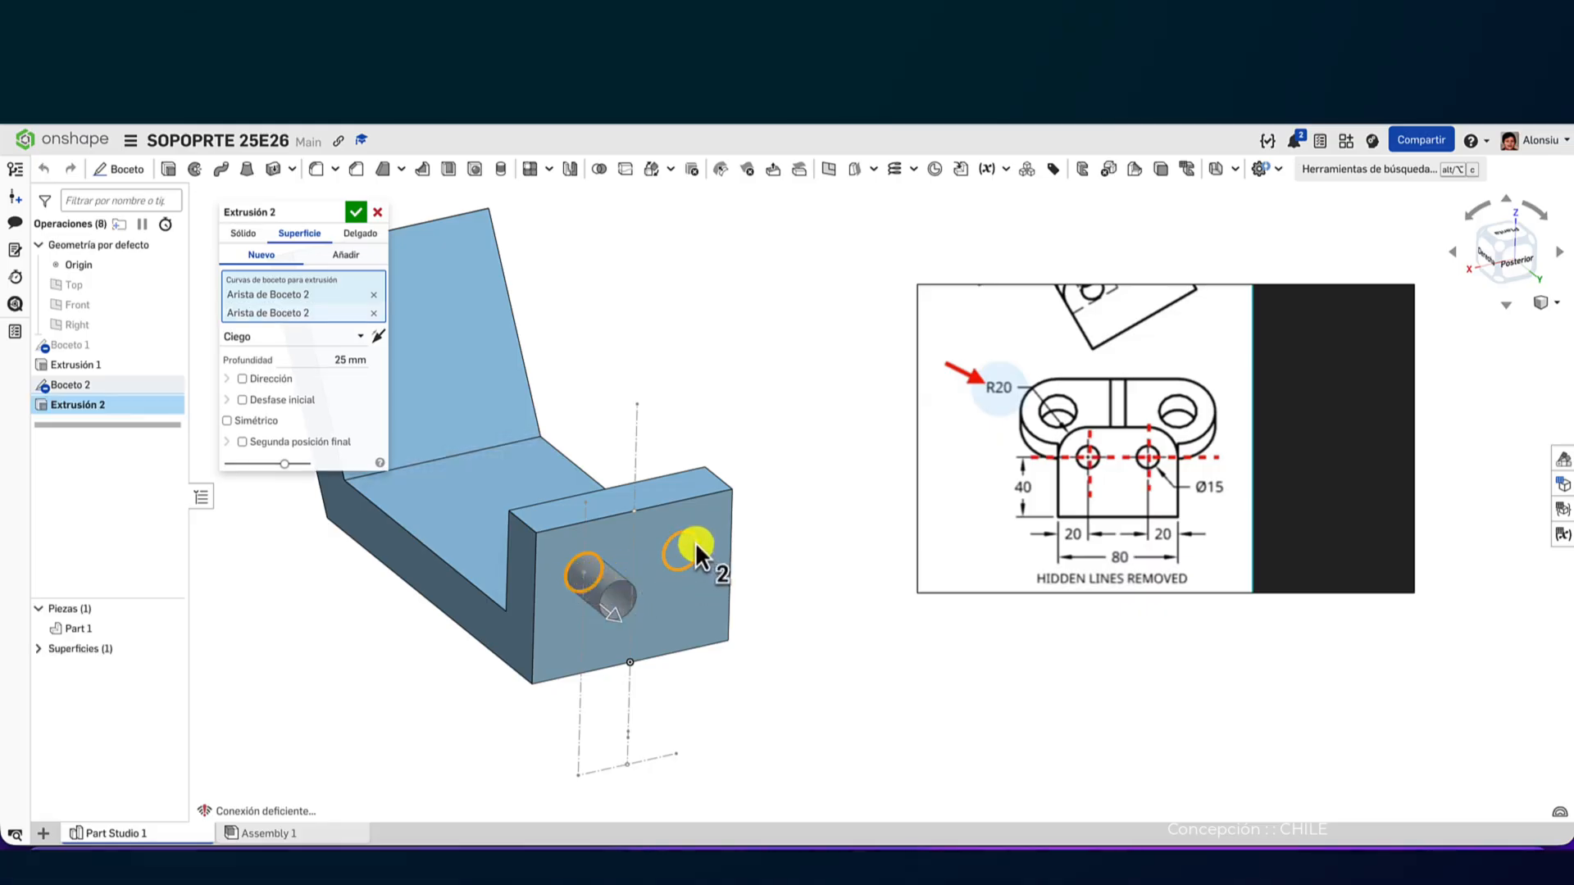
drag(611, 614, 456, 510)
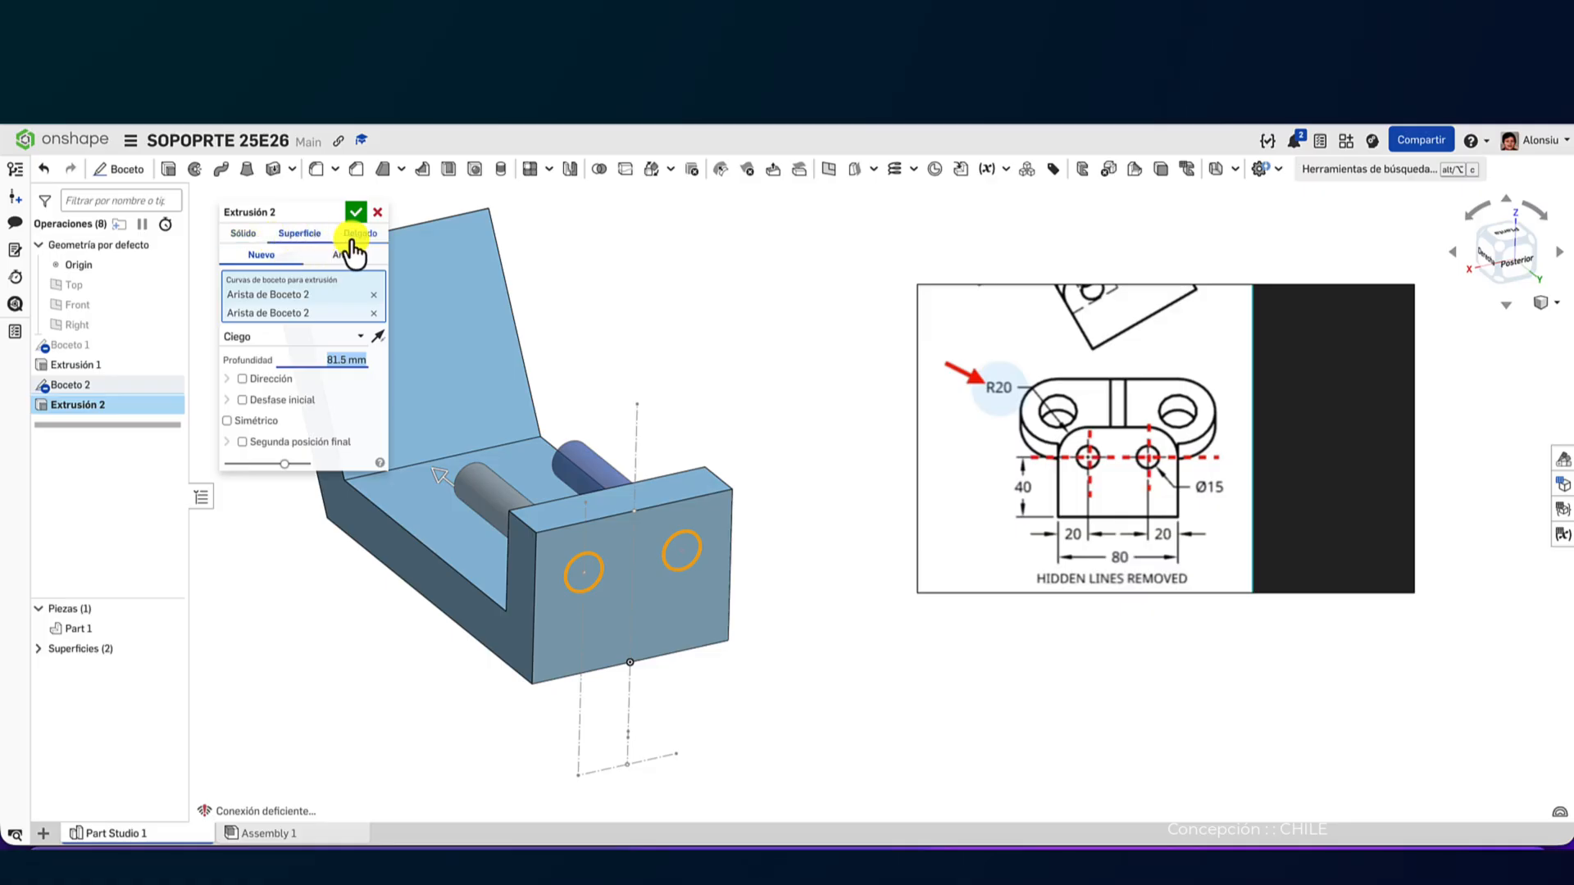
- Change the extrusion to a solid removal of both circle regions to cut the holes through the short upright
click(243, 235)
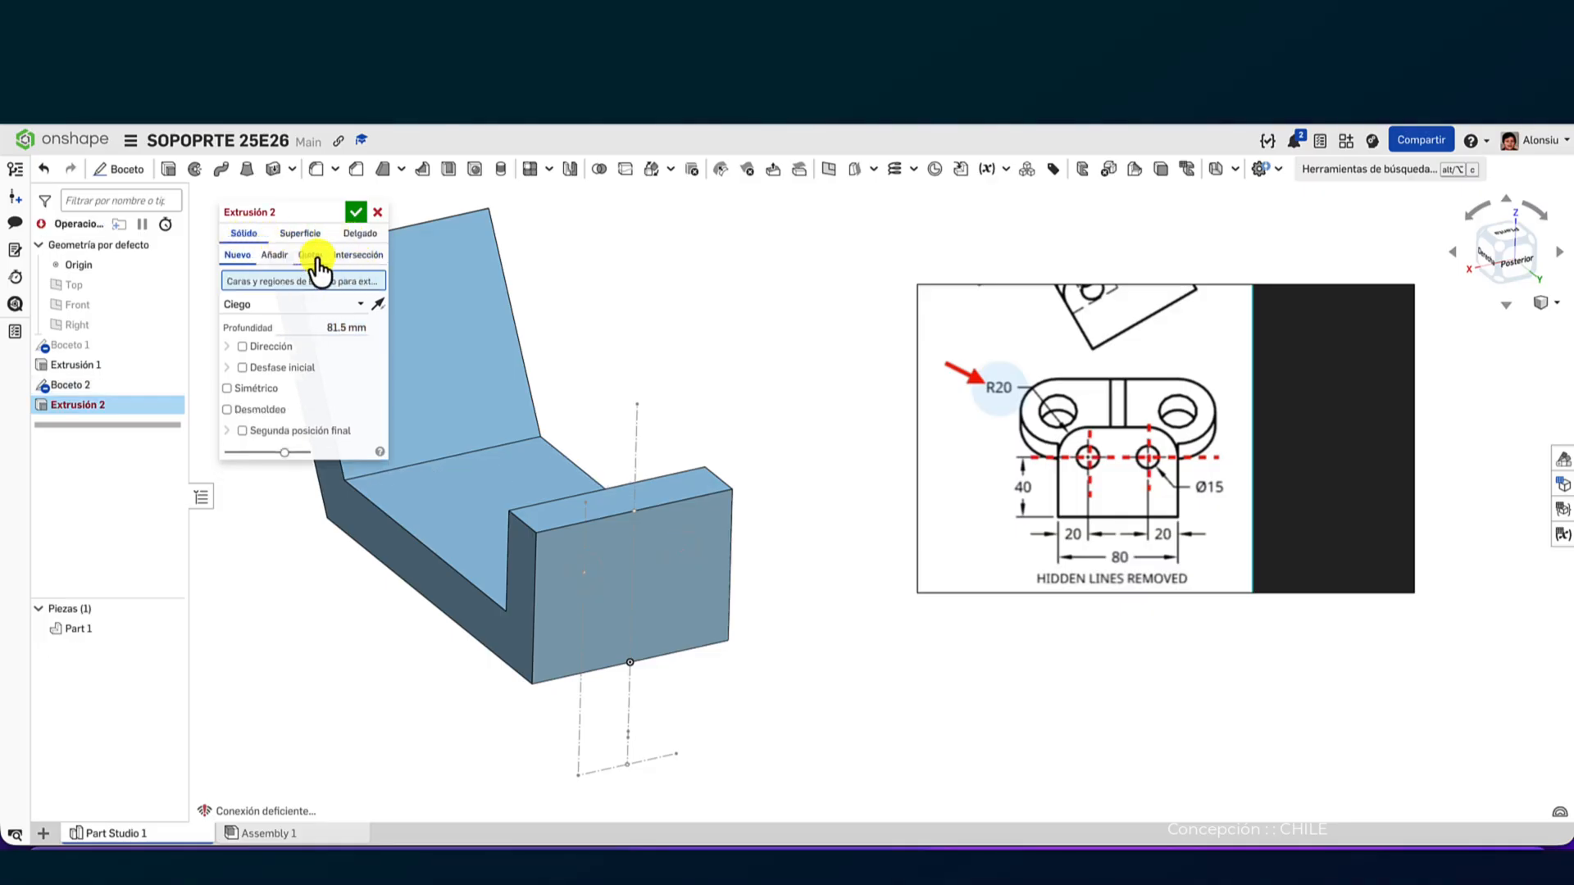
click(311, 256)
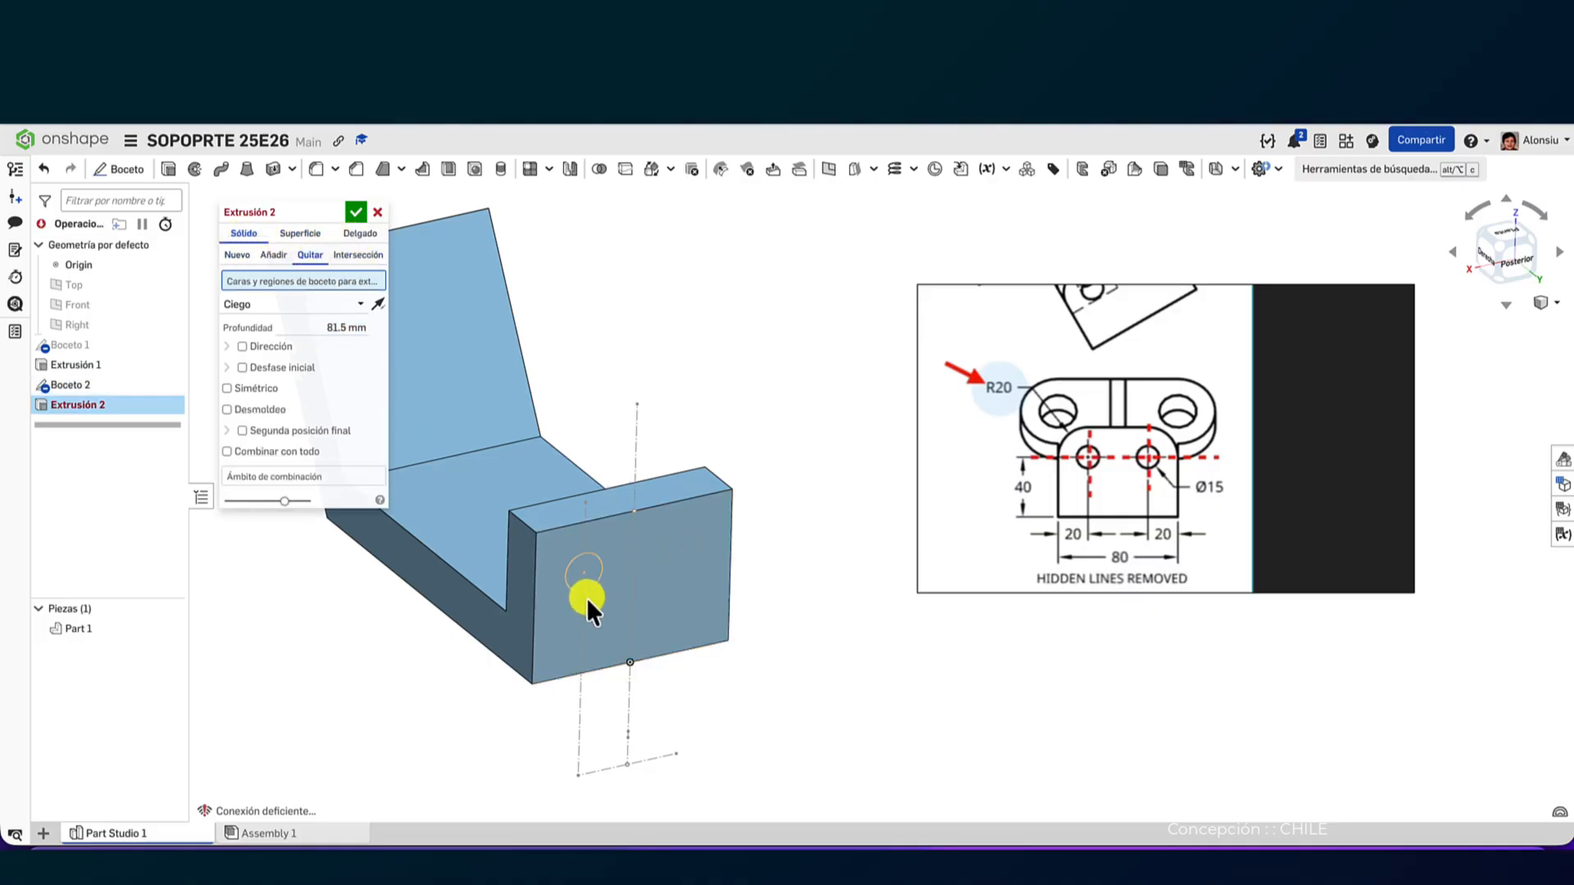
click(582, 587)
click(675, 559)
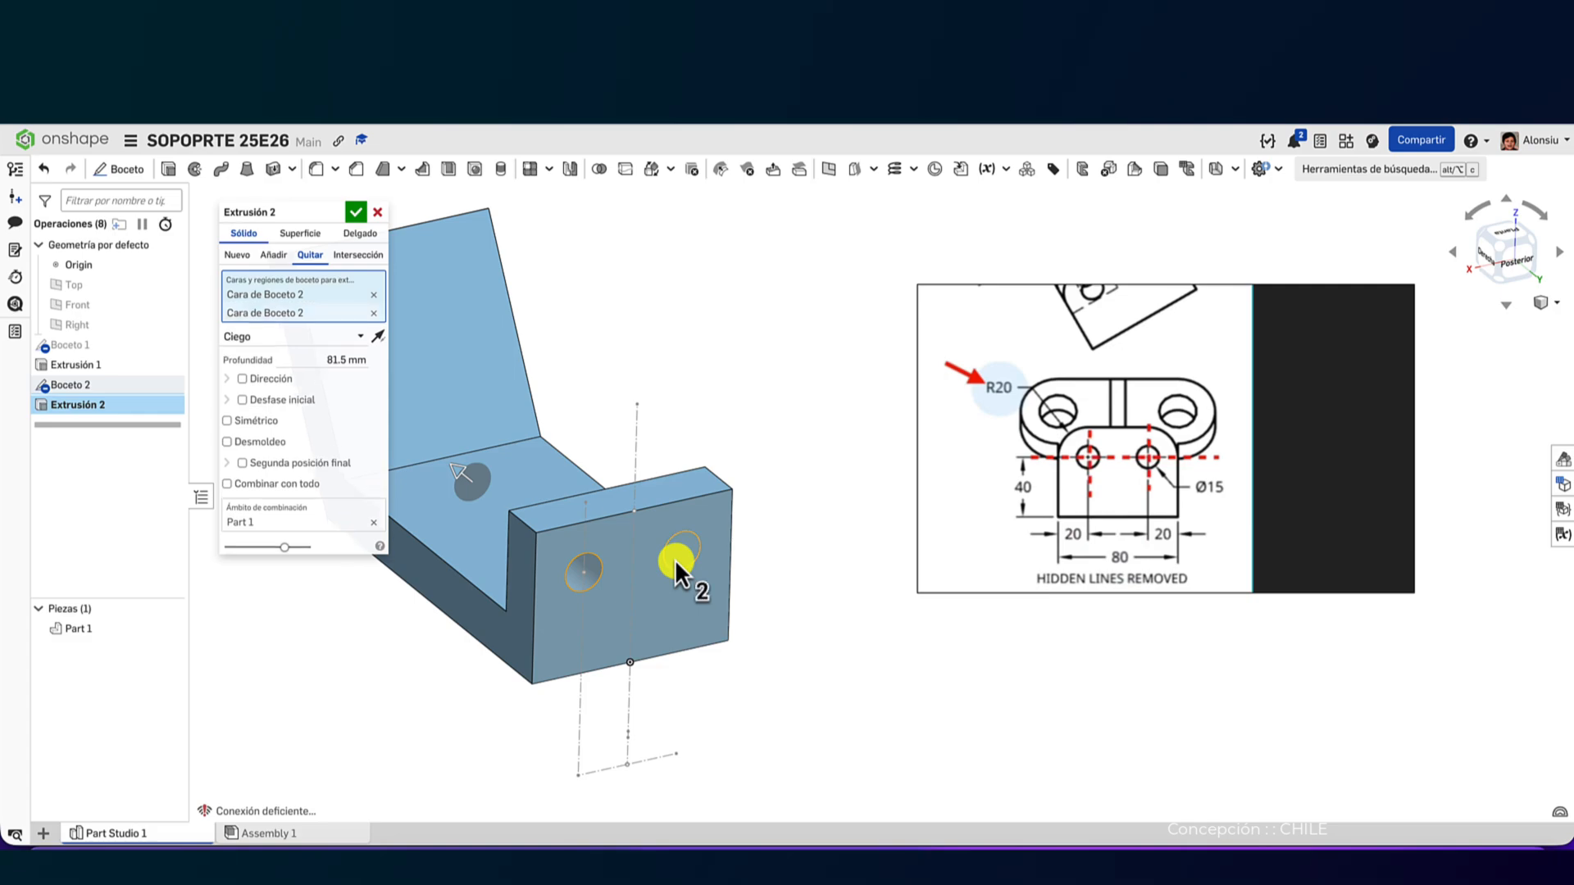
click(357, 213)
key(Left)
key(Left)
key(Left)
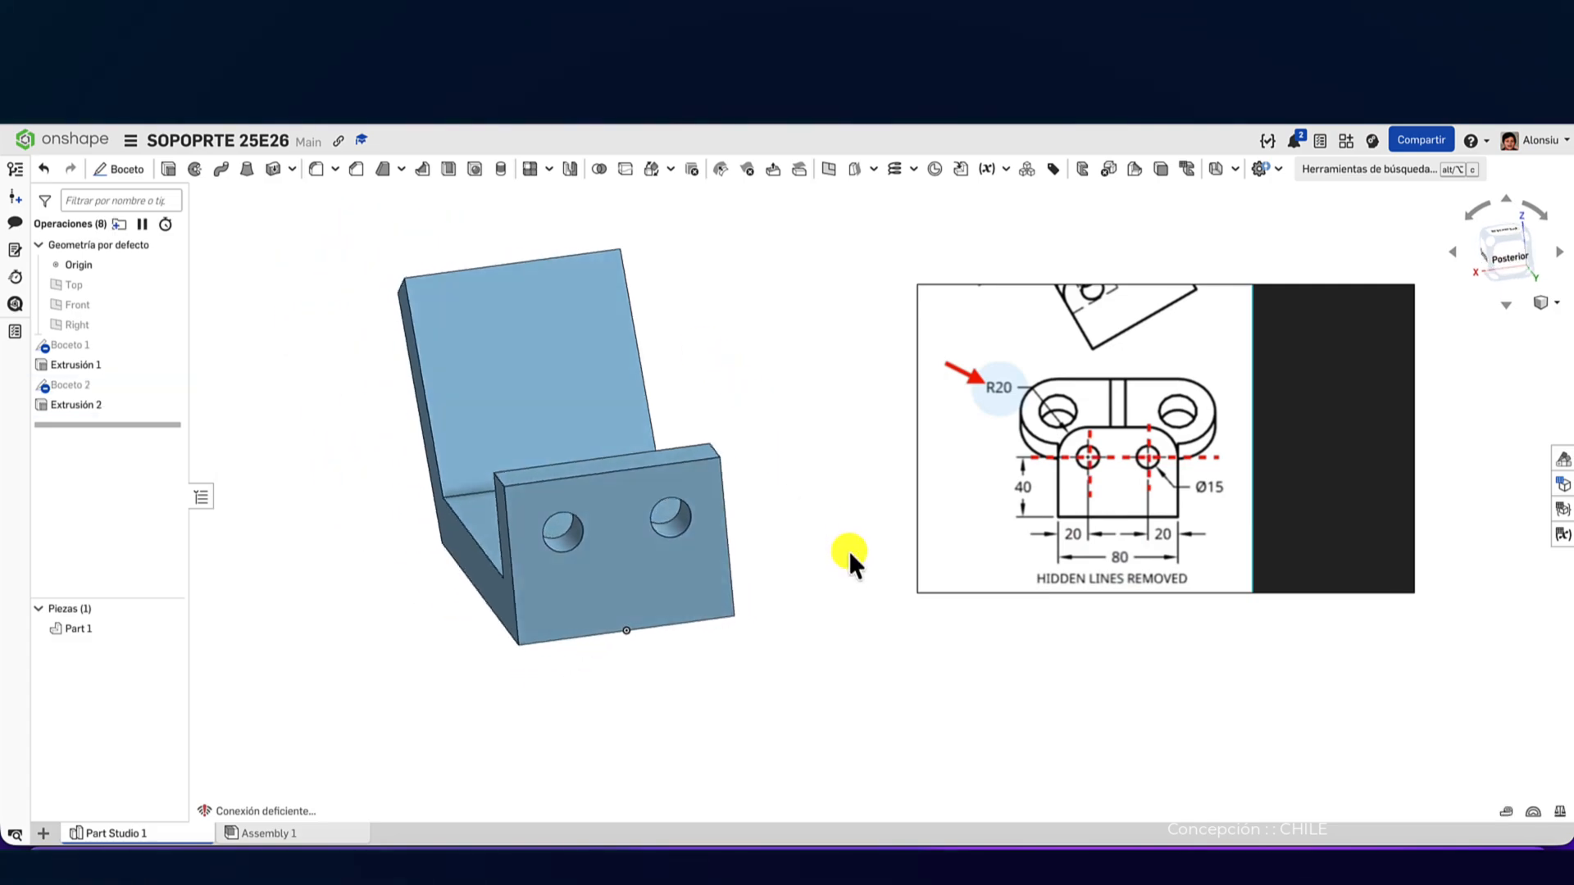
- Fillet the two upper corner edges of the short upright with a 20 mm radius
key(Right)
key(Right)
key(Down)
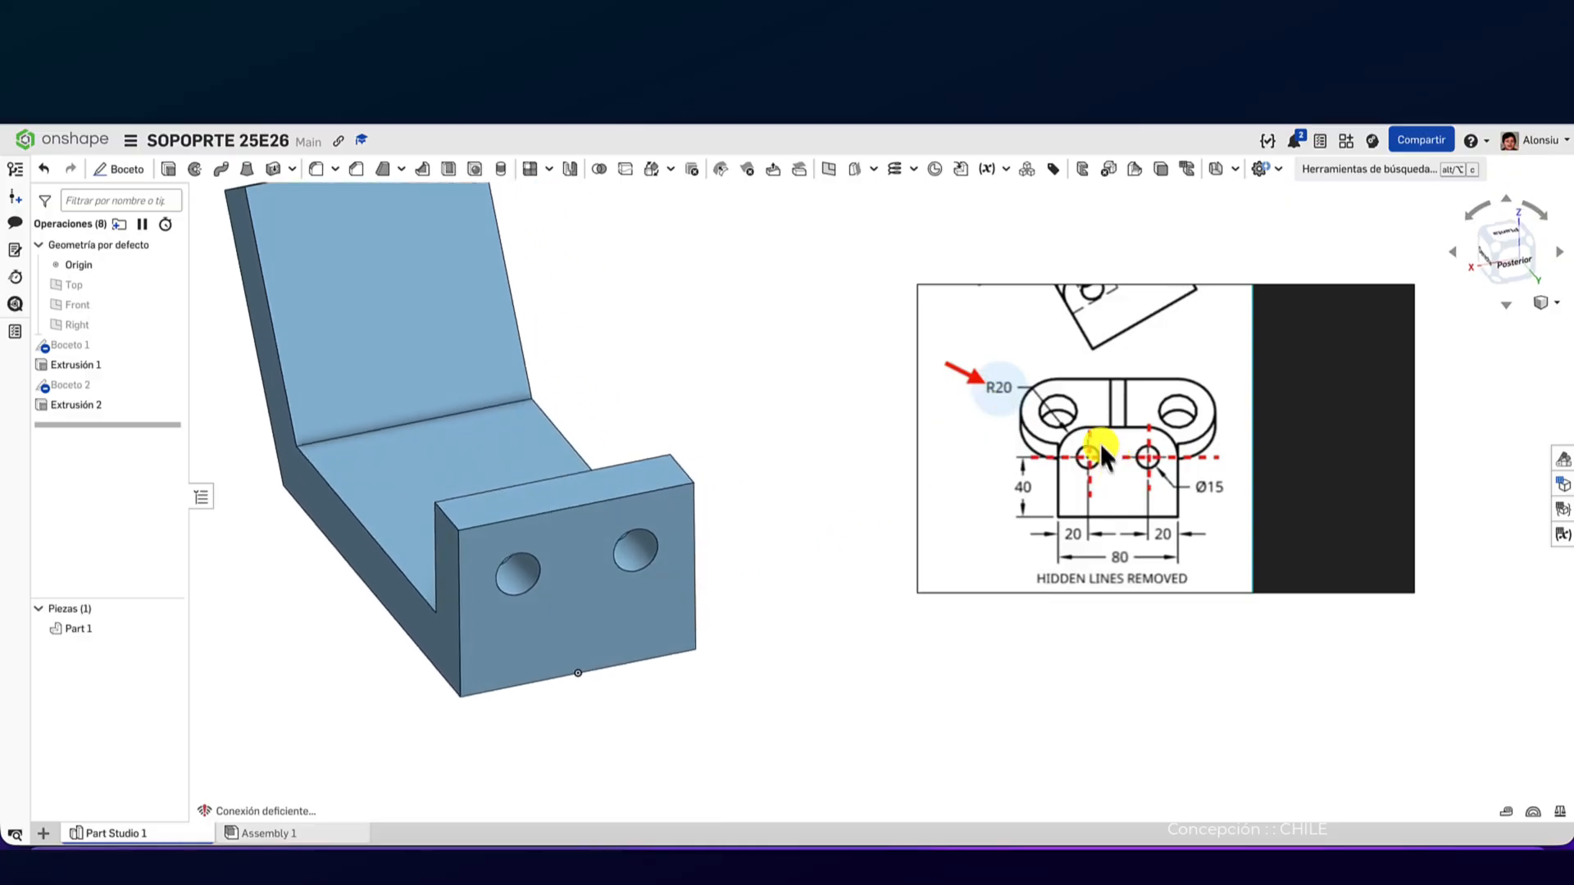
key(Right)
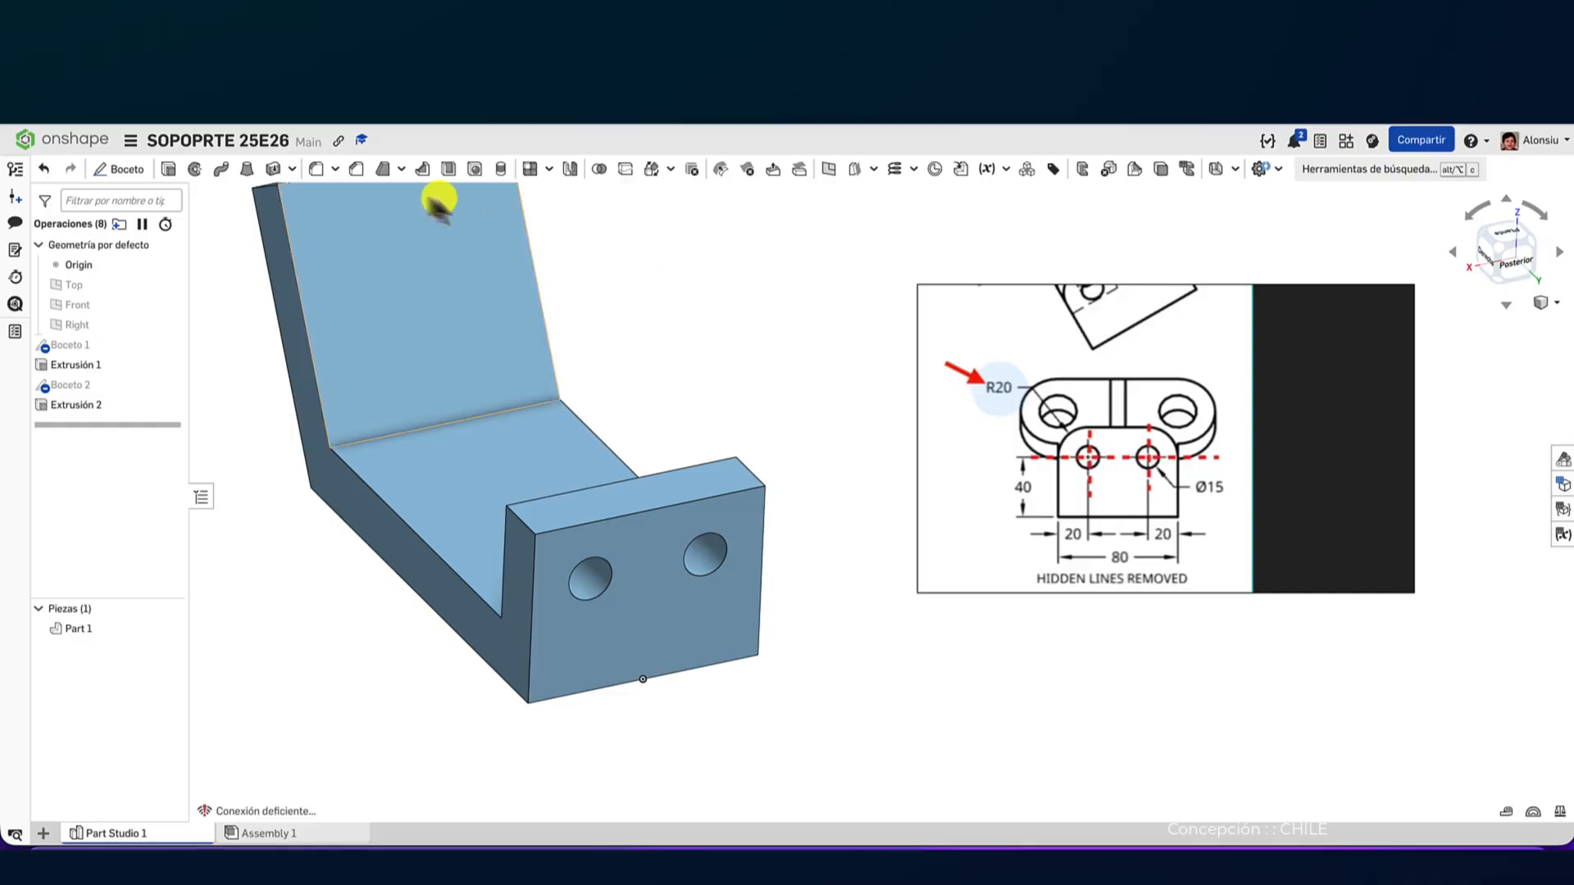
click(314, 173)
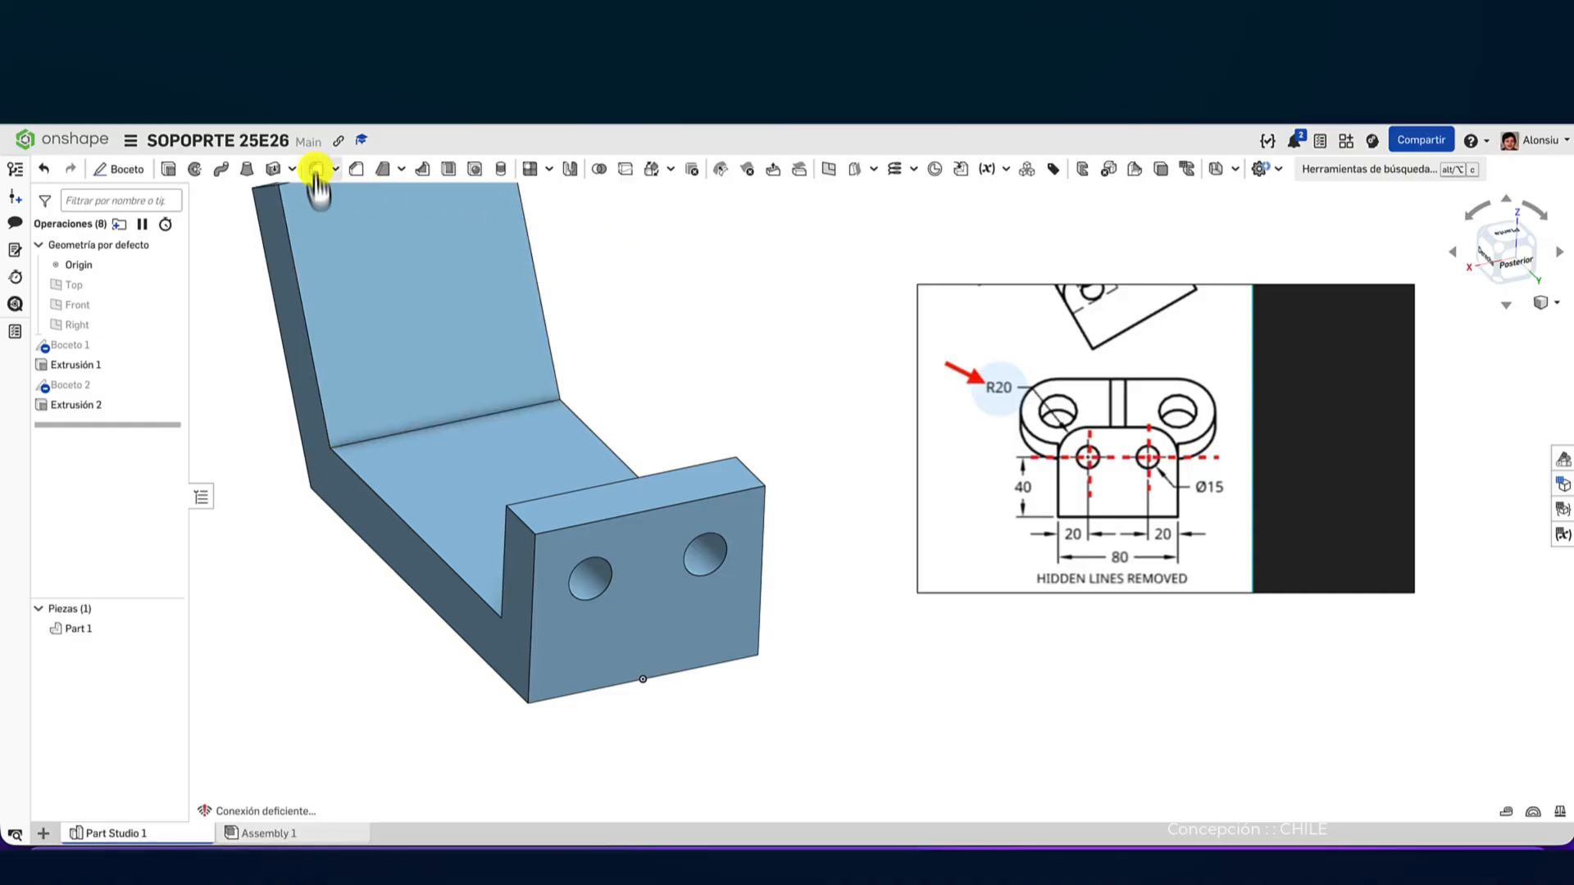
click(518, 518)
click(745, 467)
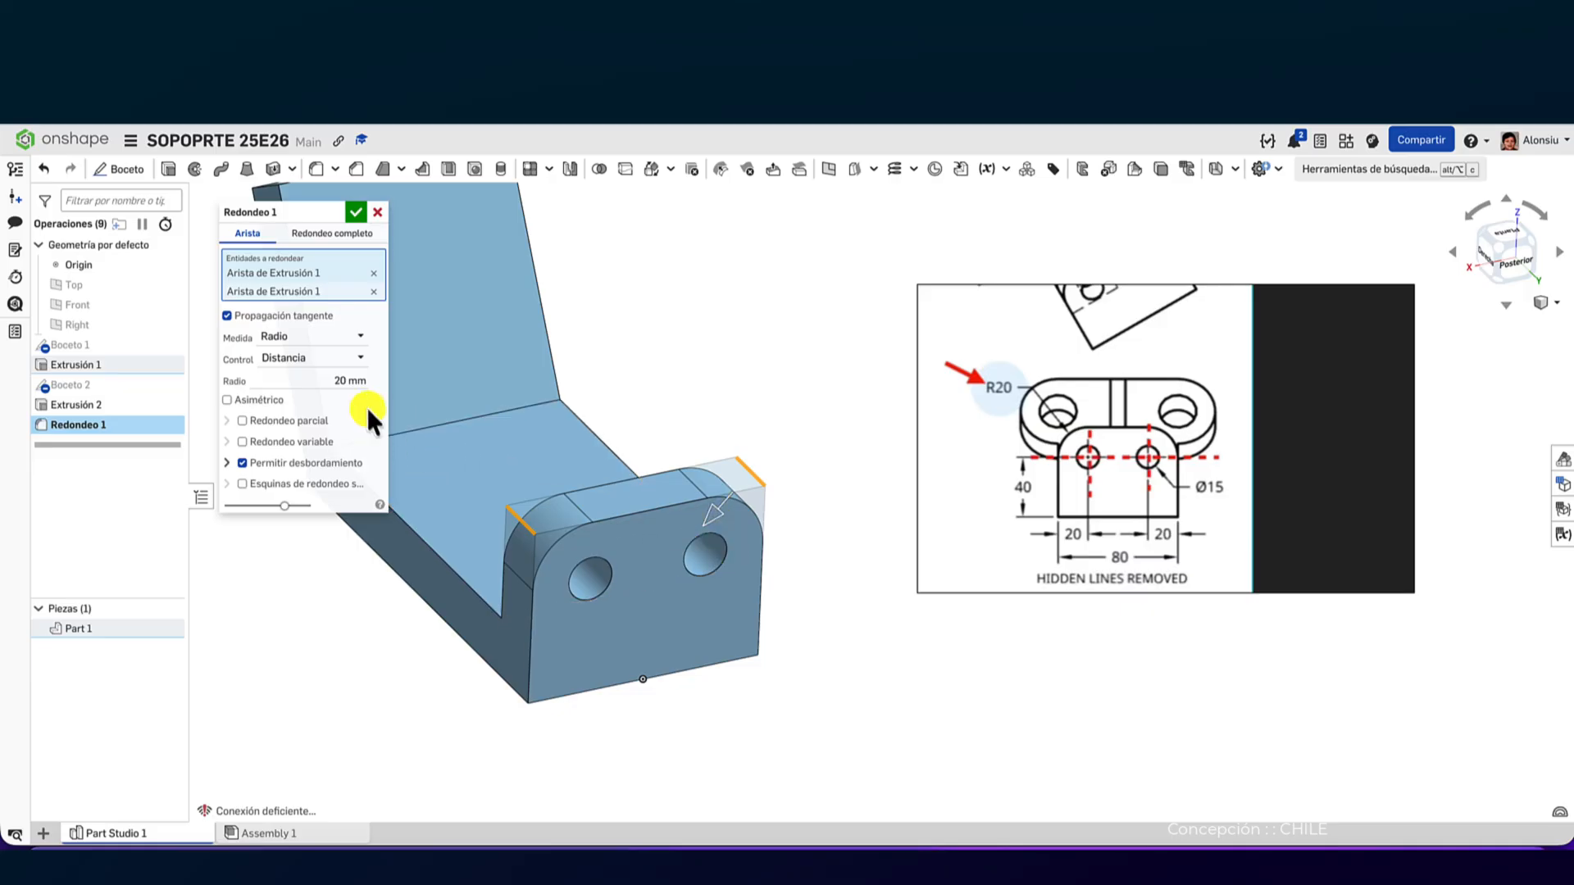
click(355, 212)
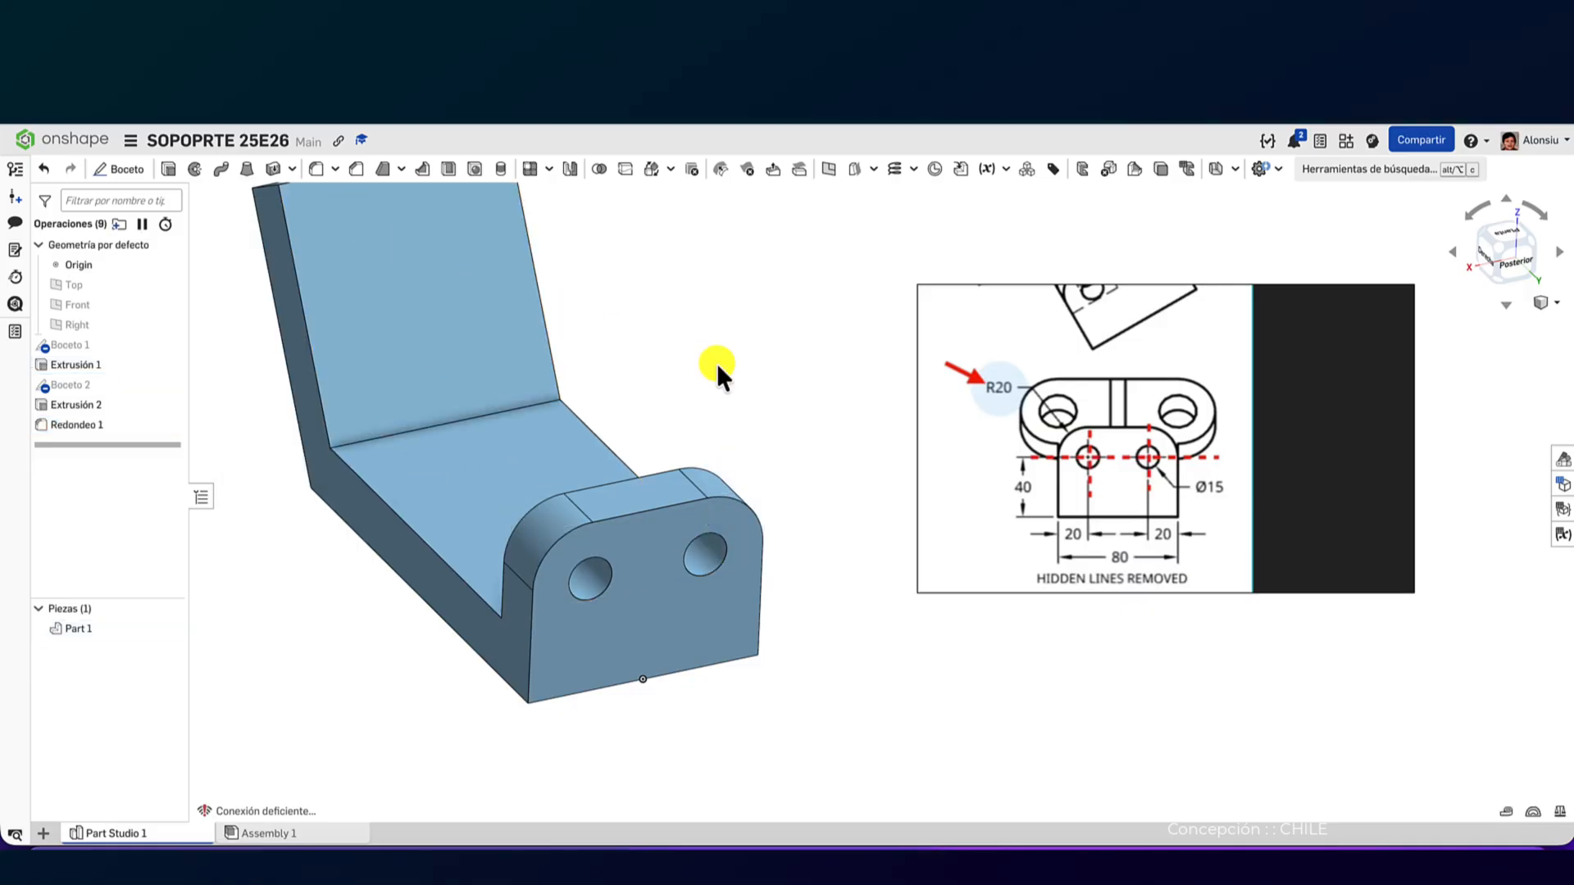
- Show the Right plane and enlarge it until it extends beyond the inclined arm
scroll(716, 362, down, 3)
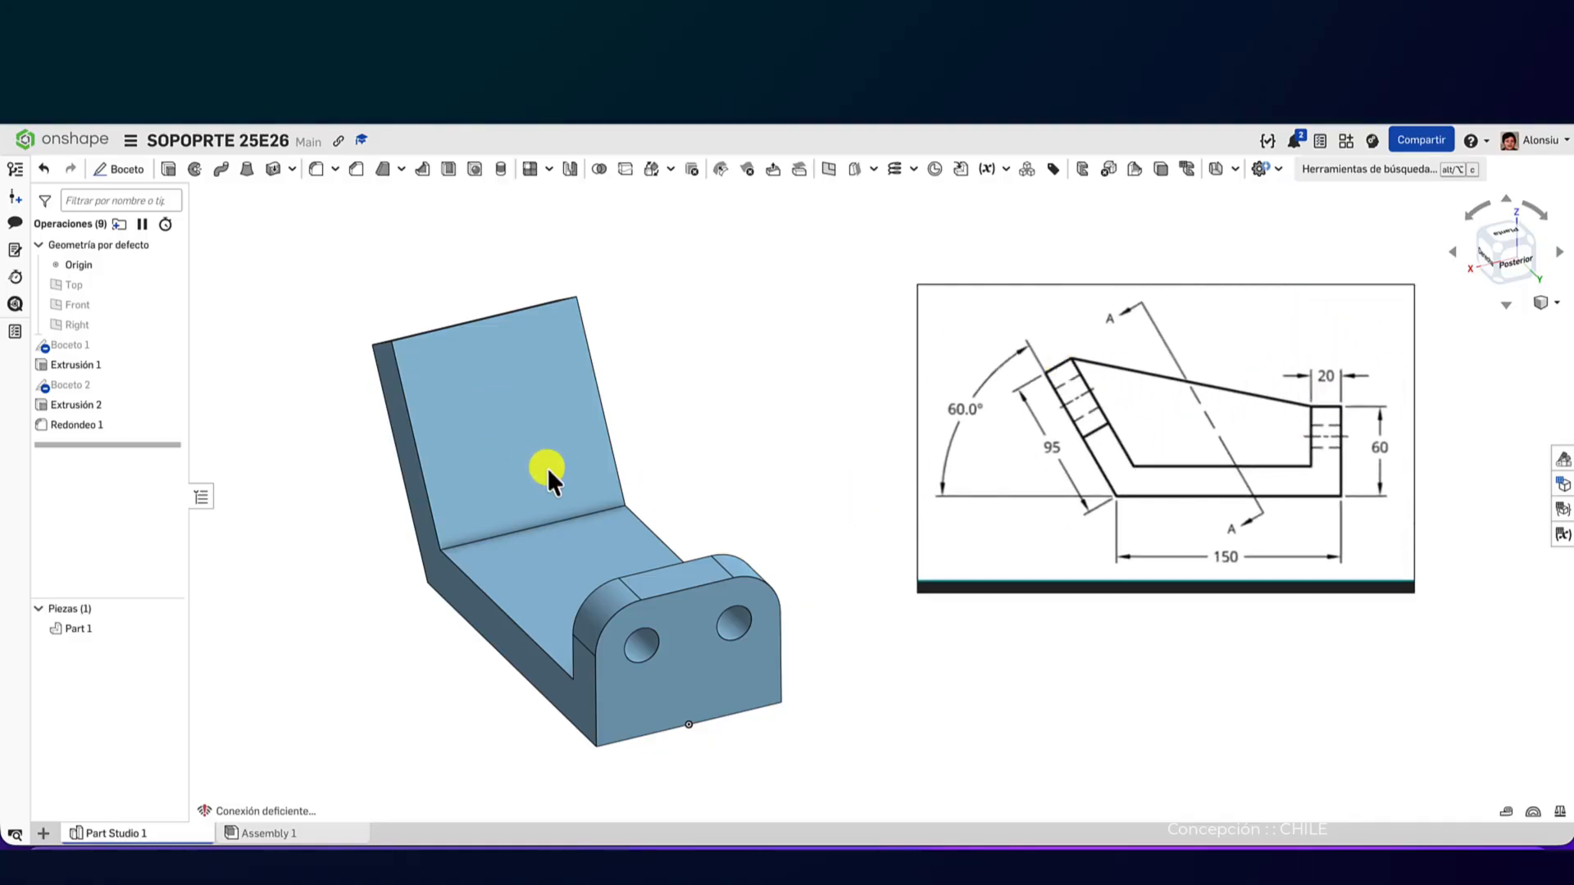
mouse_move(682, 499)
middle_down()
mouse_move(651, 454)
mouse_move(701, 474)
middle_up()
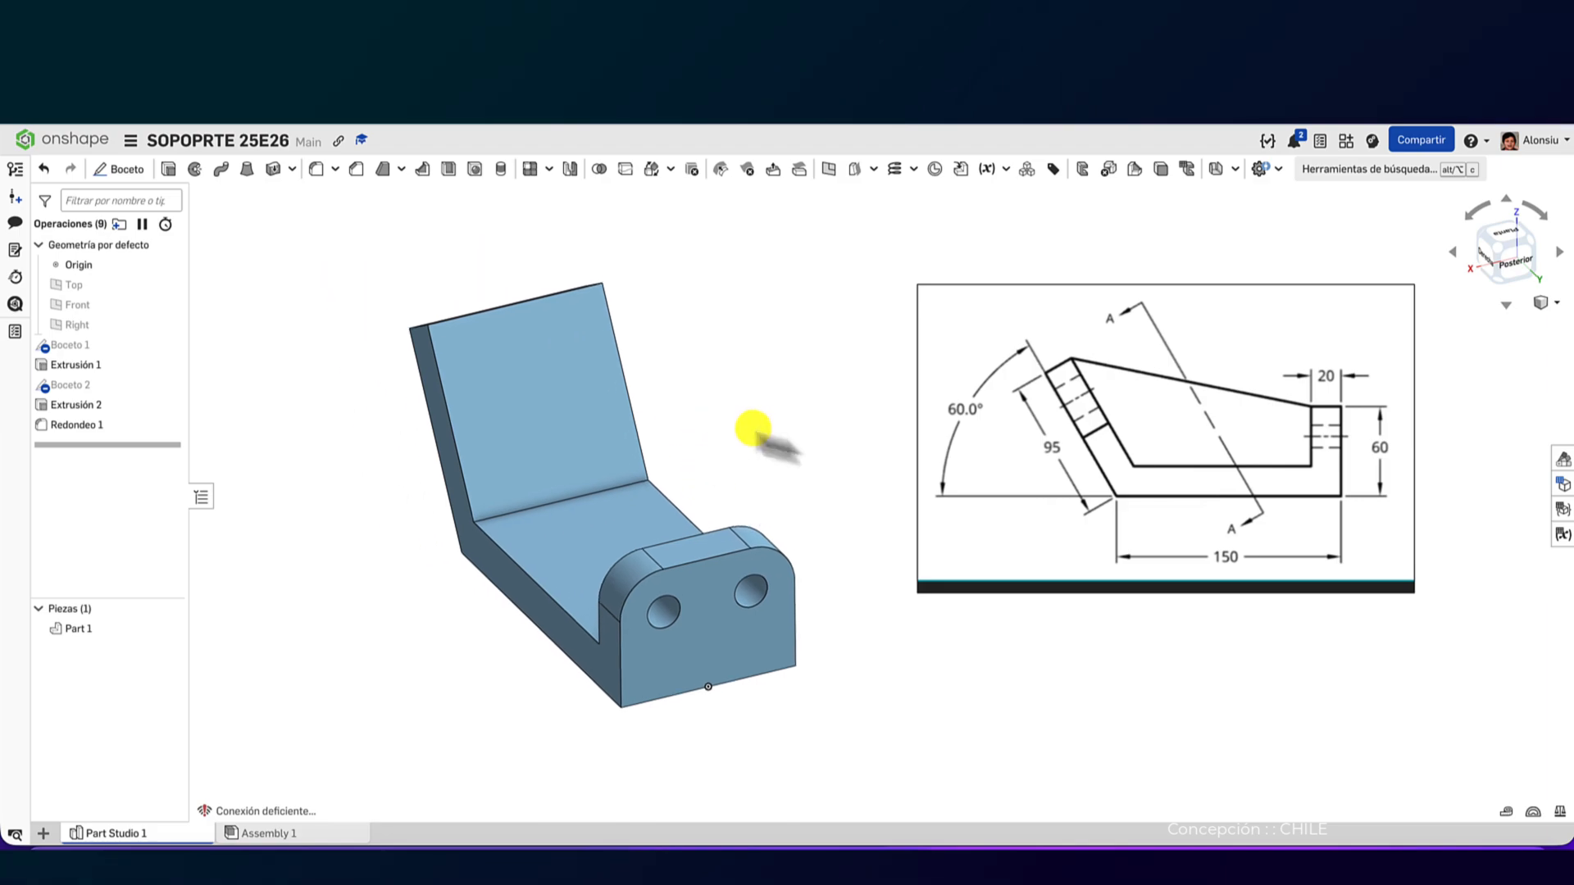
mouse_move(1326, 350)
mouse_down()
mouse_move(1194, 457)
mouse_move(1338, 607)
mouse_up()
mouse_move(1202, 506)
mouse_down()
mouse_move(1165, 559)
mouse_move(1173, 520)
mouse_move(969, 485)
mouse_move(1155, 460)
mouse_up()
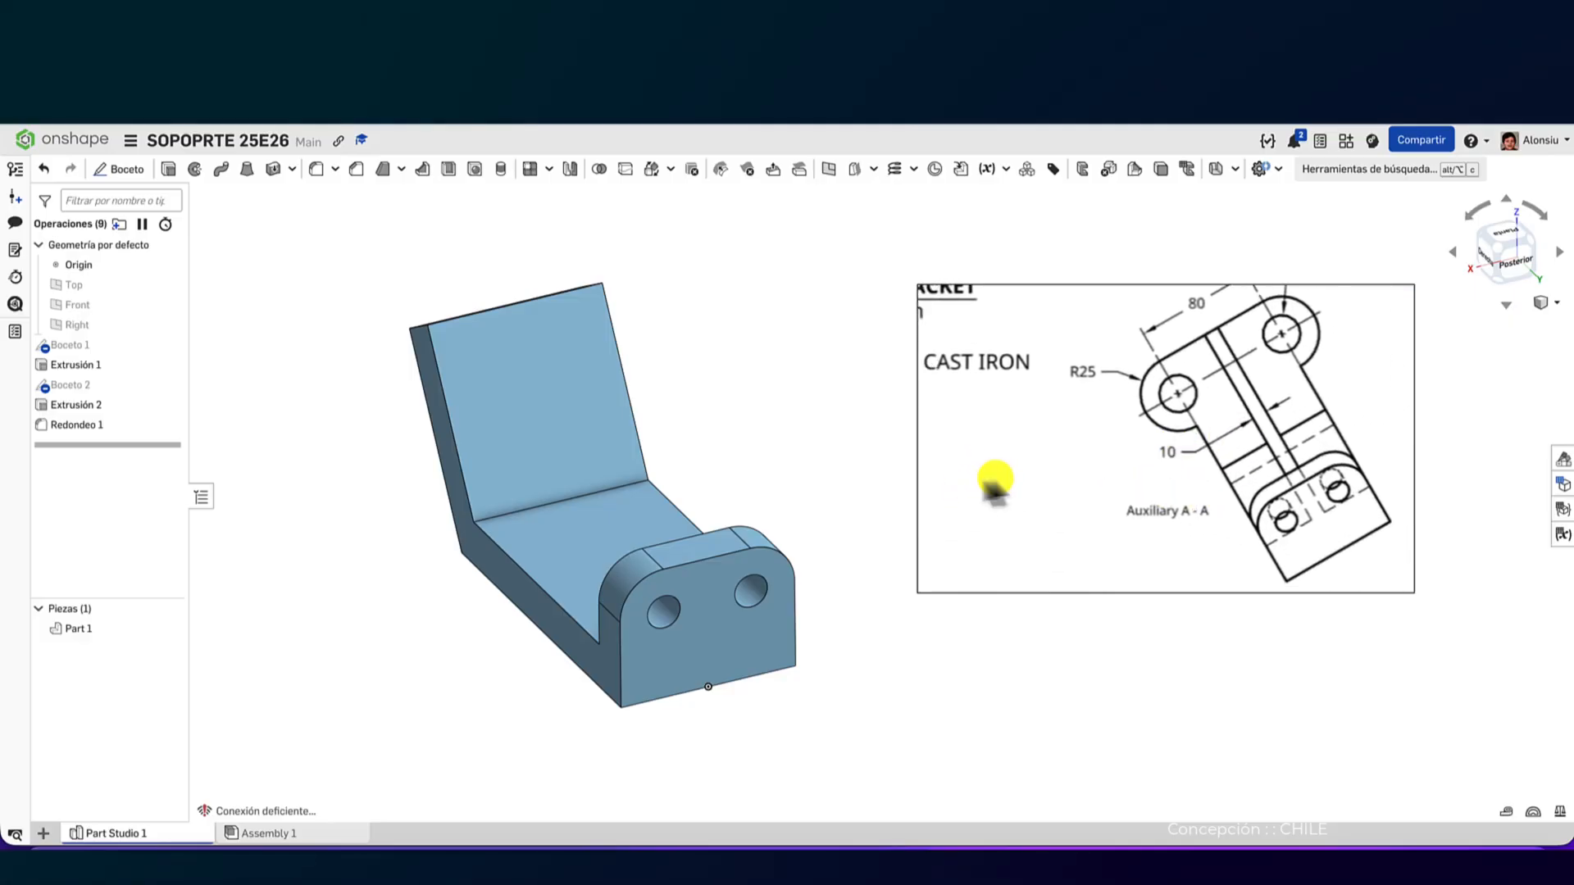
mouse_move(837, 474)
right_down()
mouse_move(467, 317)
mouse_move(162, 344)
right_up()
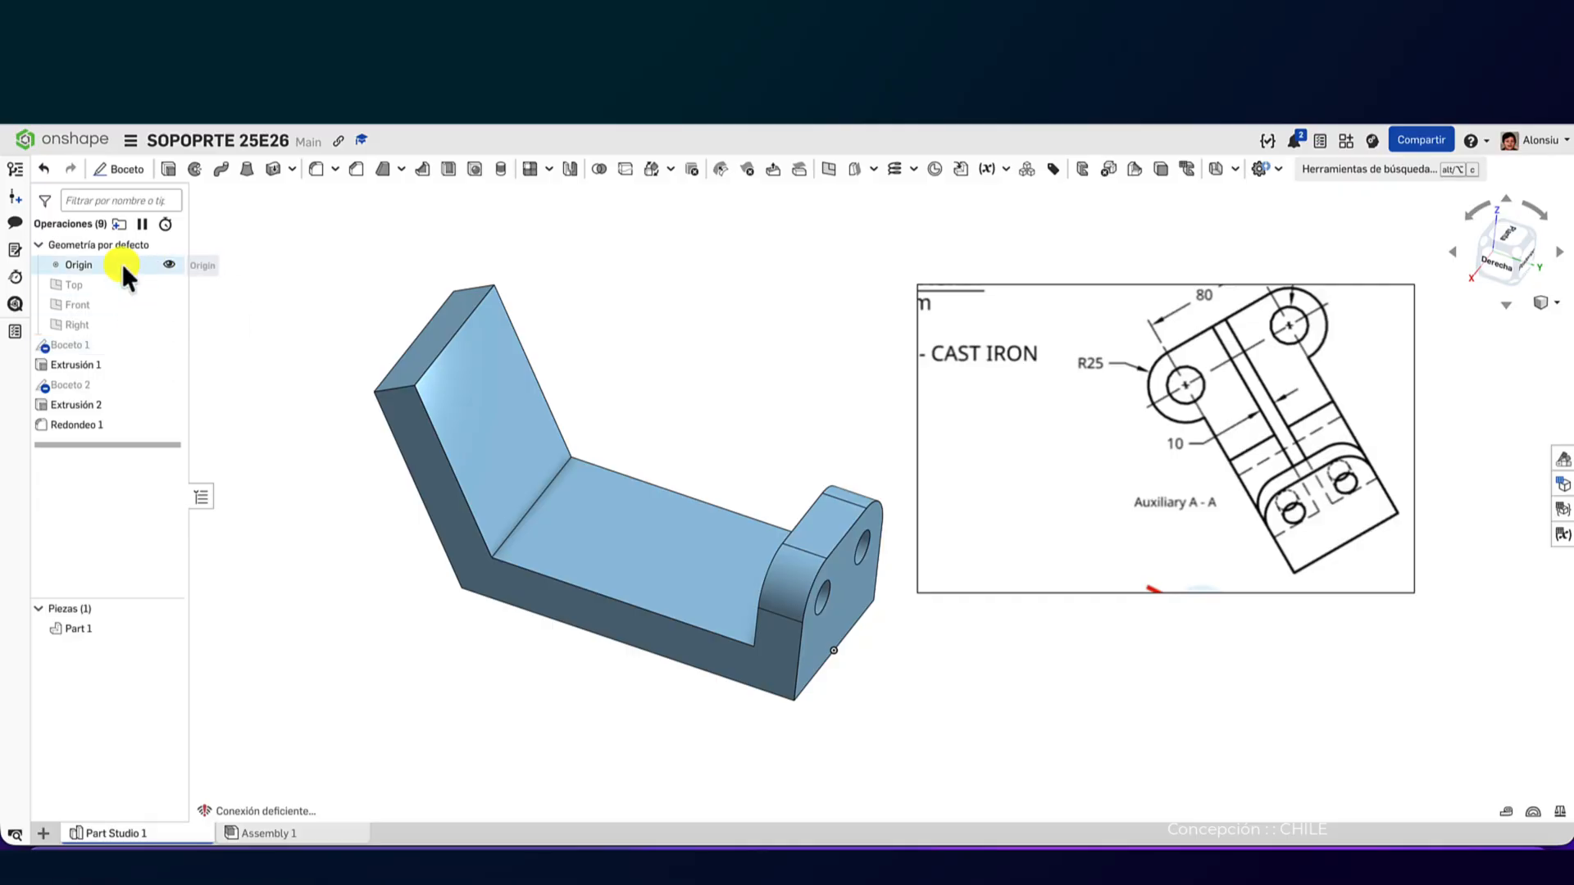
click(169, 323)
click(690, 457)
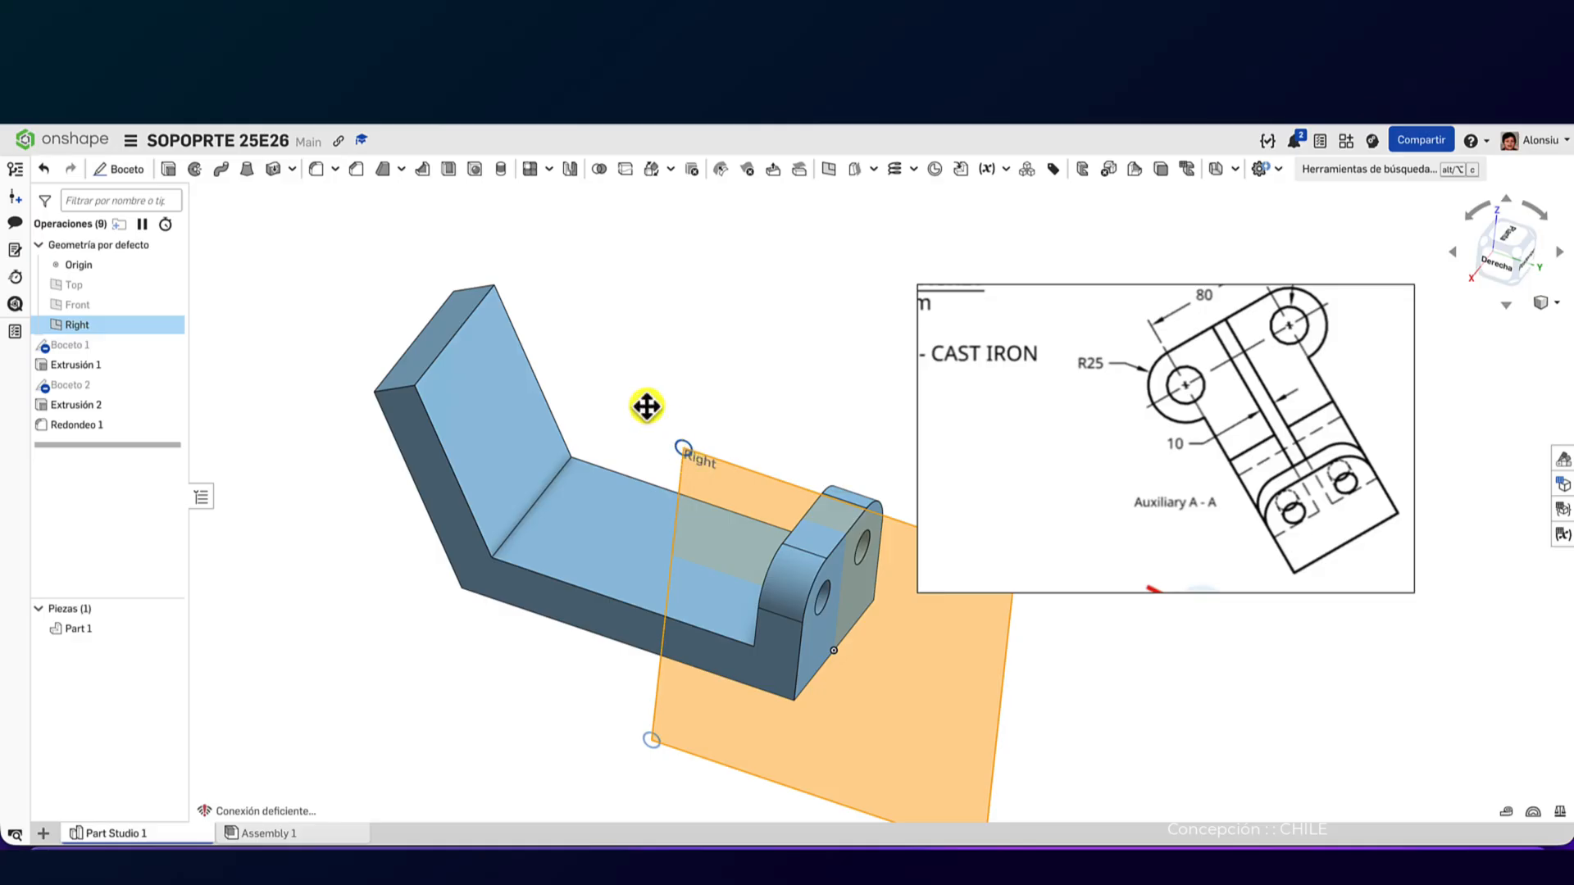
drag(683, 447, 242, 230)
click(646, 256)
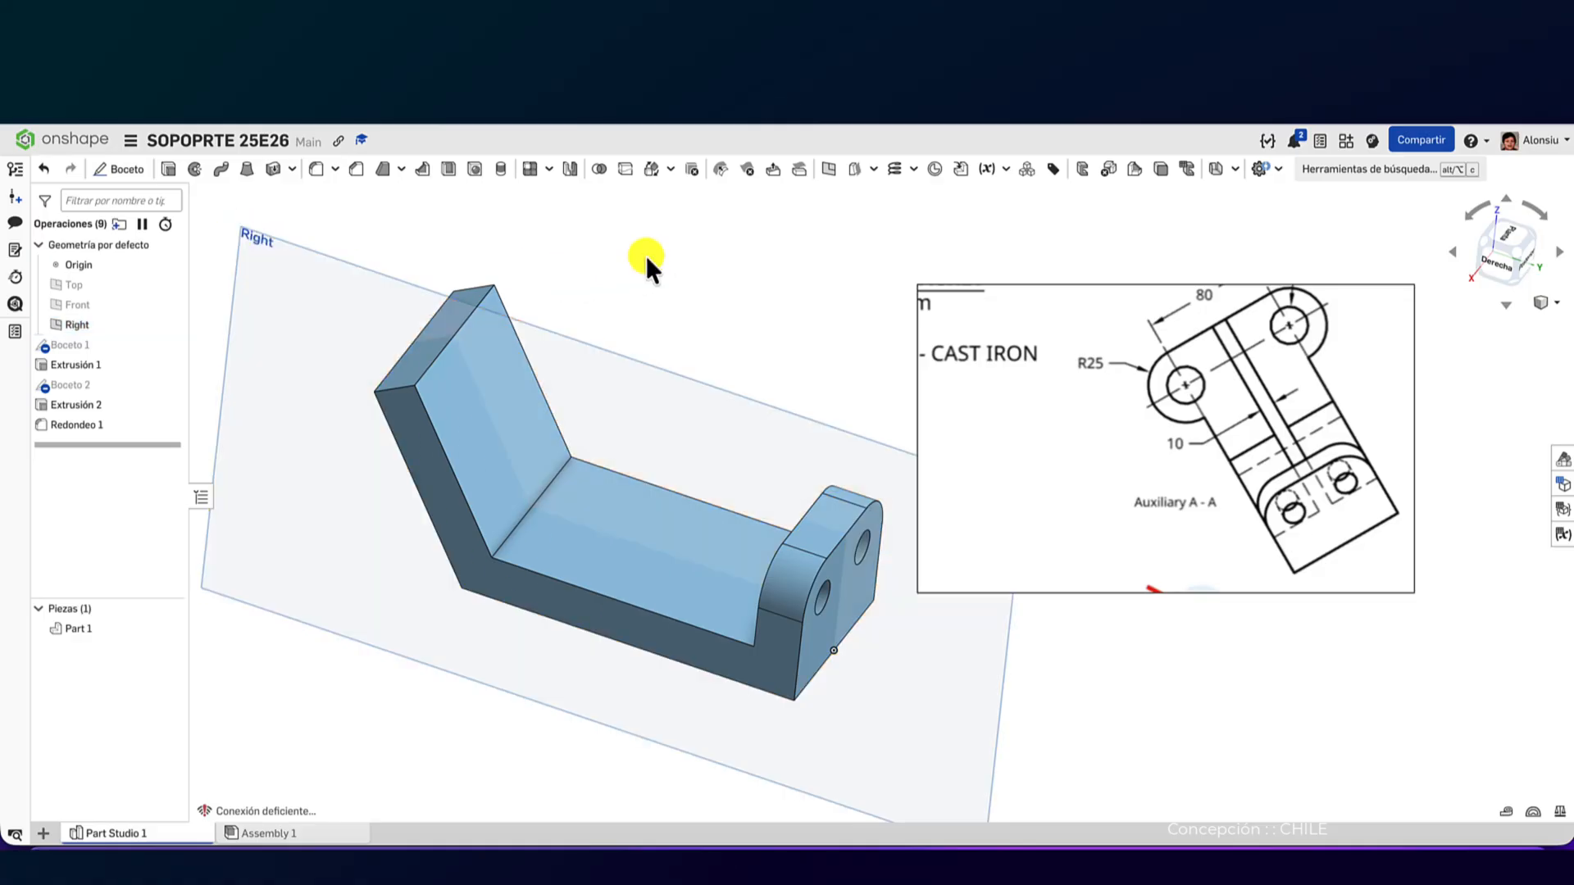
- Sketch on the Right plane, projecting bracket edges and drawing a line from the inclined arm's inner top corner to the short upright's
click(122, 169)
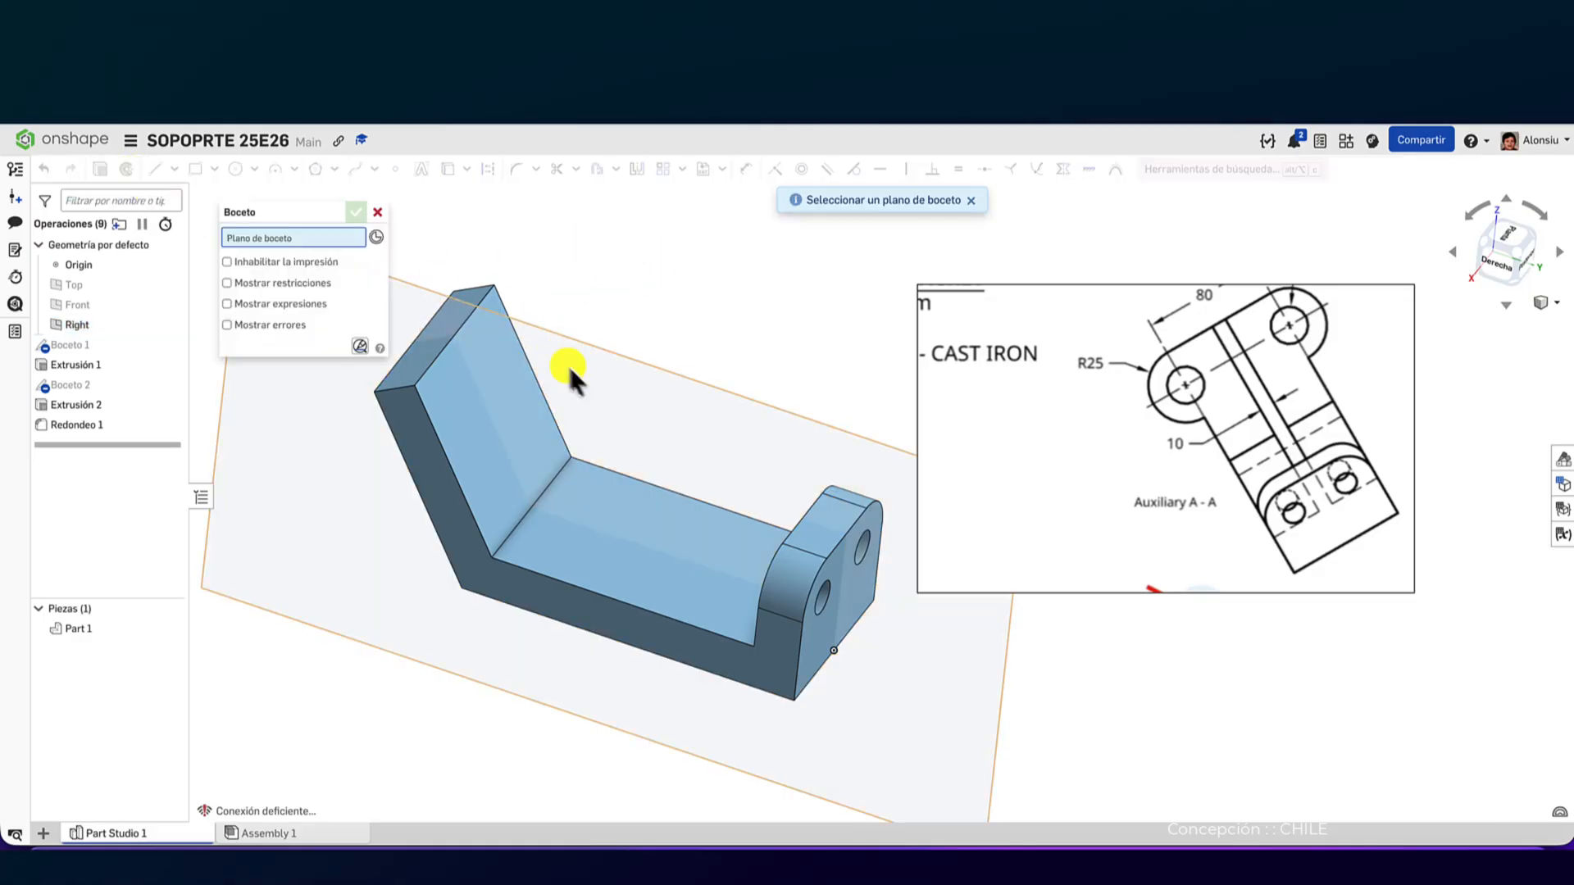
click(560, 350)
key(n)
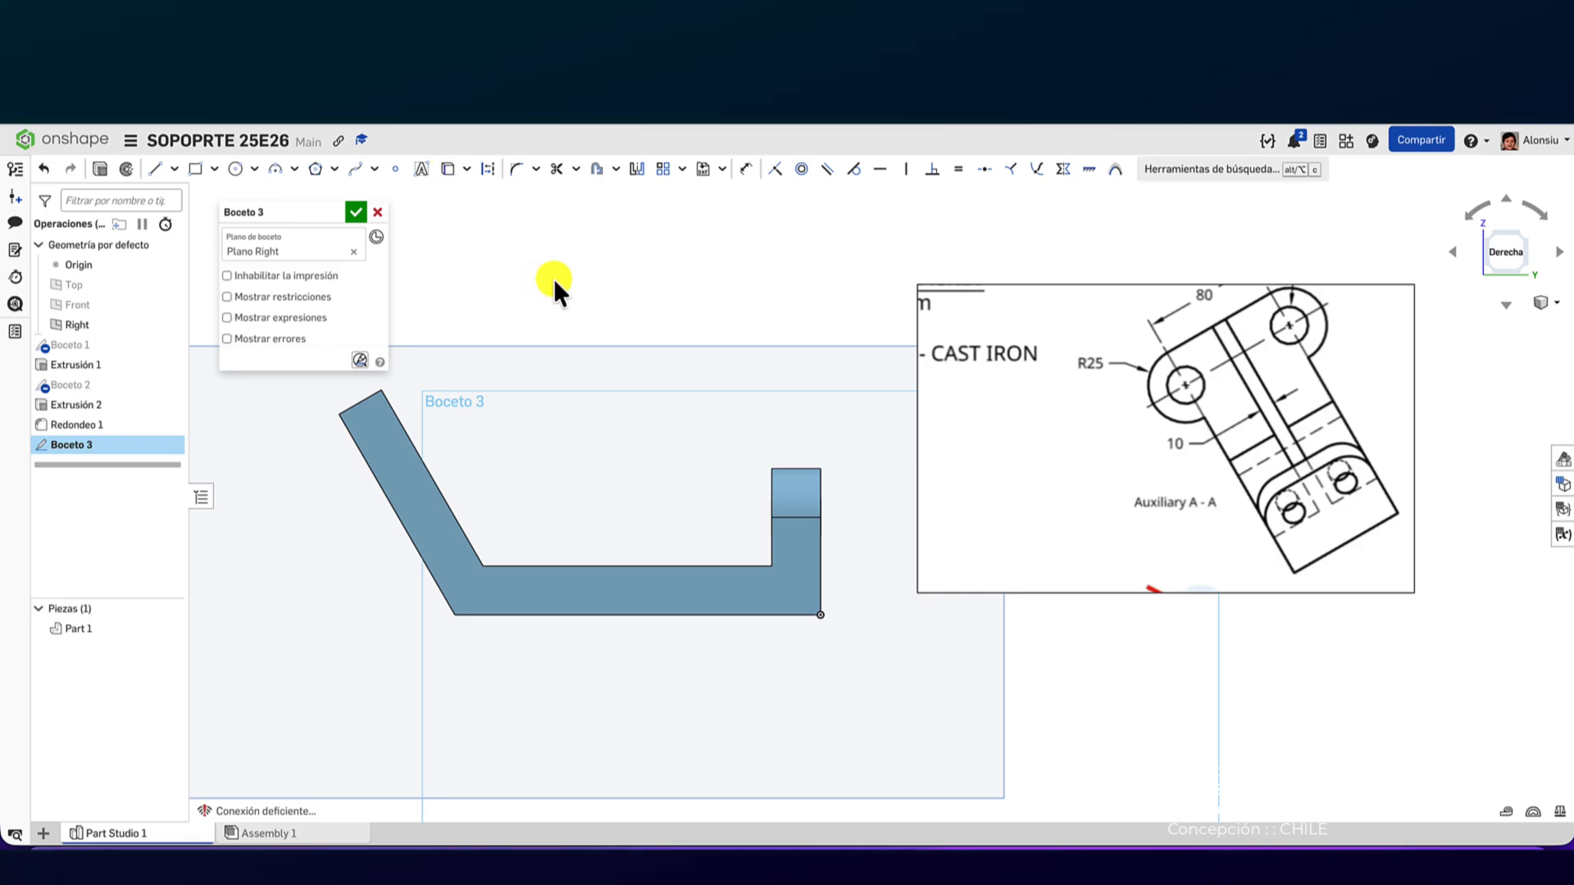
key(u)
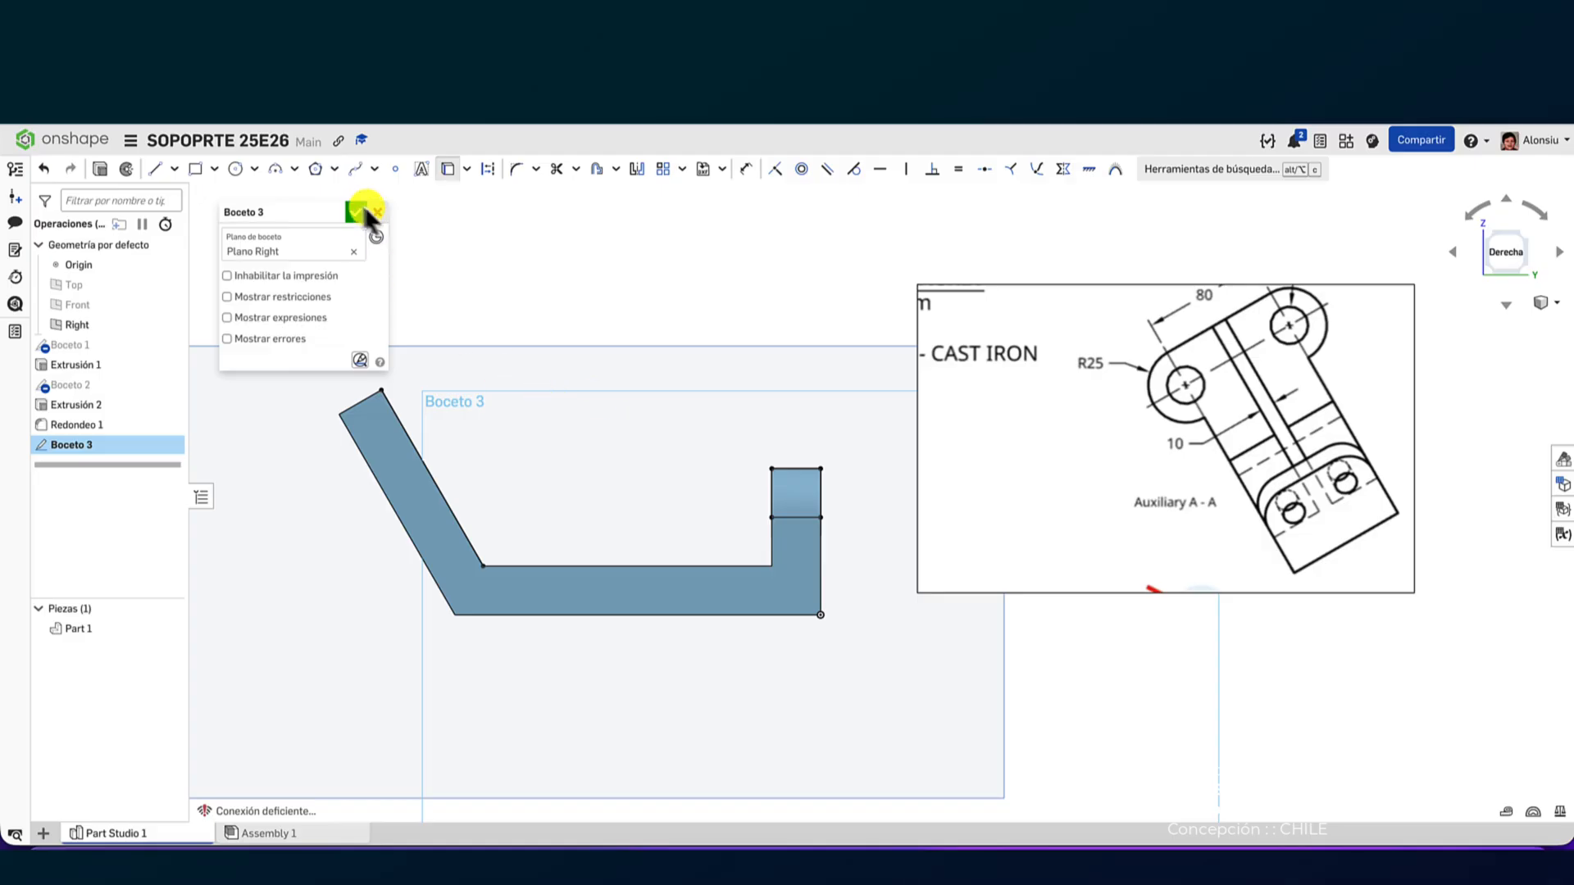
click(155, 168)
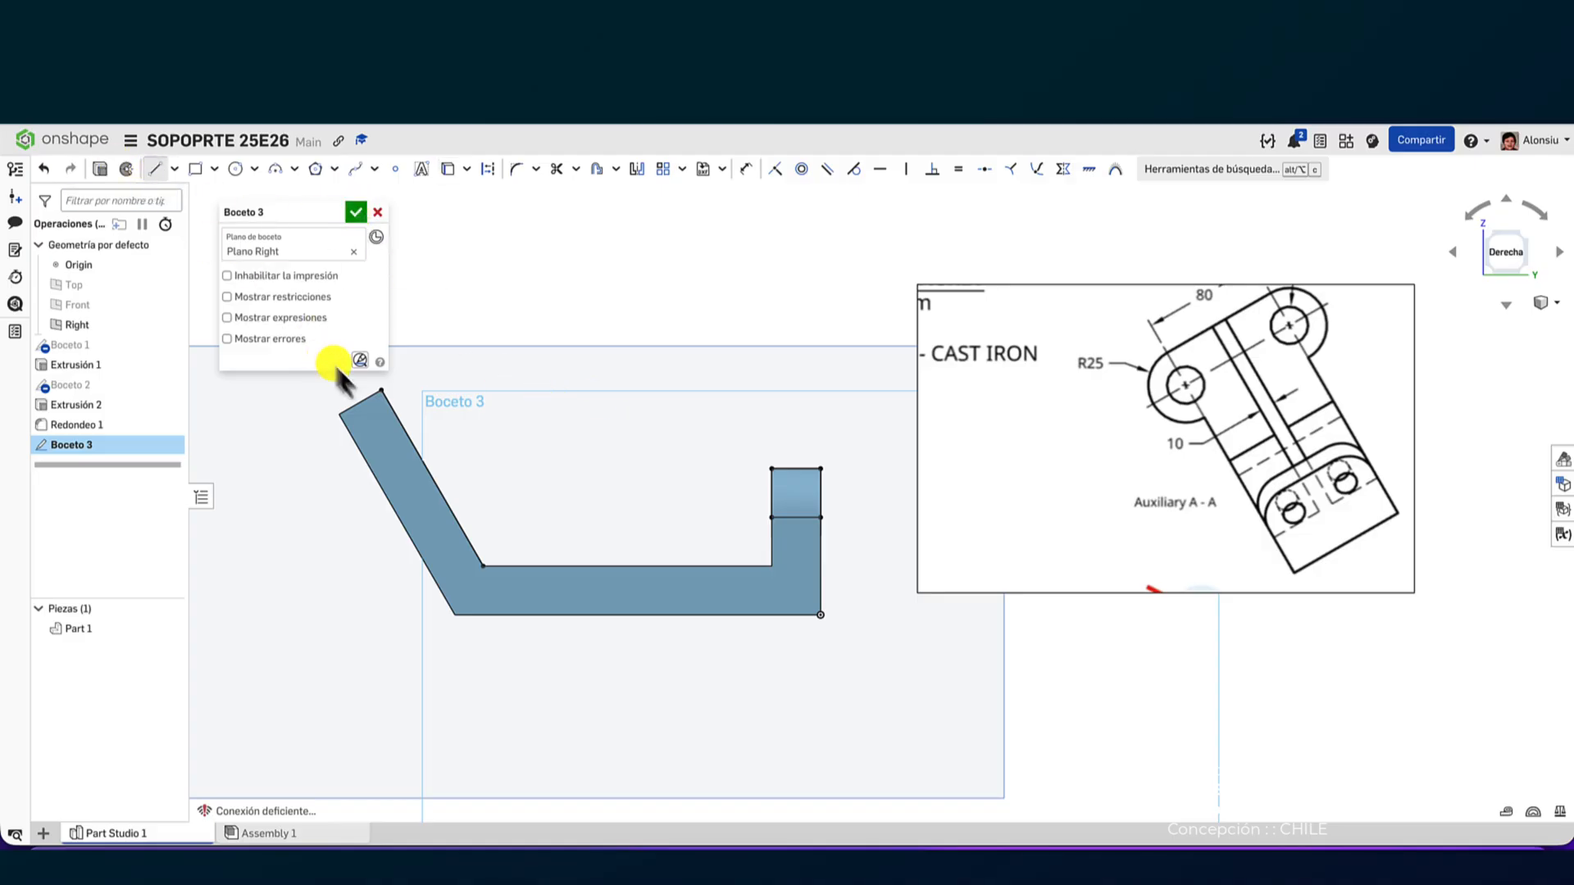
drag(380, 389, 771, 469)
click(356, 212)
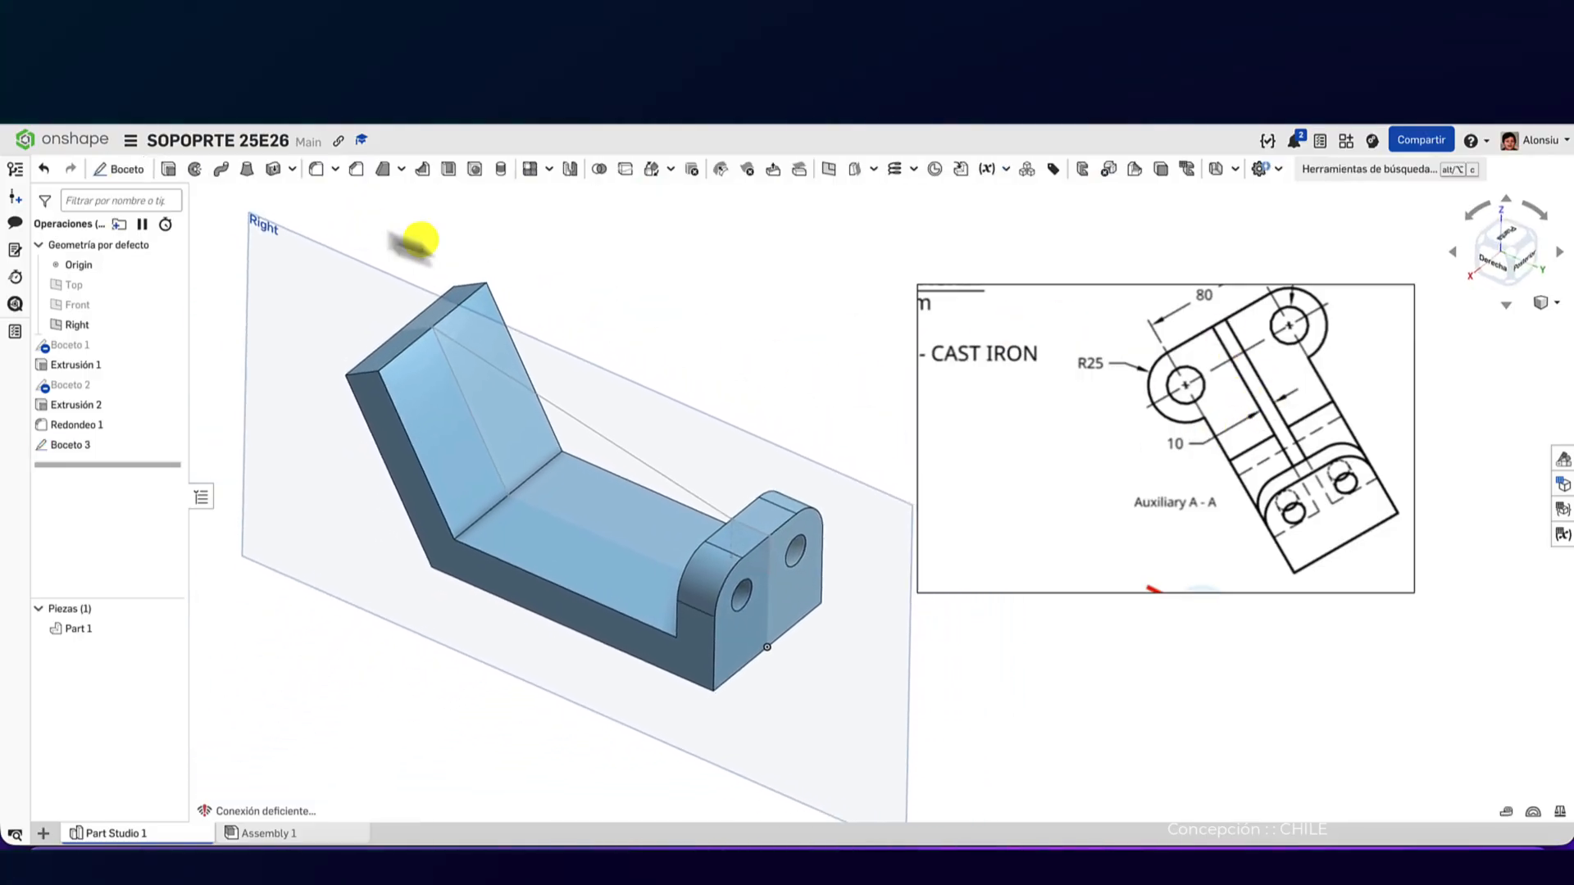
- Create a 10 mm thick rib from the sloping line, parallel to the sketch plane and merged with Part 1
click(423, 170)
click(517, 390)
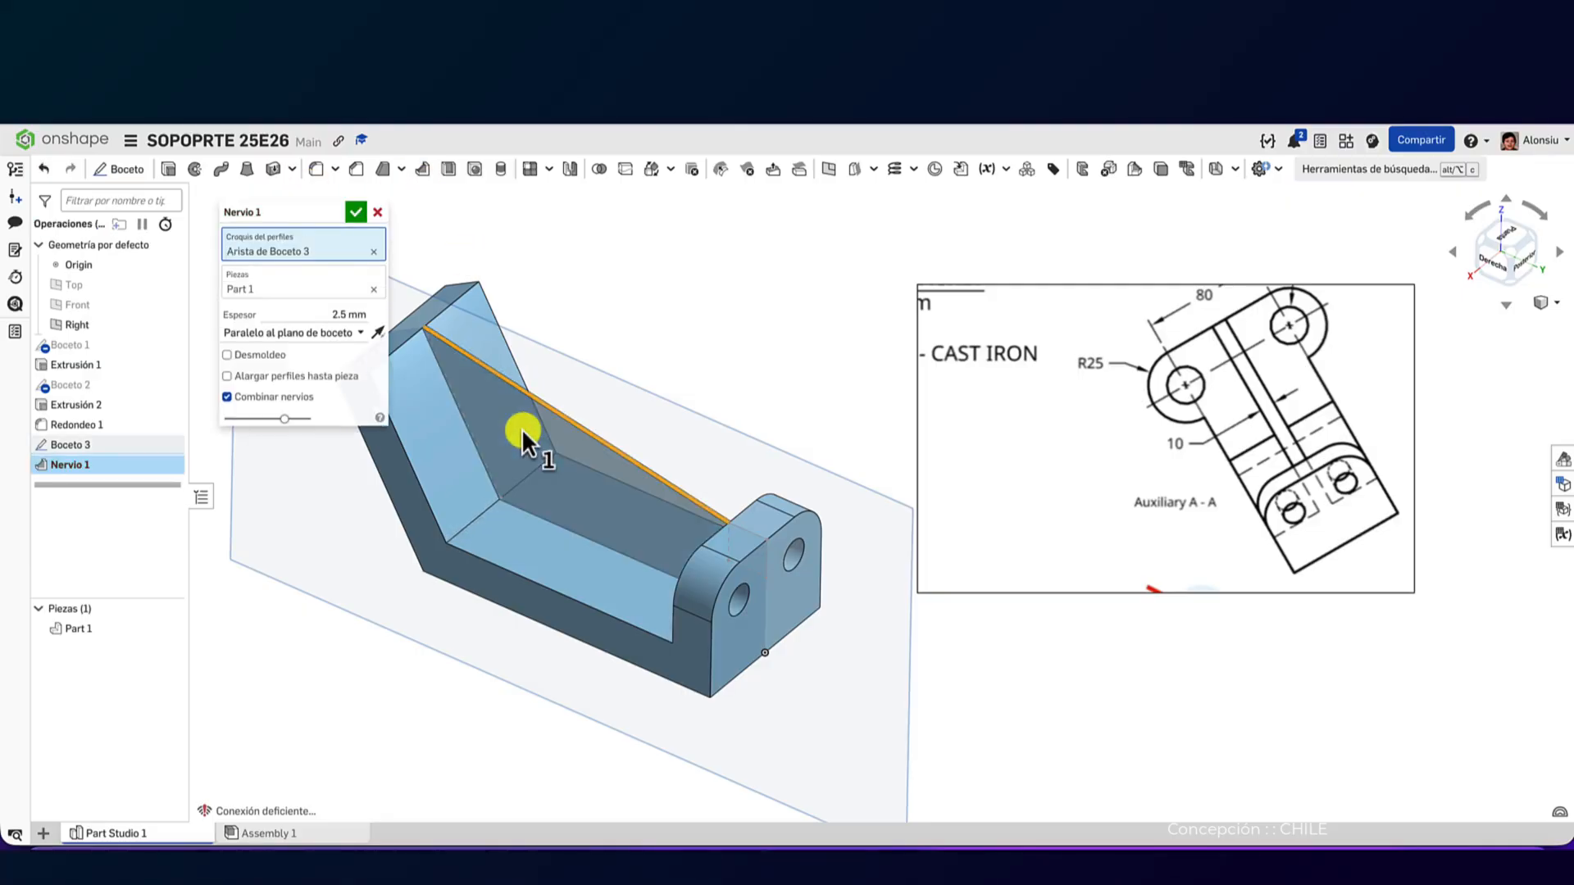
click(317, 313)
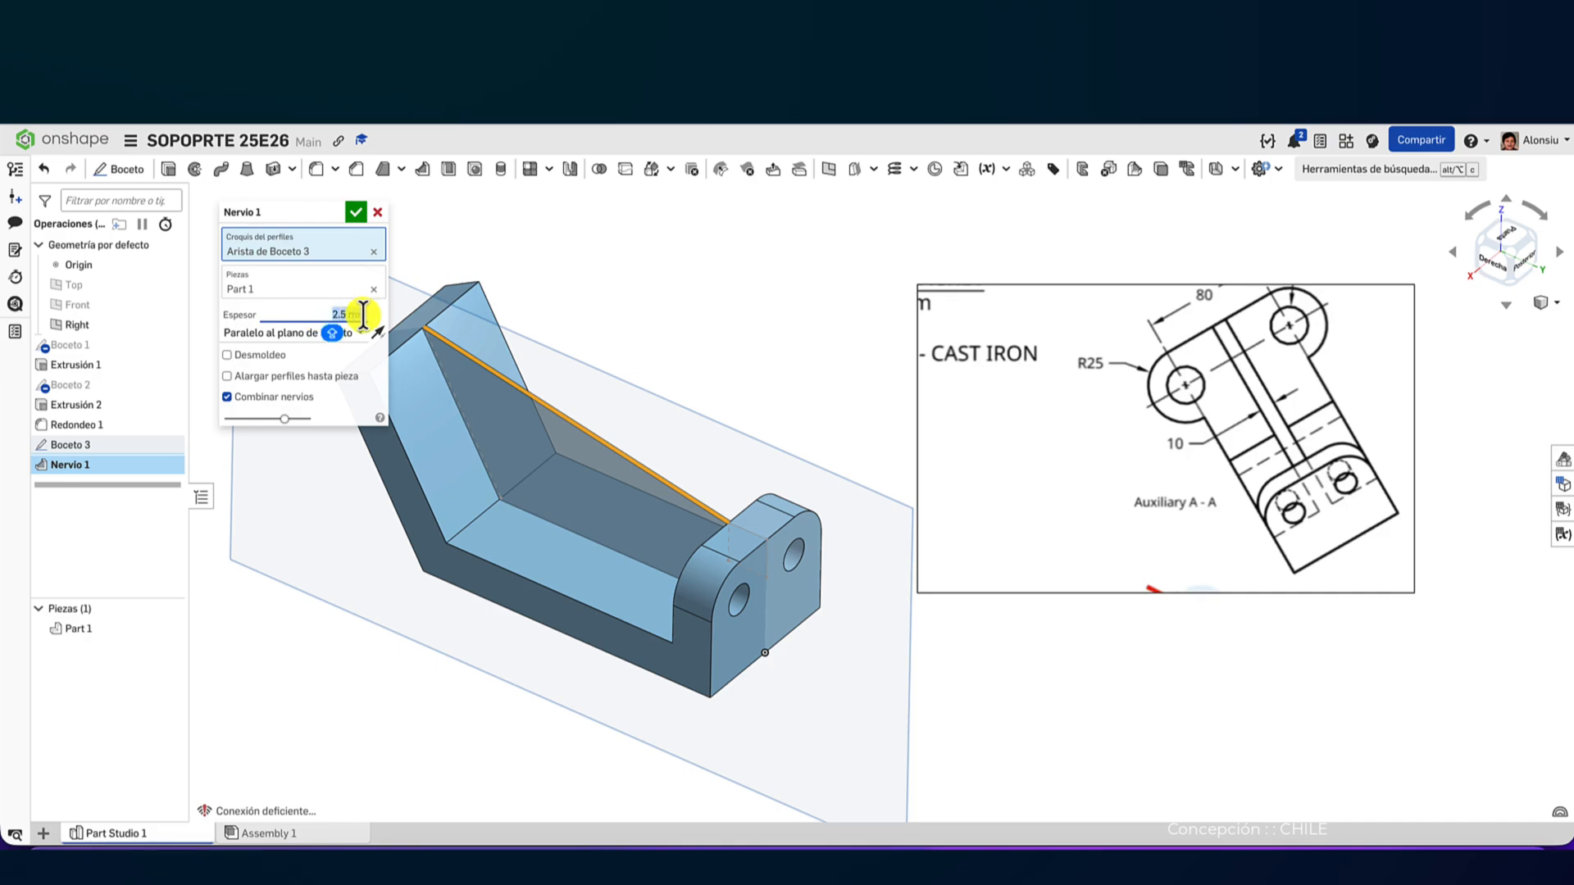
text(10)
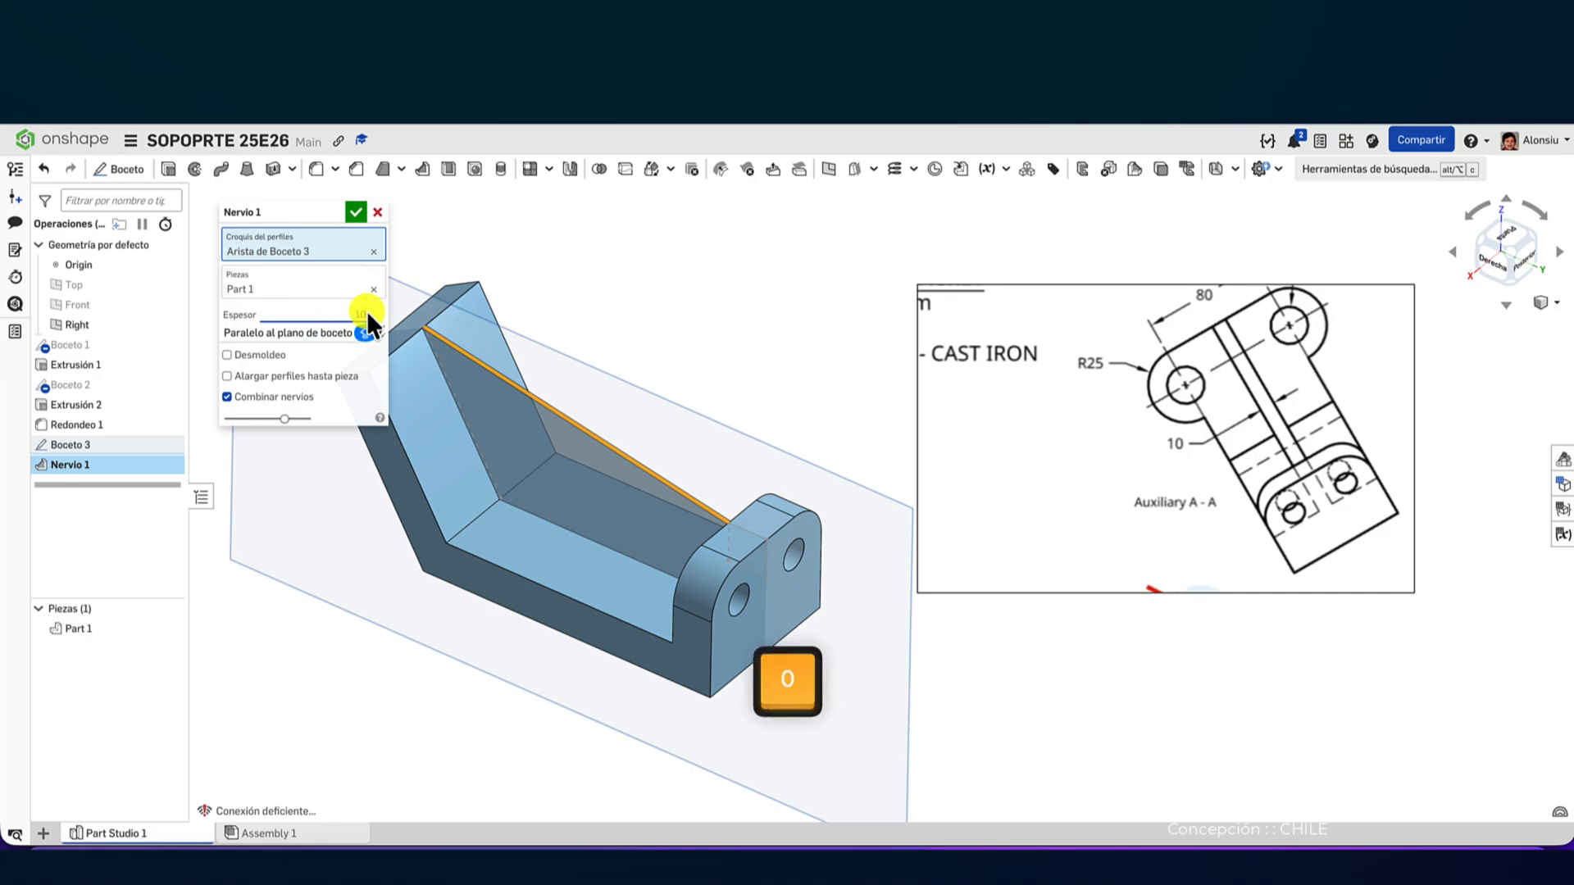
right_drag(615, 331, 509, 339)
key(Return)
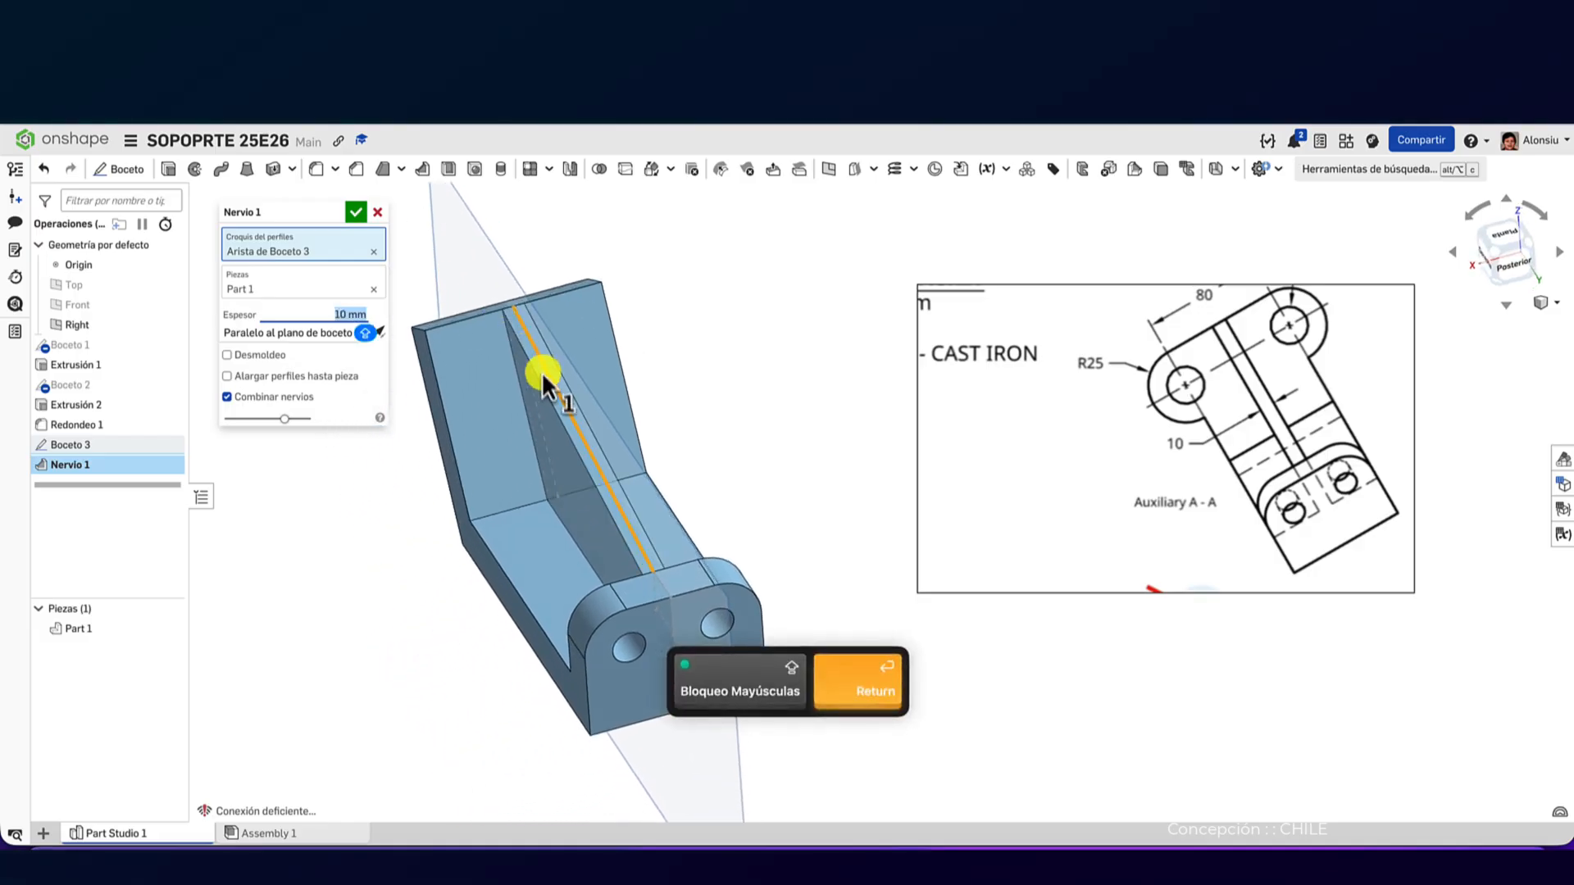
click(357, 211)
- Start a sketch on the inclined arm's inner face, beside the rib
right_drag(831, 397, 857, 414)
drag(1172, 498, 1128, 565)
mouse_move(1061, 457)
mouse_down()
mouse_move(1275, 404)
mouse_move(1332, 464)
mouse_up()
drag(1256, 400, 905, 462)
mouse_move(1341, 407)
mouse_down()
mouse_move(1099, 369)
mouse_move(1146, 355)
mouse_up()
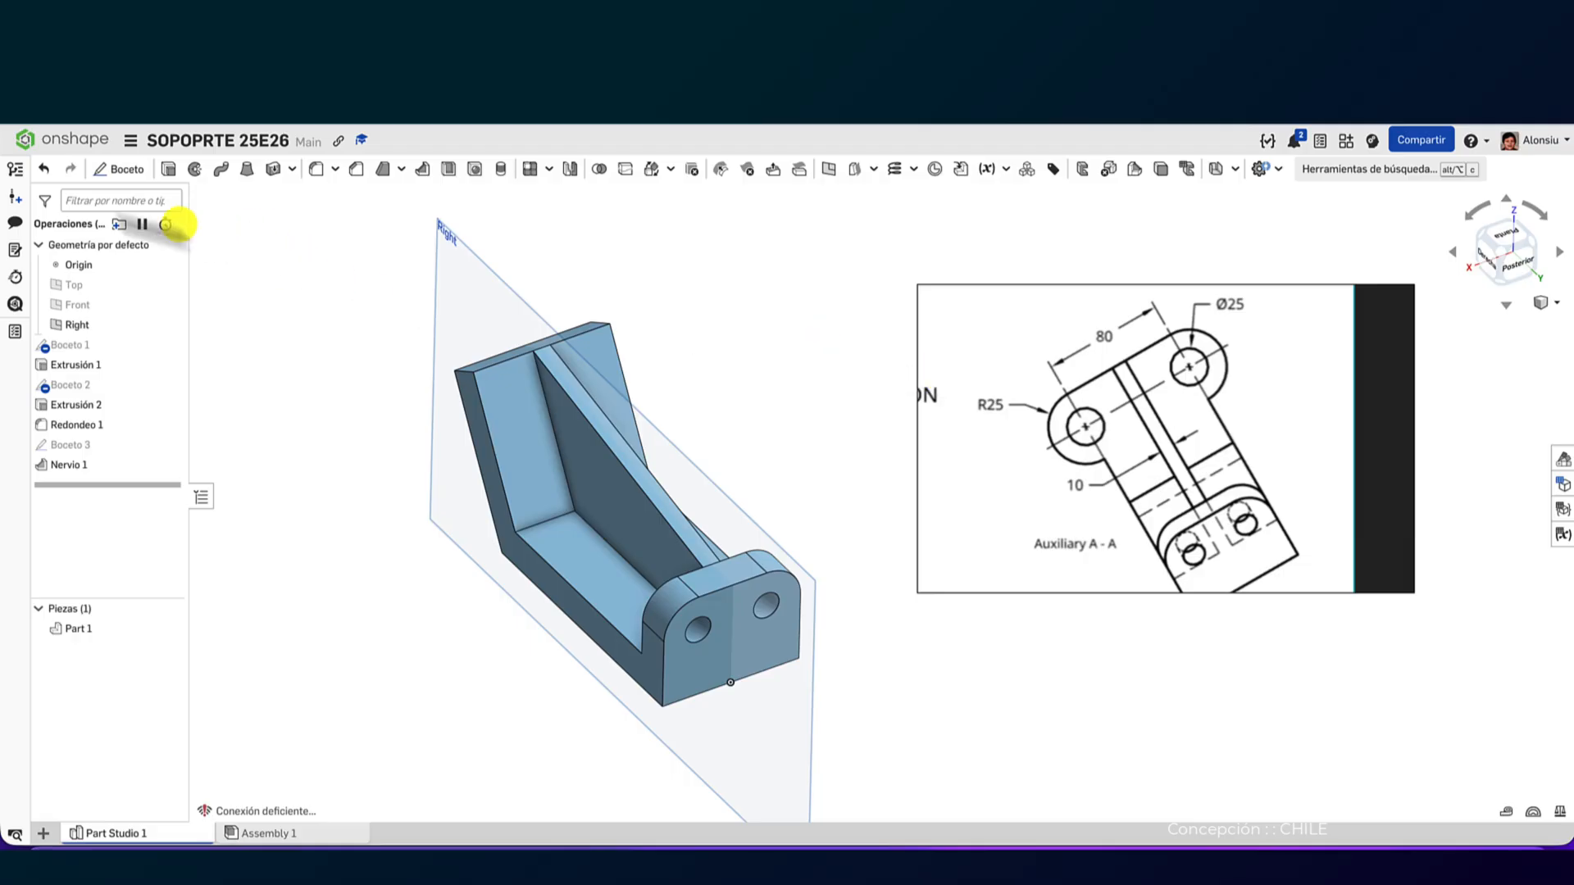
click(118, 168)
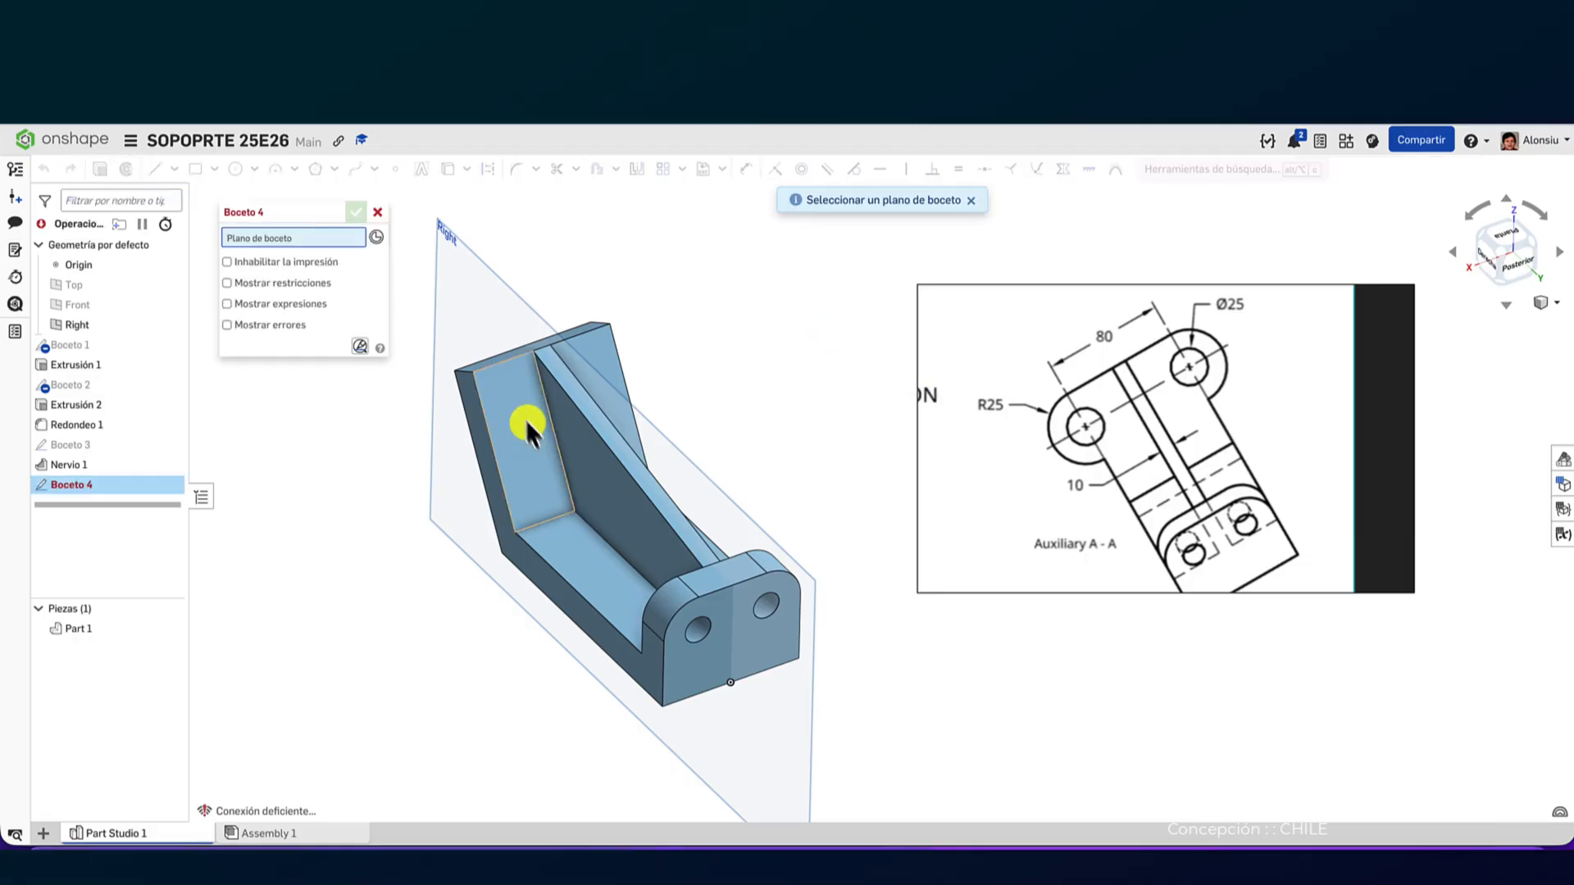
click(506, 412)
key(n)
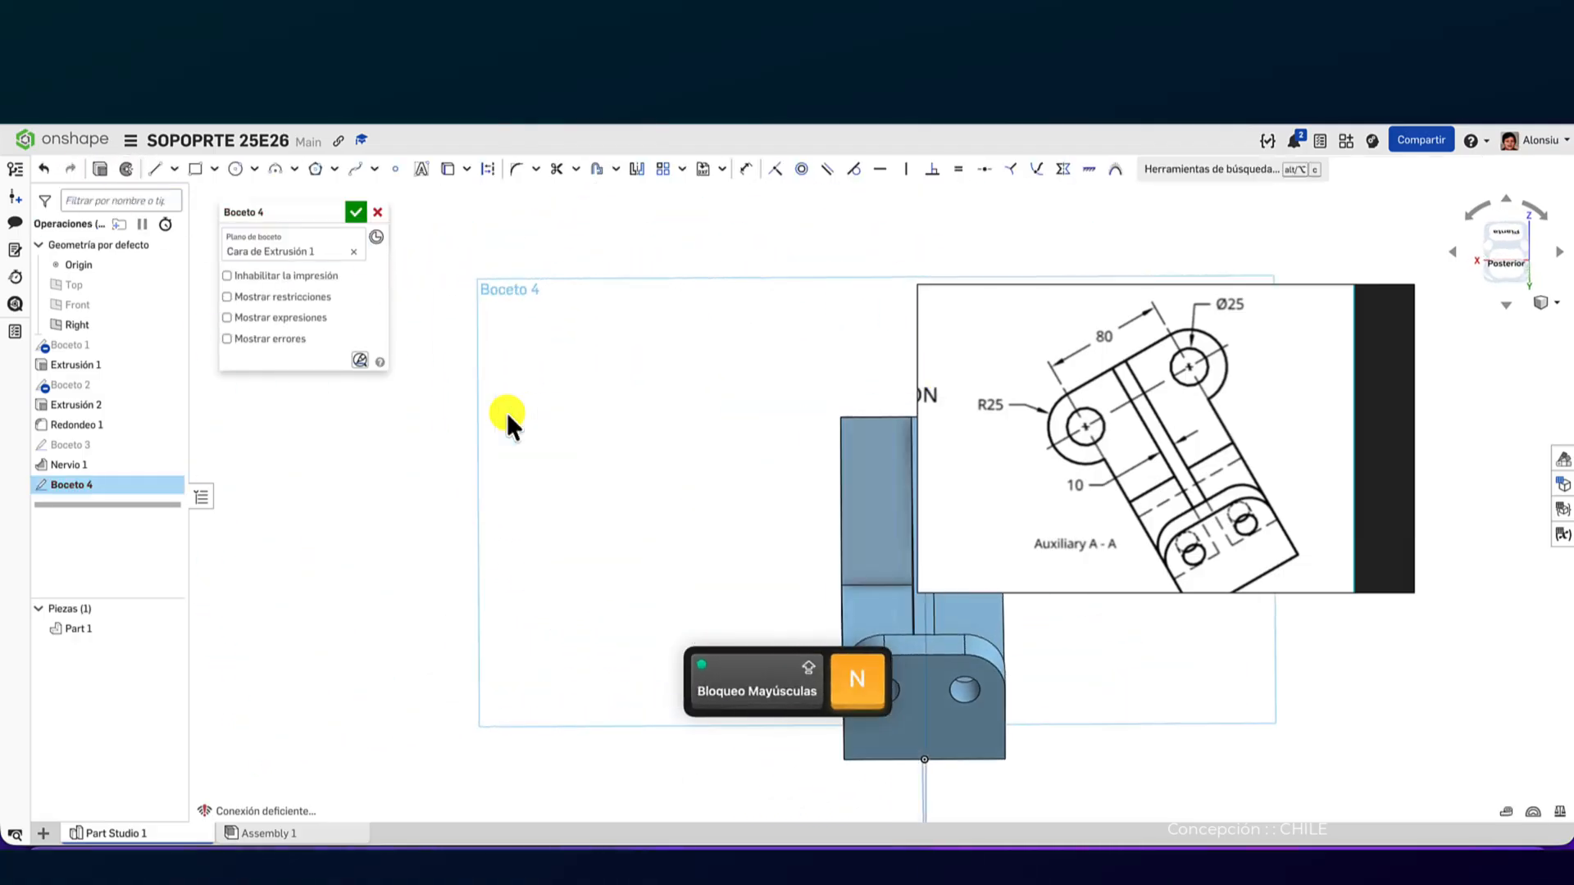
- Place a sketch point on the arm's side edge and dimension it 25 mm below the arm's upper edge
middle_drag(783, 391, 542, 355)
scroll(663, 365, down, 1)
scroll(662, 367, up, 5)
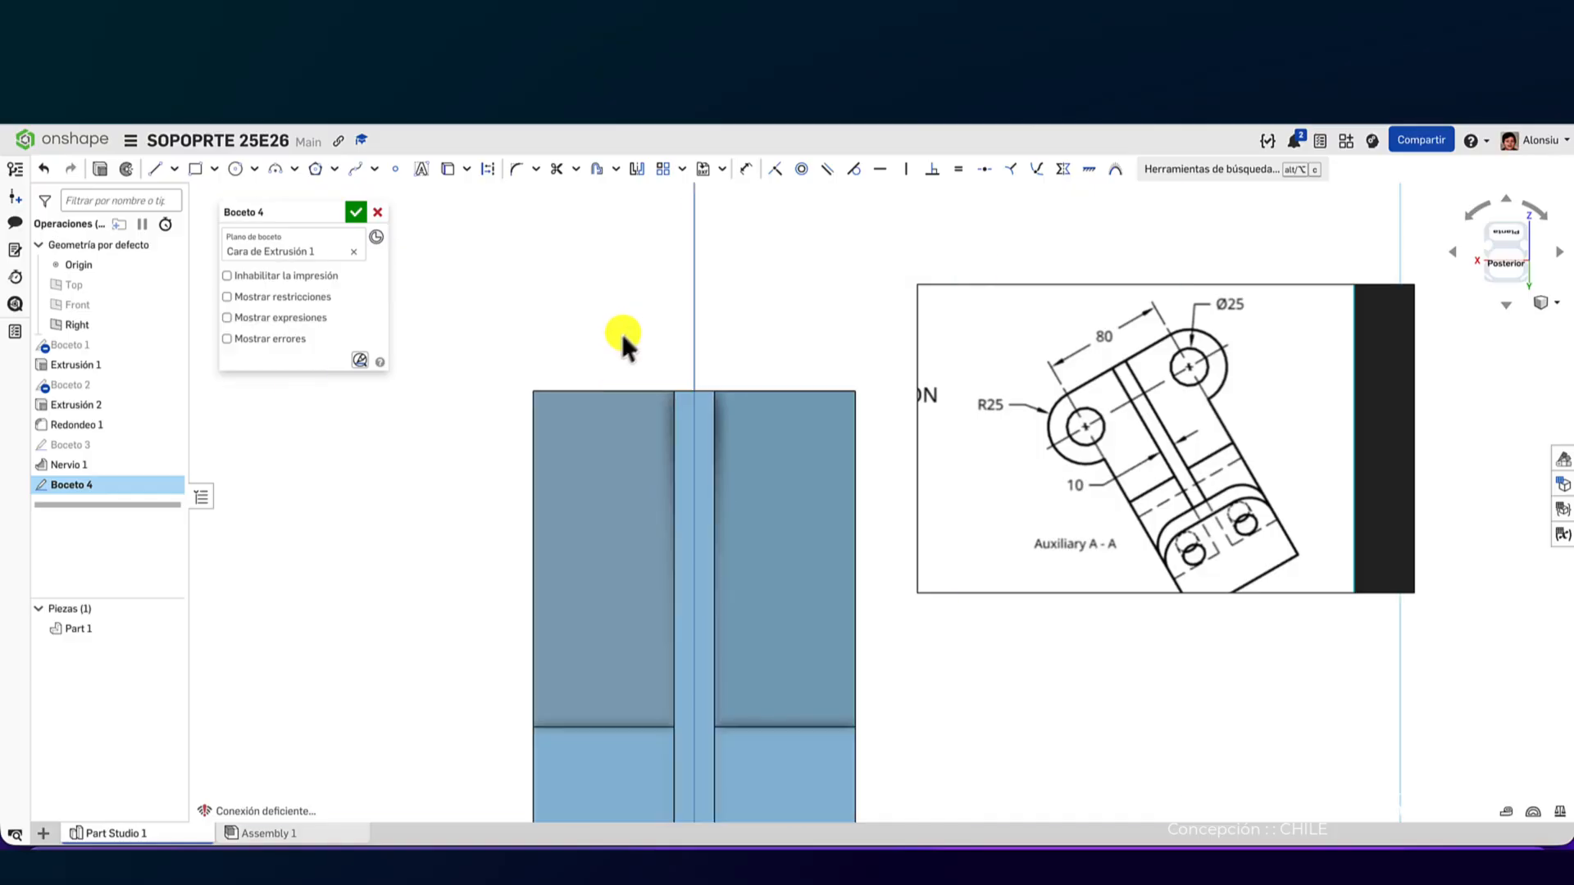
scroll(617, 342, up, 2)
scroll(616, 342, down, 2)
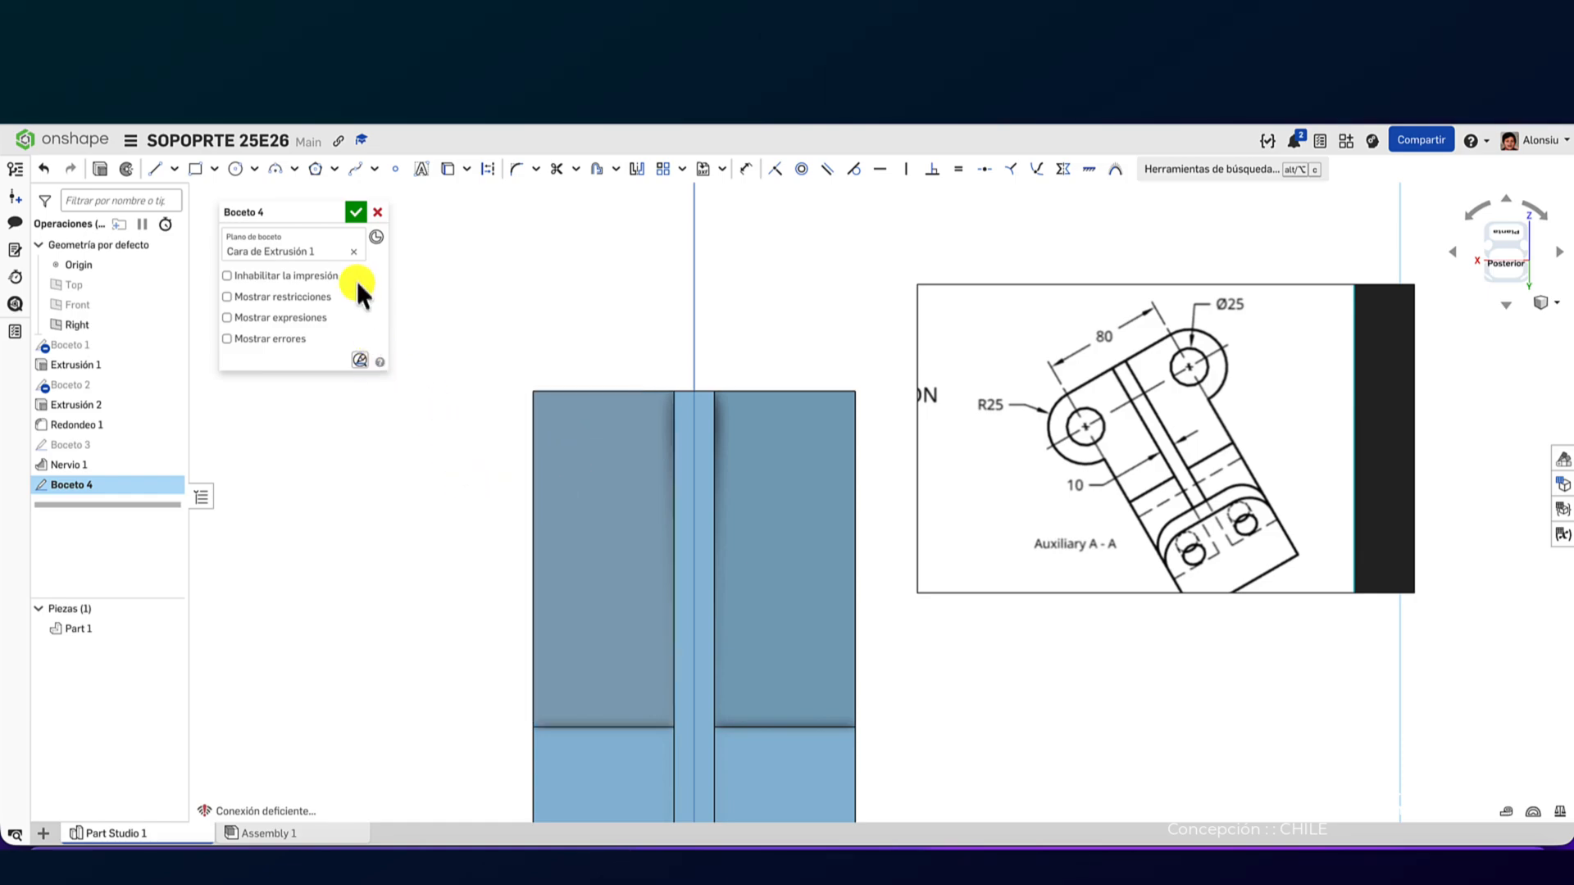
click(395, 169)
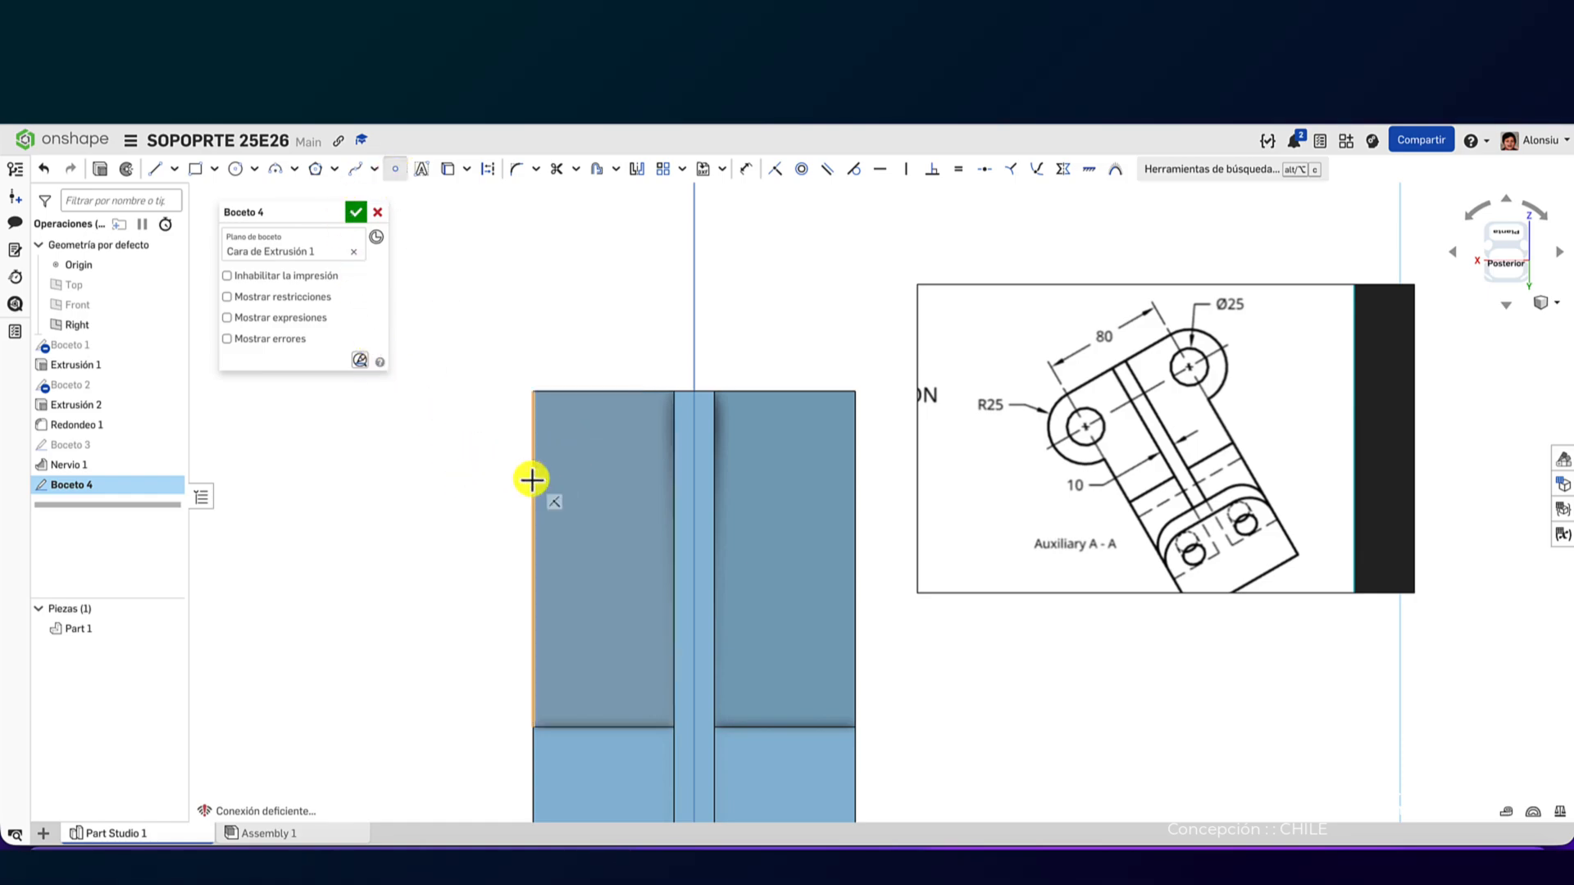
click(532, 478)
key(d)
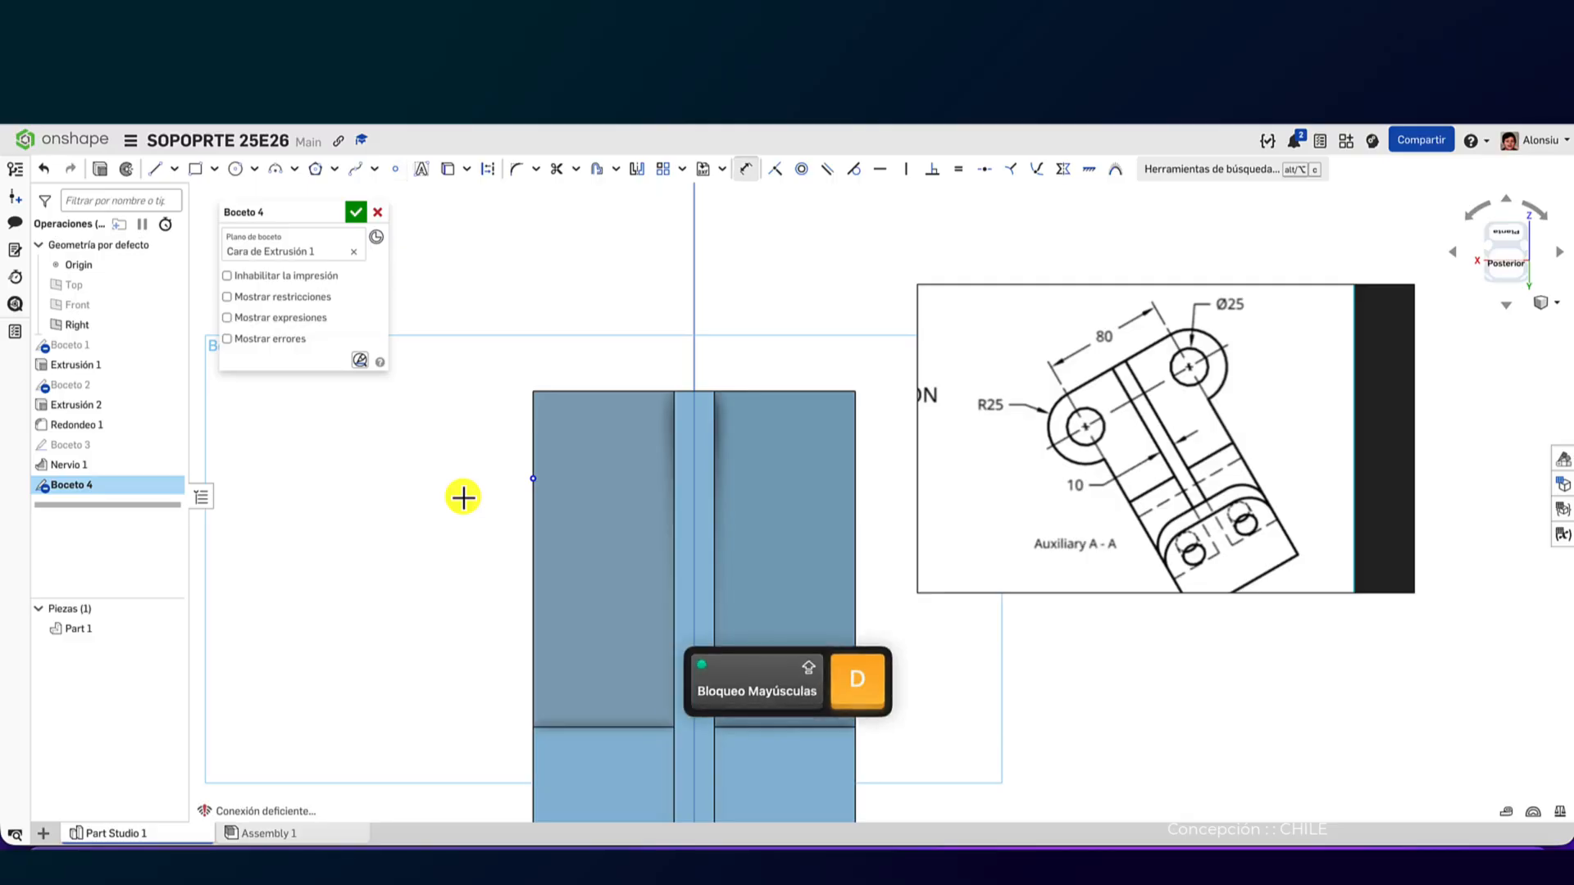
click(535, 479)
click(542, 392)
click(453, 446)
text(25)
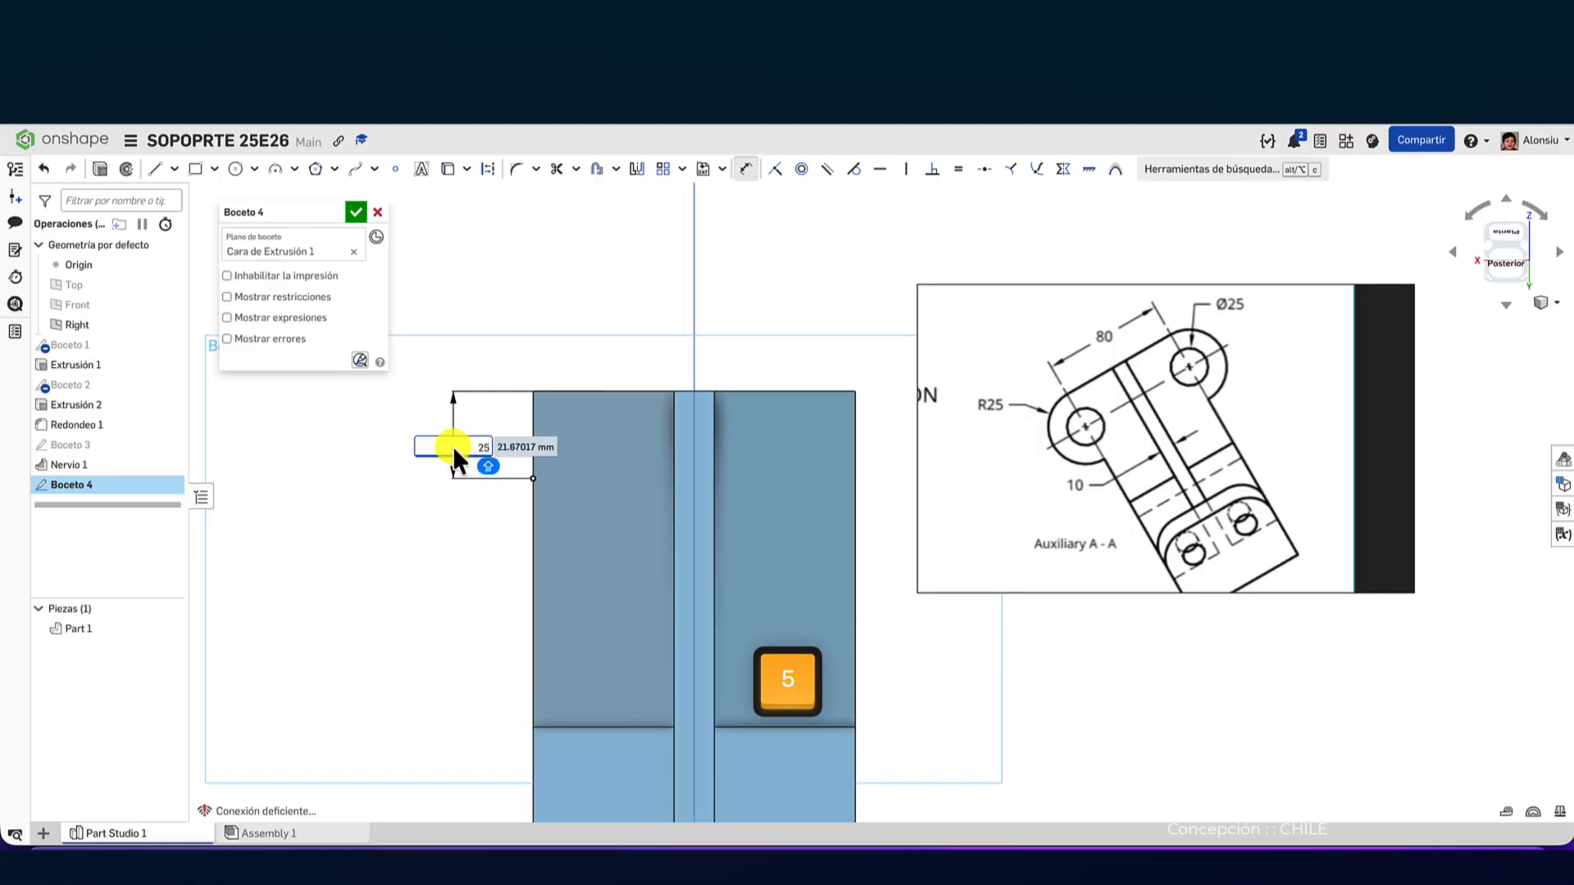
key(Return)
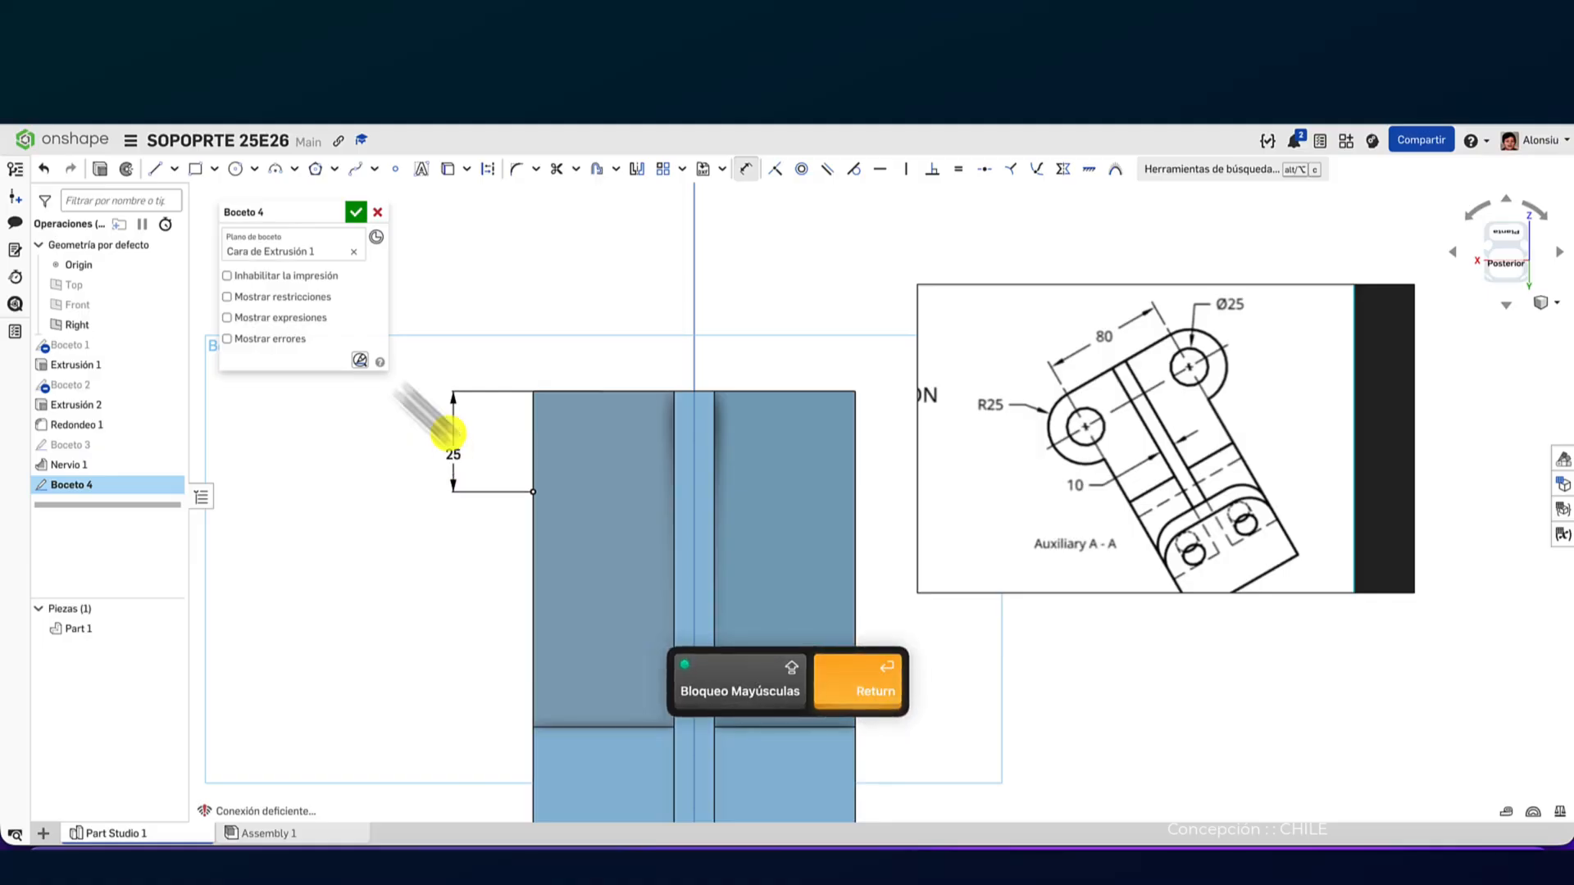
- Draw a 50 mm diameter circle centred on the point through the arm's upper corner, and mirror it about the Right plane
click(235, 169)
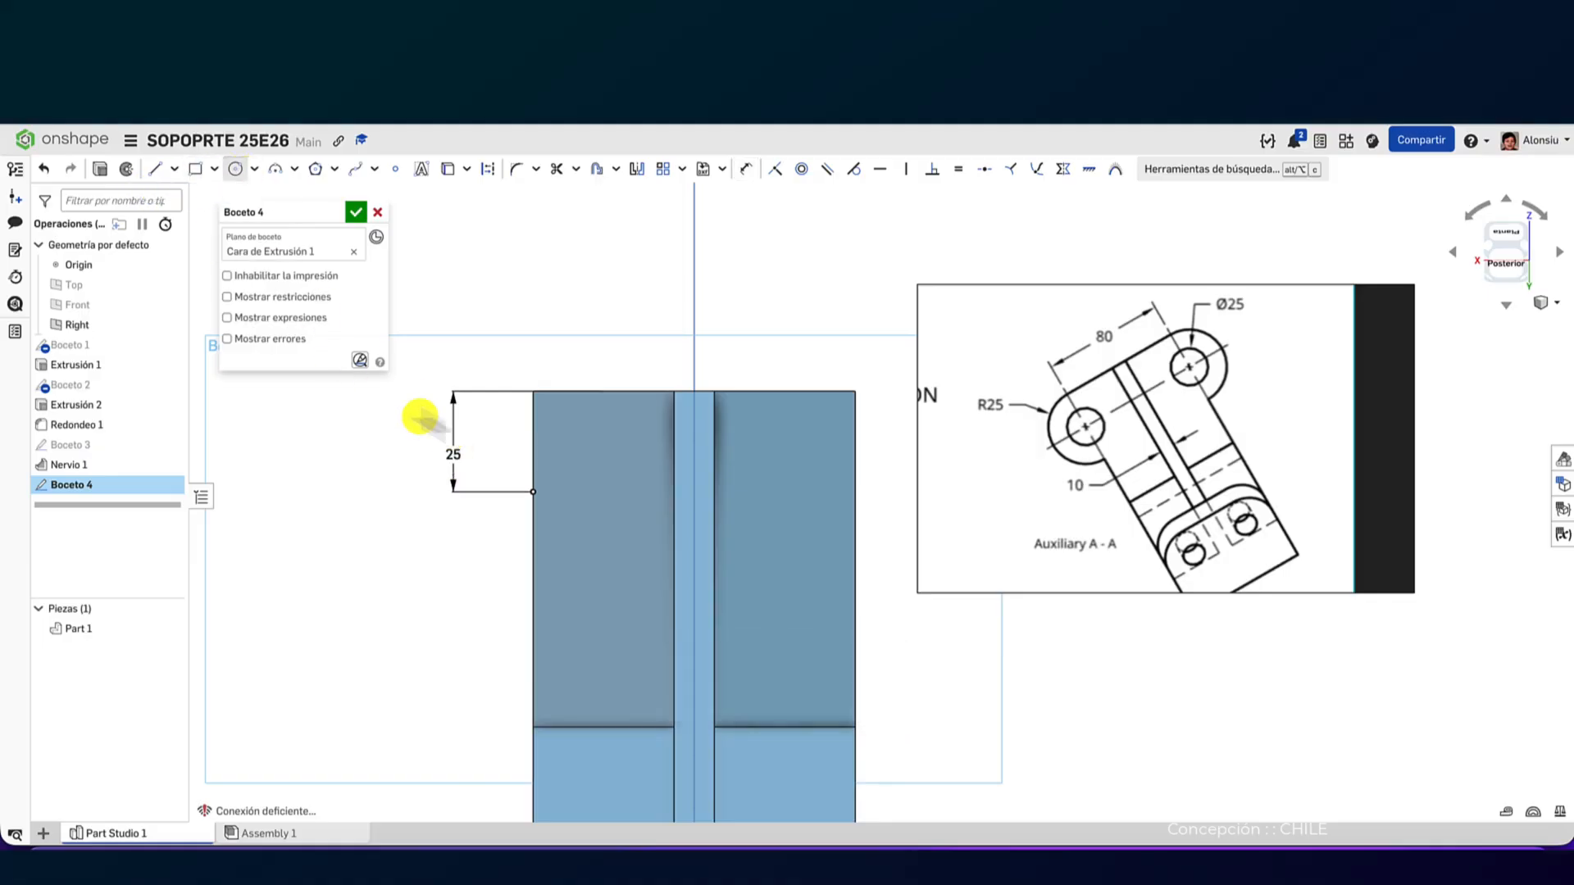
click(530, 492)
click(533, 391)
scroll(523, 345, down, 5)
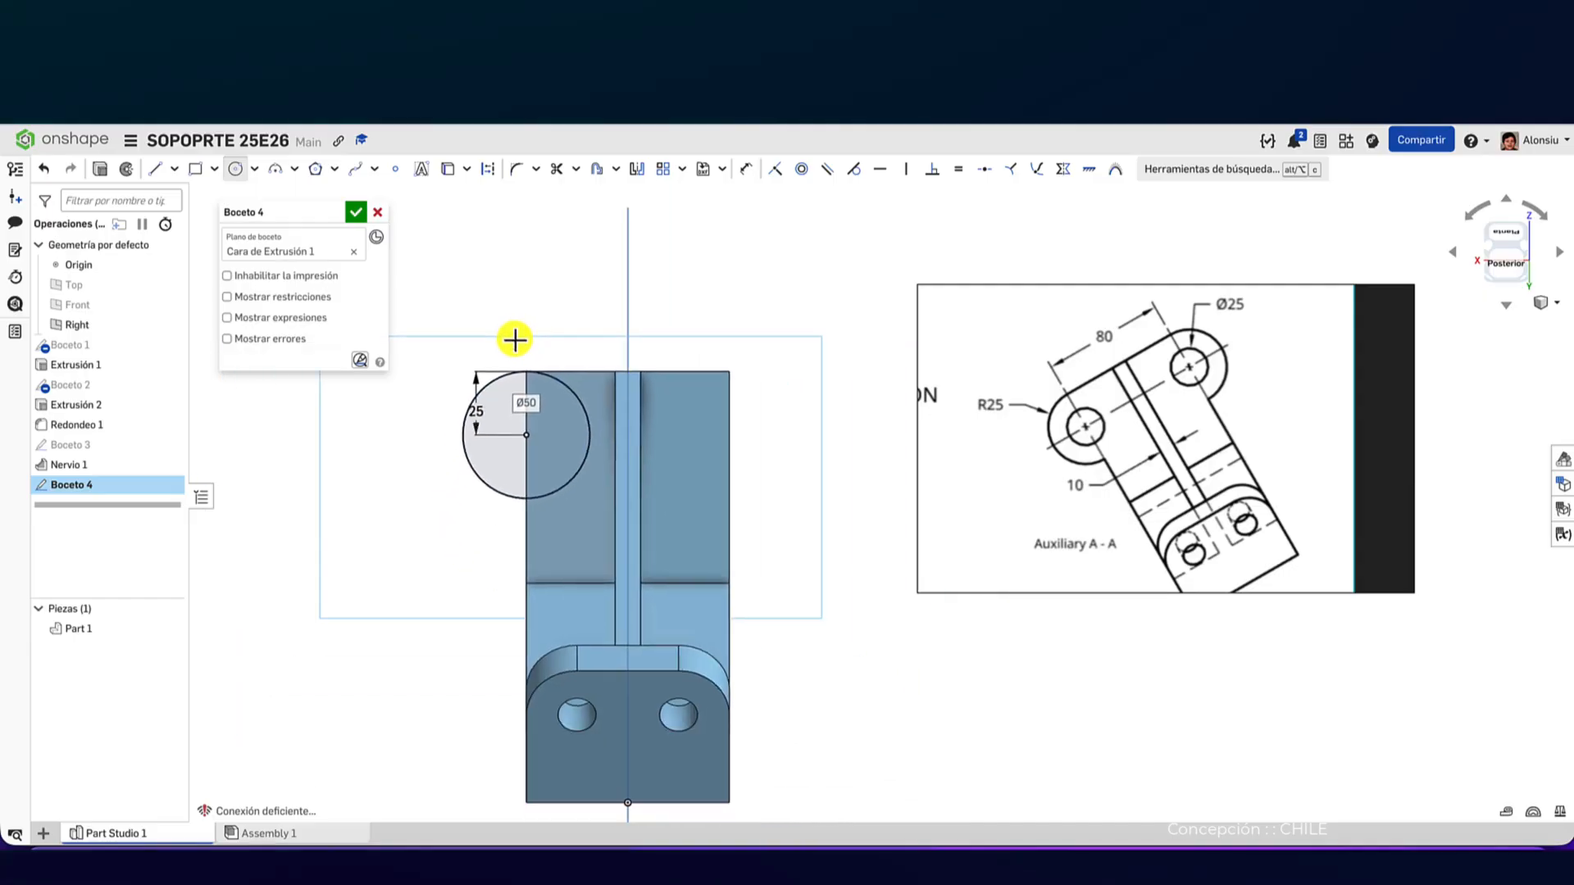
scroll(515, 339, up, 4)
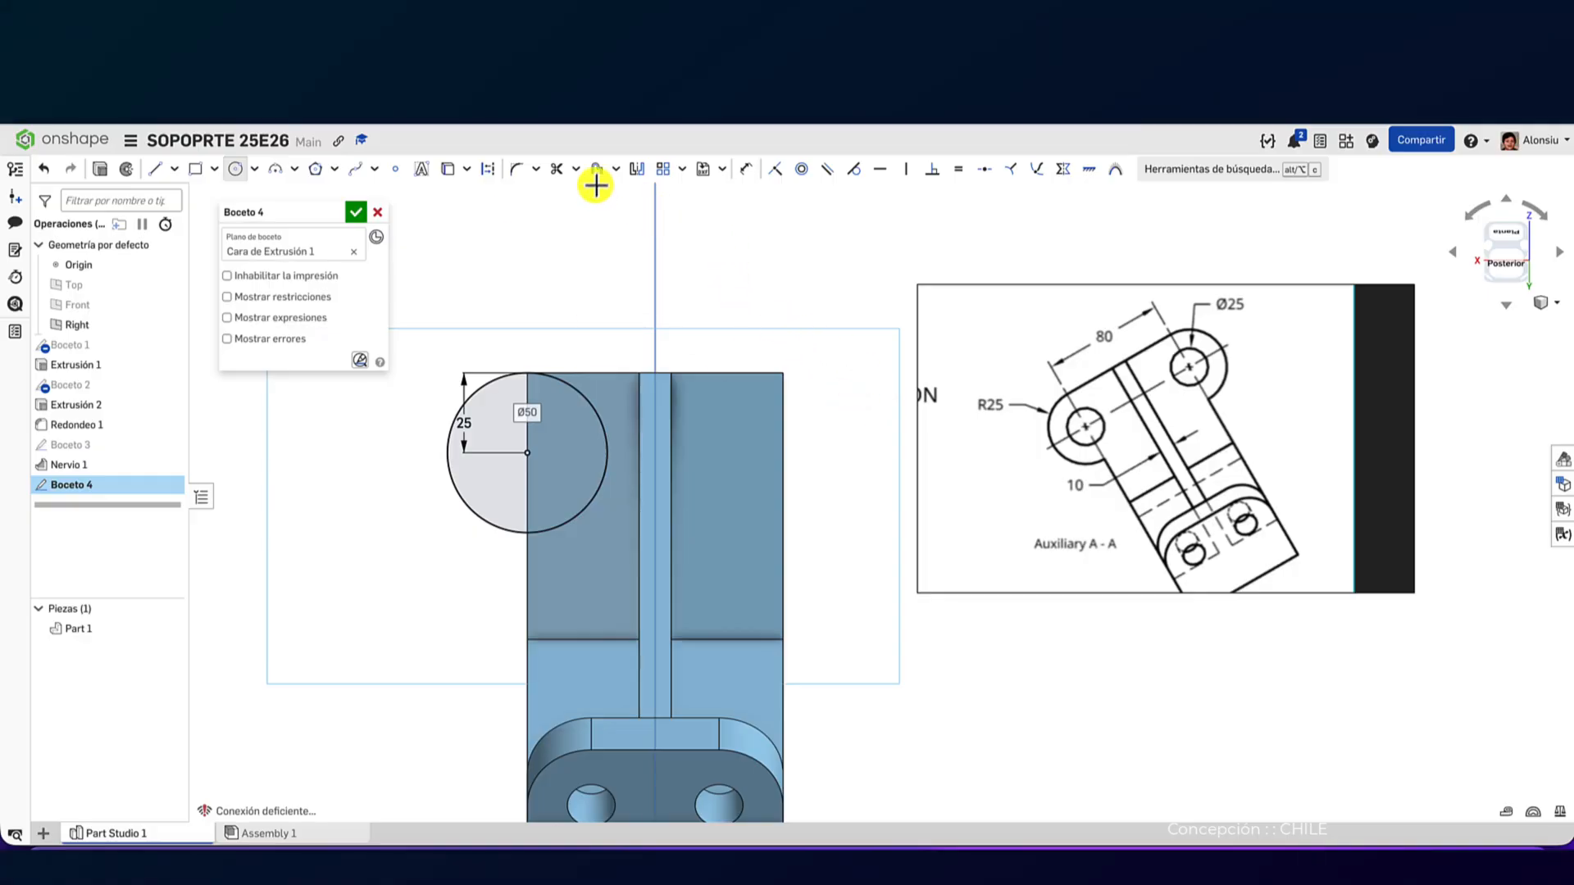
click(632, 169)
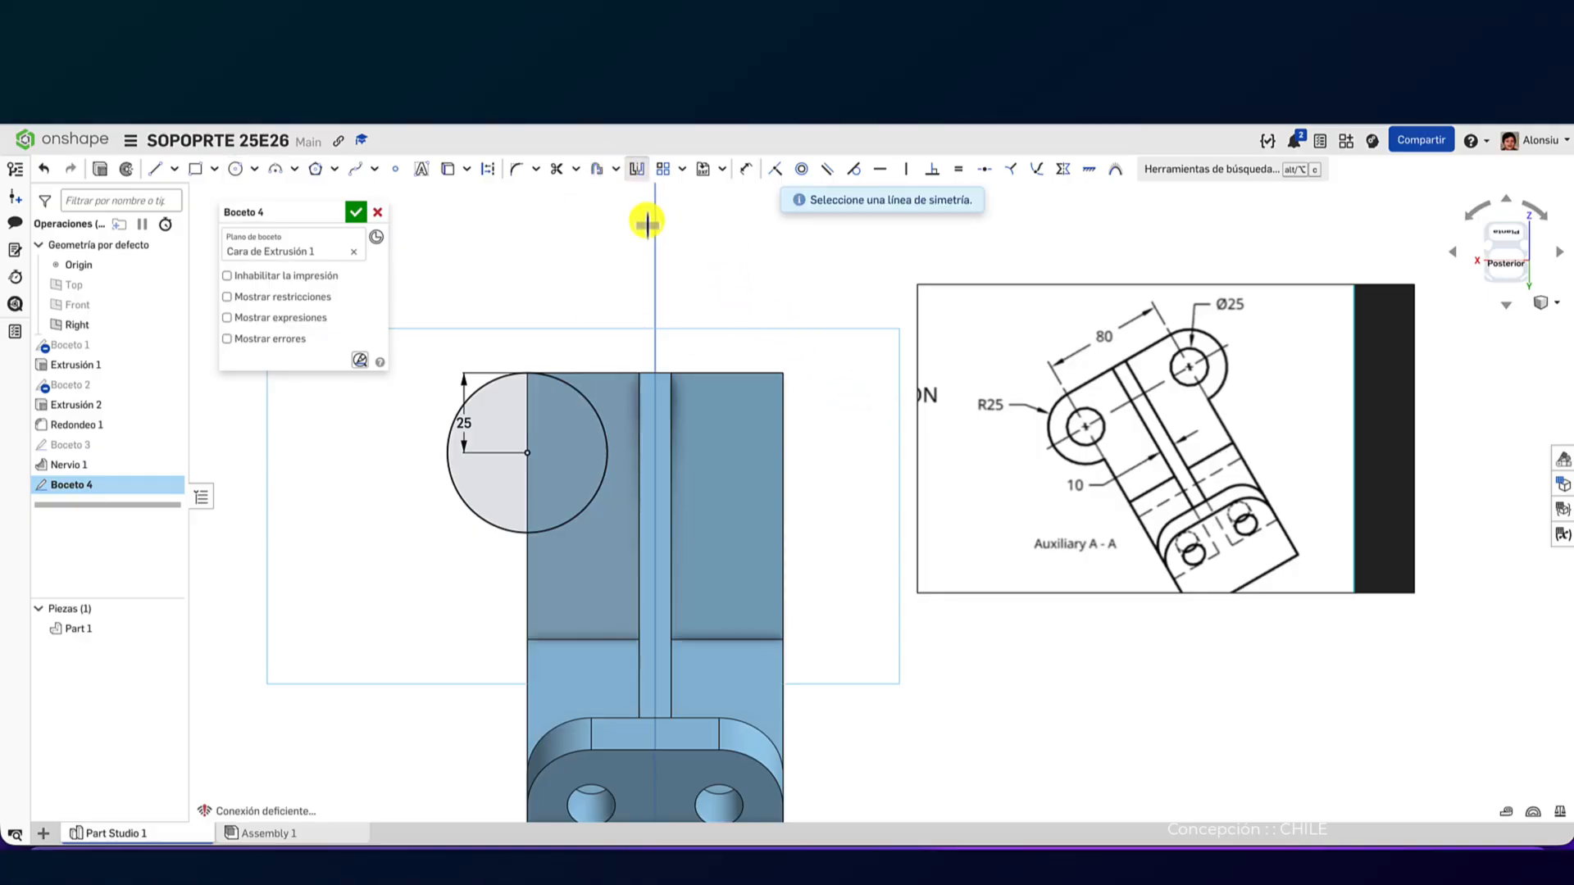
click(655, 268)
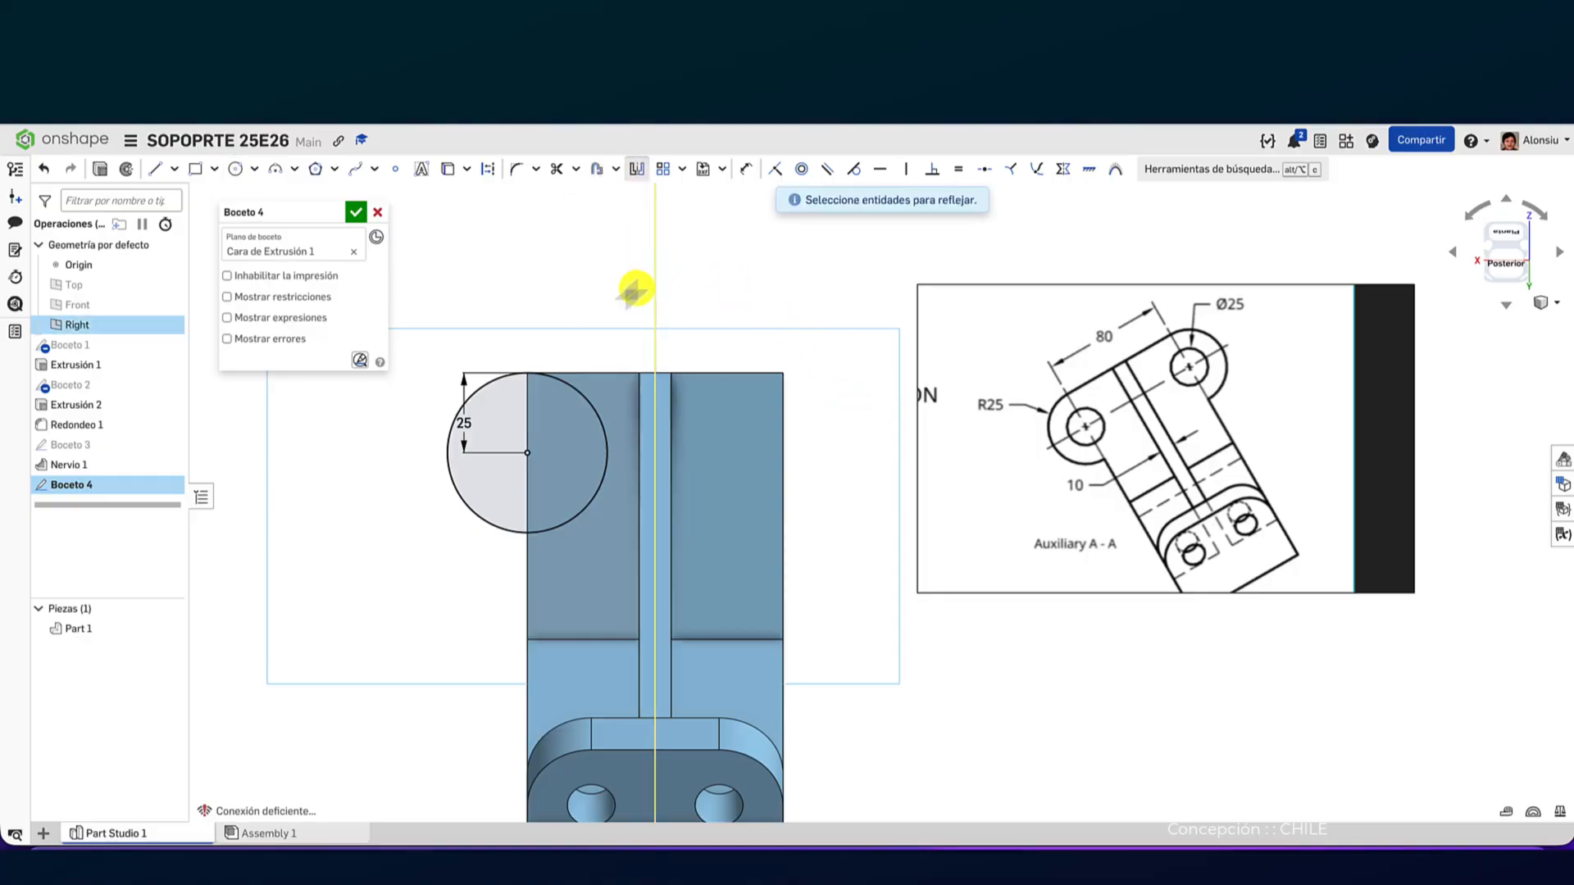
click(576, 385)
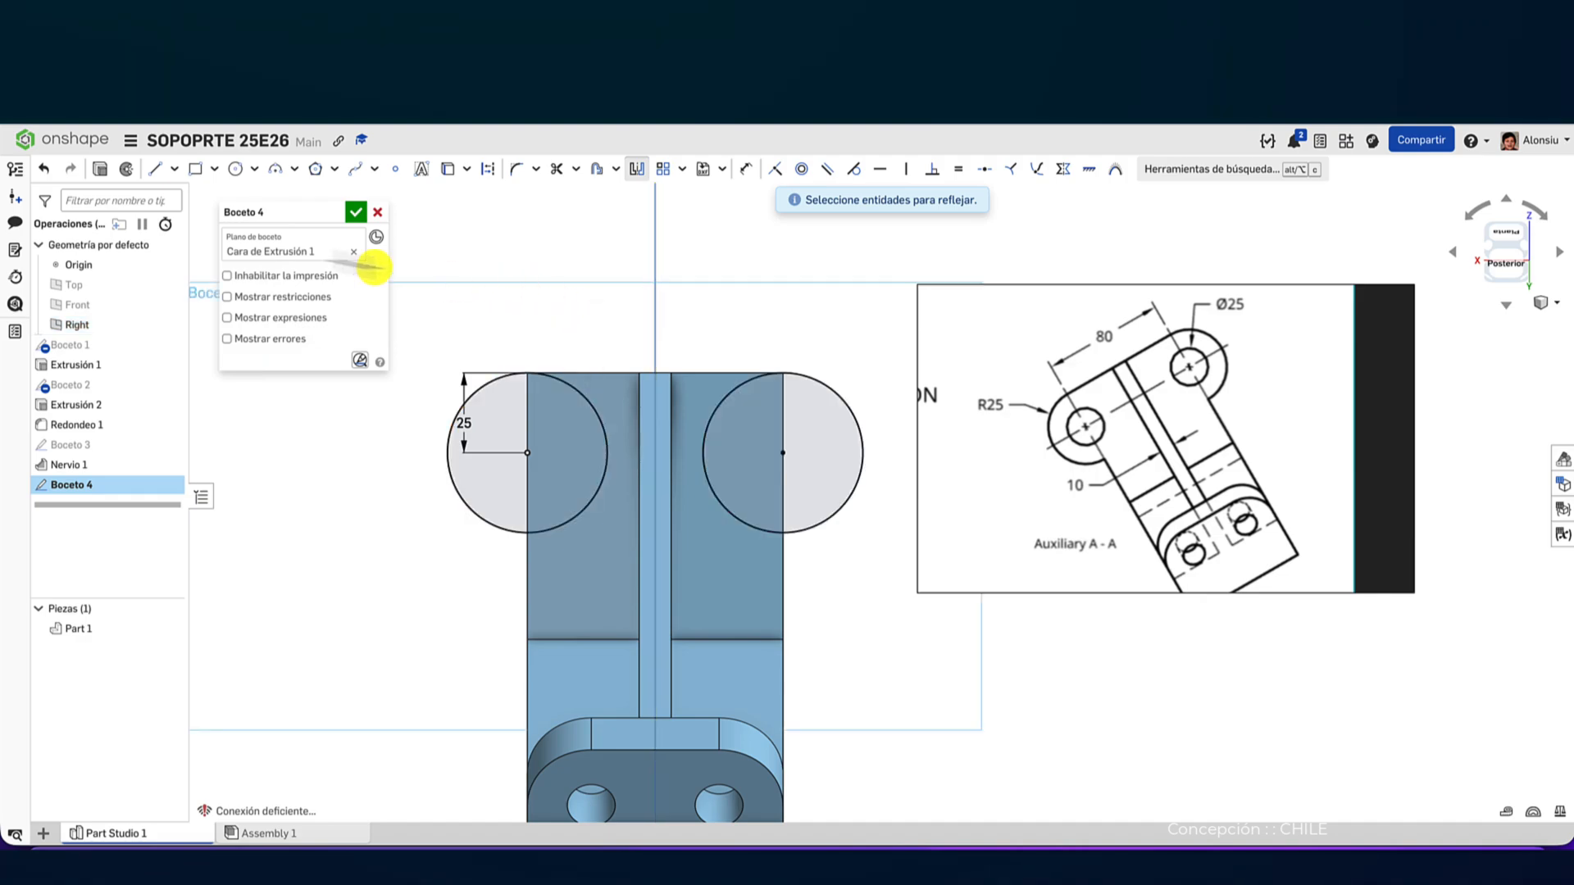
- Draw a circle concentric with the original 50 mm circle and set its diameter to 25 mm
click(236, 168)
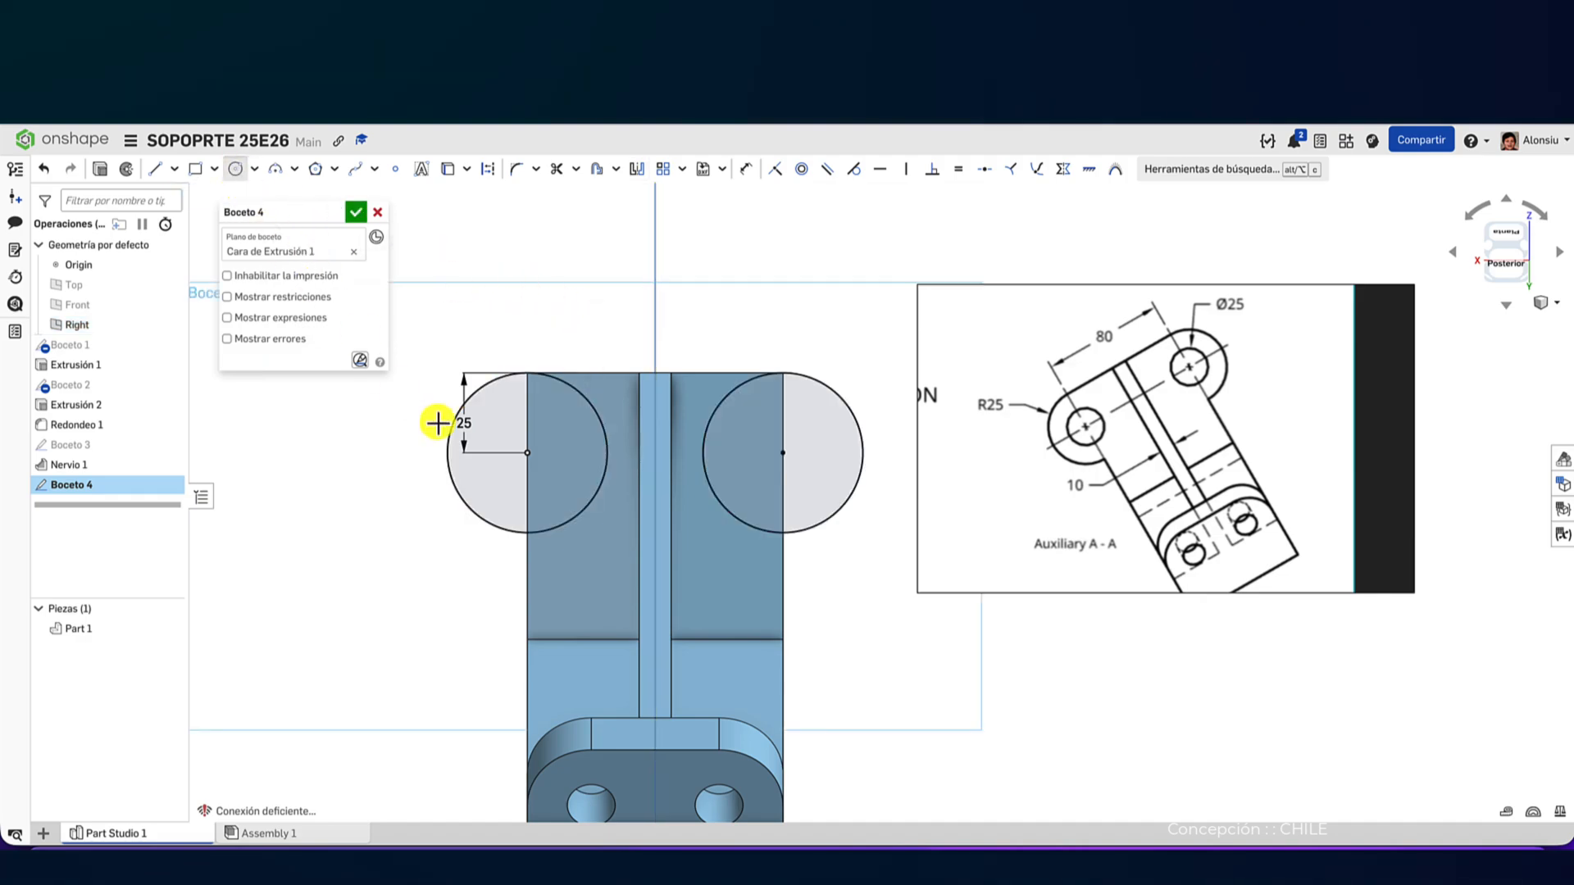
click(527, 453)
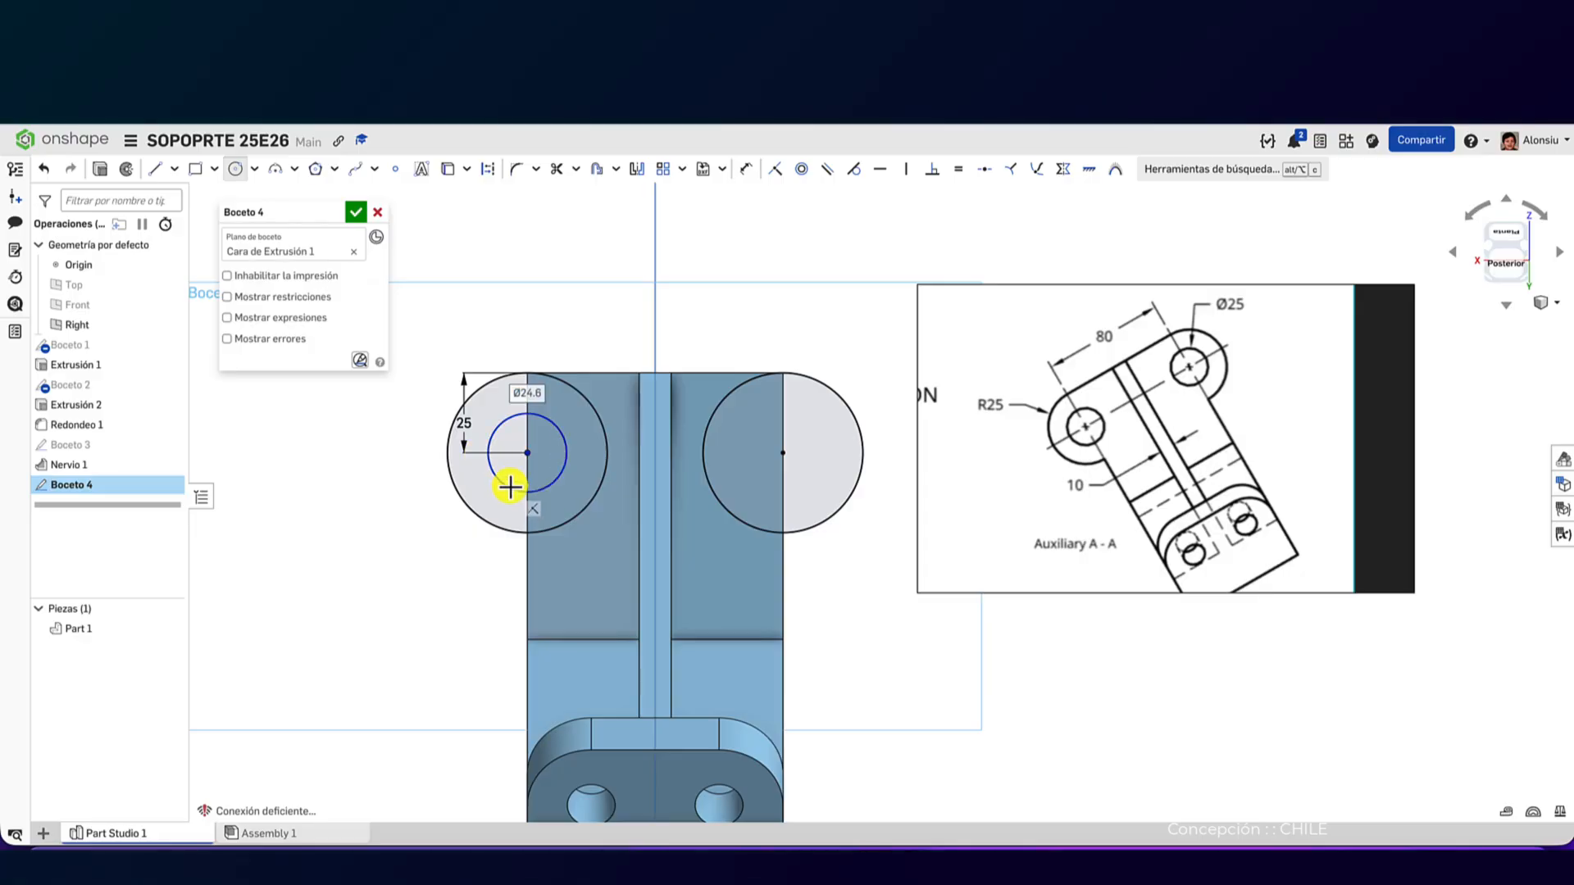
click(510, 487)
key(d)
click(469, 506)
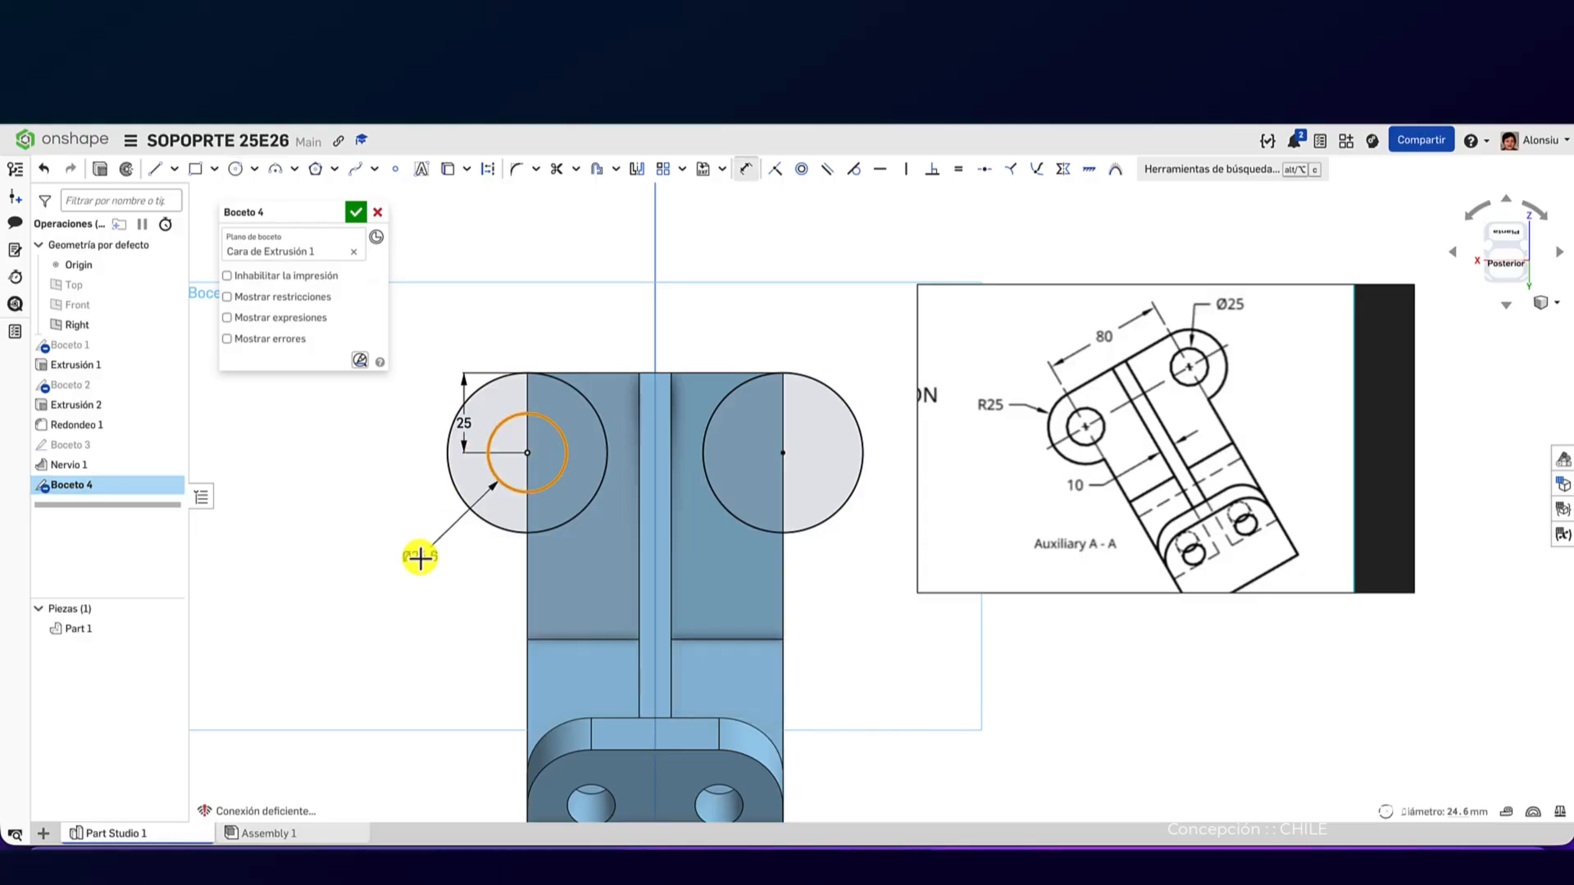
click(419, 558)
text(25)
key(Return)
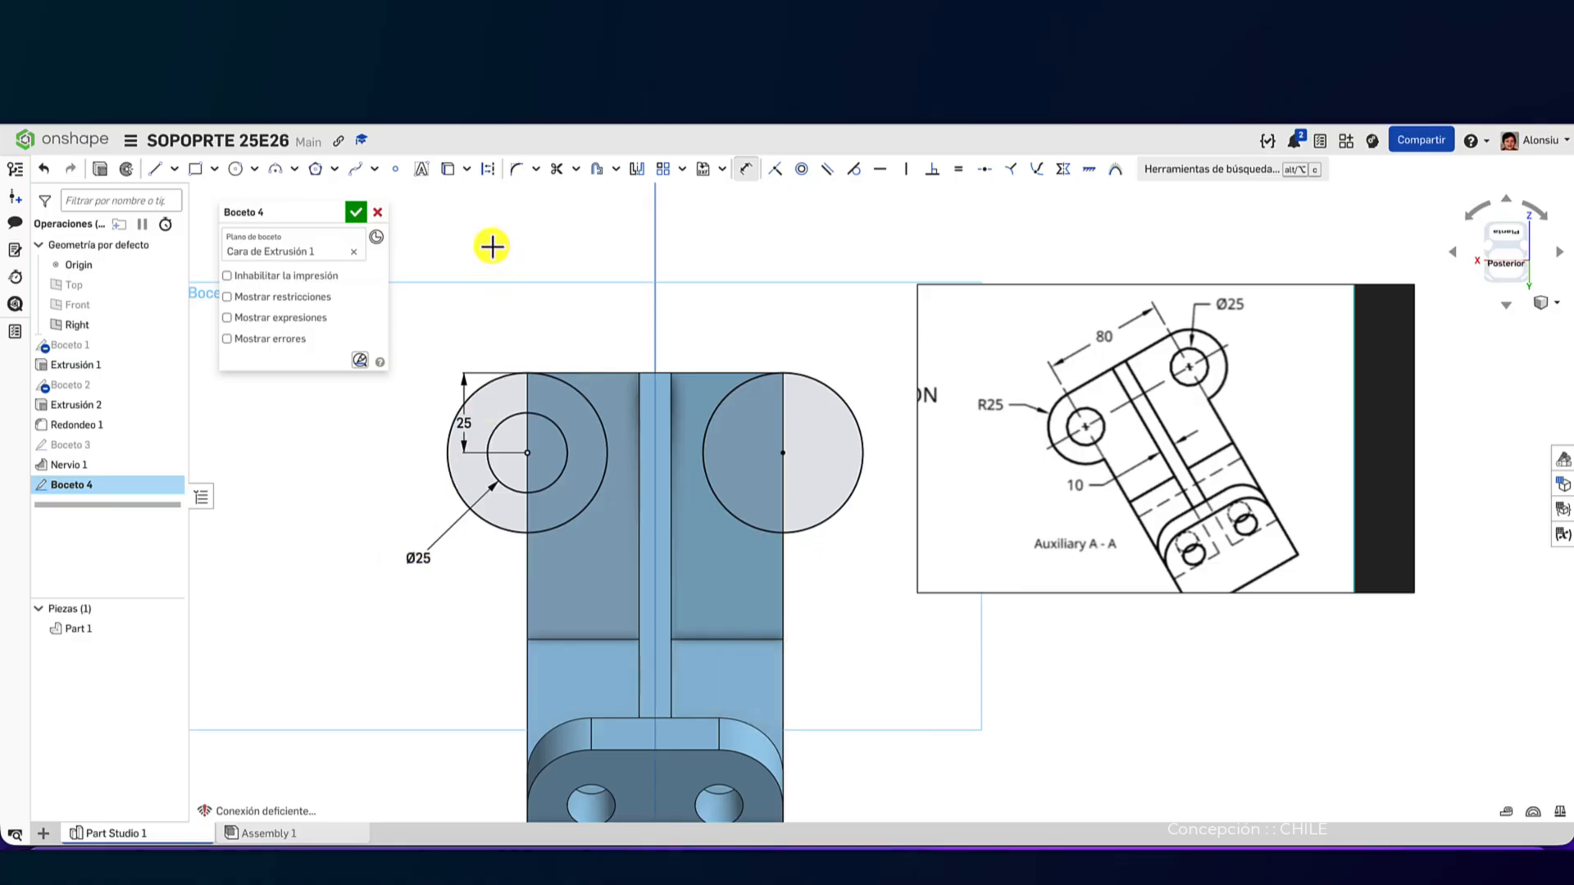
- Mirror the 25 mm circle about the Right plane and finish the sketch
click(636, 170)
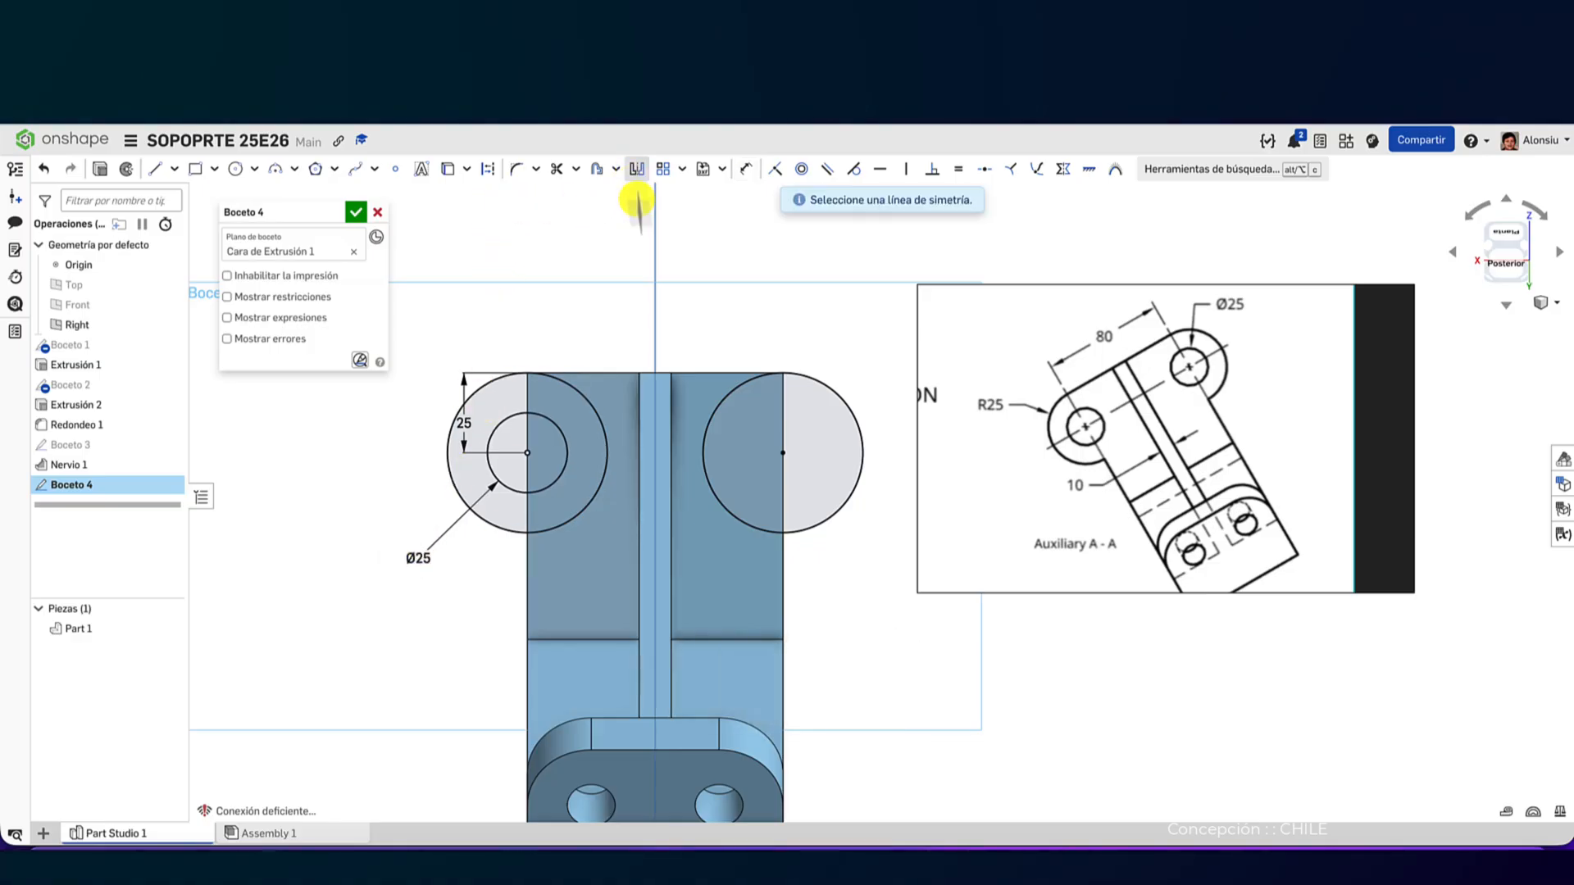
click(653, 262)
click(553, 421)
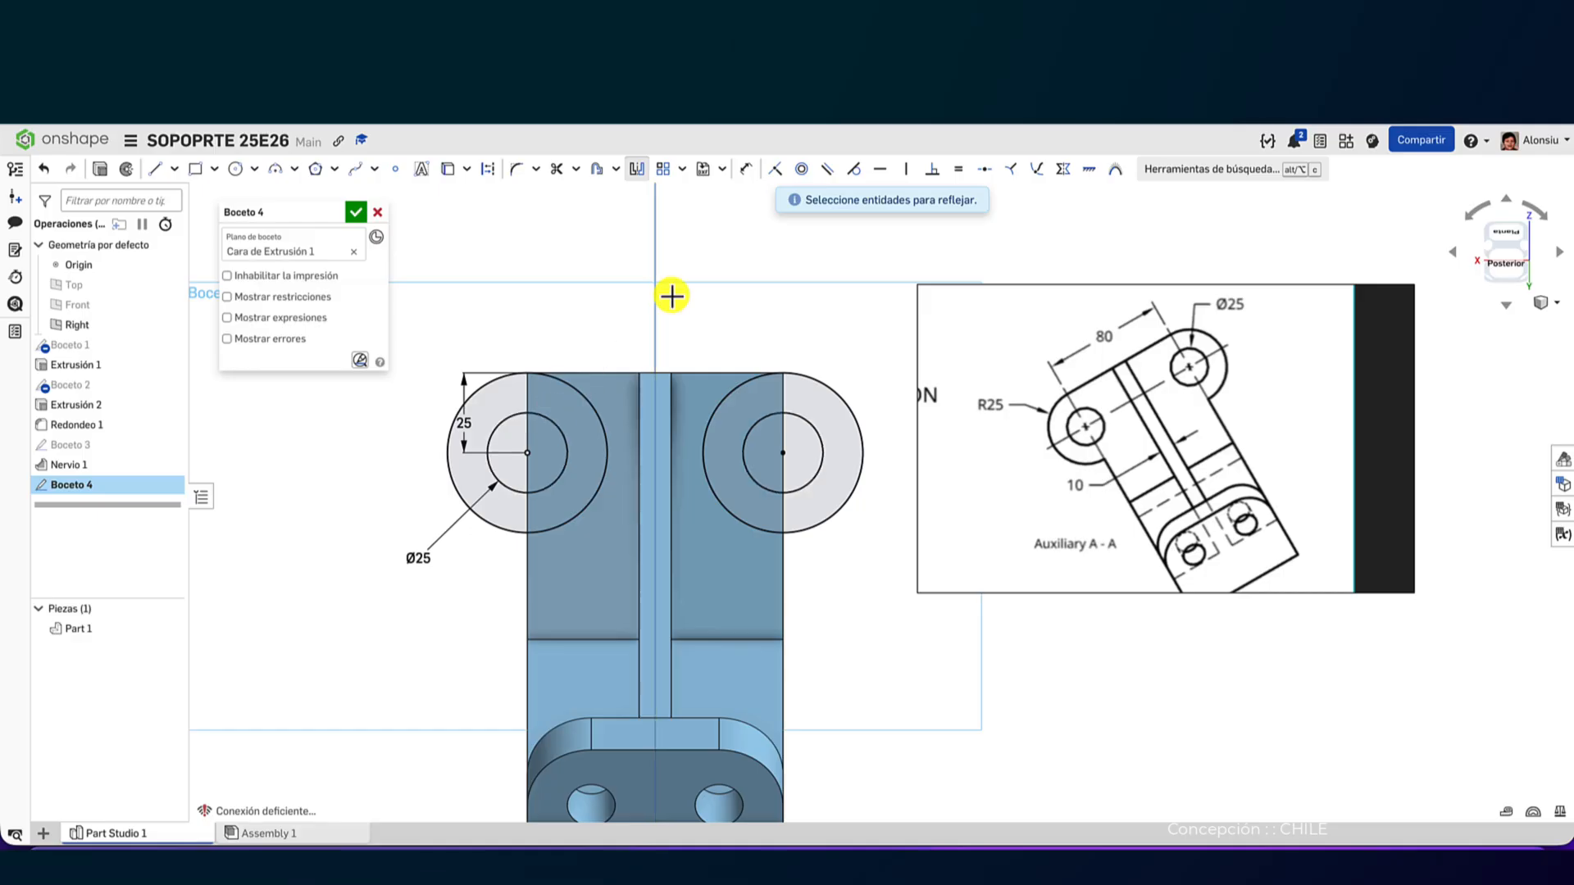
click(357, 215)
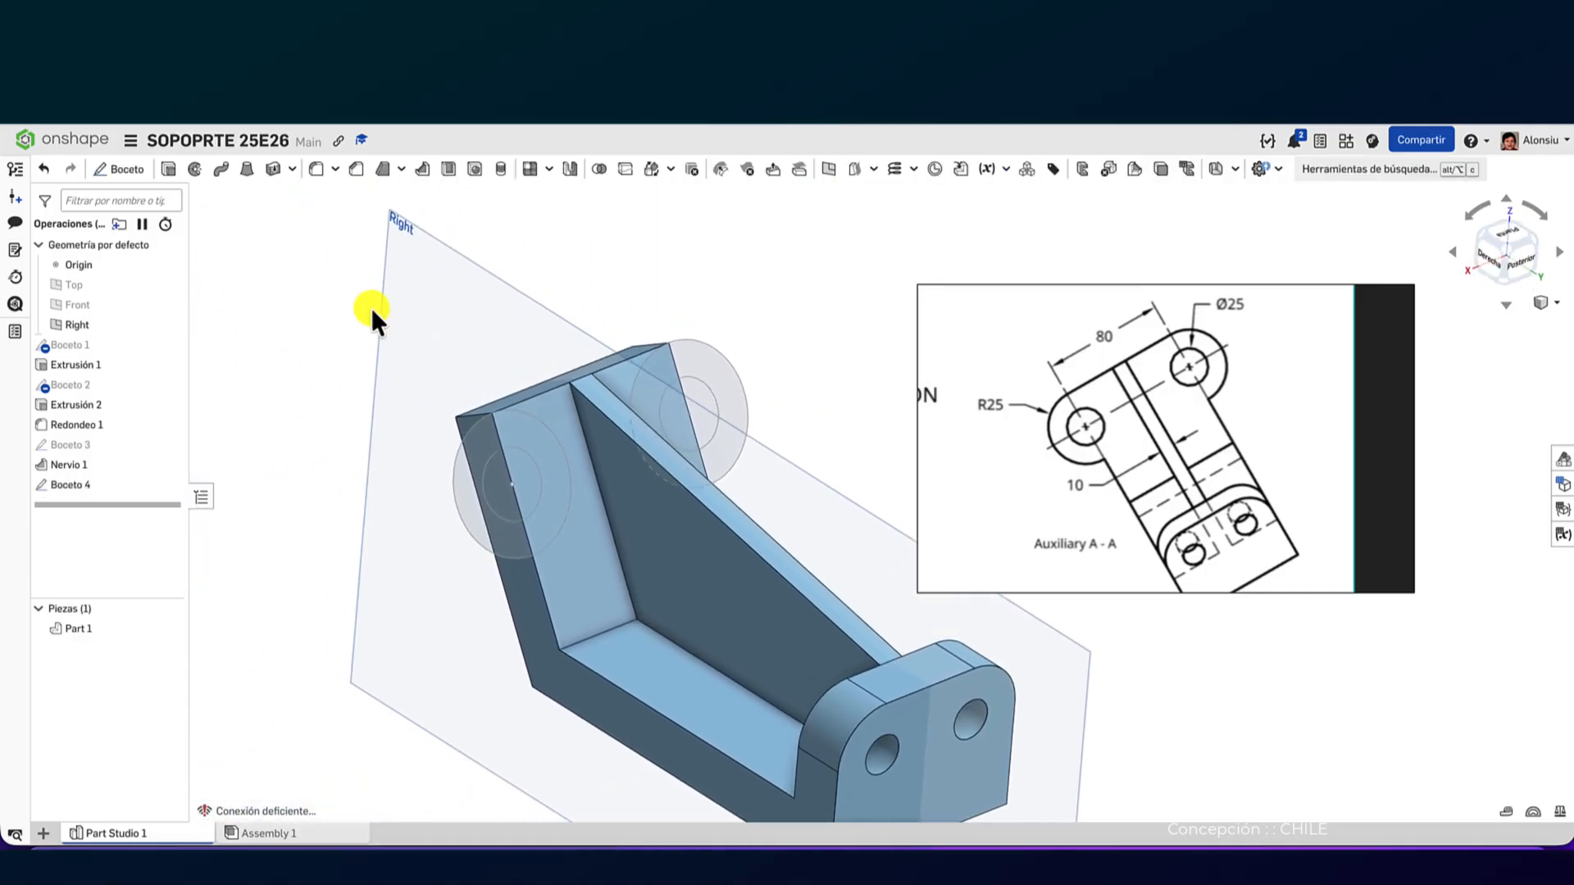
- Extrude both lug ring regions up to the inclined arm's outer face, added to Part 1, and show Boceto 4 again
click(168, 170)
click(510, 478)
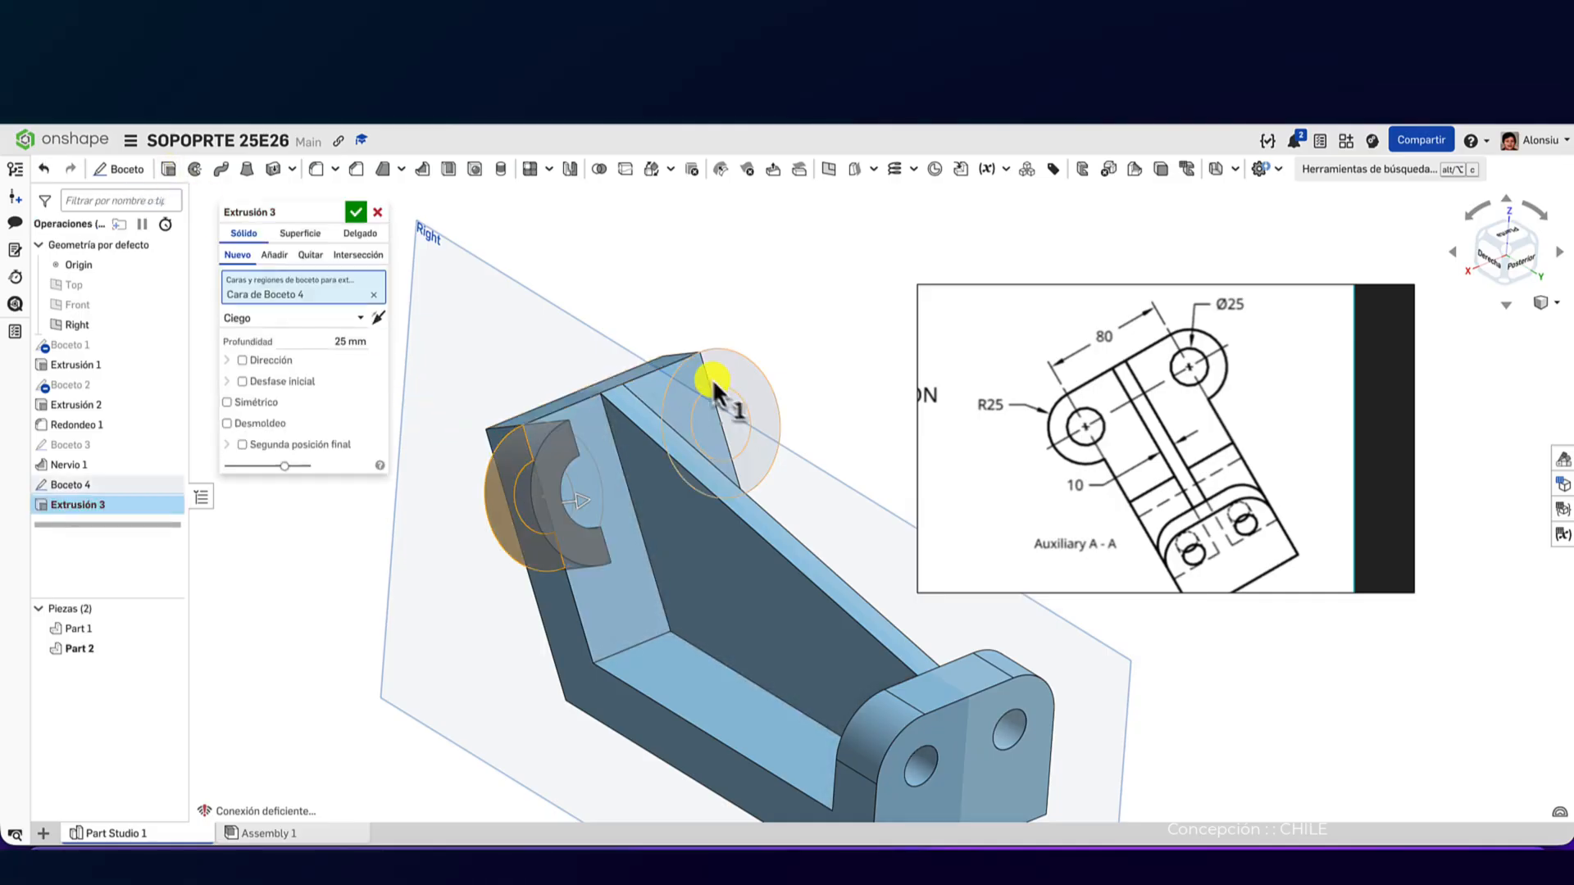
click(735, 377)
right_drag(745, 414, 746, 581)
drag(745, 581, 617, 600)
right_drag(617, 600, 348, 447)
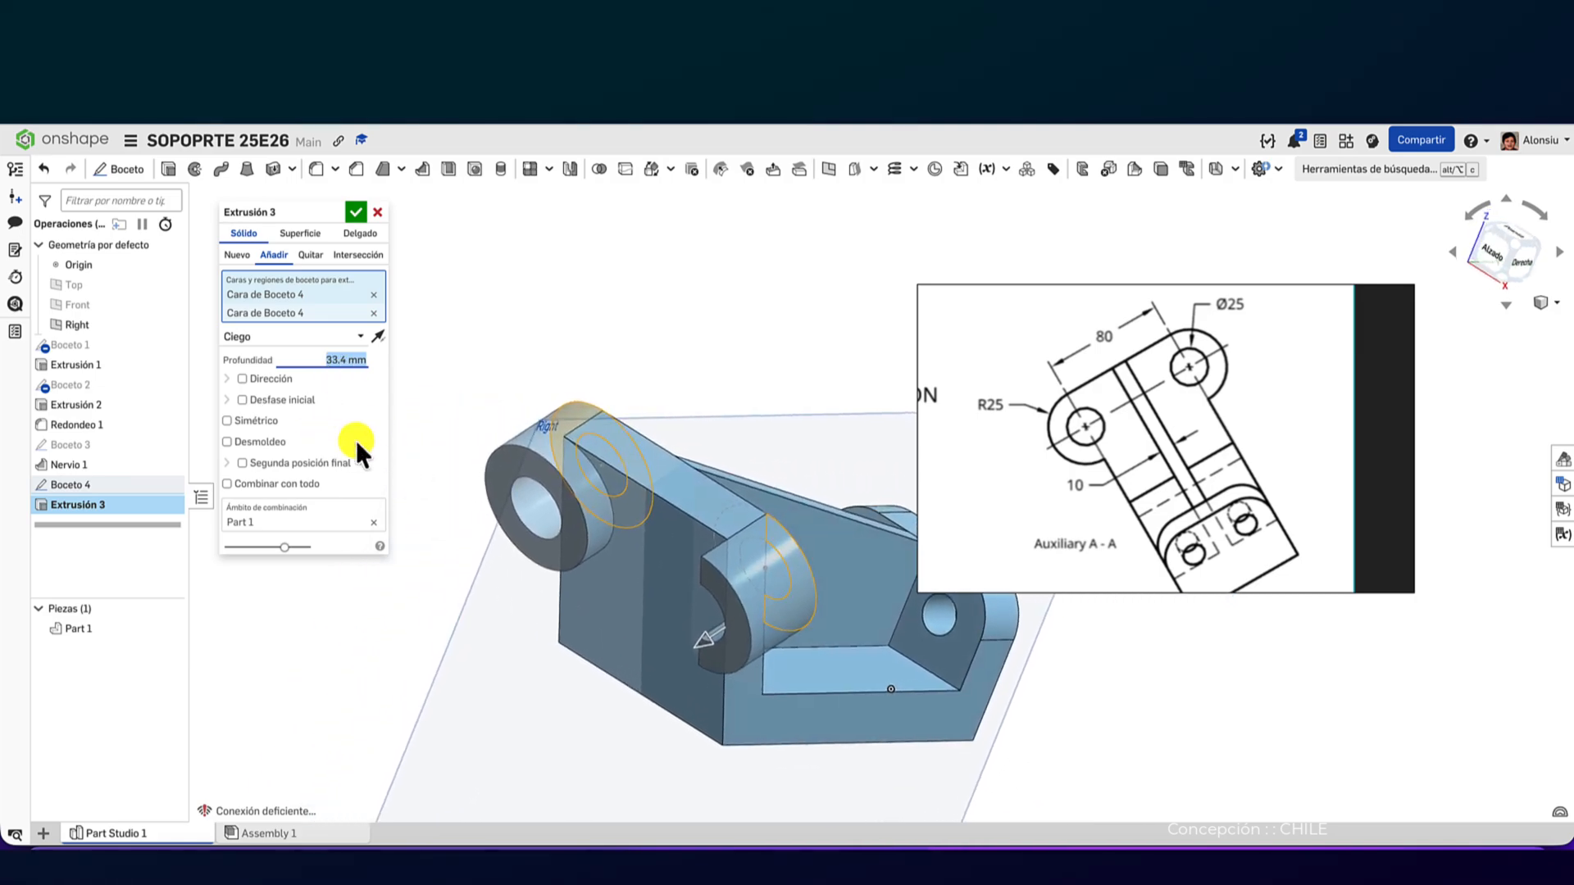
click(360, 339)
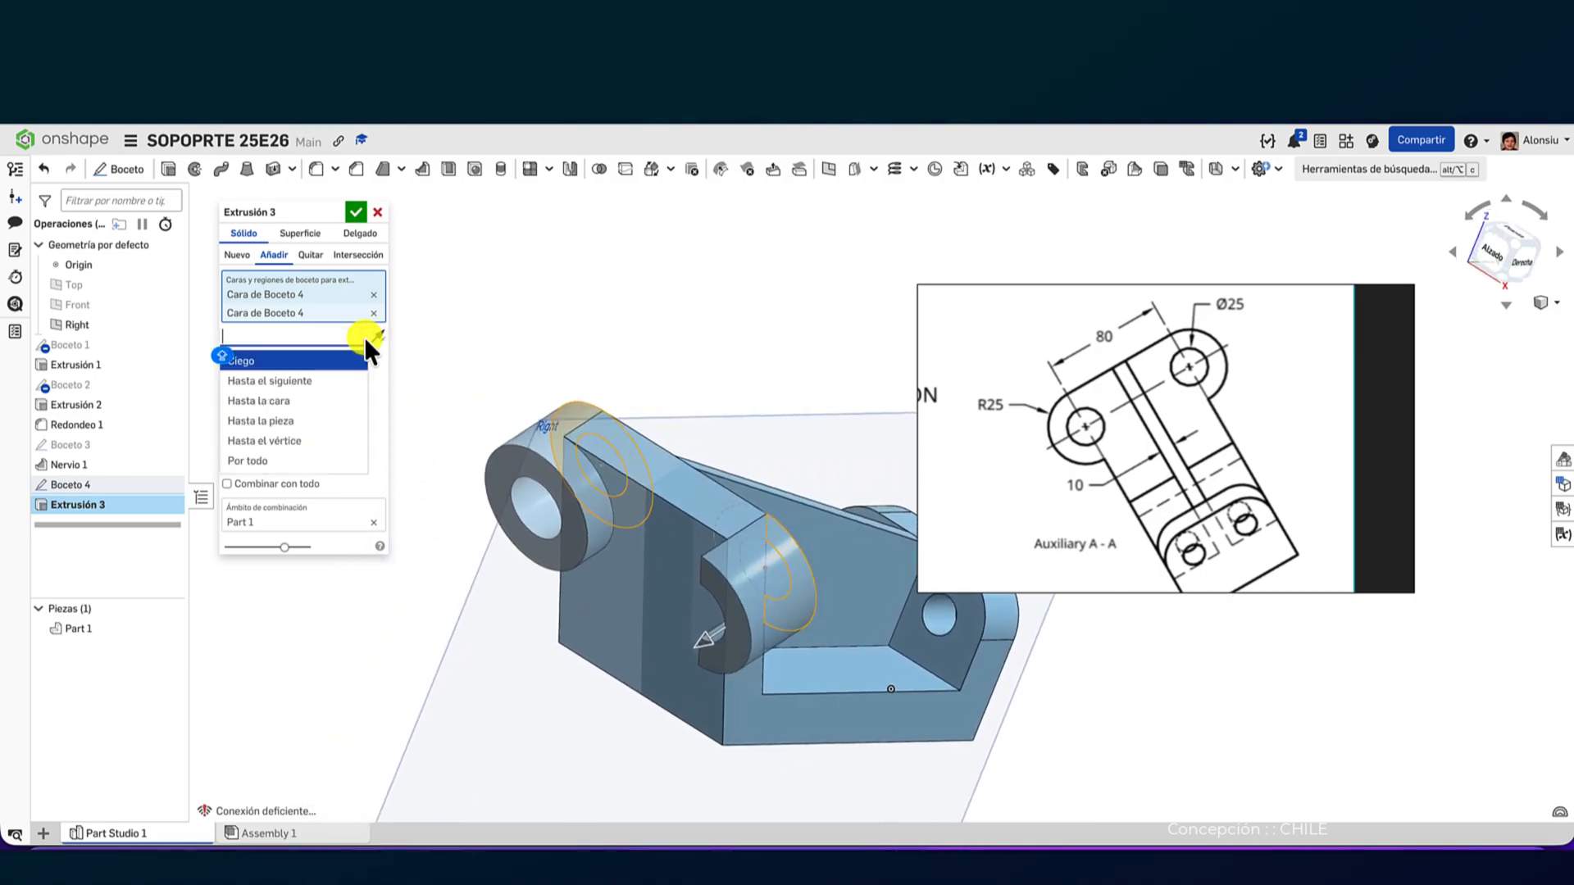
click(299, 404)
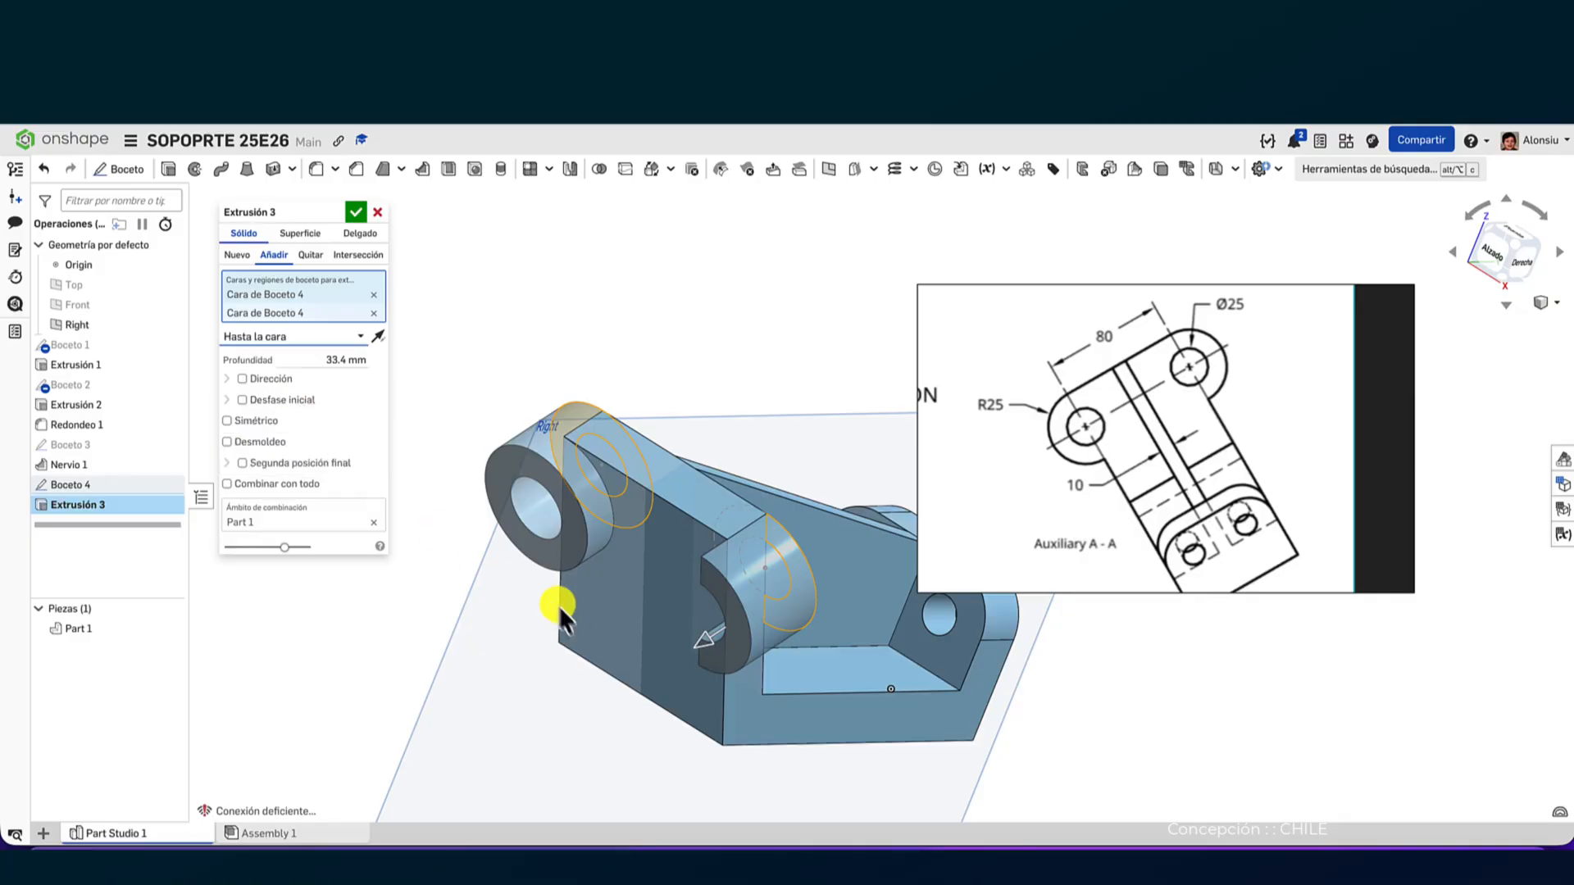
click(612, 642)
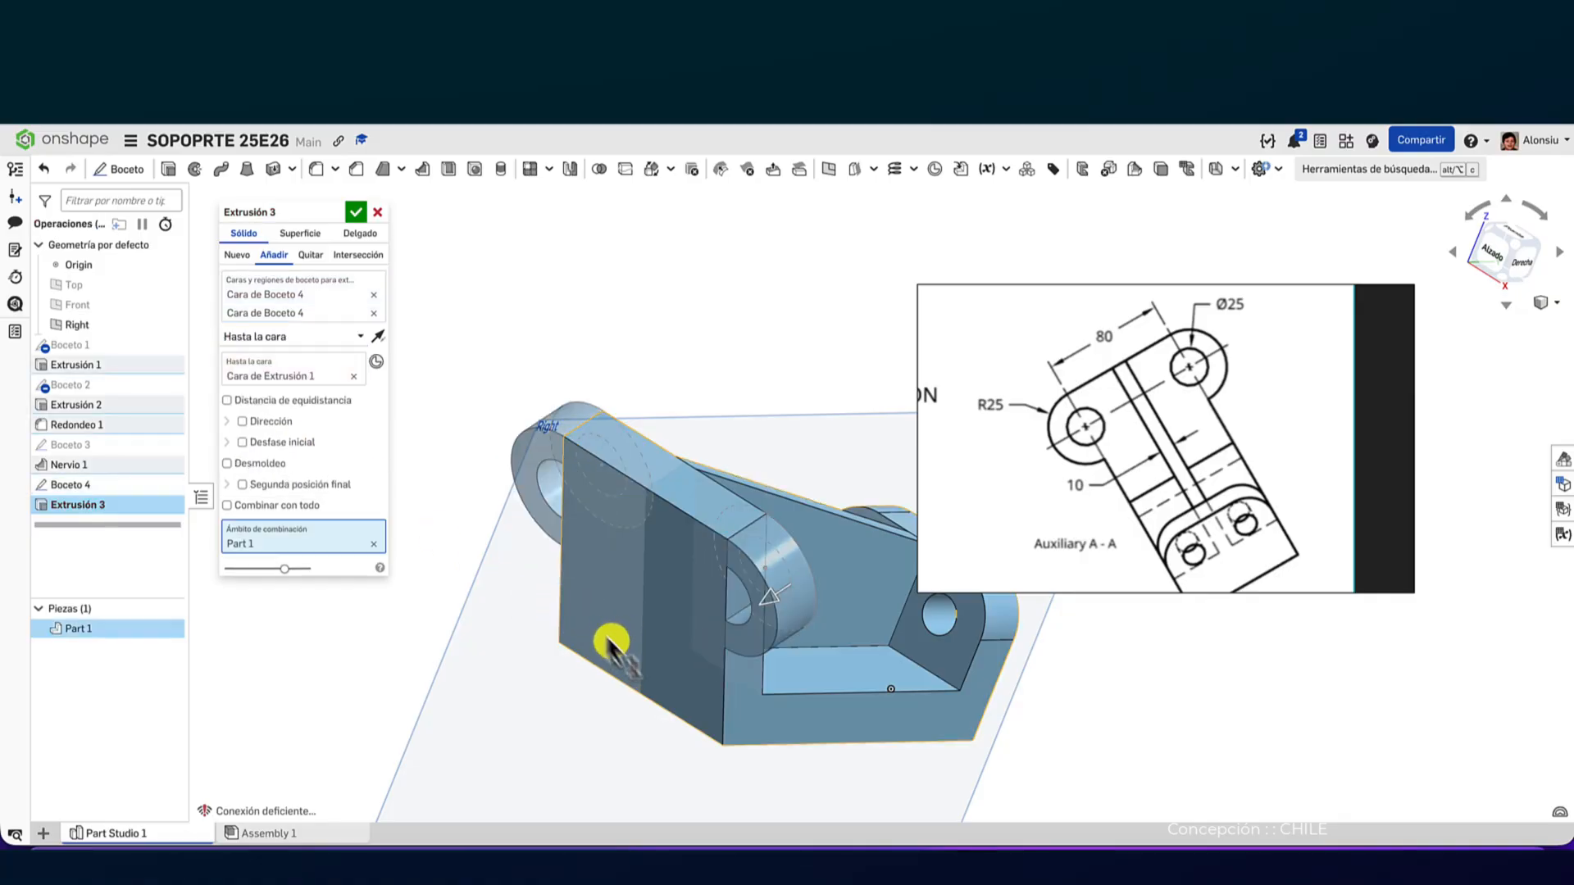
click(356, 215)
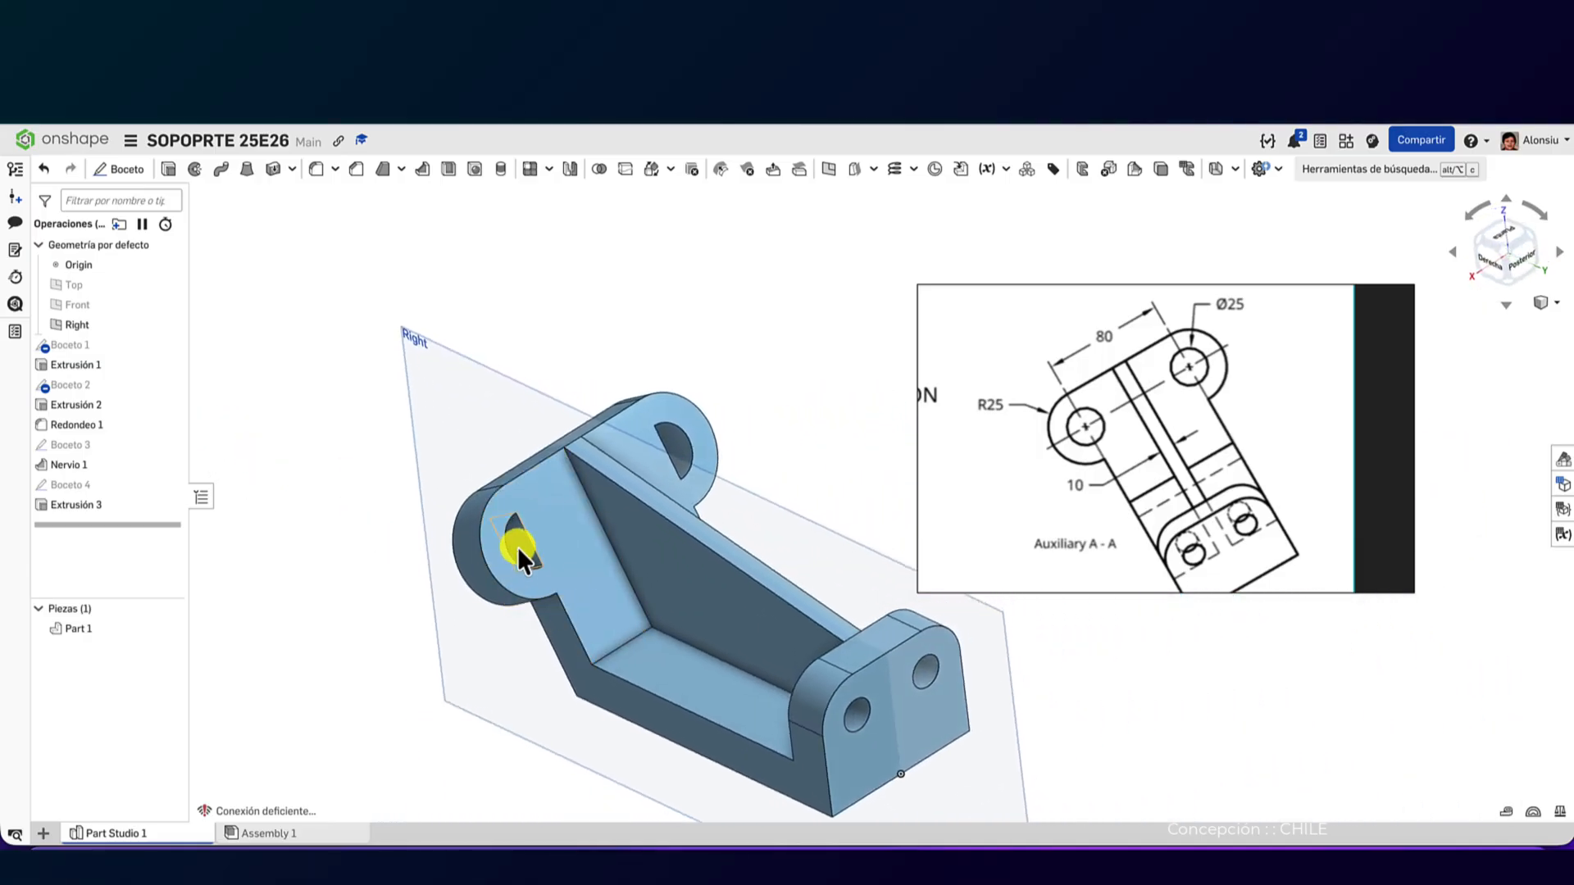
click(168, 484)
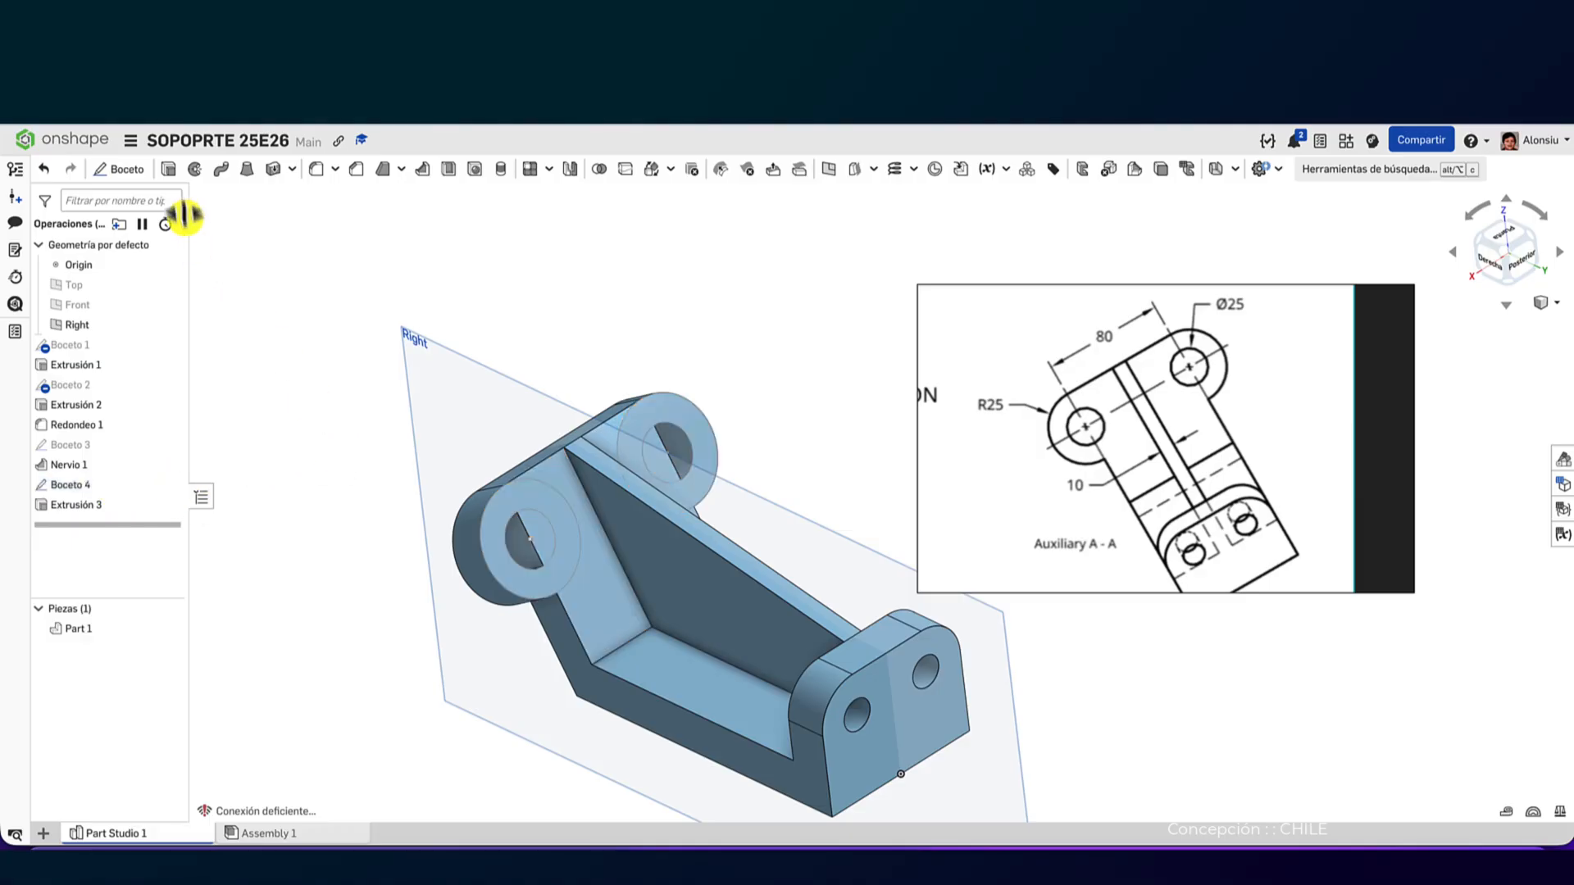
click(168, 169)
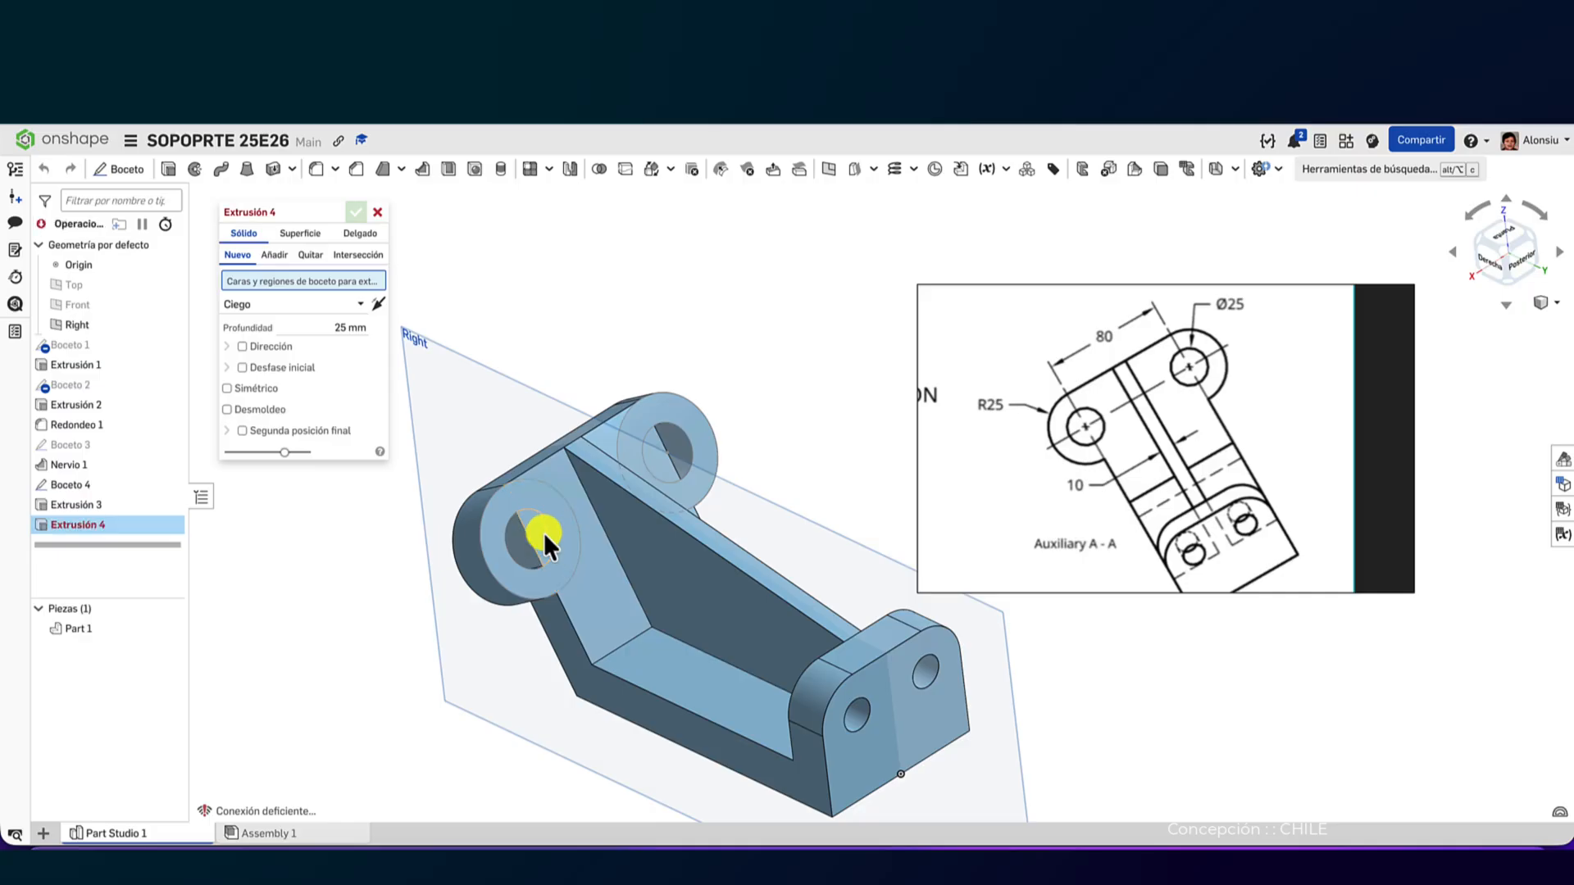
click(543, 536)
right_drag(653, 440, 613, 561)
click(613, 547)
scroll(613, 561, down, 3)
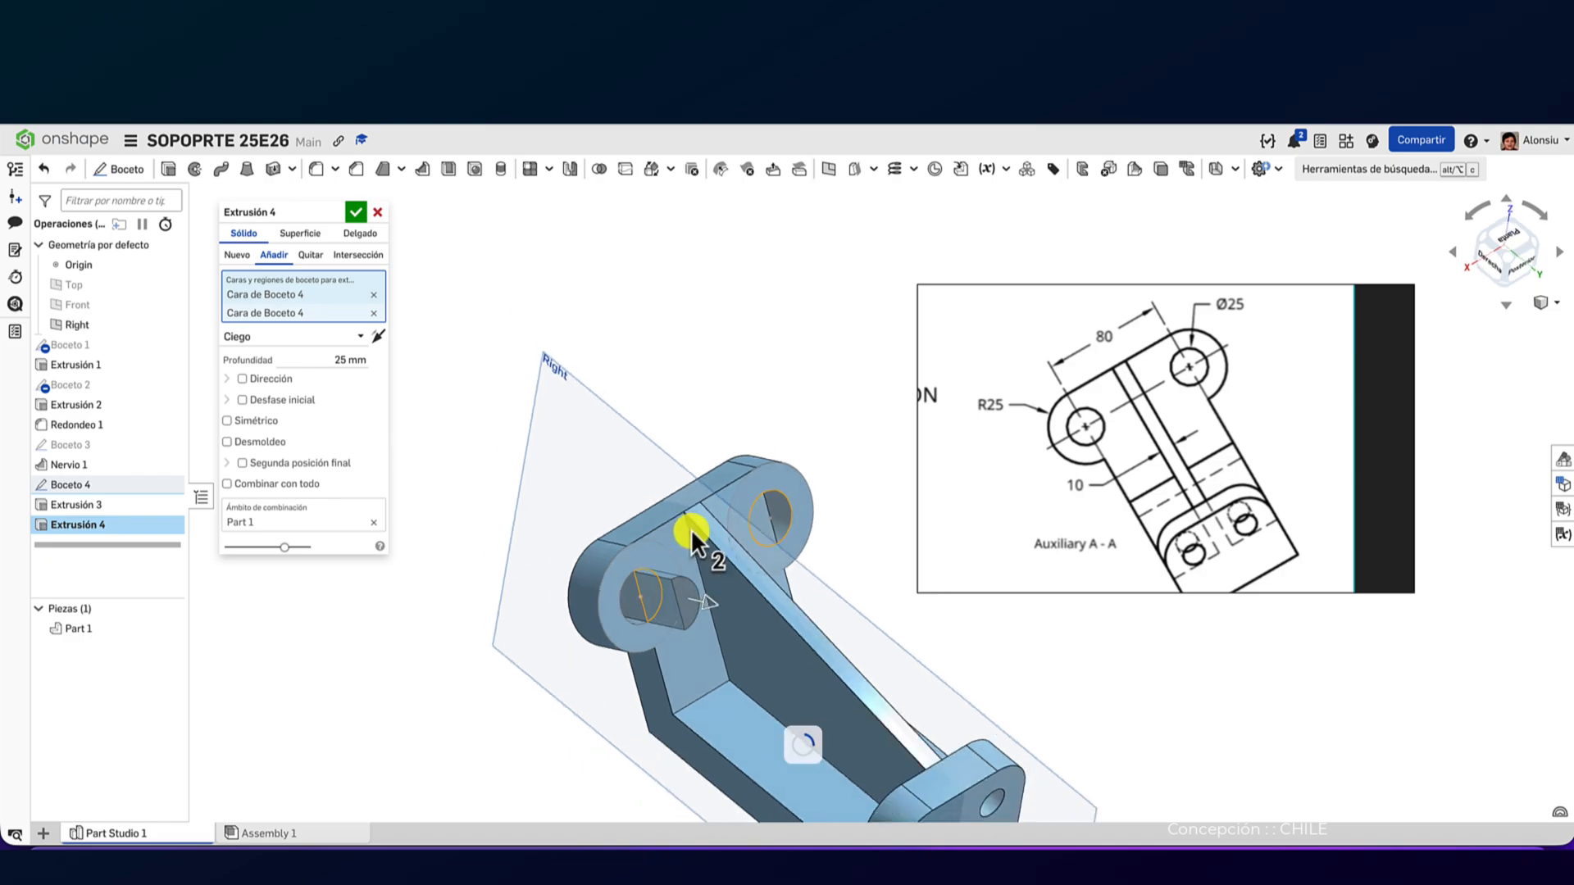
click(757, 516)
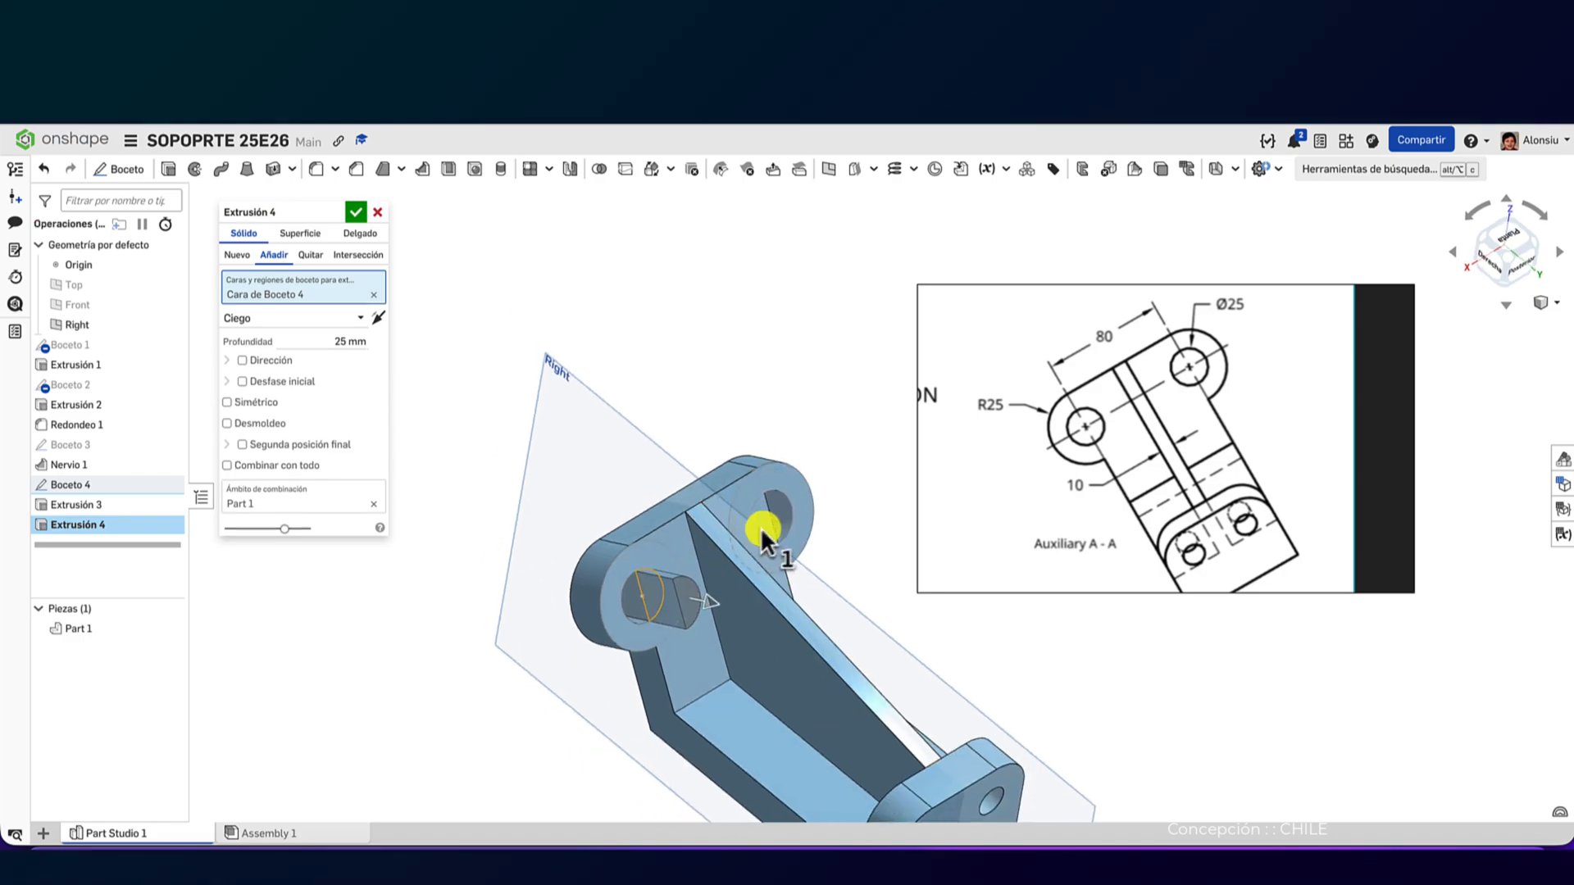
click(754, 518)
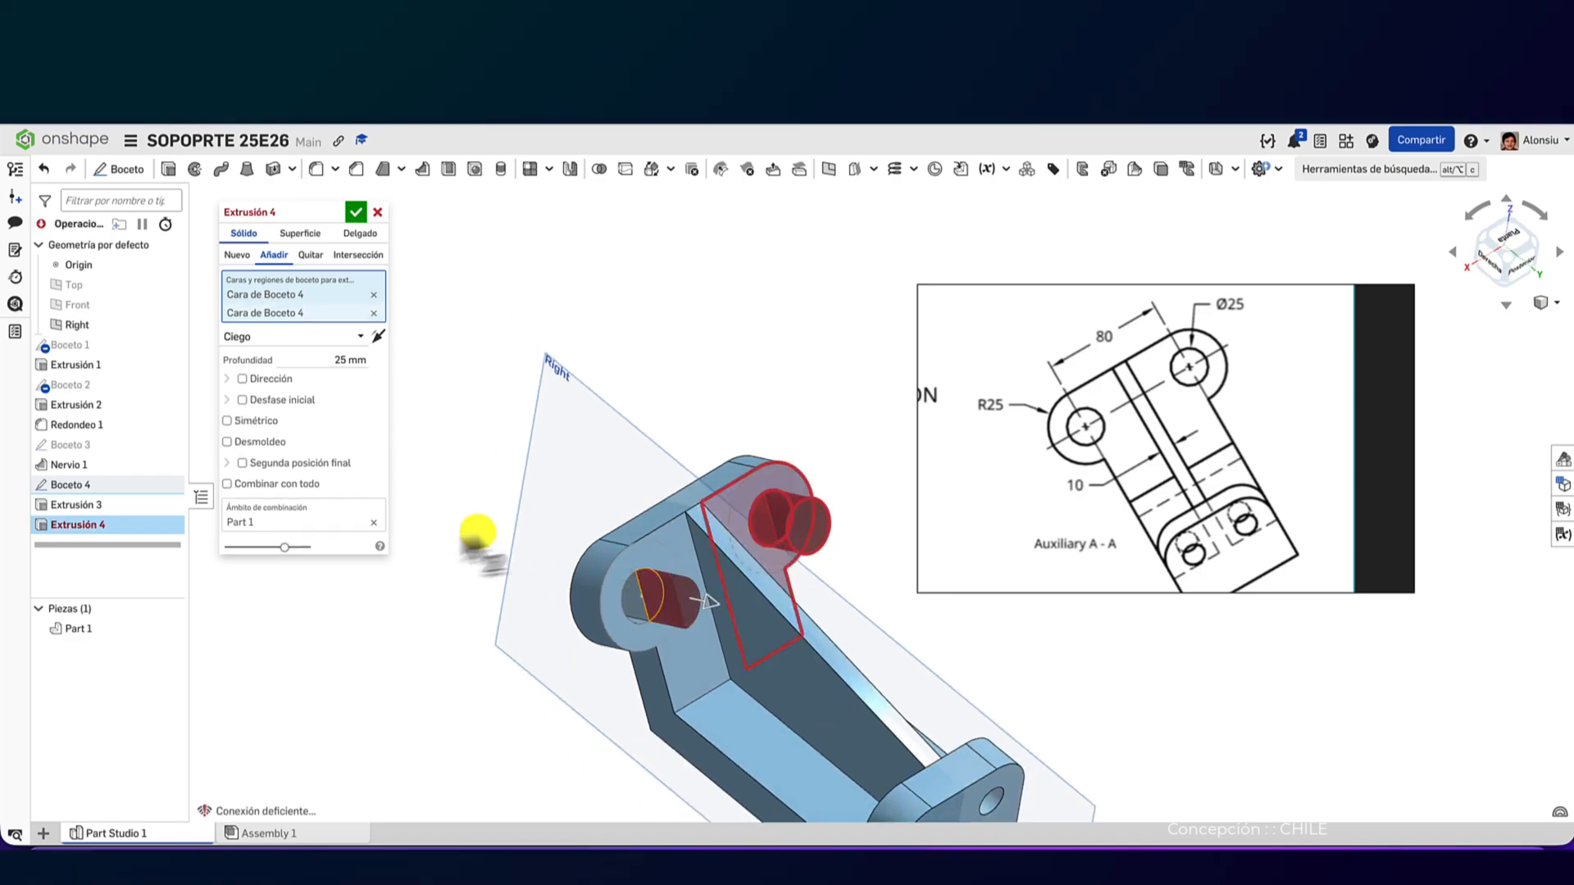
click(377, 212)
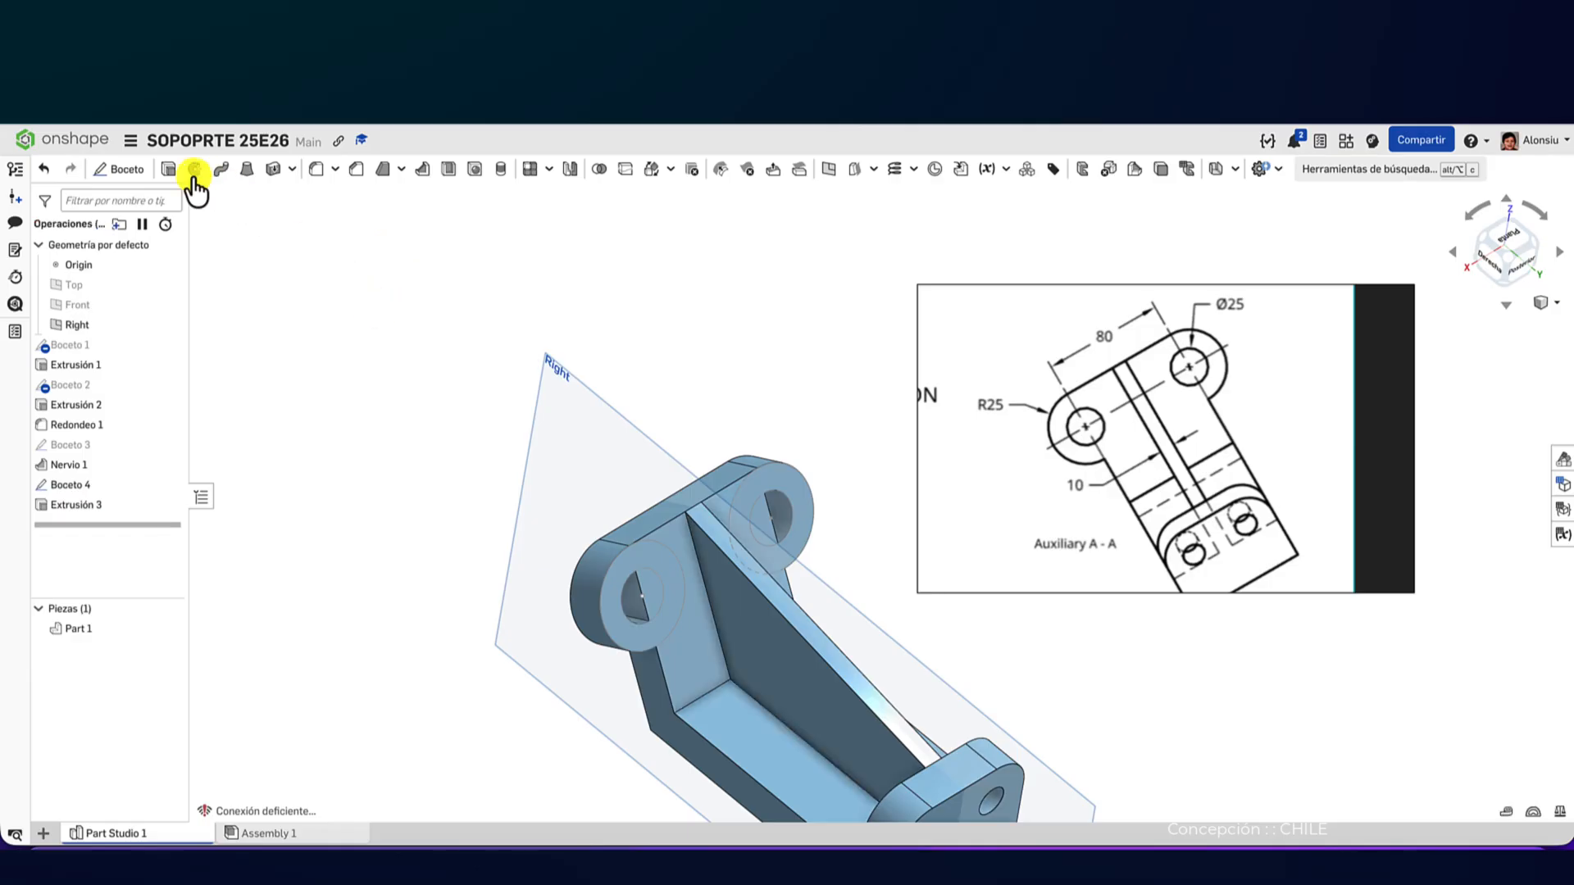
click(168, 170)
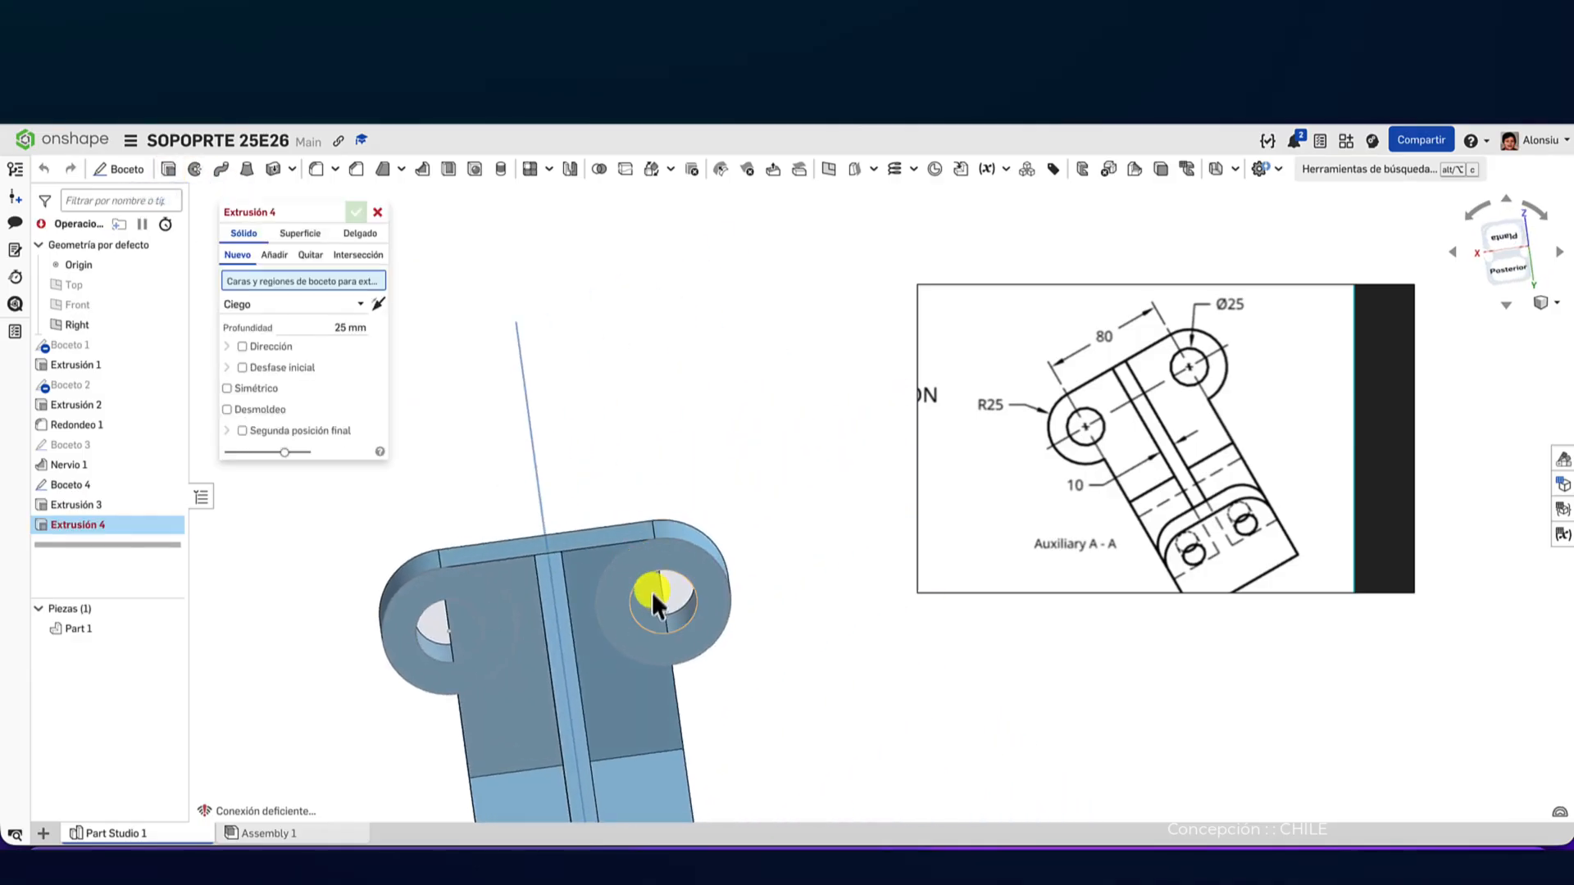
click(652, 602)
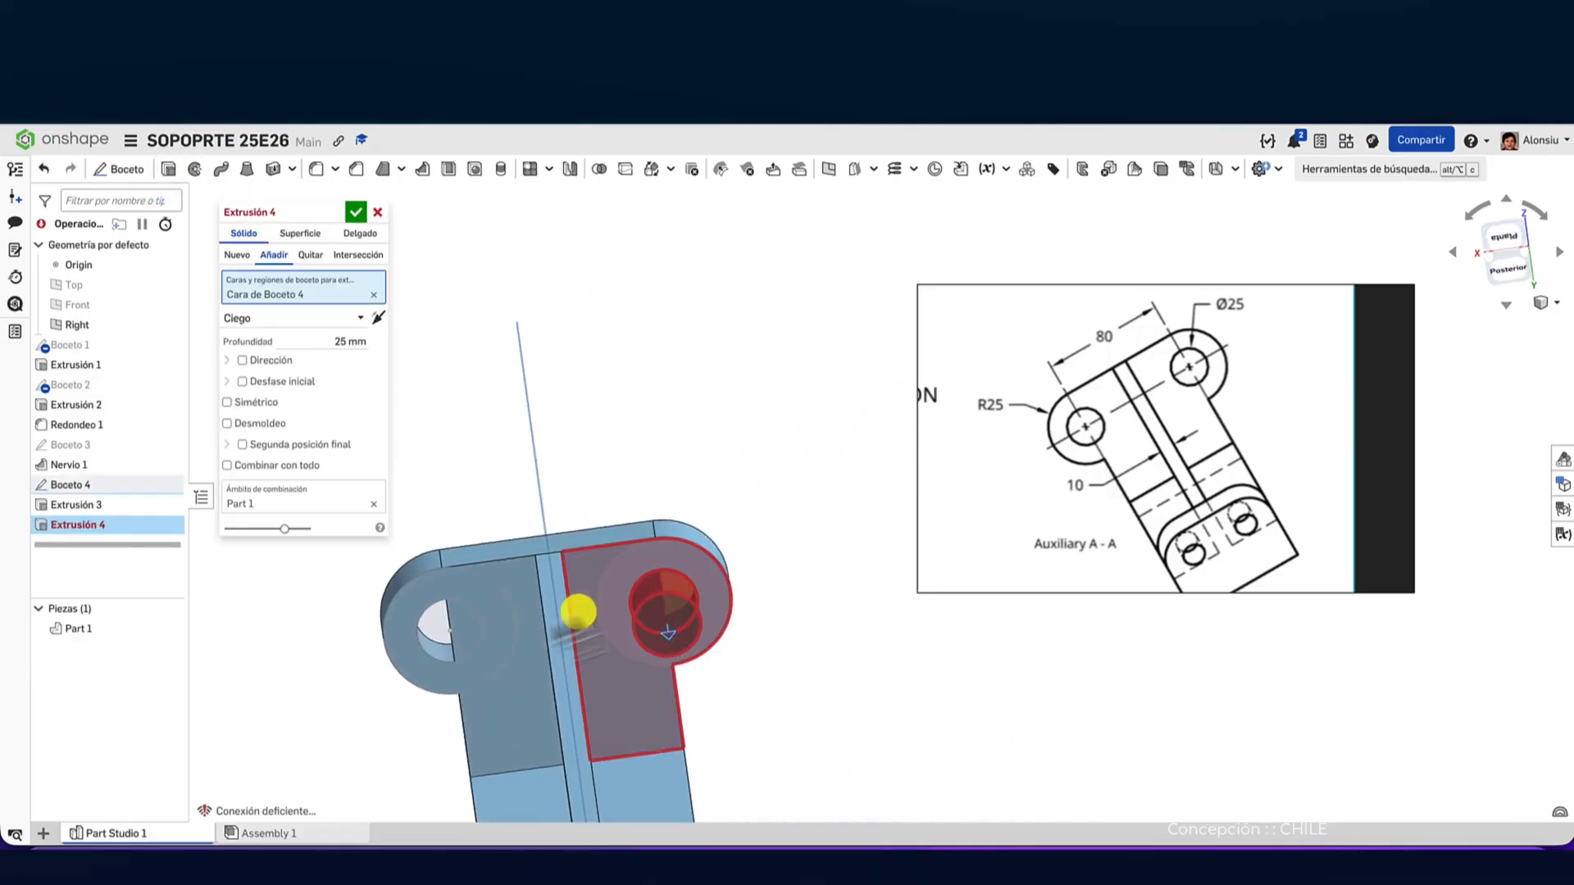
click(377, 212)
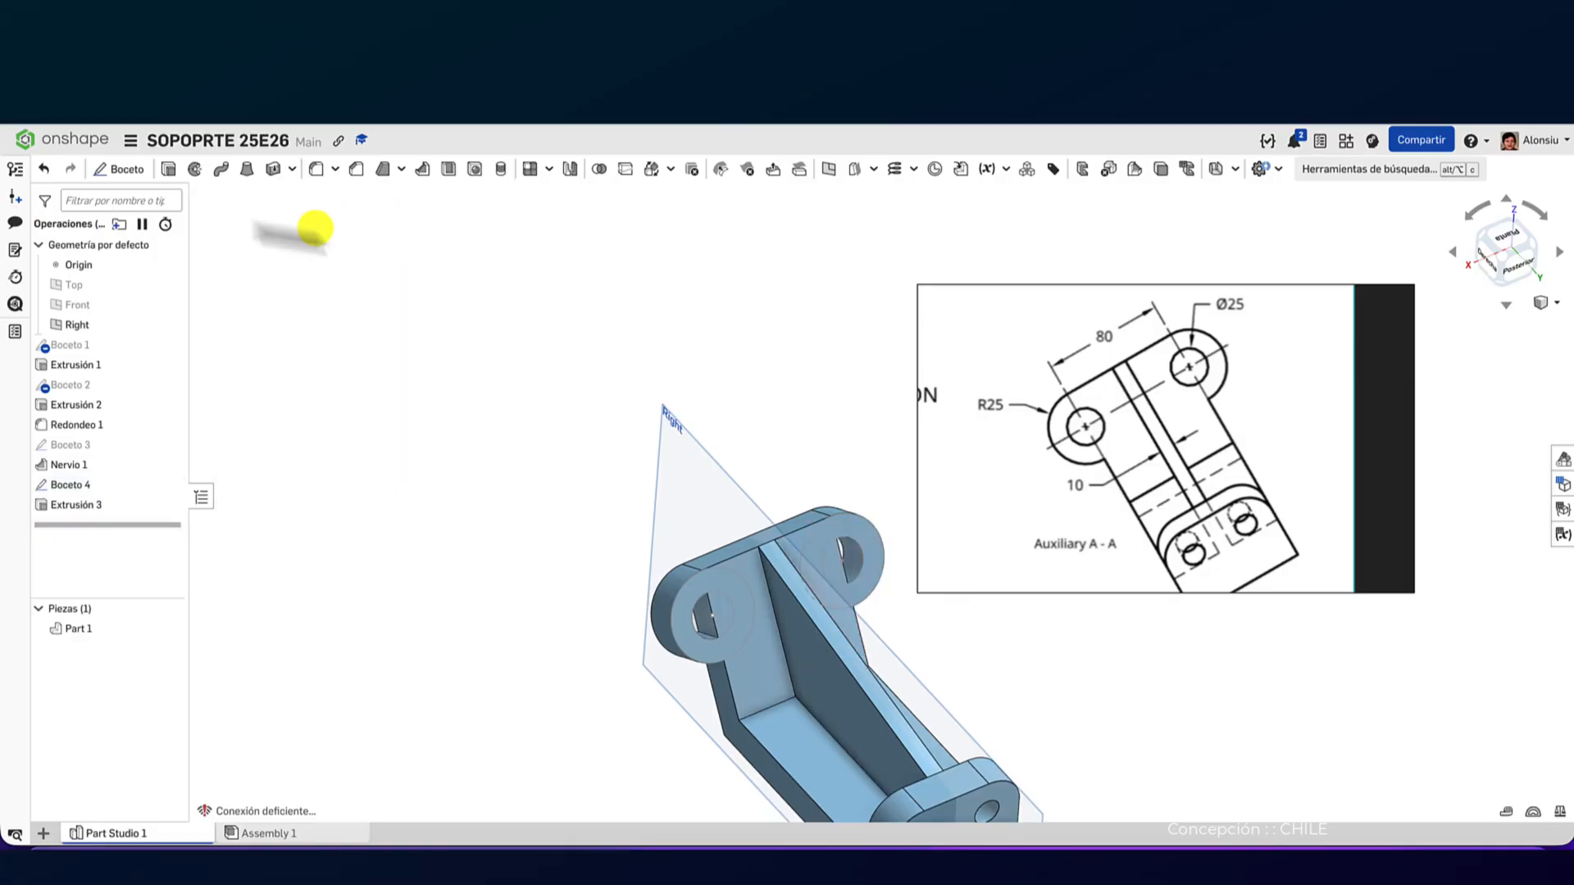
- Cut the first lug's 25 mm hole from its circle region in Boceto 4 with a 130 mm deep extrusion that removes material from Part 1
click(168, 168)
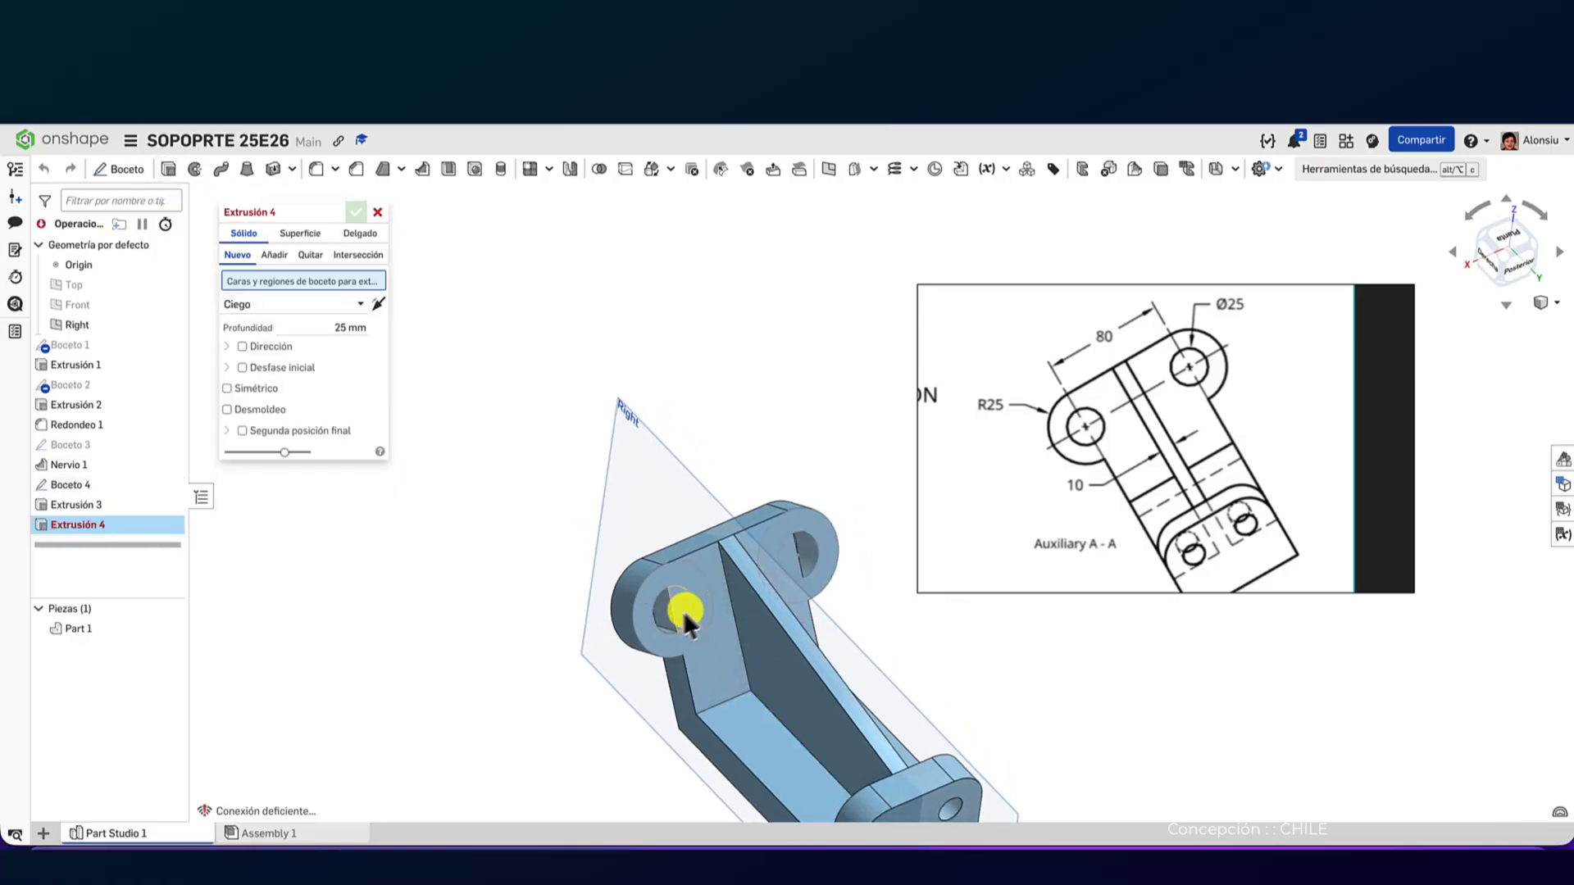
click(681, 612)
drag(631, 577, 533, 626)
click(308, 257)
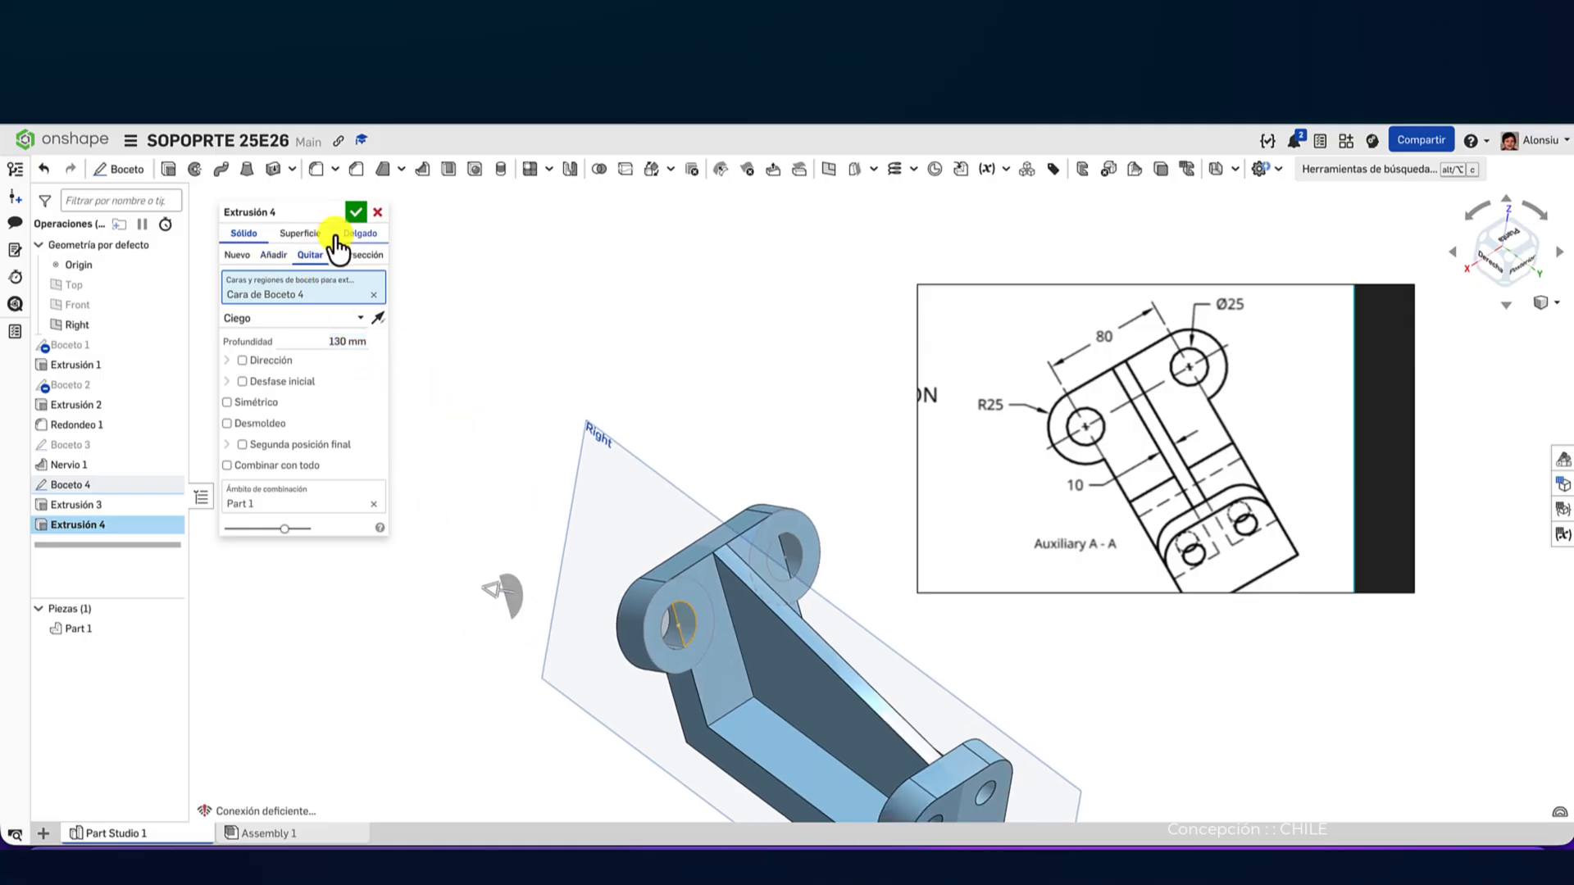
click(354, 214)
- Cut the second lug's 25 mm hole by extruding its Boceto 4 circle region 117.5 mm deep through the lug, removing material from Part 1
right_drag(651, 431, 715, 638)
click(695, 607)
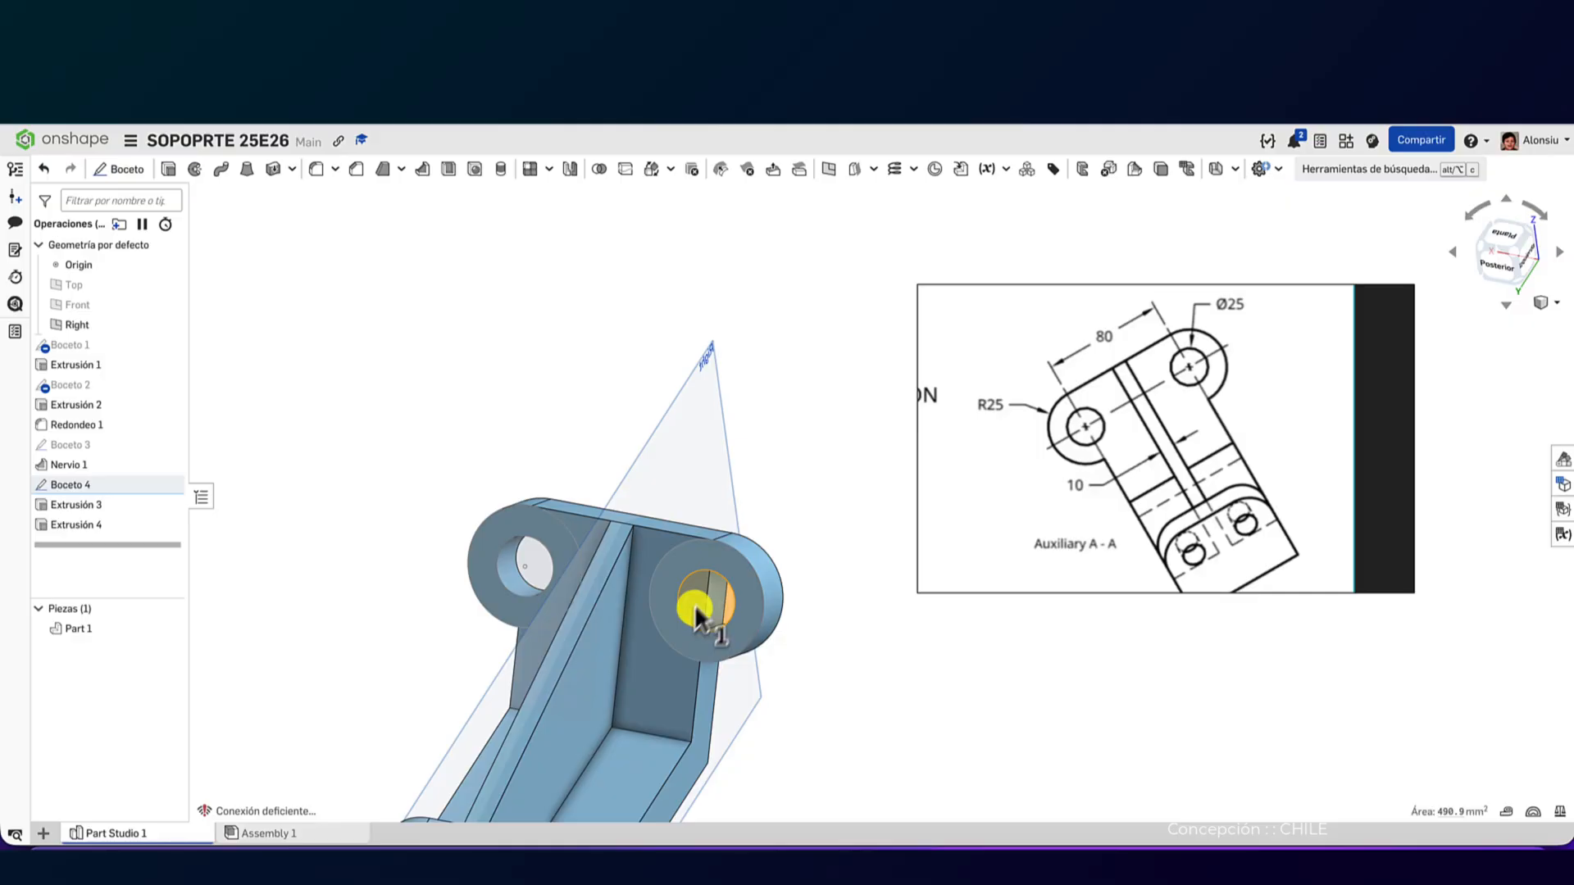
key(shift+e)
click(701, 613)
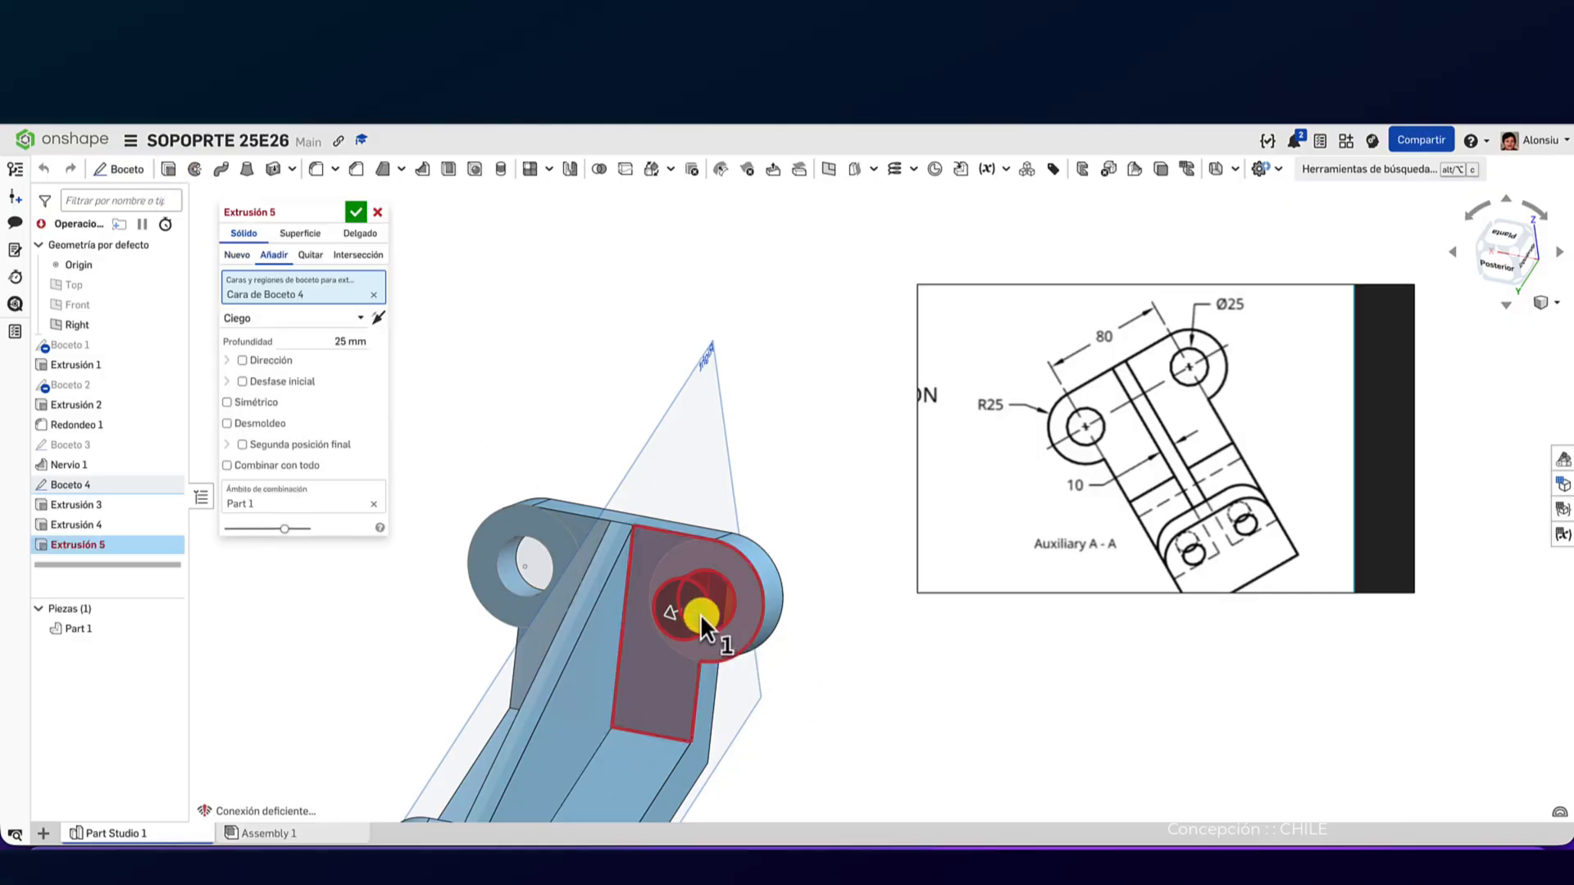
drag(811, 580, 831, 572)
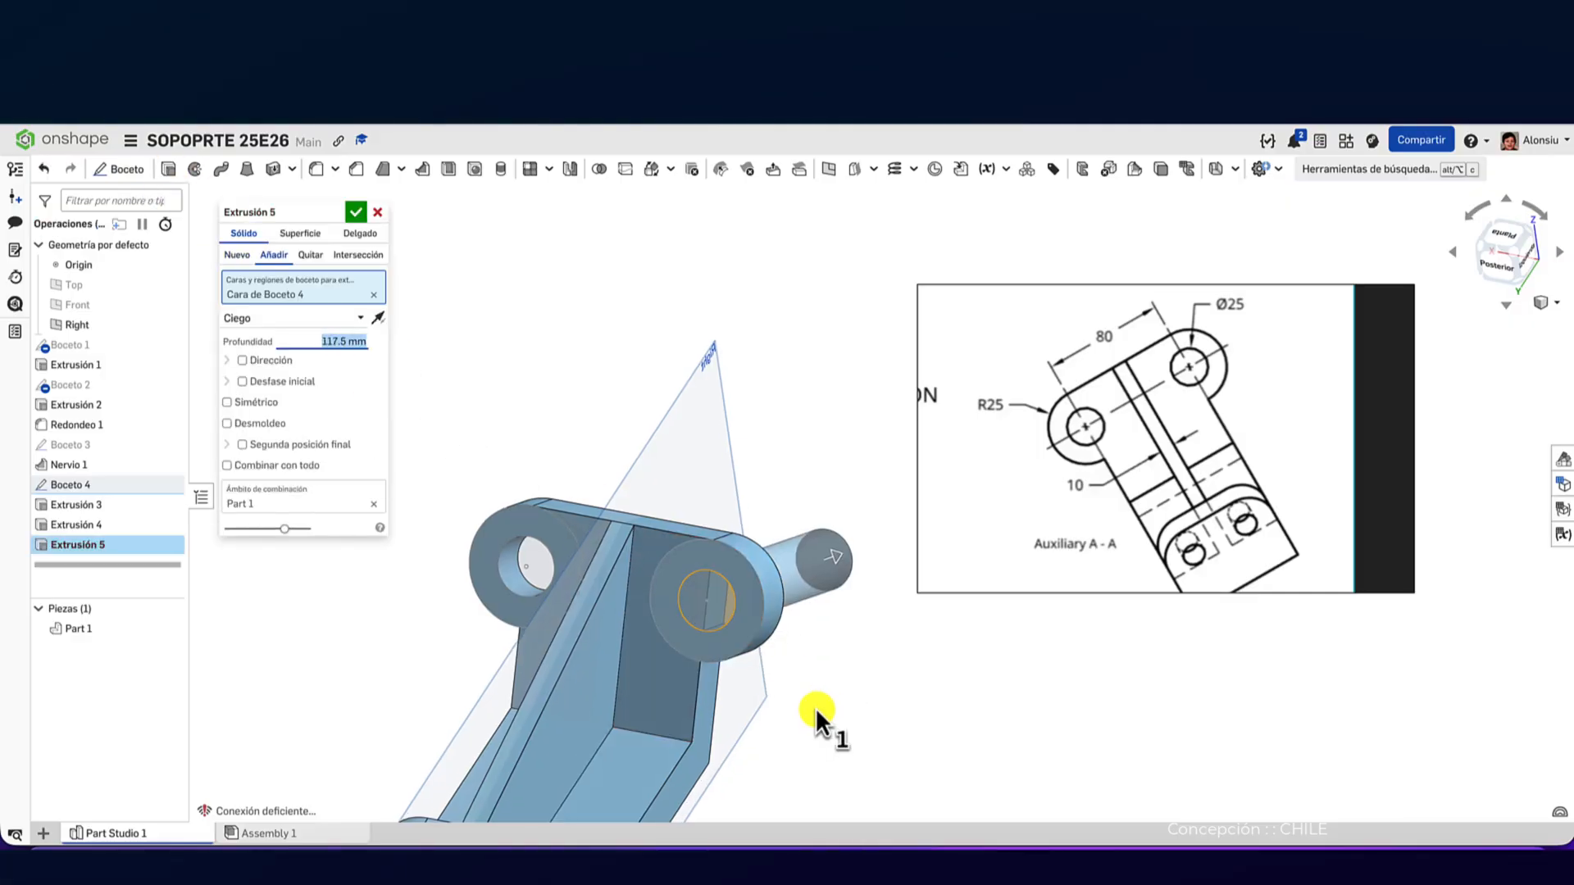
right_drag(815, 713, 730, 664)
click(322, 255)
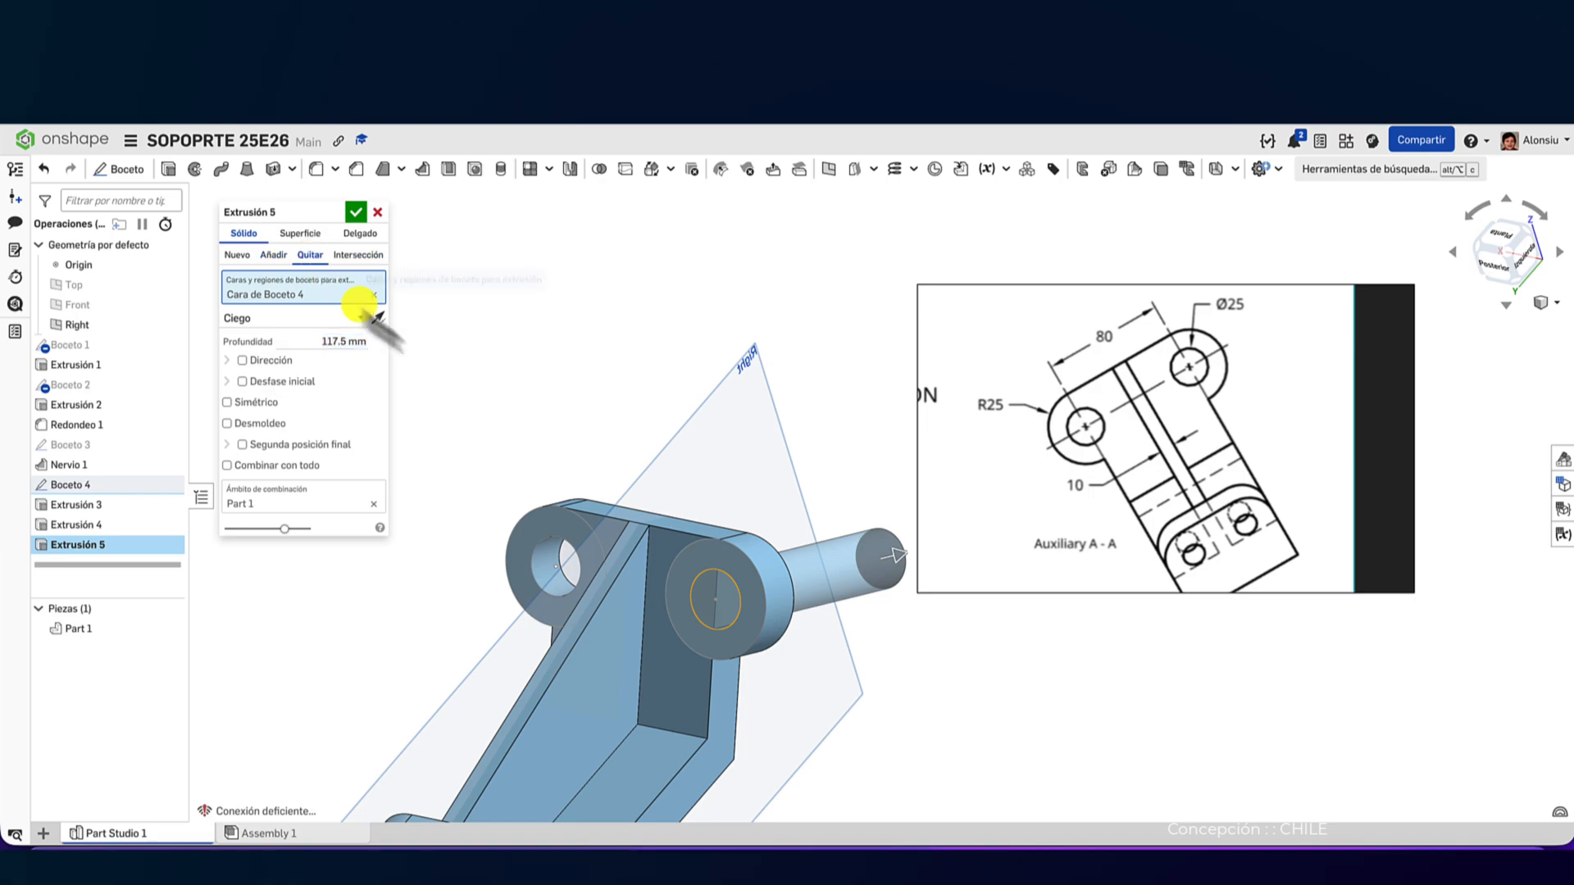
click(355, 215)
right_drag(484, 442, 512, 534)
key(shift+7)
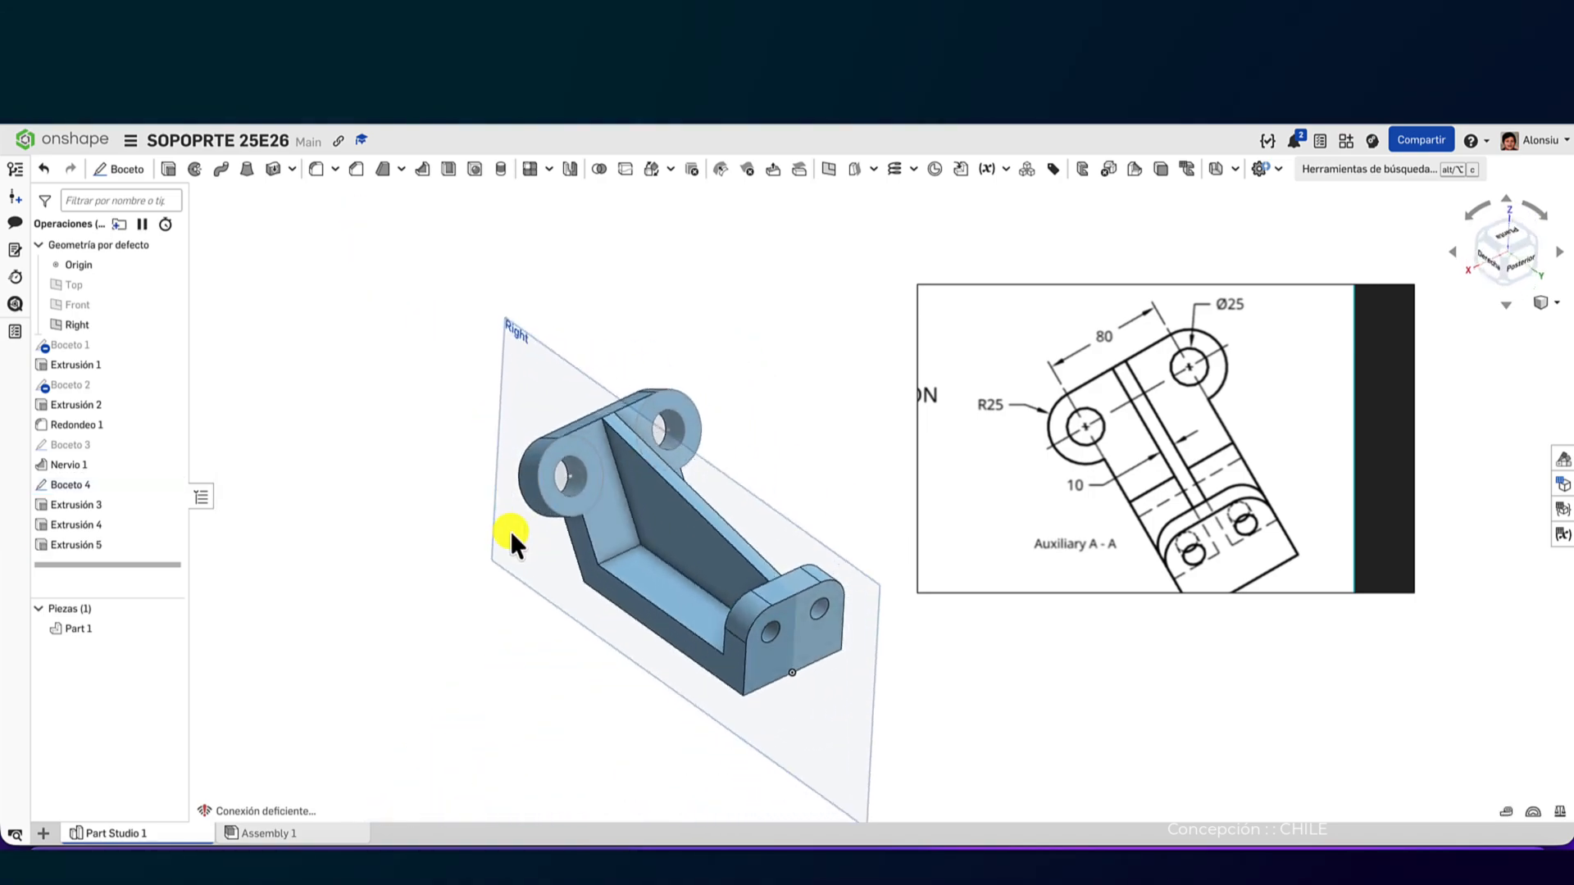
- Close the floating reference drawing viewer without saving the changes to its scene
right_click(1153, 457)
click(1173, 721)
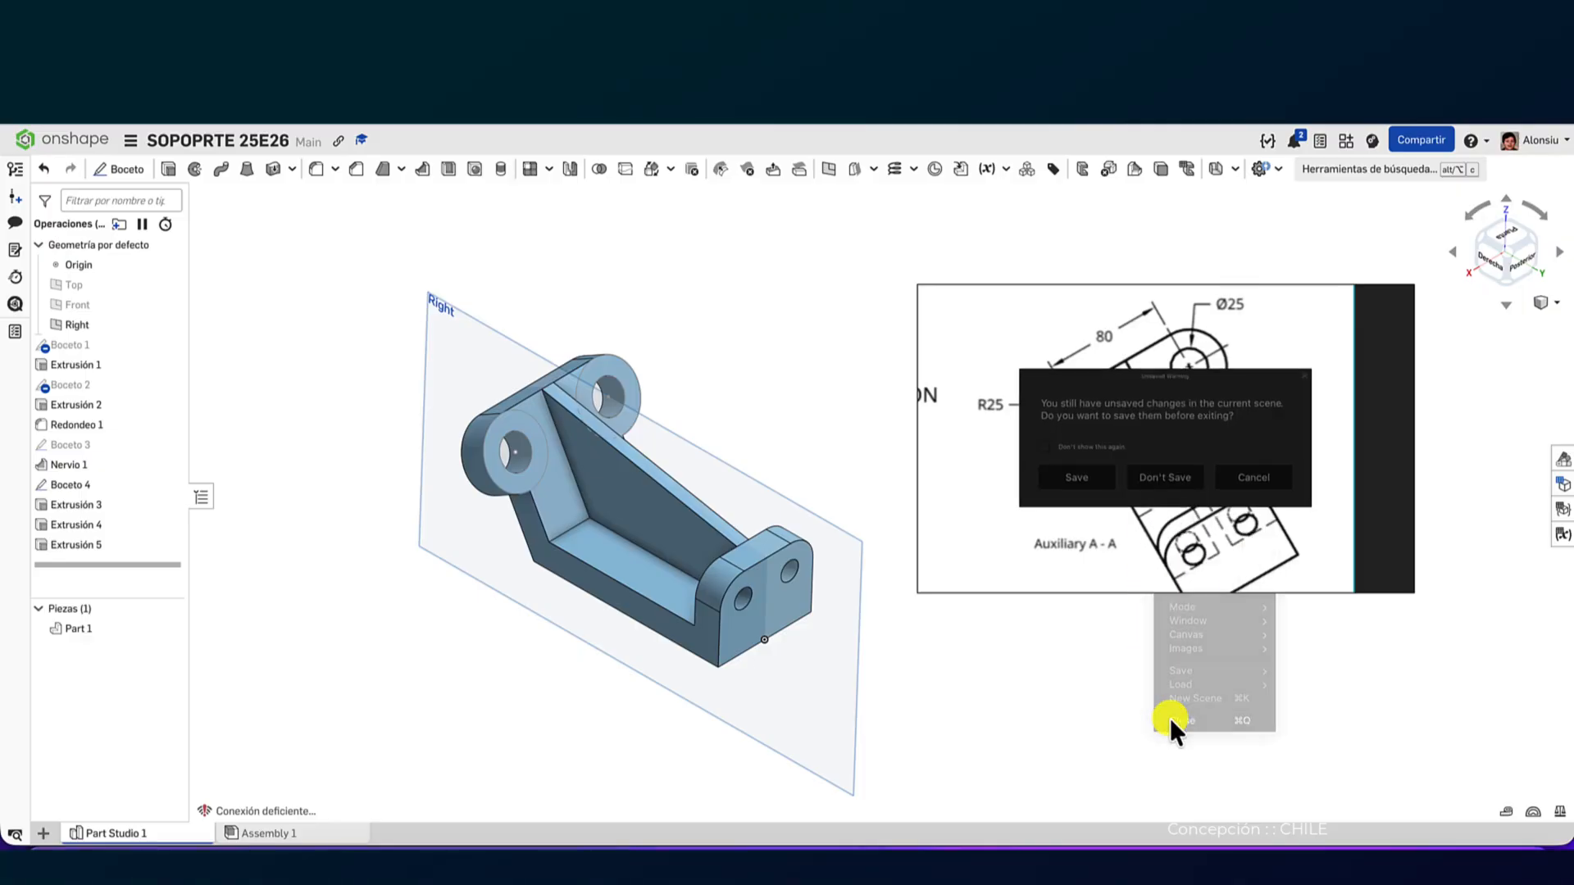
click(1165, 477)
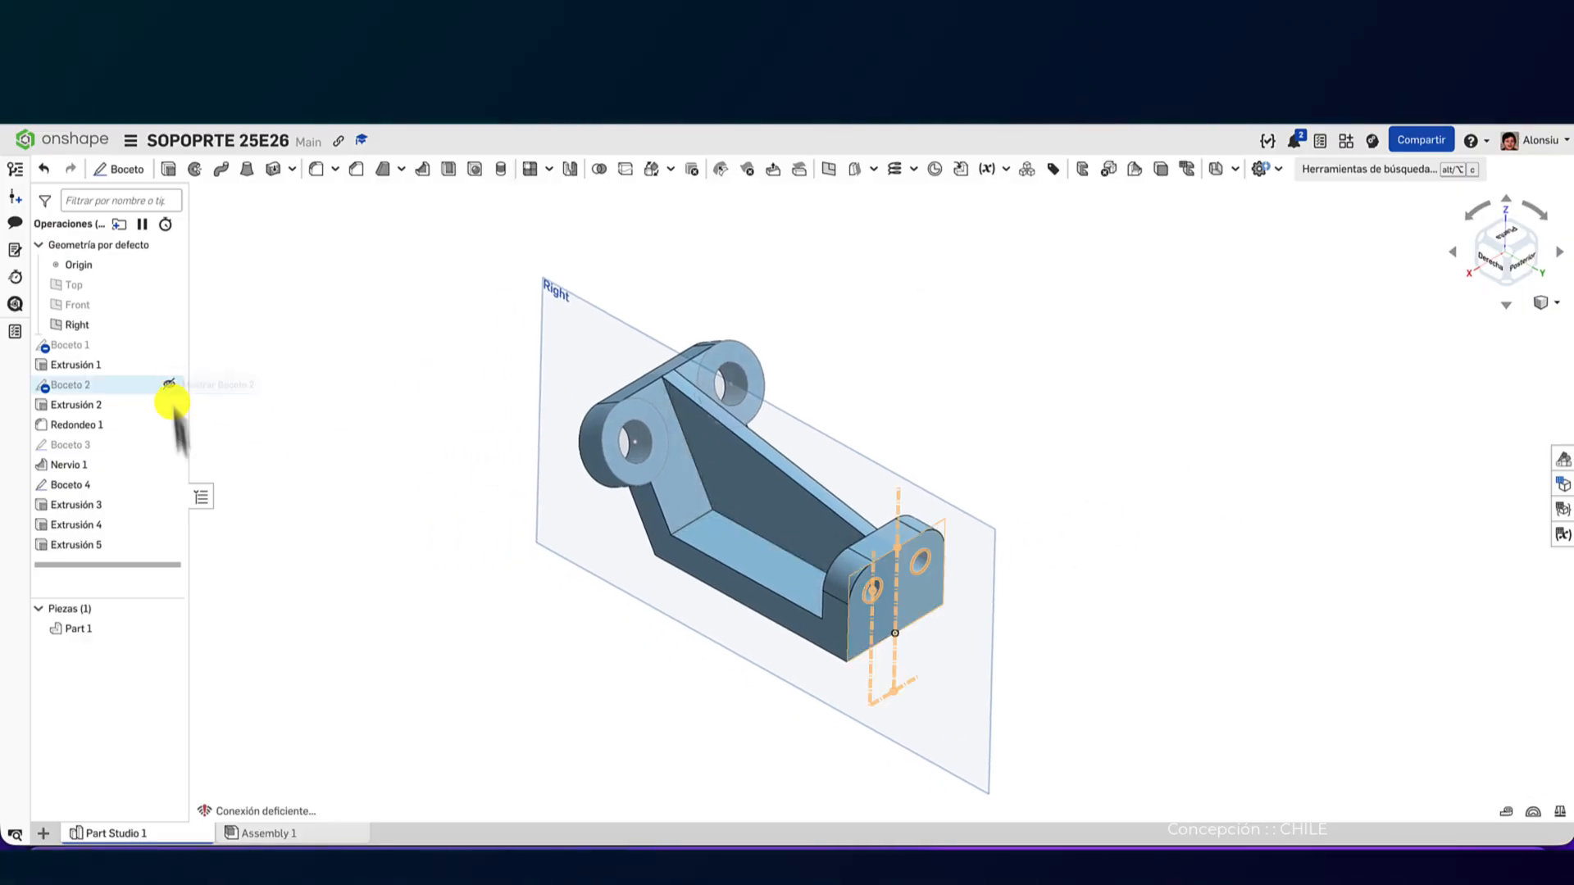
- Hide the Right plane, Boceto 4 and the origin so only the bracket is displayed
click(156, 323)
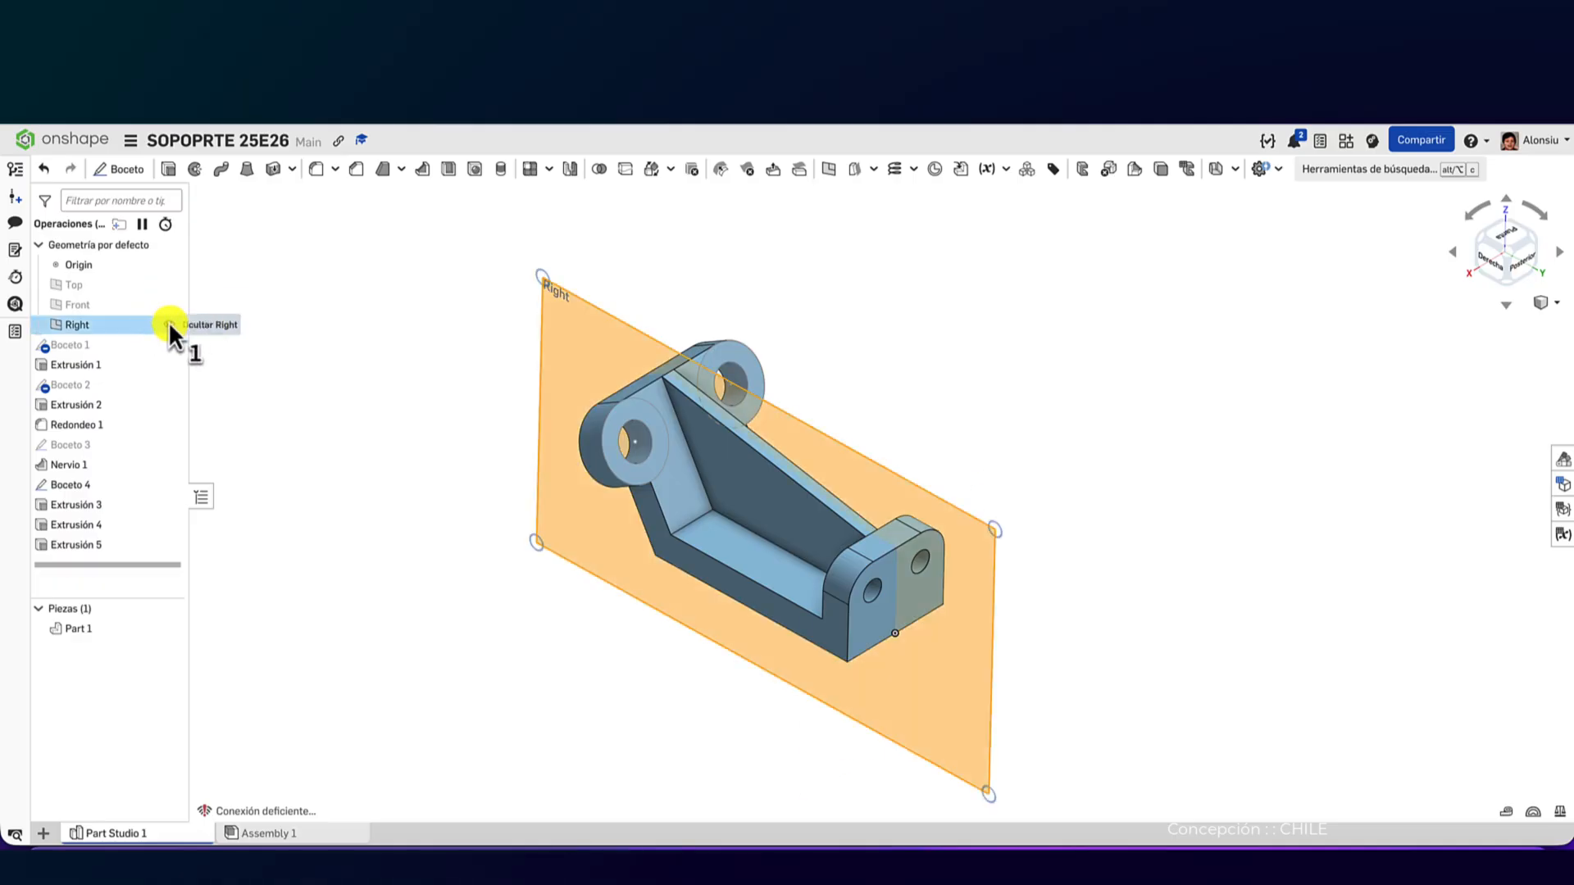
click(169, 325)
key(f)
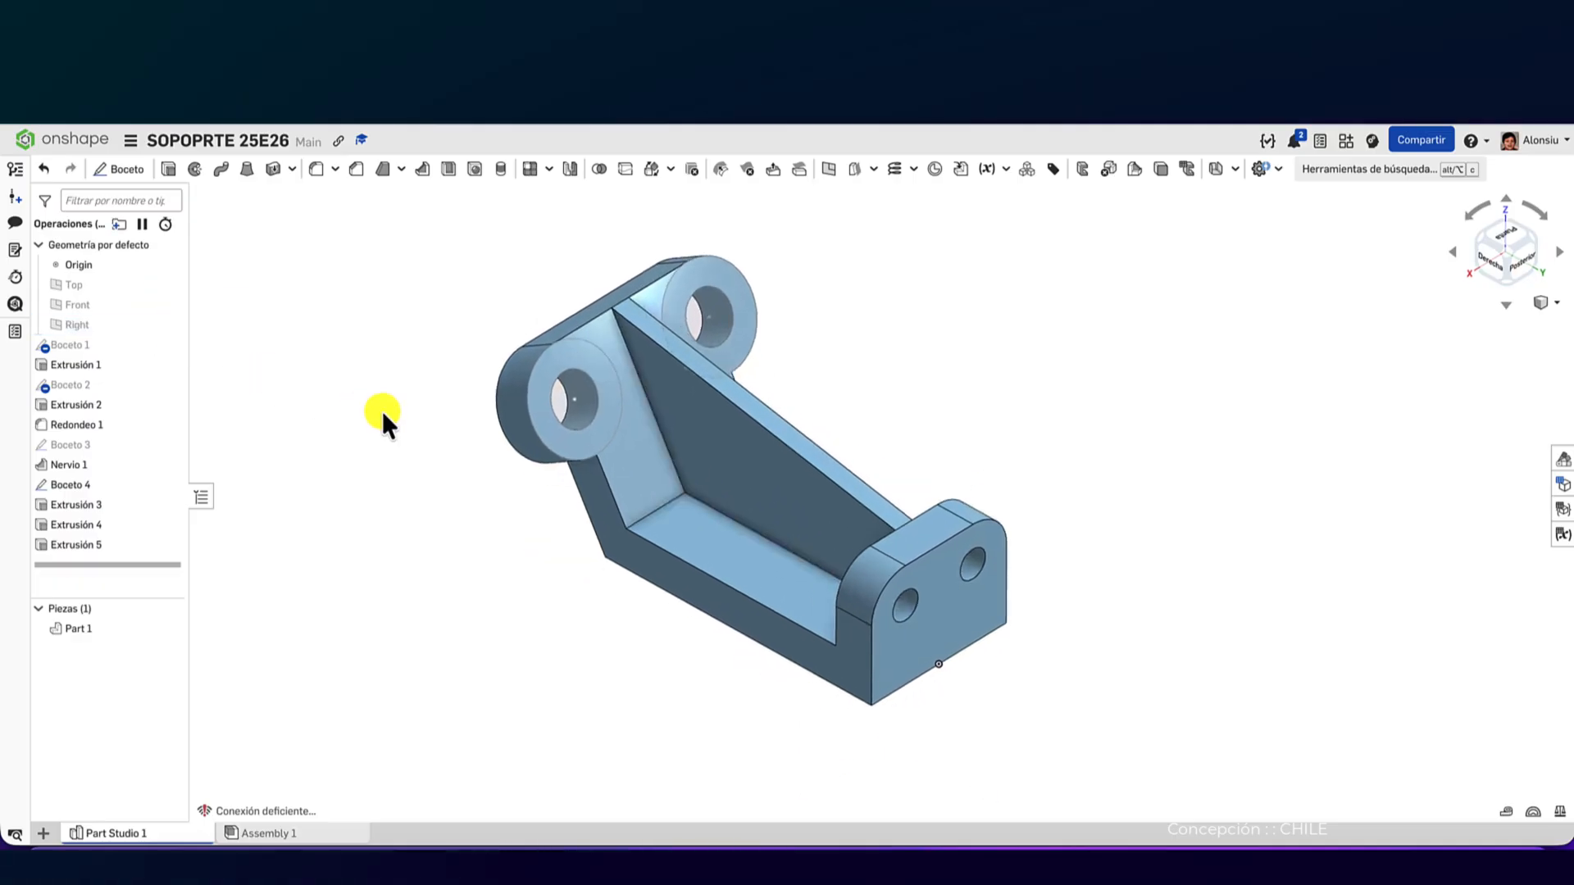
click(615, 361)
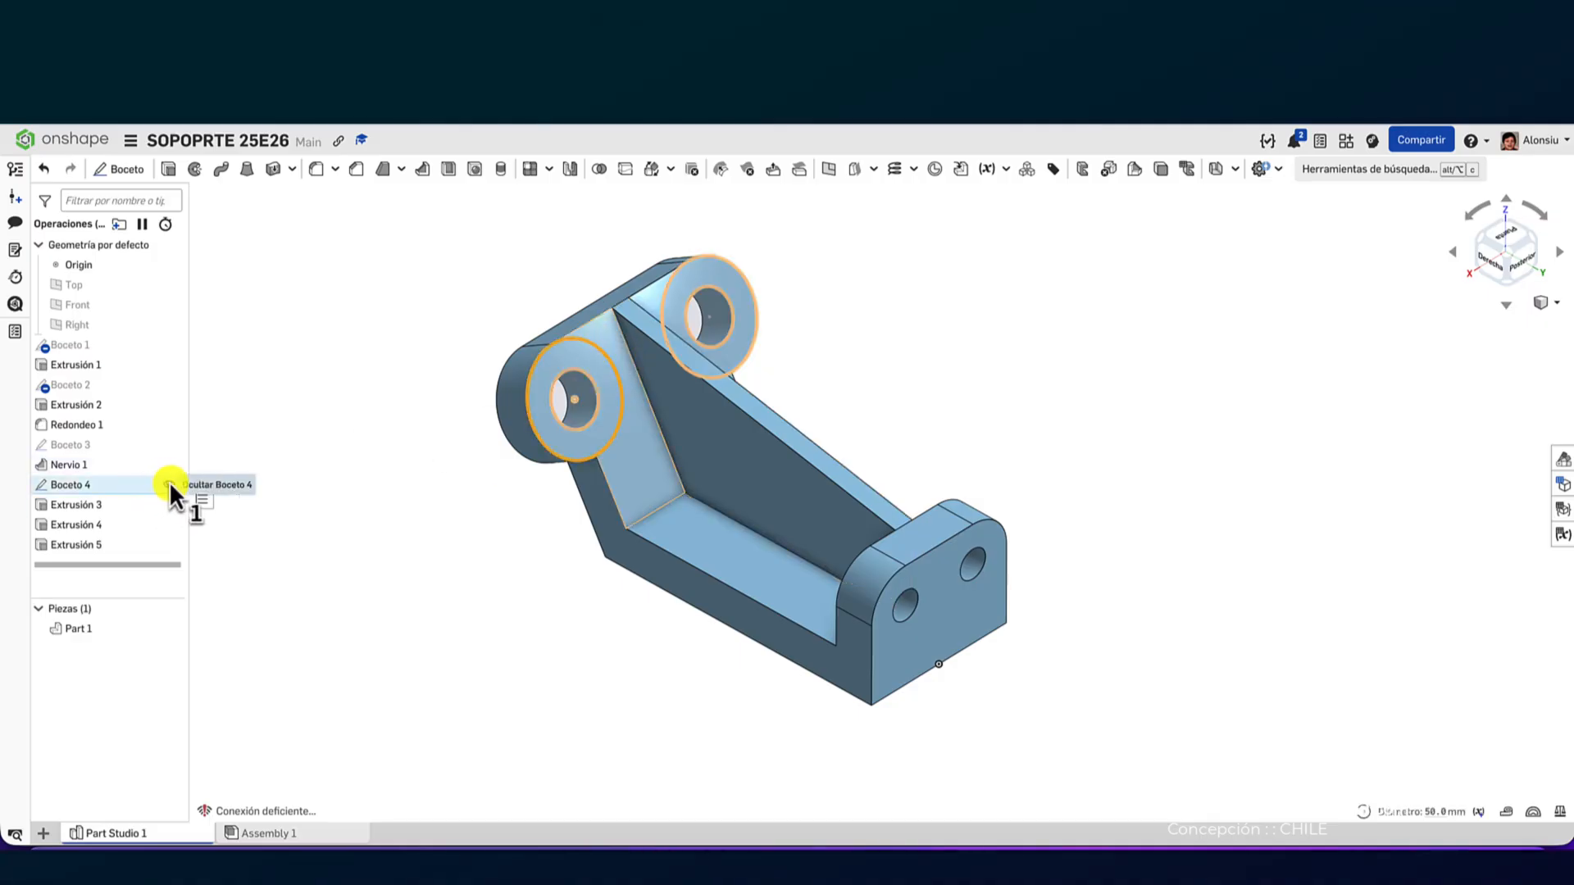
click(168, 485)
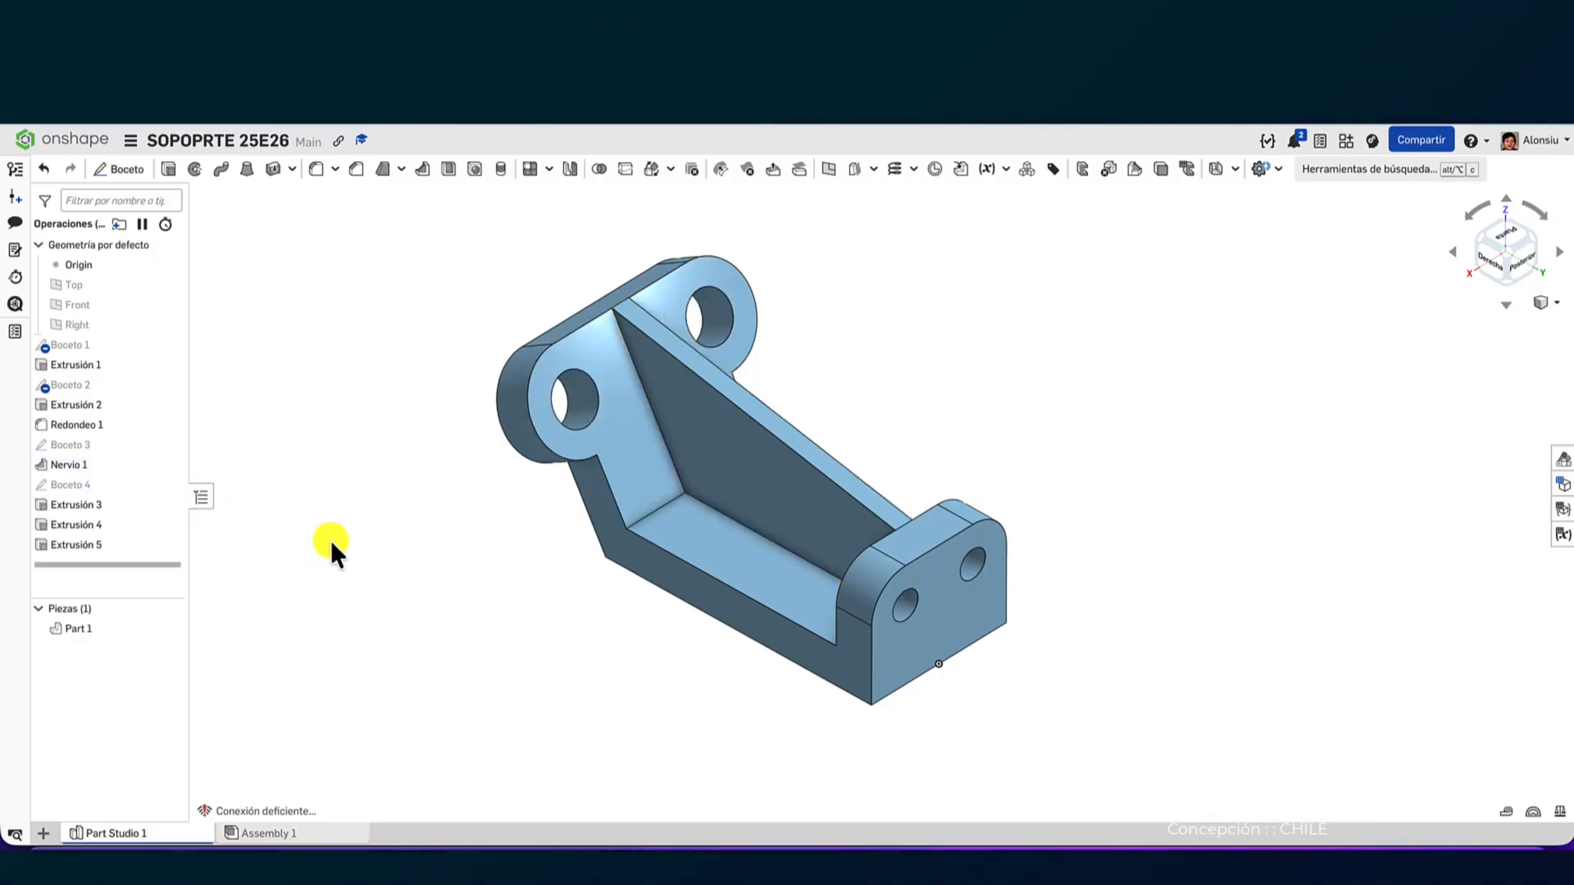
click(169, 264)
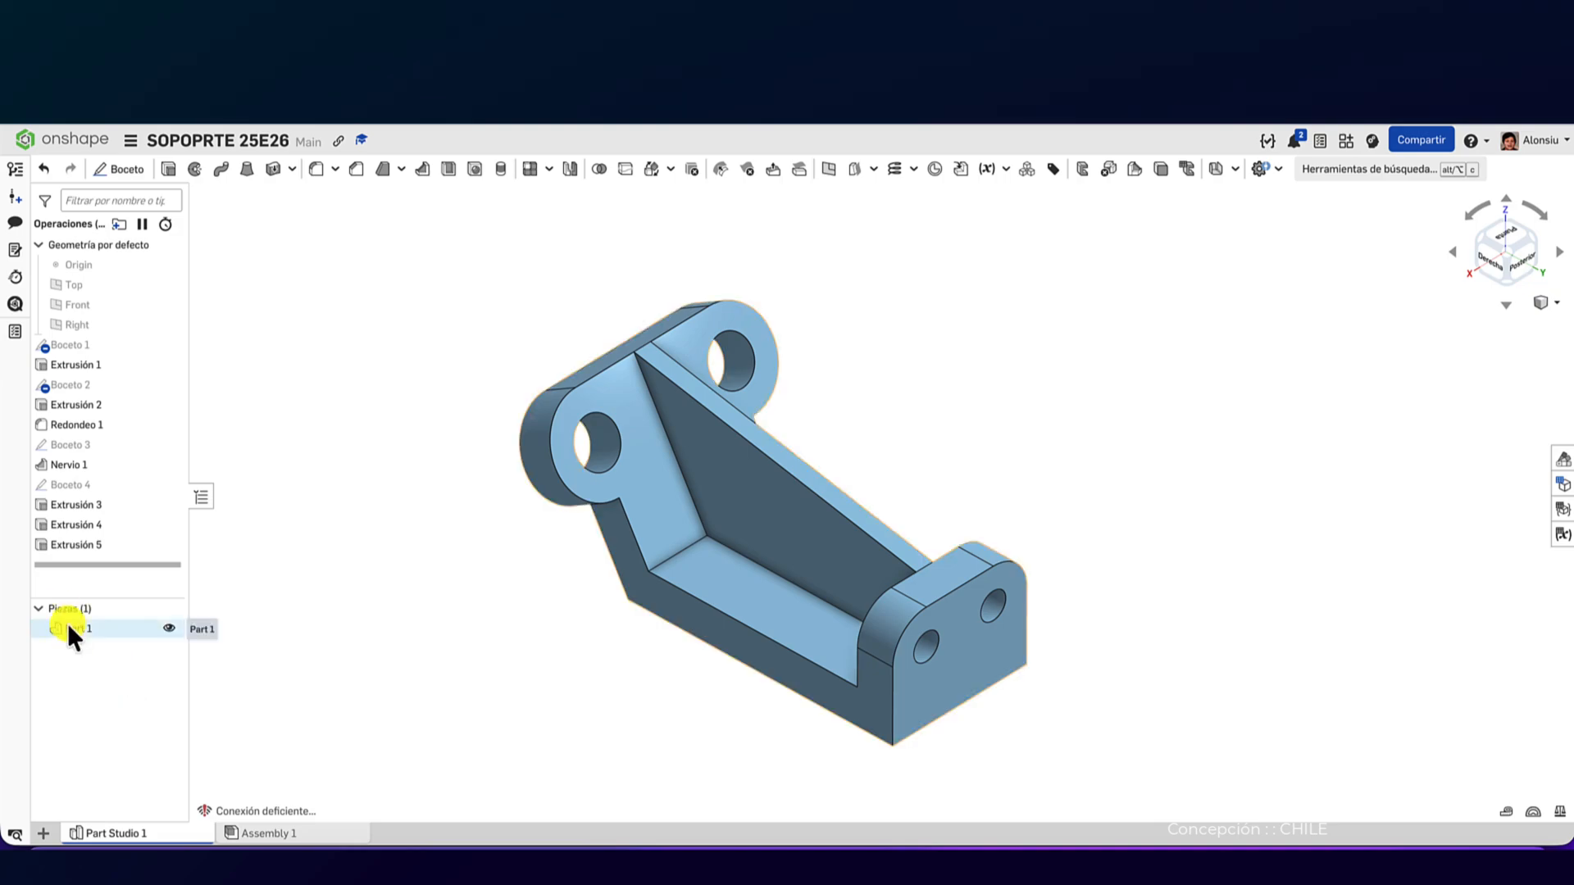
- Change the appearance of Part 1 to dark green and close the appearance list
click(1563, 461)
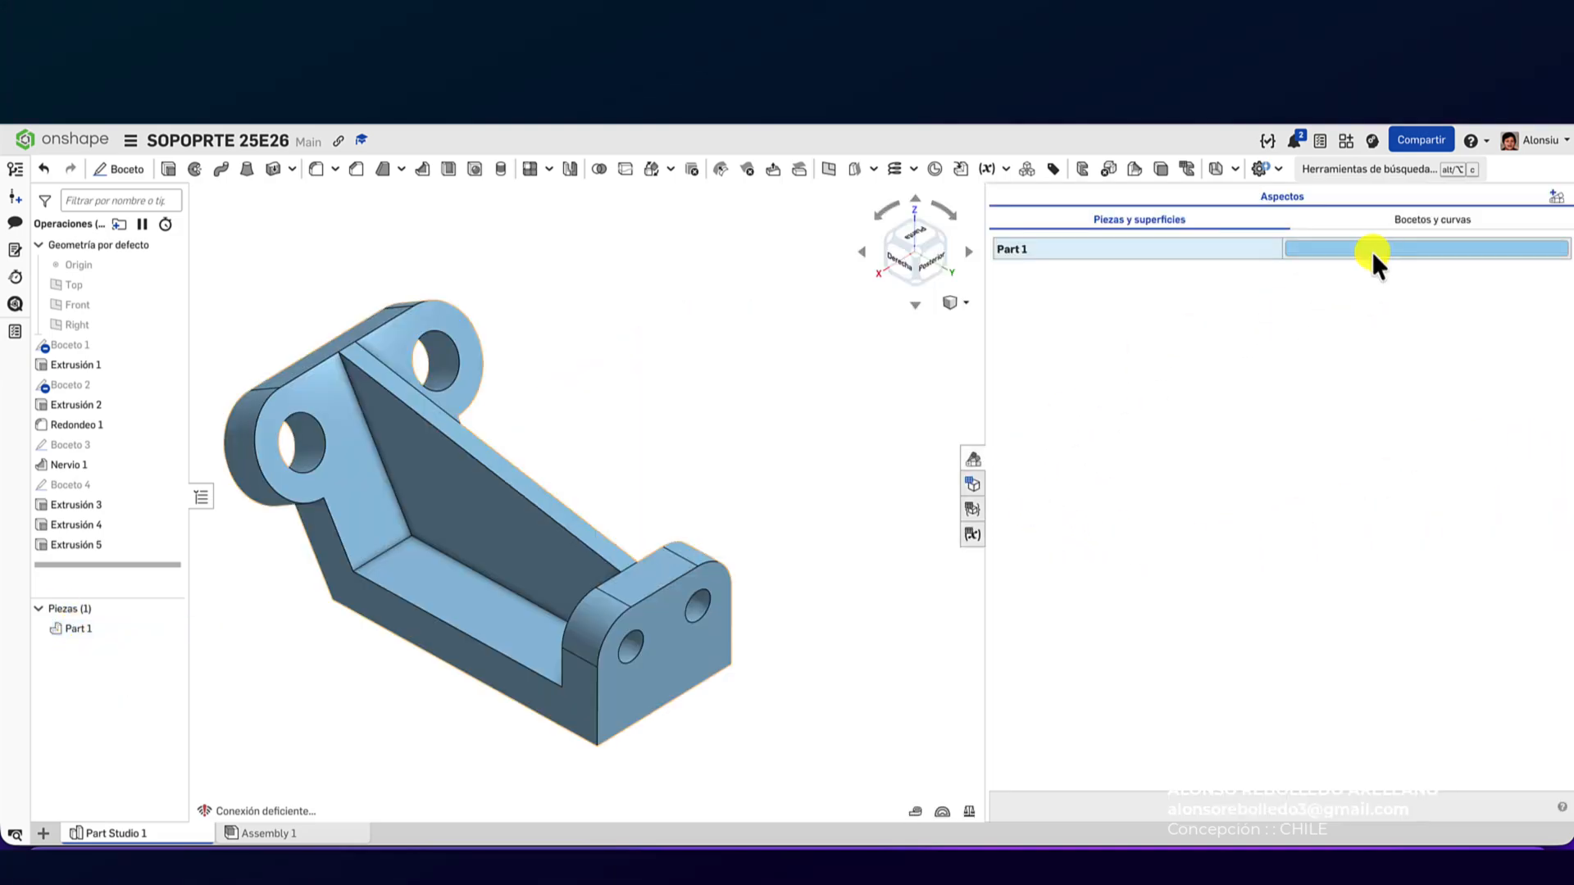
click(72, 629)
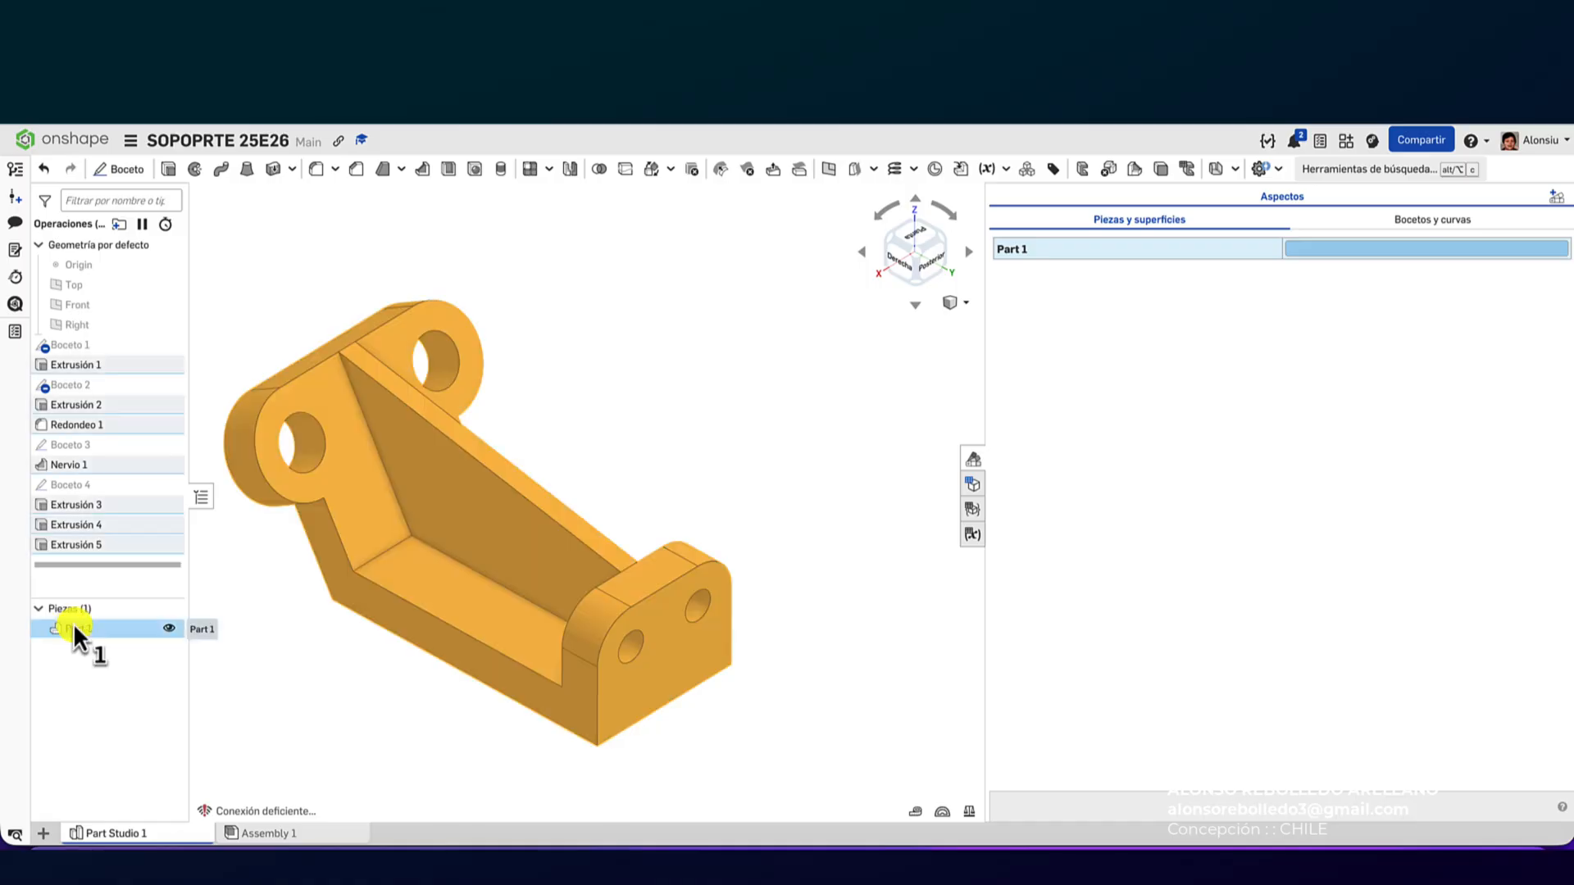
click(1345, 245)
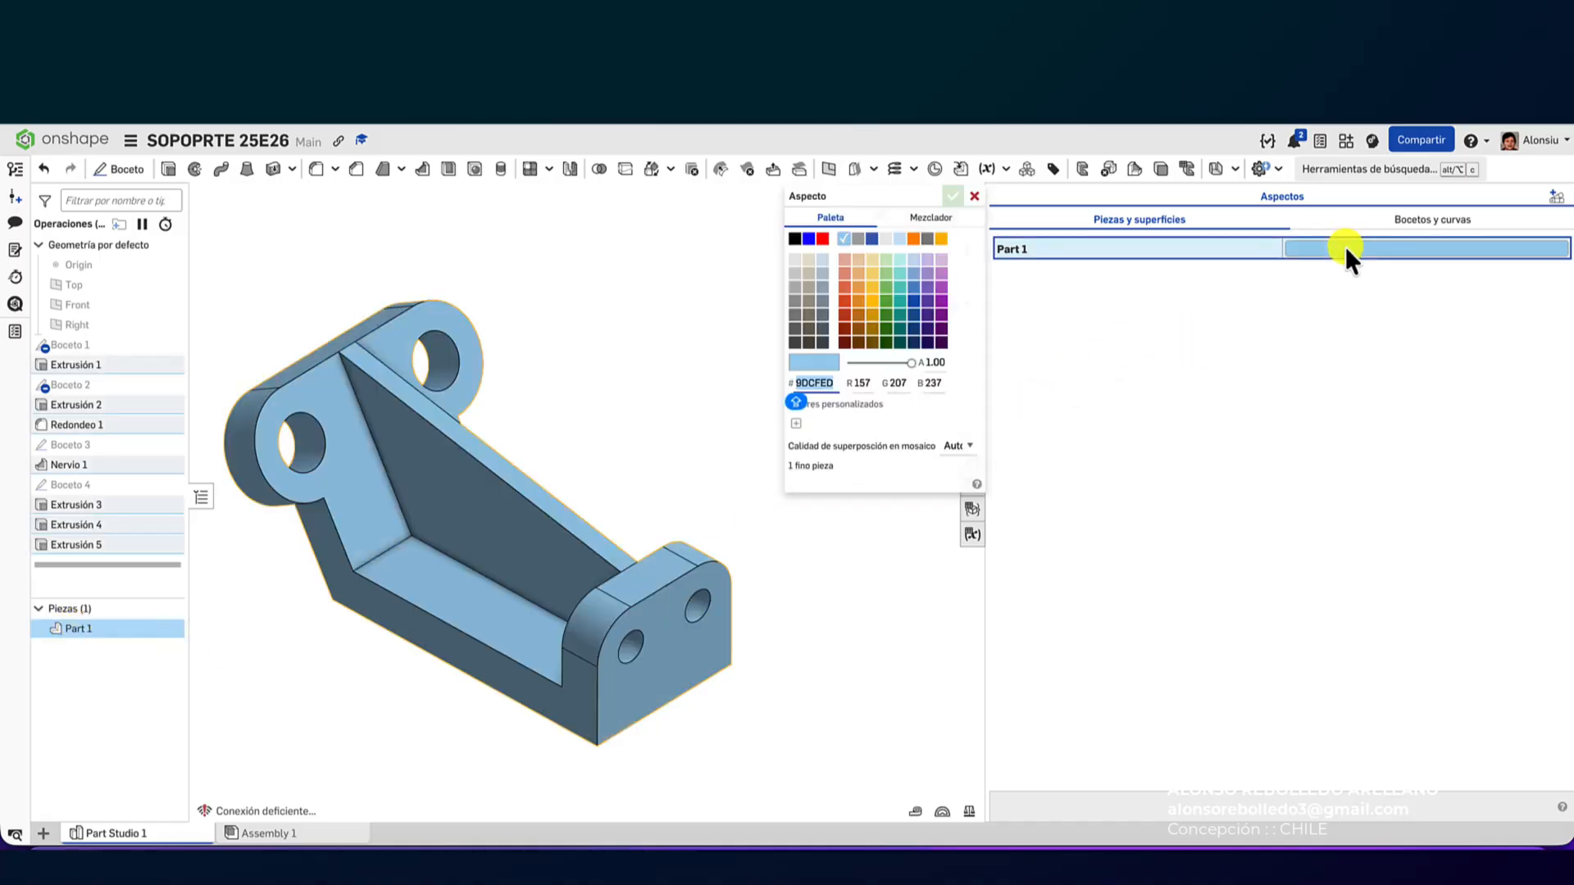
click(899, 312)
click(927, 287)
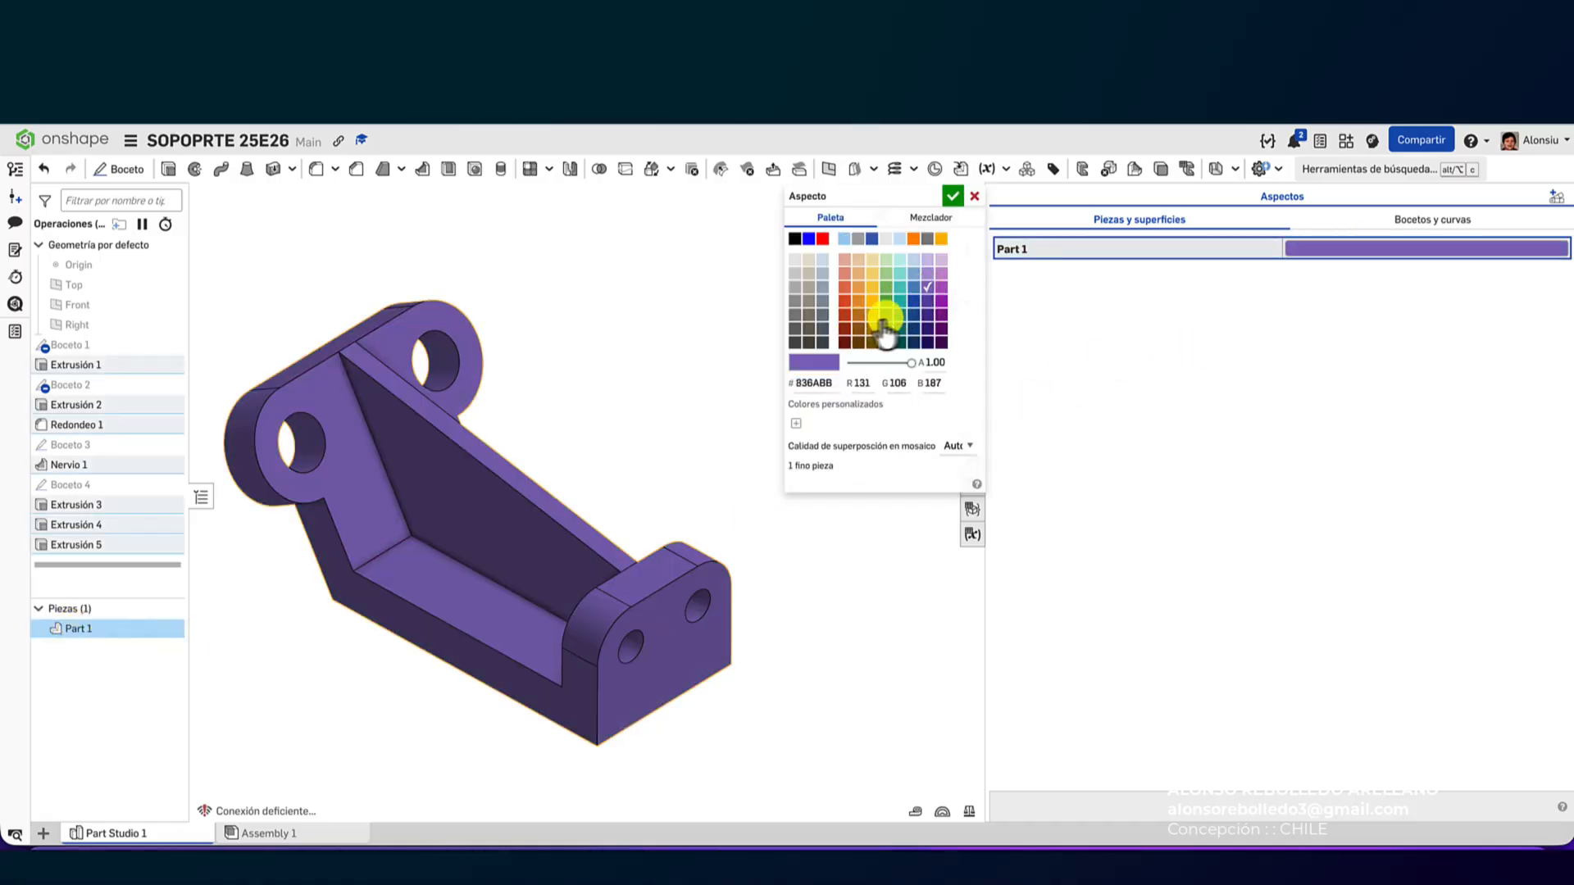
click(951, 197)
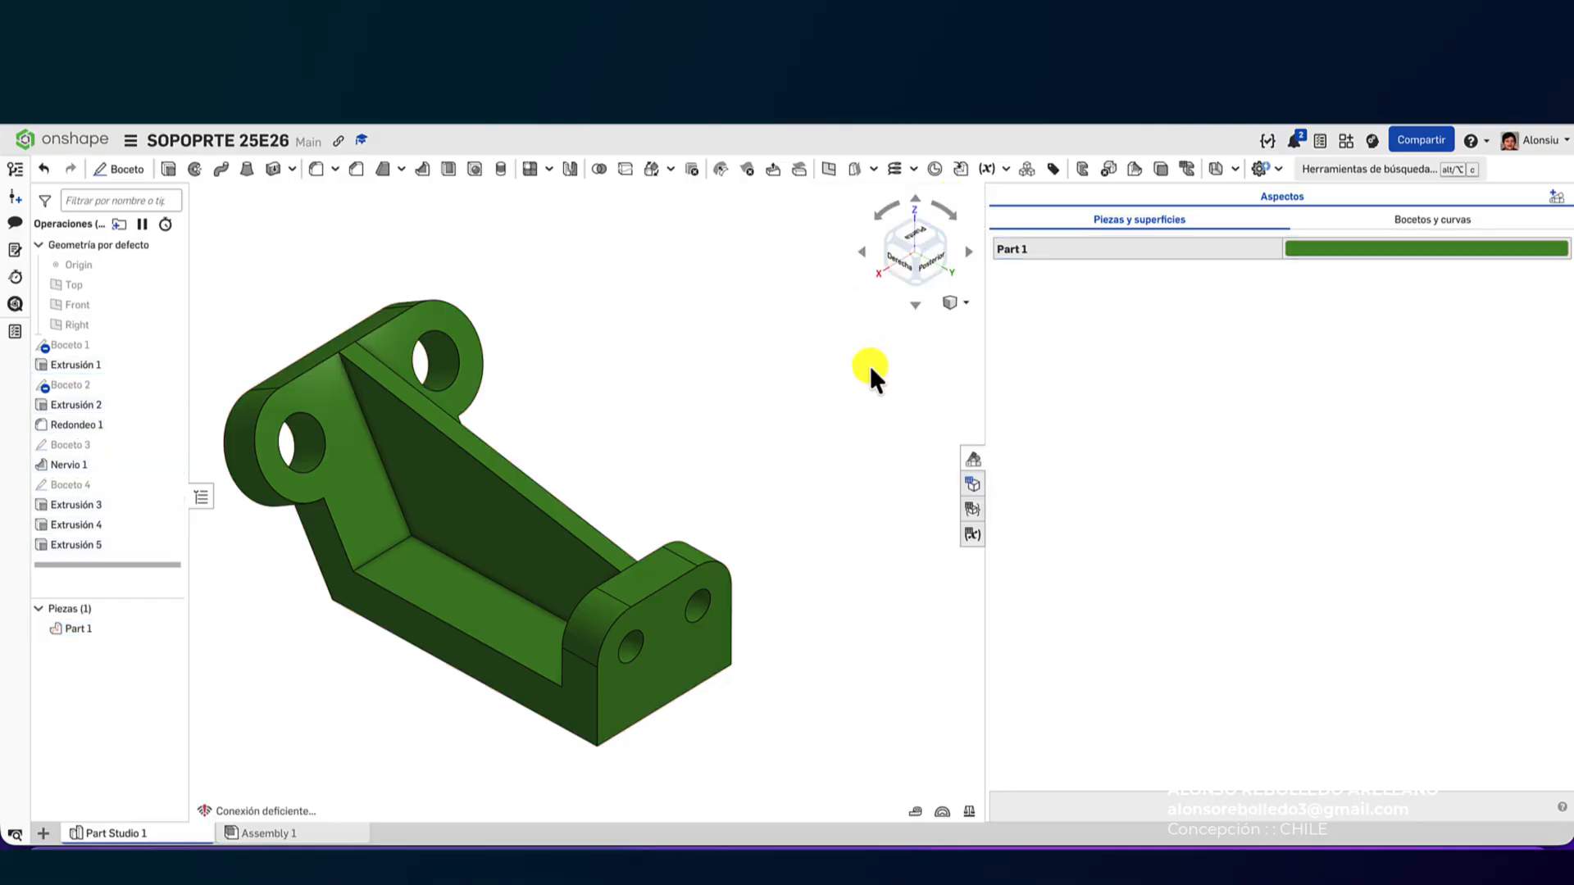
click(972, 459)
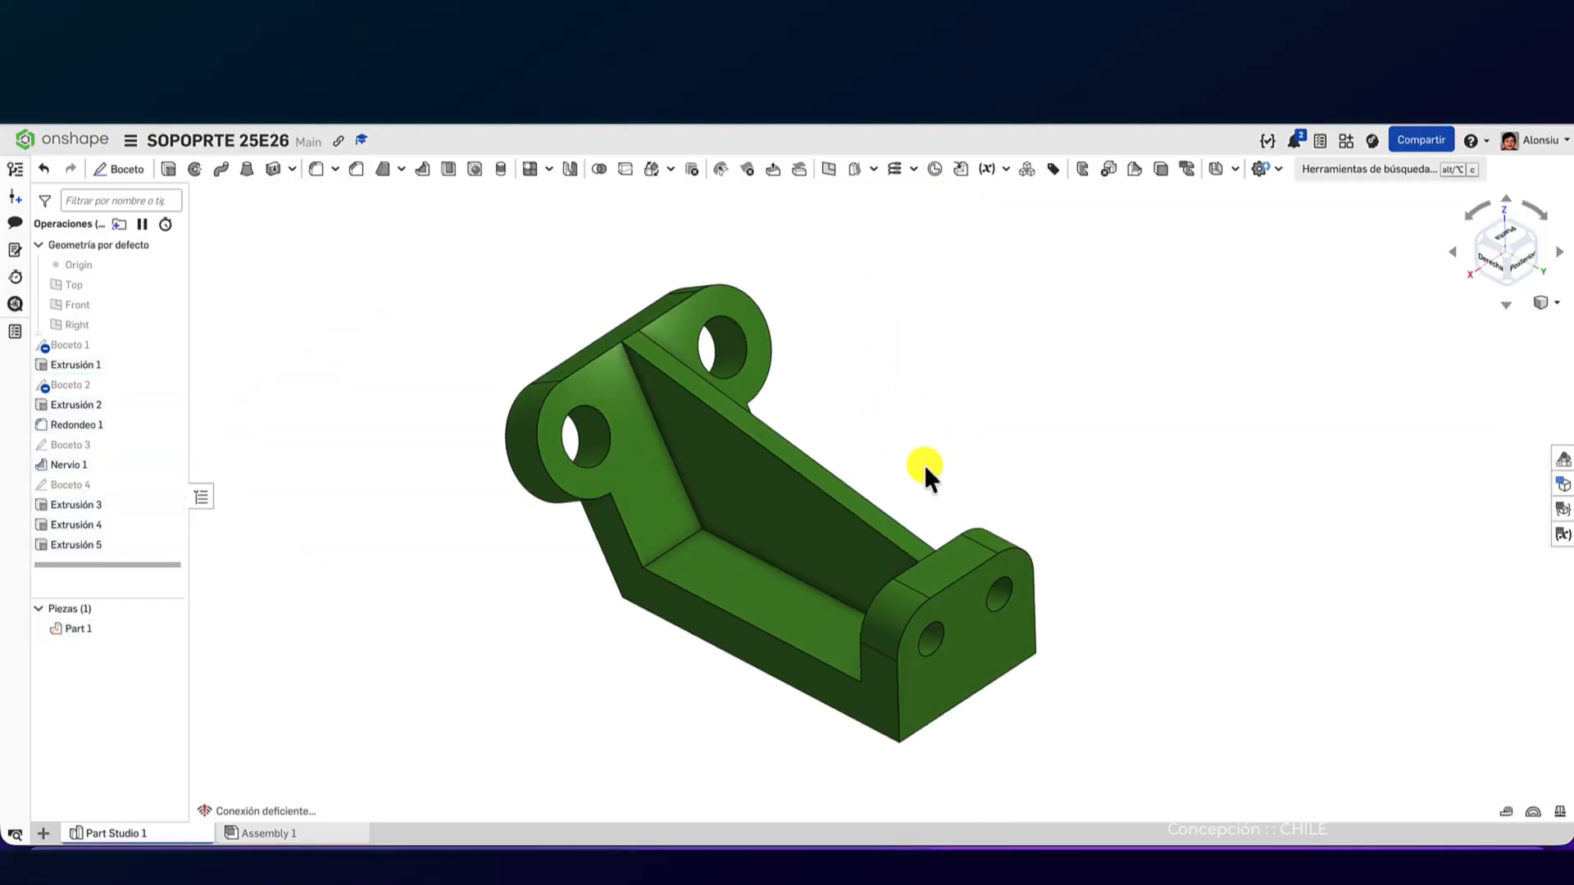
- Adjust the graphics preferences to a 2.4 px line width, 4 % brightness and a 56 deg field of view, and accept them
scroll(923, 464, up, 3)
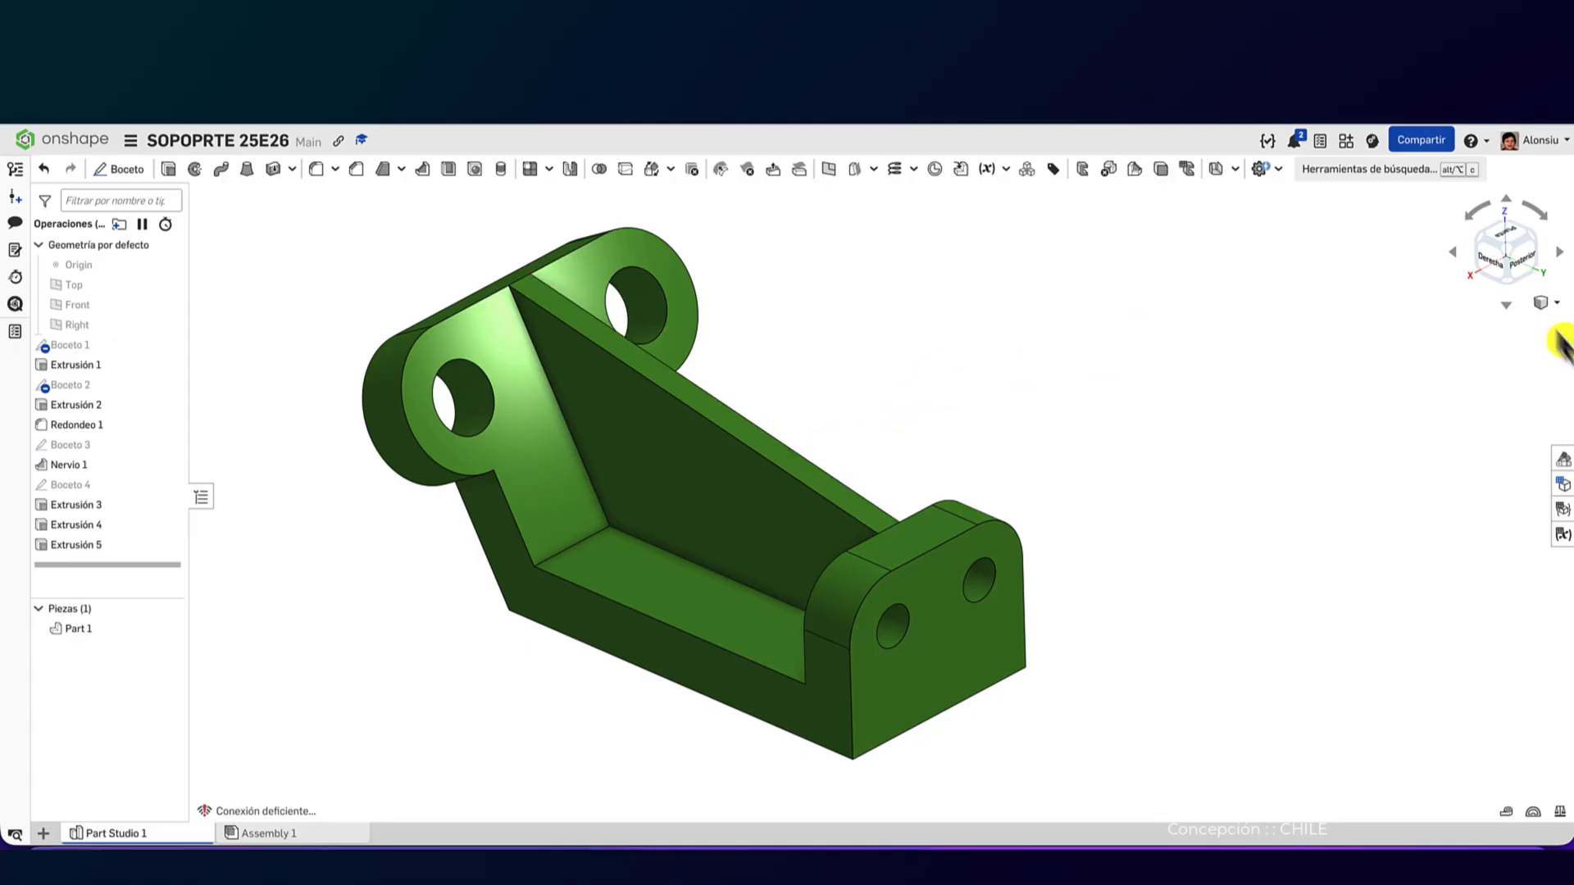
click(1542, 304)
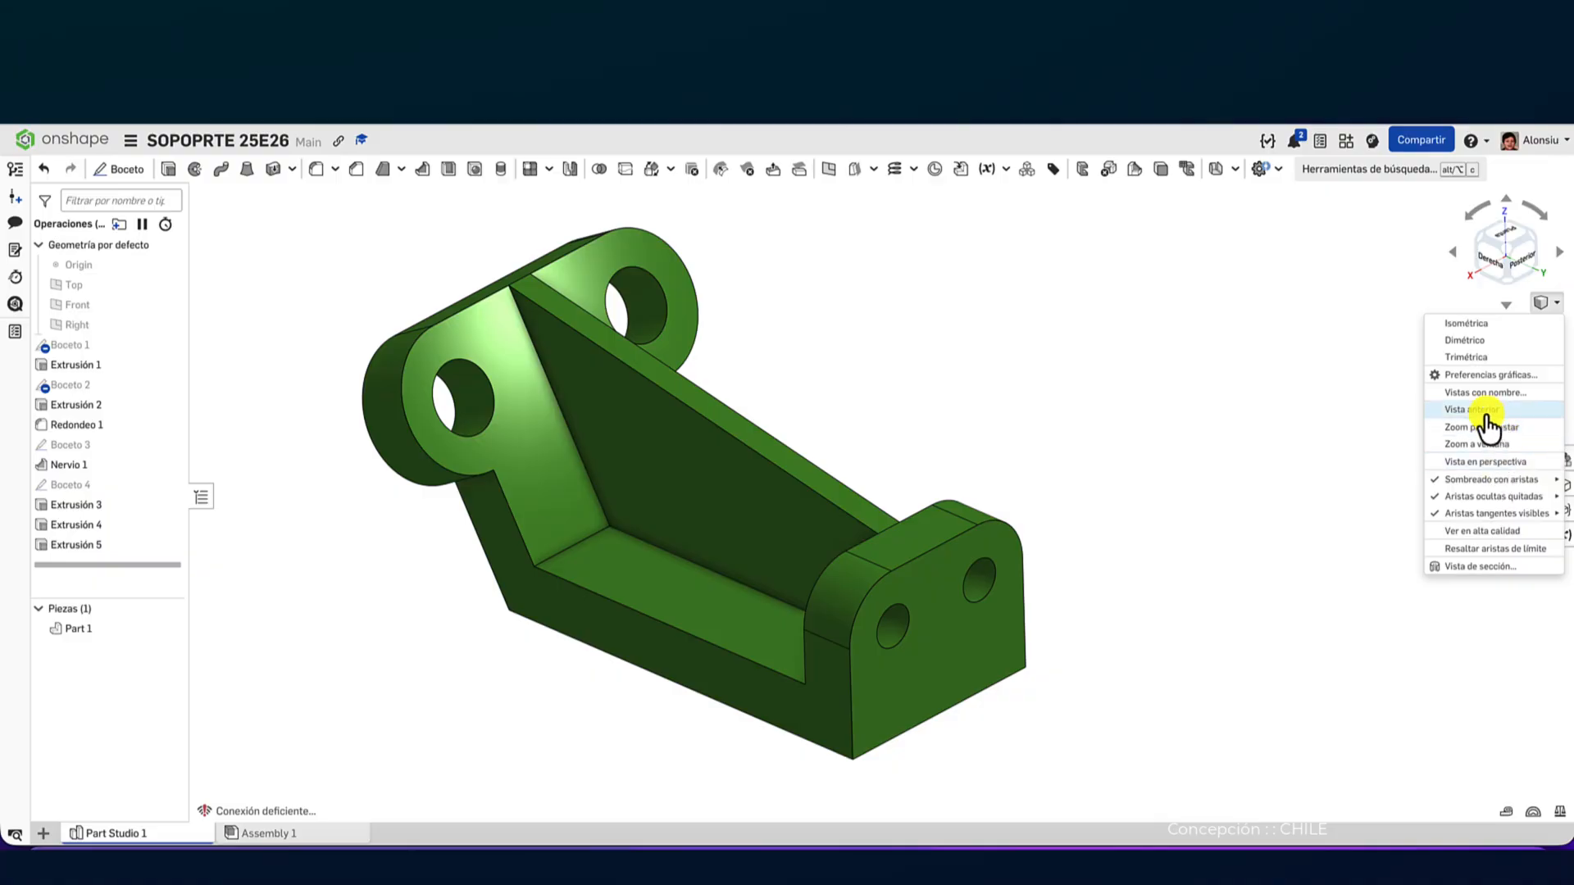
click(1489, 374)
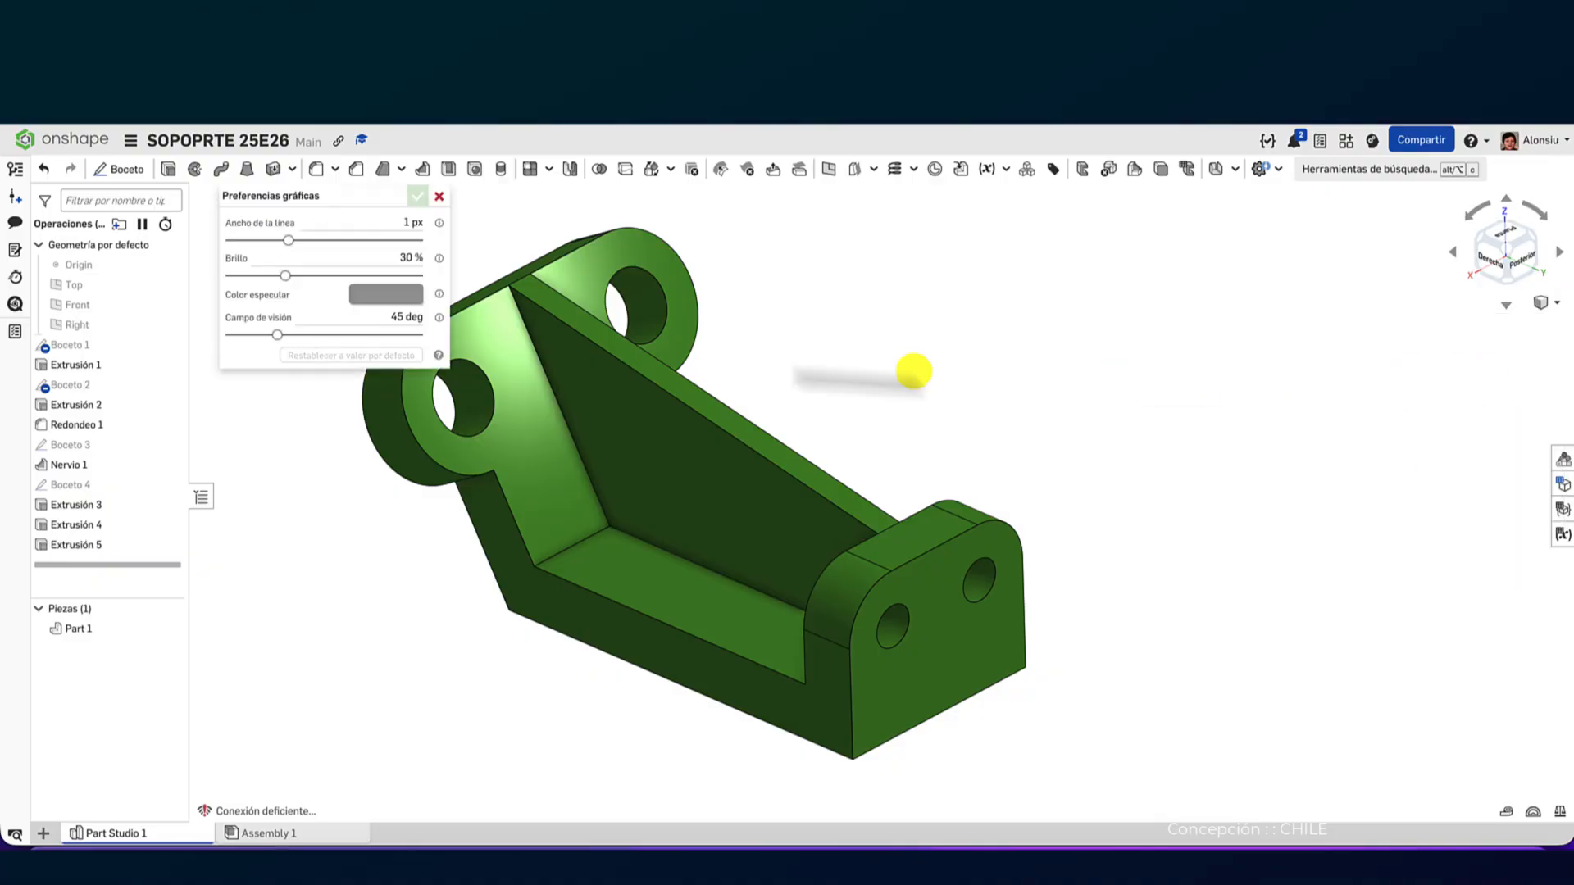
drag(372, 200, 1019, 309)
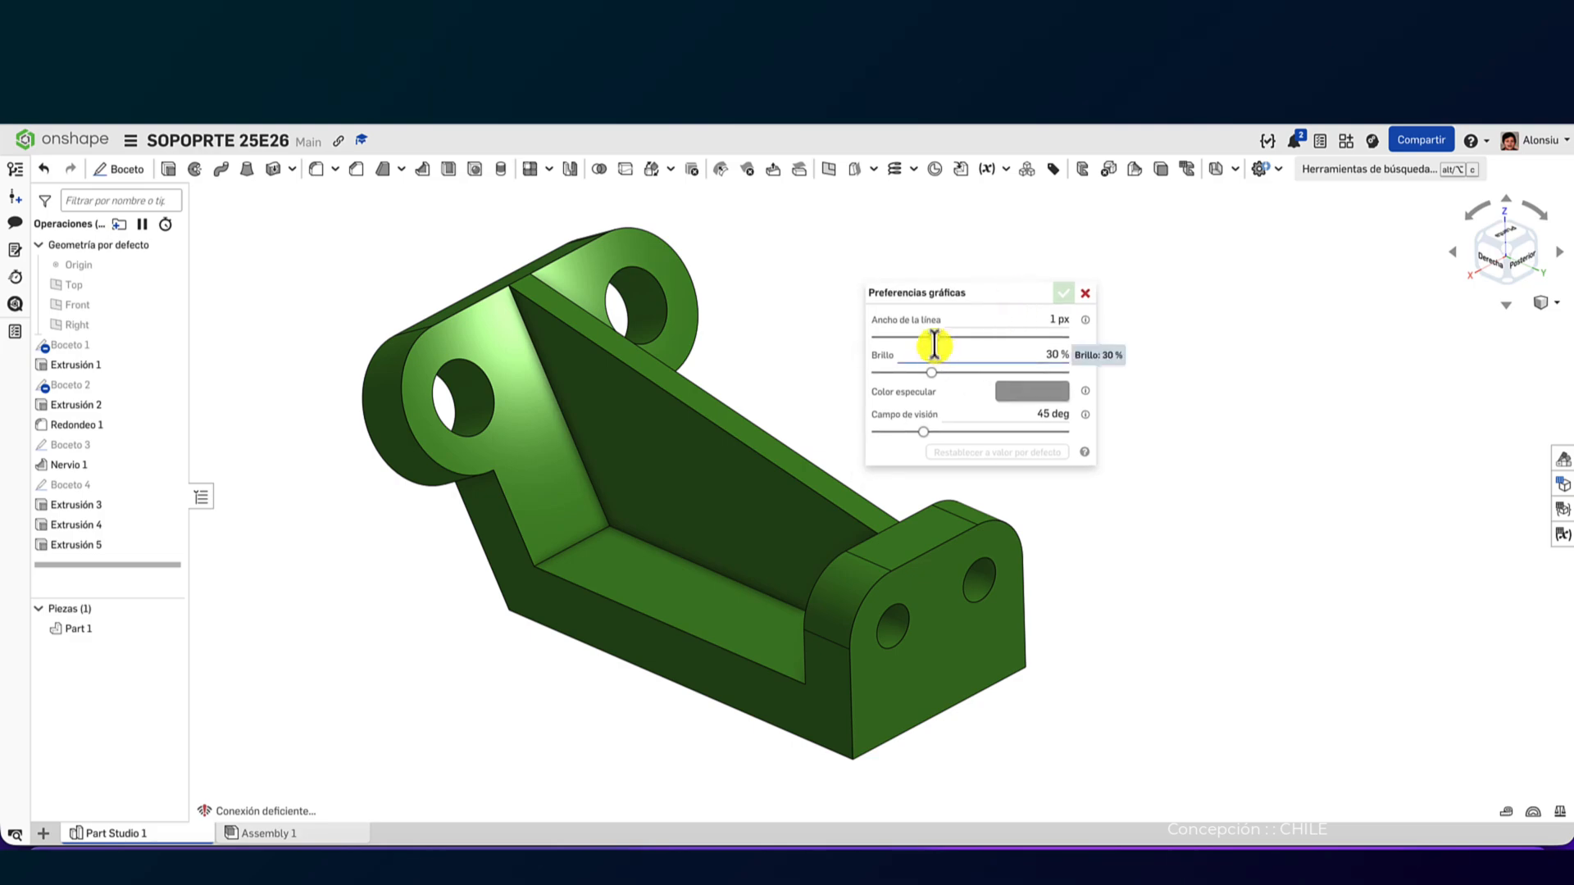
mouse_move(924, 432)
mouse_down()
mouse_move(980, 431)
mouse_move(948, 432)
mouse_up()
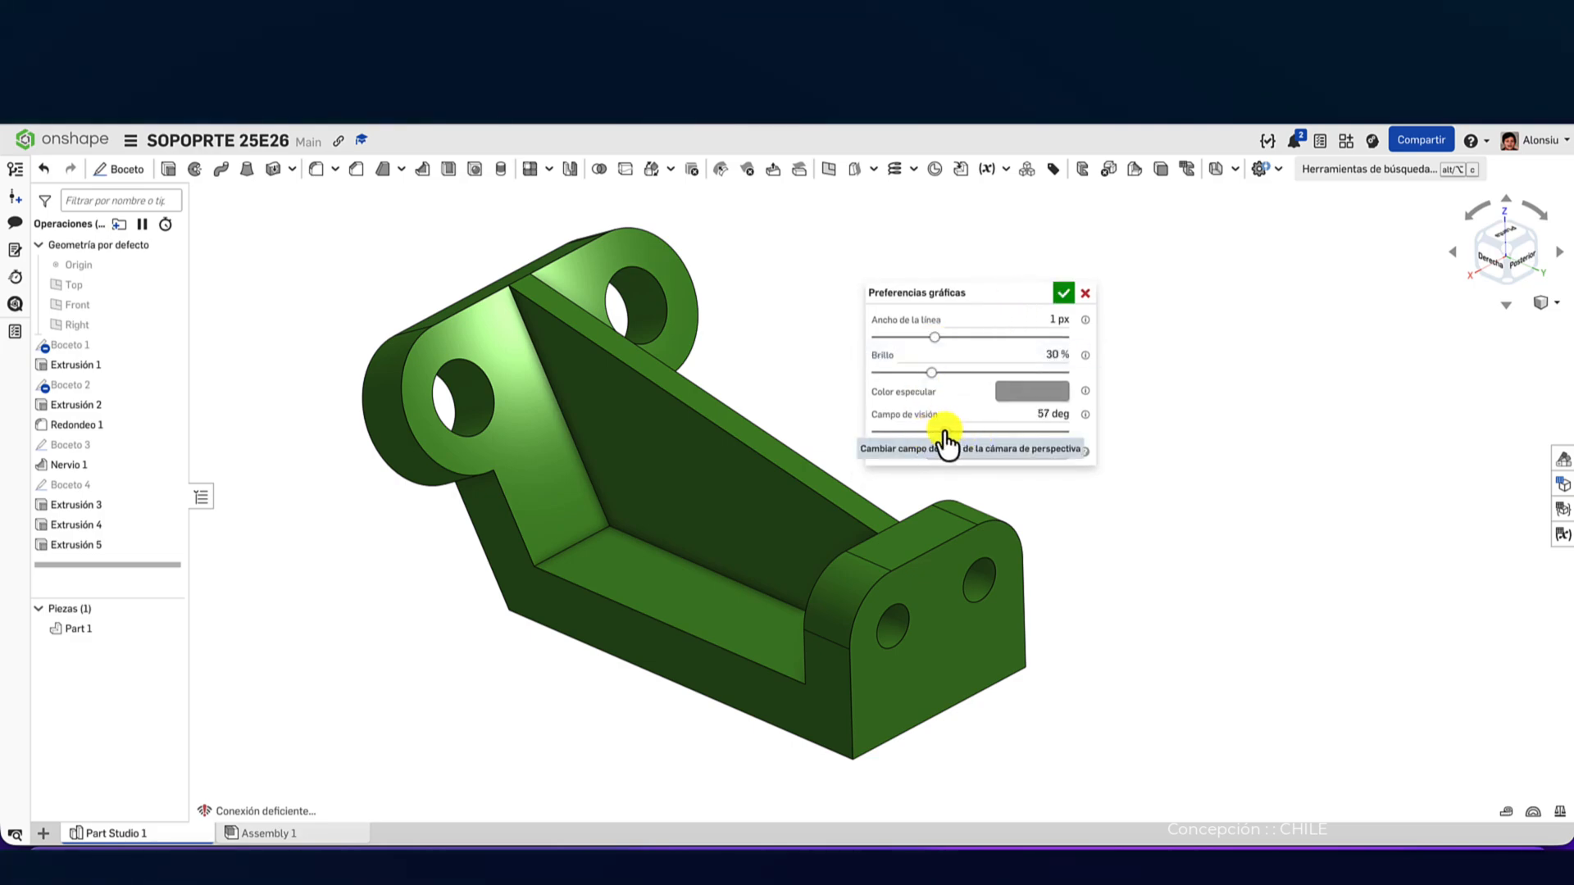
mouse_move(932, 373)
mouse_down()
mouse_move(1034, 373)
mouse_move(882, 373)
mouse_move(988, 337)
mouse_move(1069, 337)
mouse_move(971, 339)
mouse_move(1049, 339)
mouse_move(998, 343)
mouse_move(1018, 339)
mouse_up()
click(1025, 337)
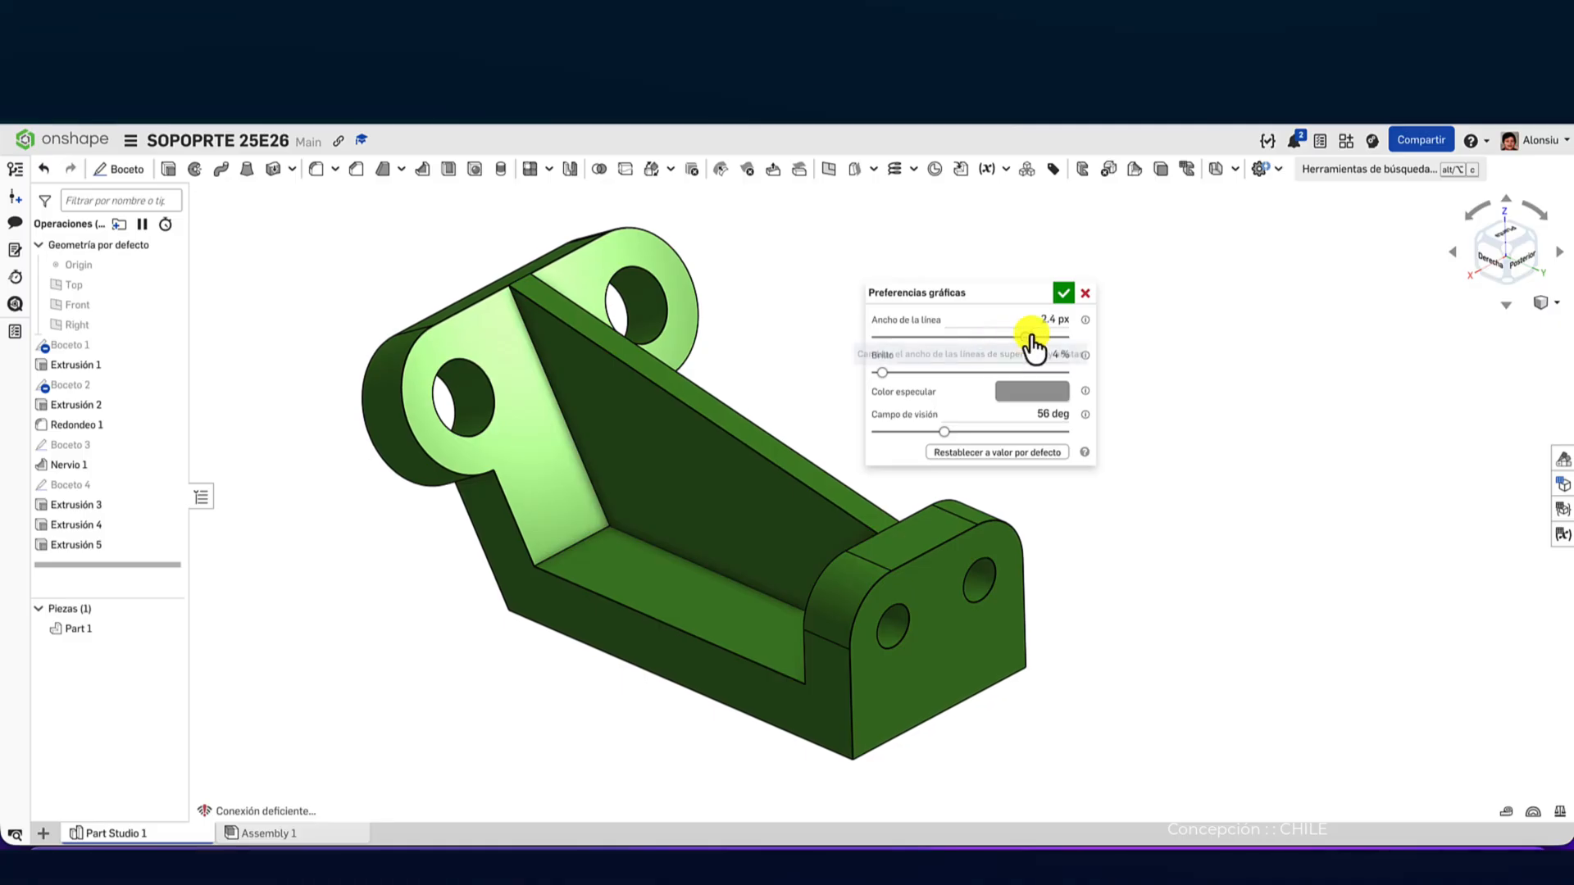
click(1065, 294)
right_drag(1168, 494, 1159, 509)
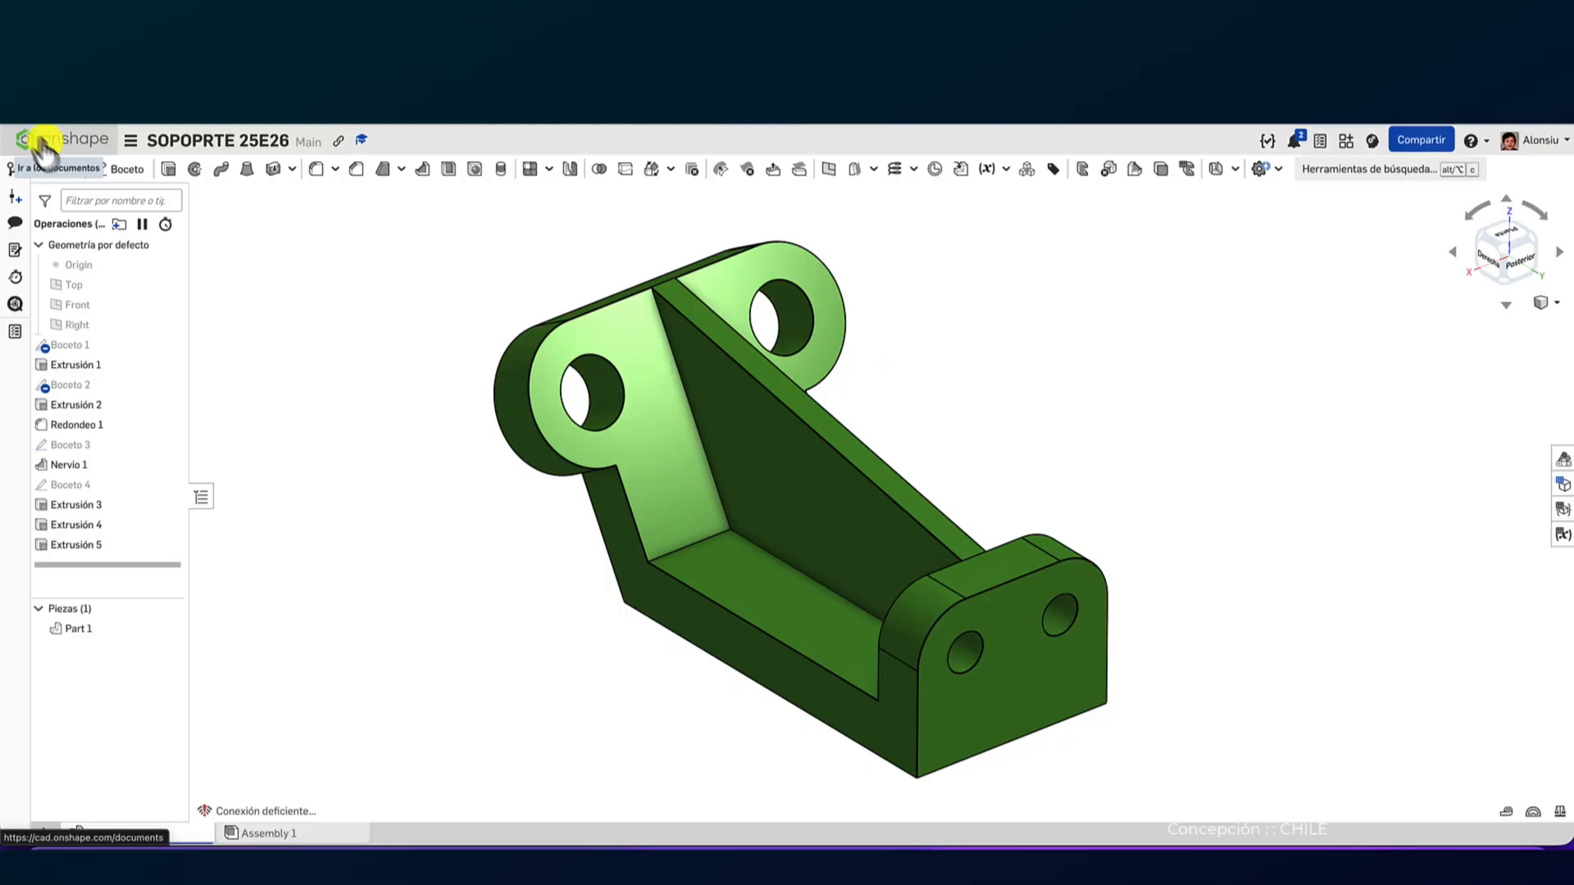
- Leave the model for the documents page, briefly reopening SOPOPRTE 25E26 before returning to that page
click(130, 141)
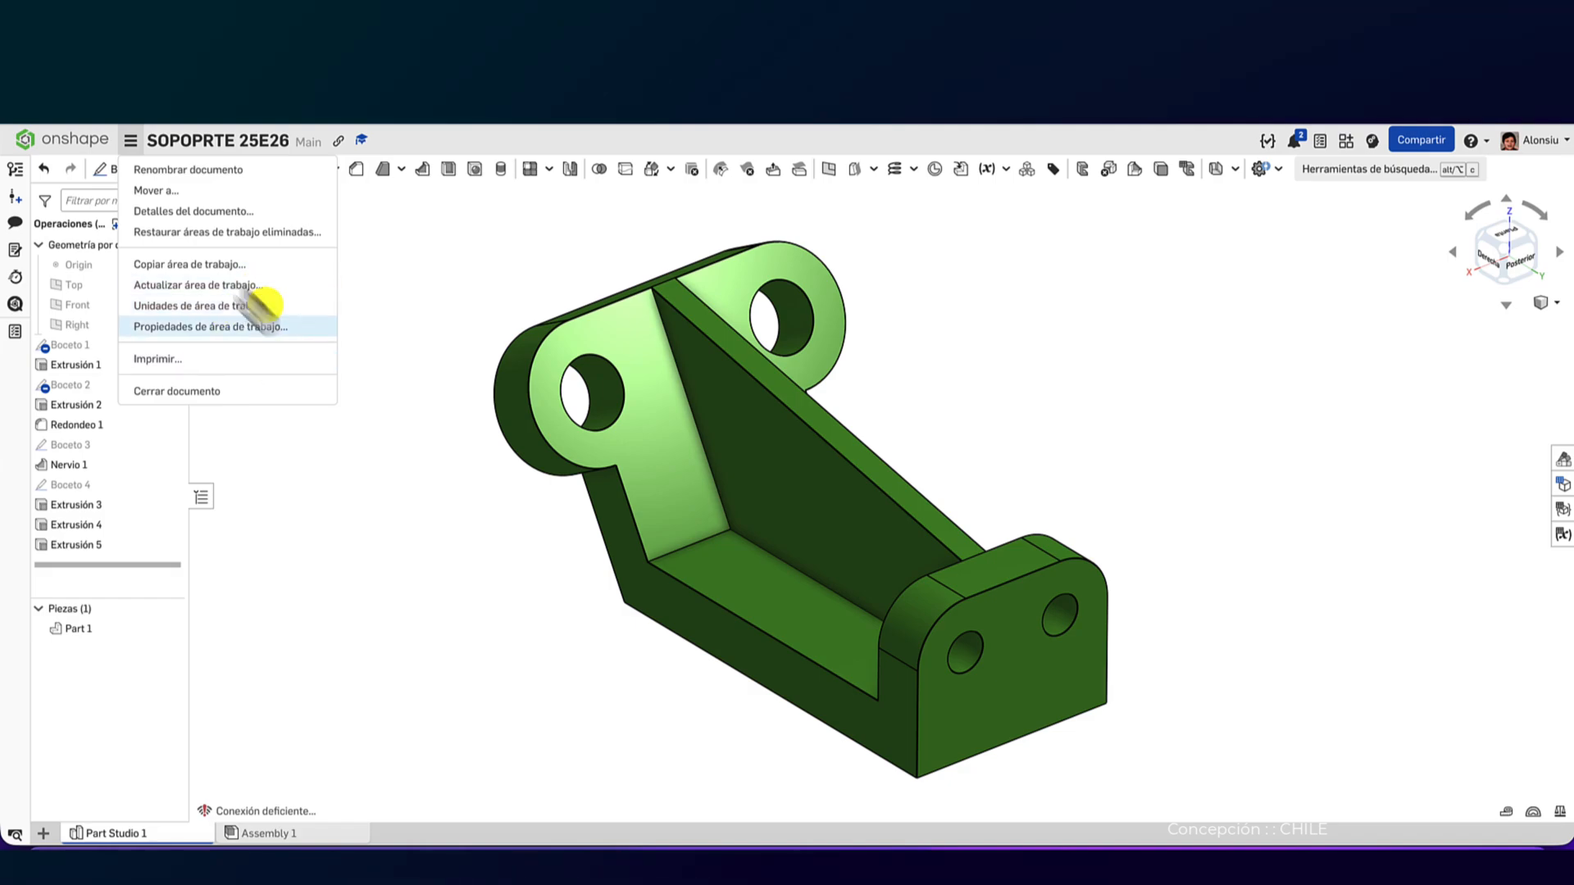
click(485, 305)
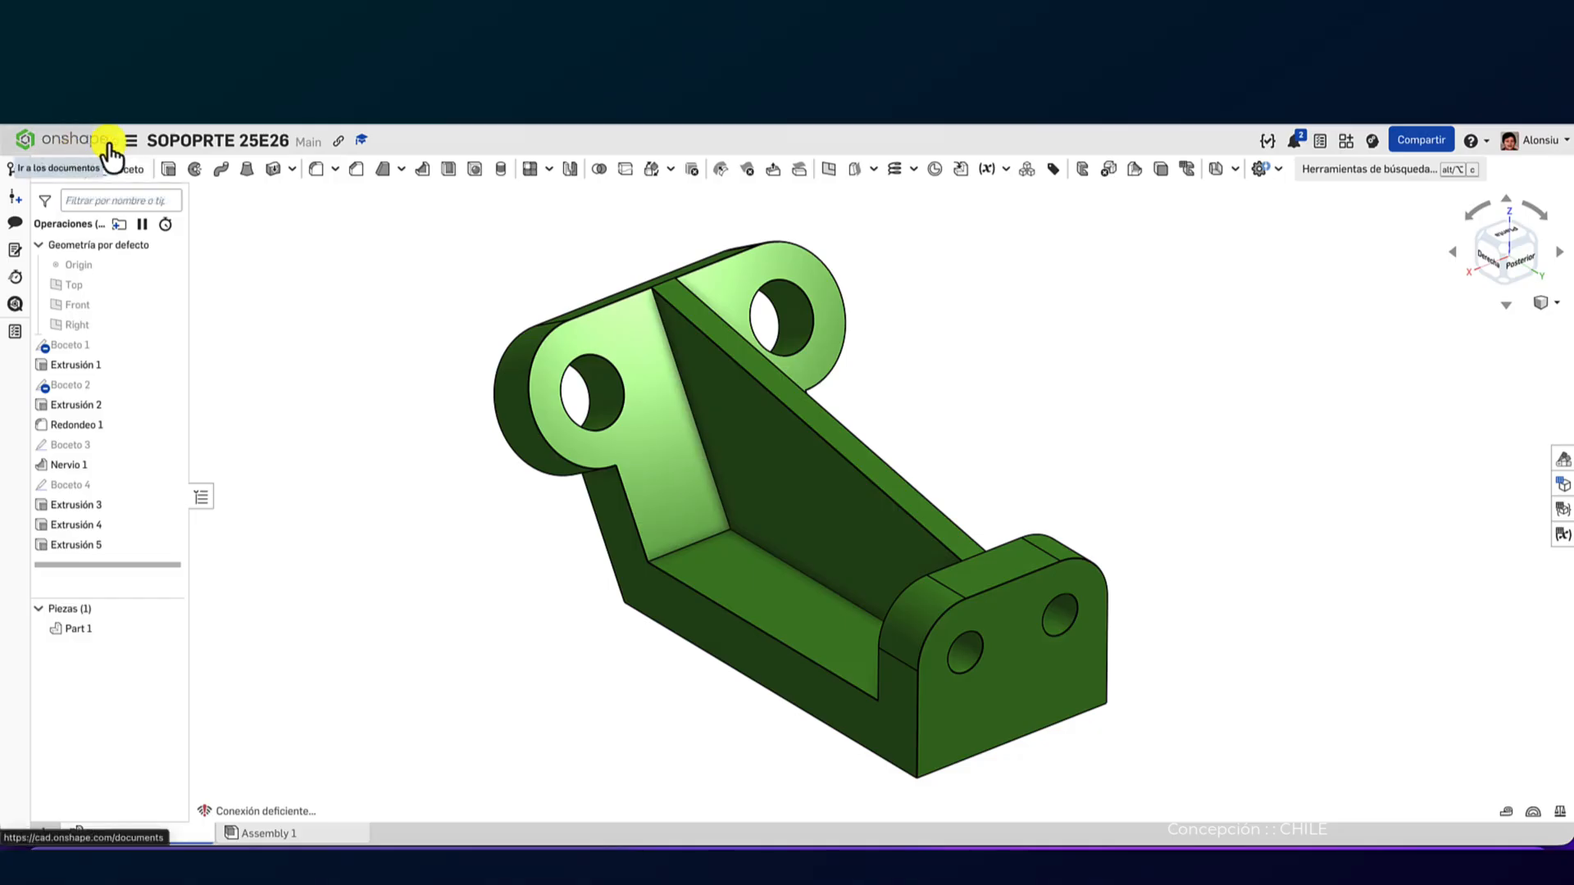
click(54, 144)
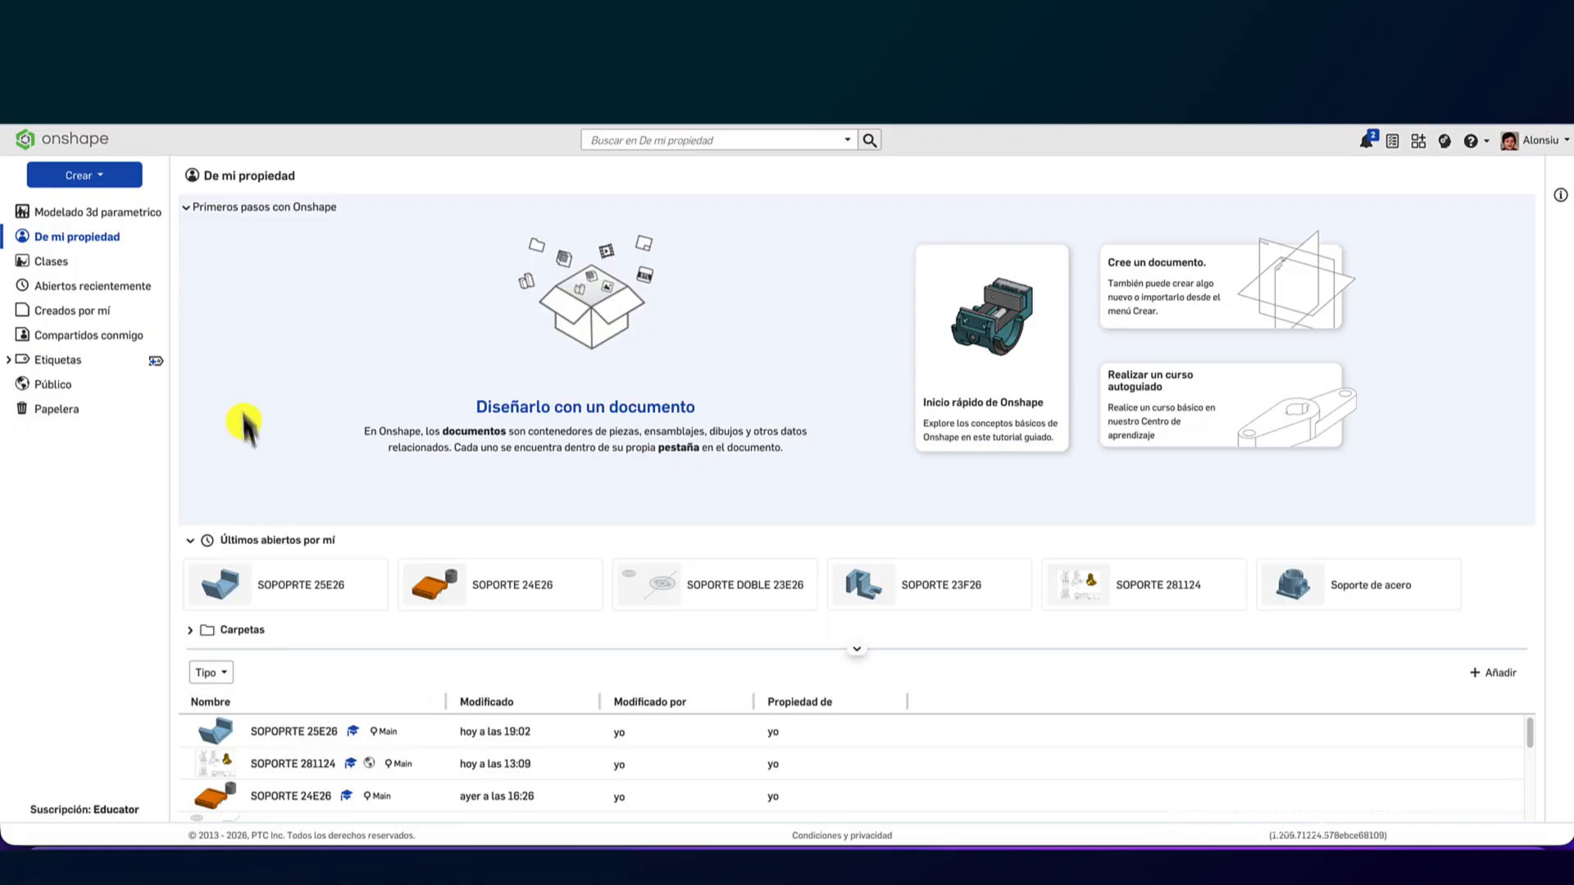
click(274, 730)
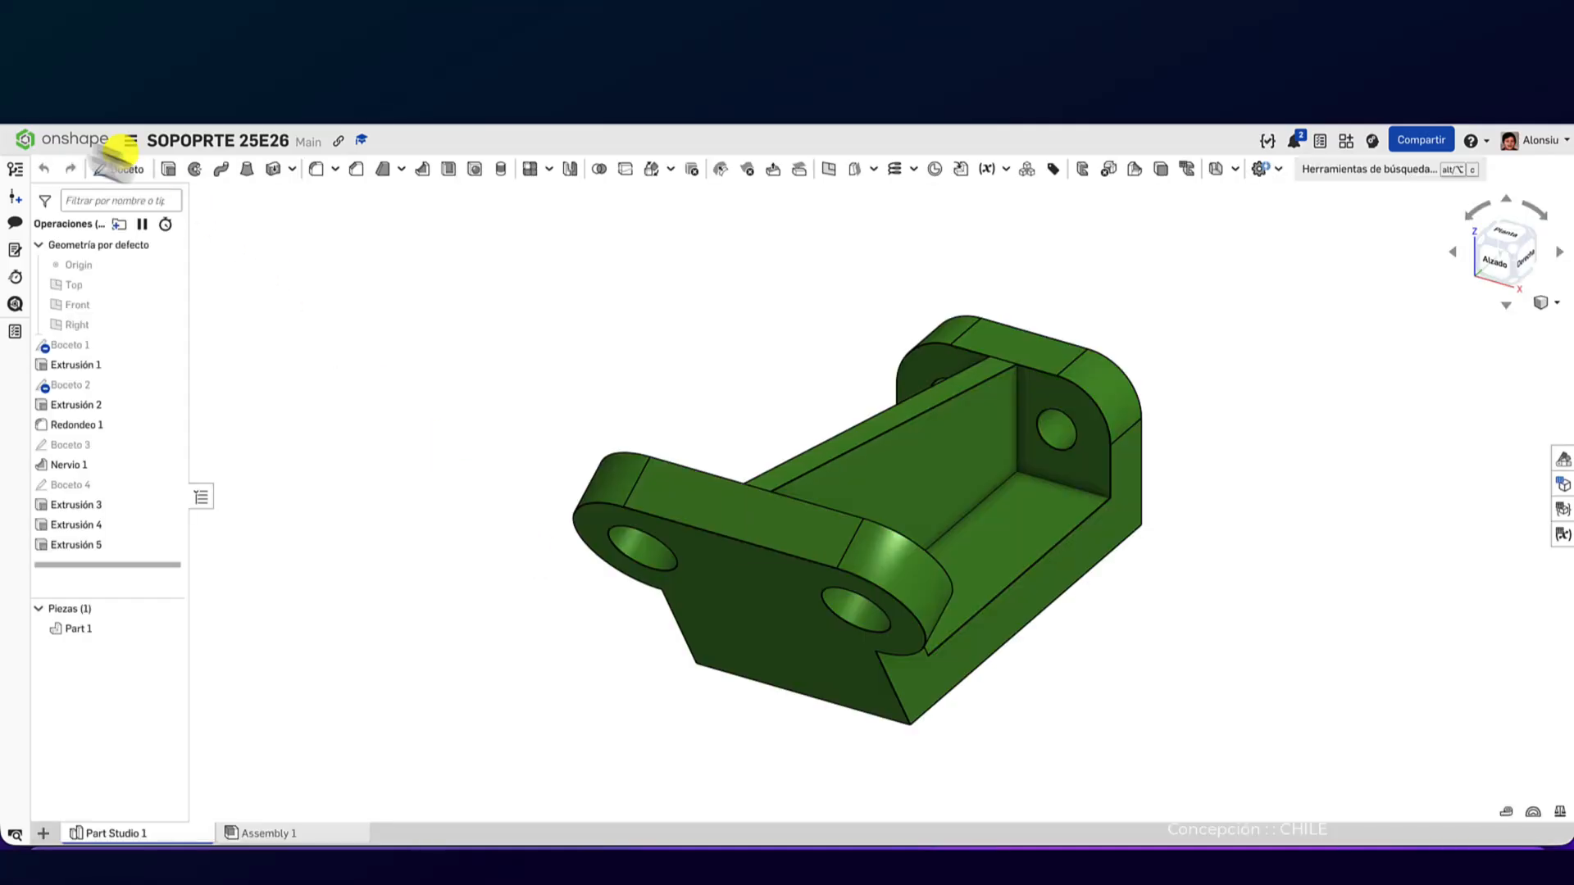
click(37, 139)
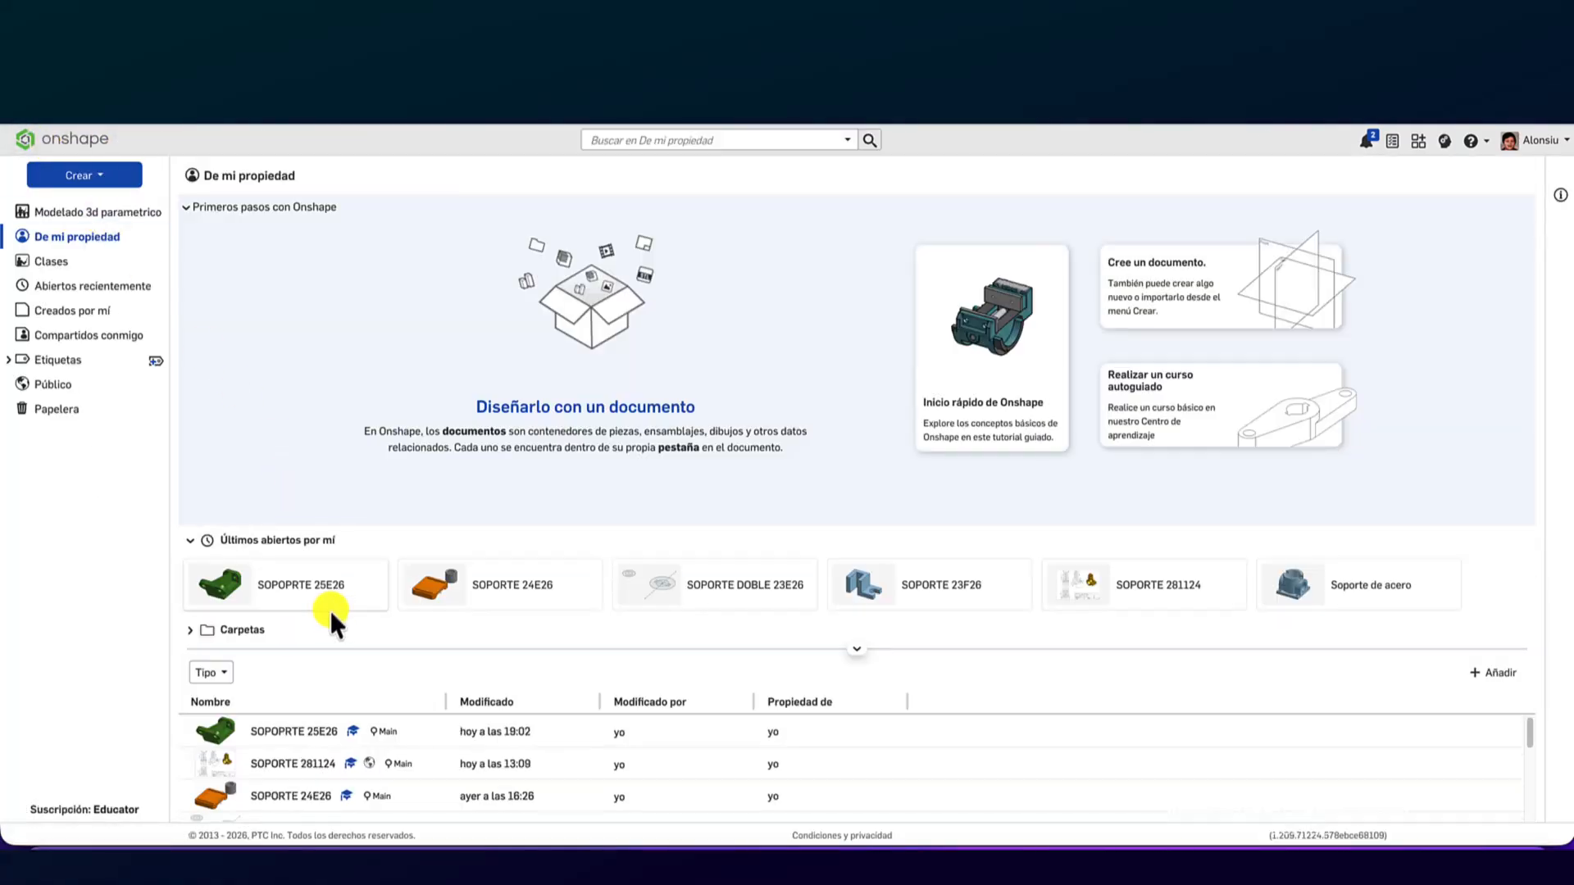